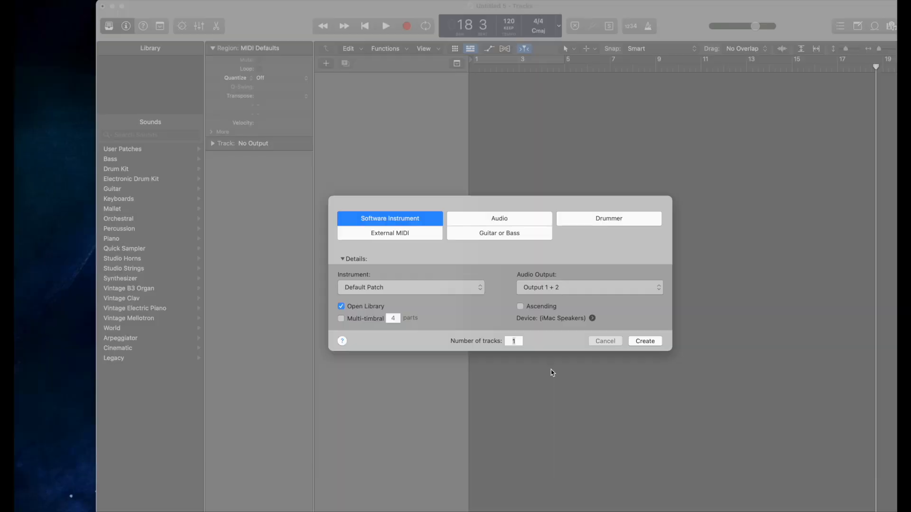
- Create one software instrument track and assign it the EXS24 Sampler patch found by searching the sounds for "24"
{"action": "key", "text": "Return"}
{"action": "left_click", "coordinate": [140, 169]}
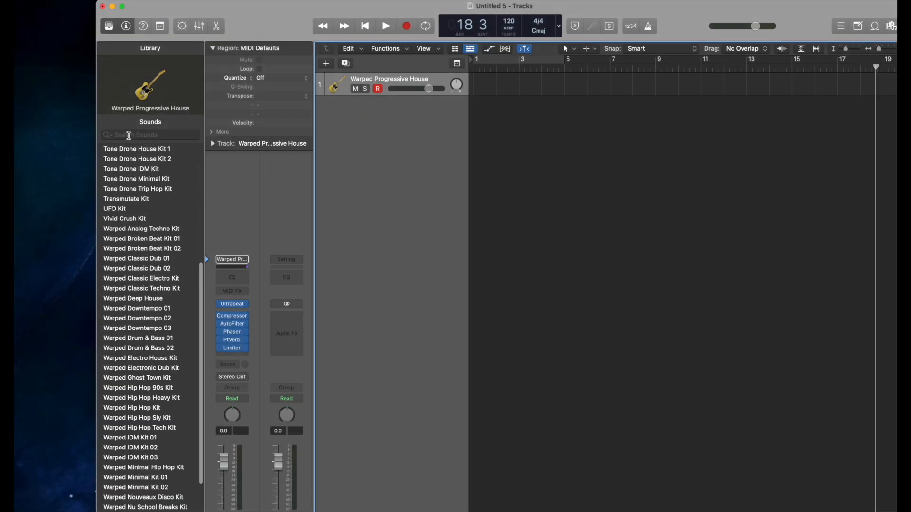
{"action": "left_click", "coordinate": [128, 135]}
{"action": "type", "text": "24"}
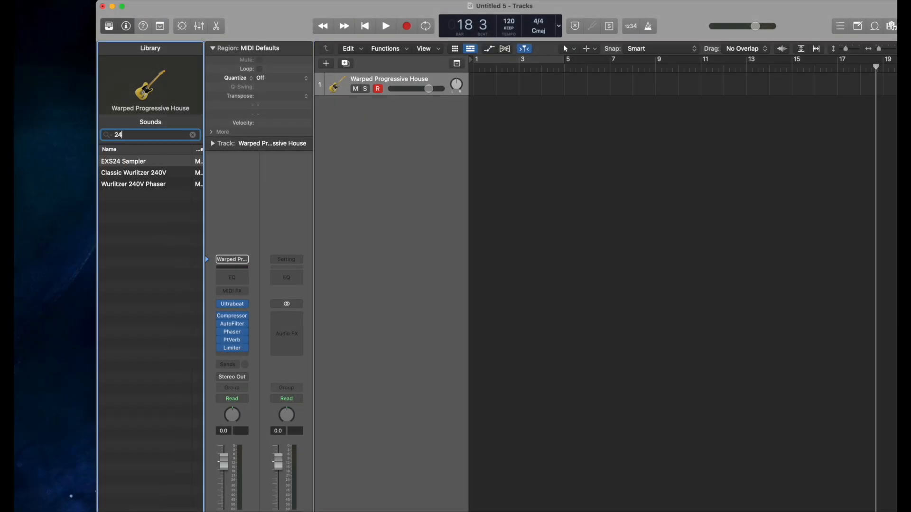
{"action": "left_click", "coordinate": [114, 171]}
{"action": "left_click", "coordinate": [115, 163]}
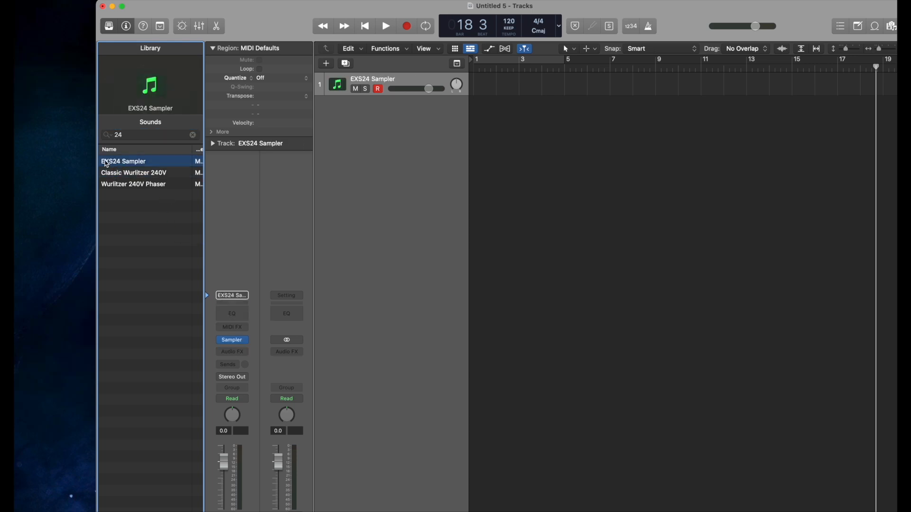
- Load the Accordion Fr instrument from the RuneScape 2.sf2.bk bank into the track's Sampler and close the plug-in window
{"action": "left_click", "coordinate": [234, 343]}
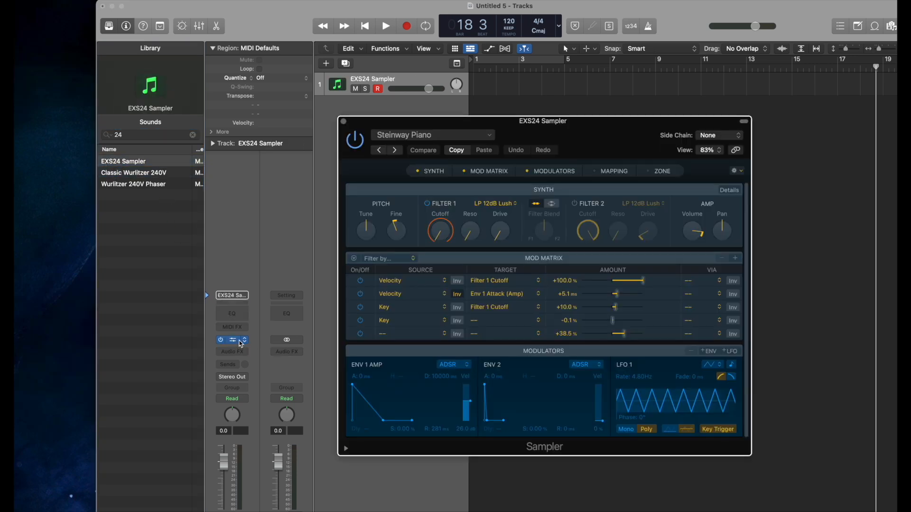
{"action": "left_click", "coordinate": [427, 138]}
{"action": "mouse_move", "coordinate": [425, 382]}
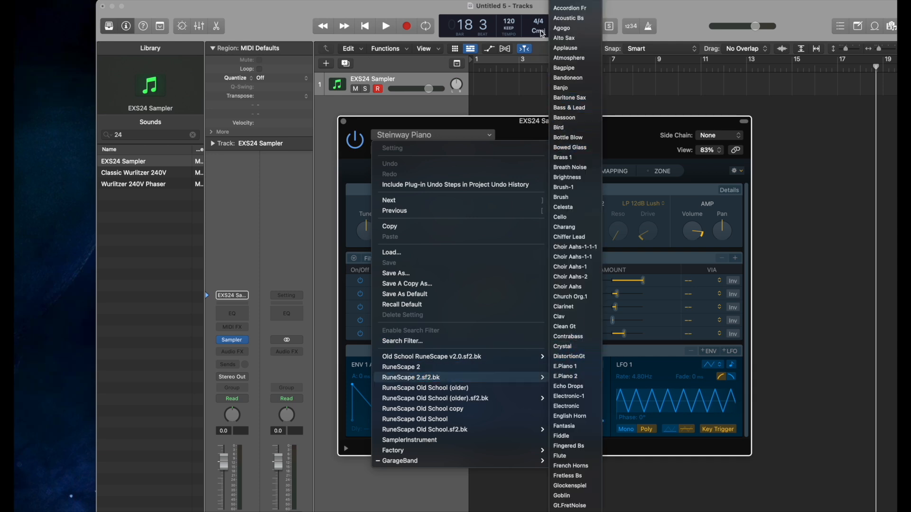
{"action": "left_click", "coordinate": [569, 8]}
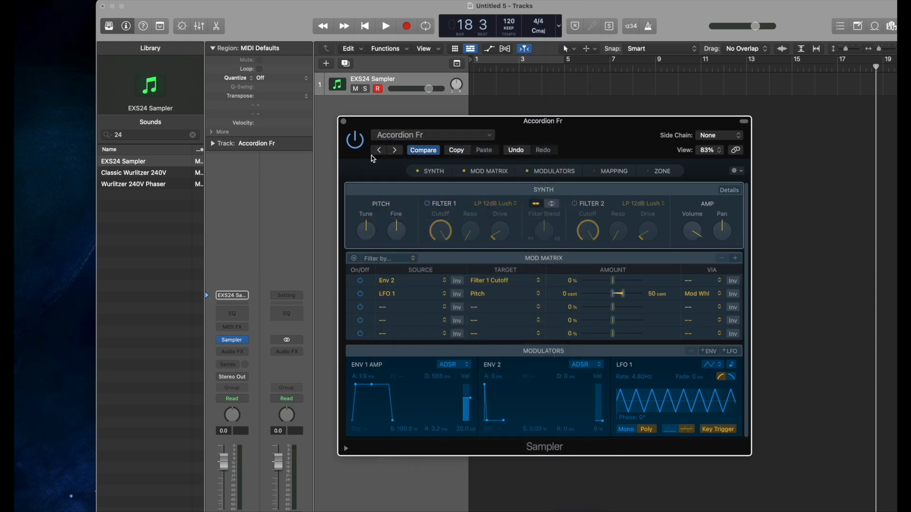
{"action": "left_click", "coordinate": [344, 122]}
{"action": "double_click", "coordinate": [370, 78]}
{"action": "left_click", "coordinate": [370, 123]}
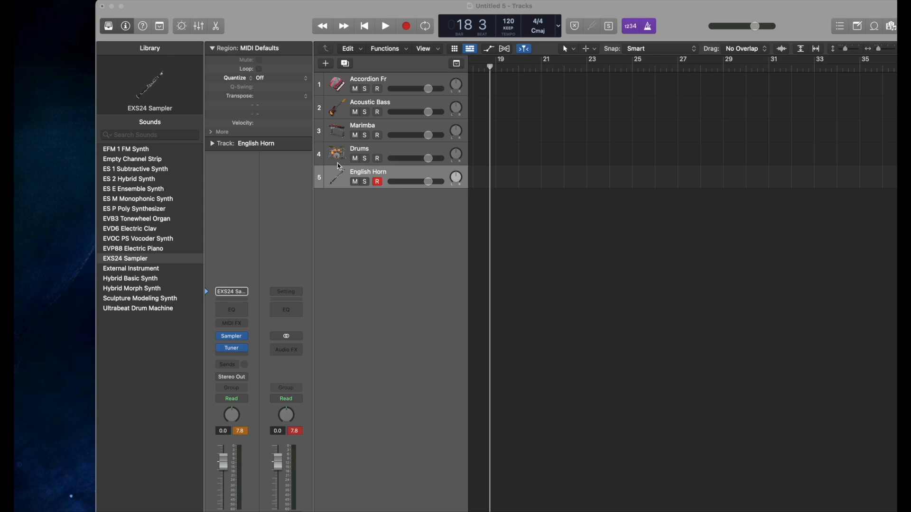
- Set the project tempo to 83
{"action": "left_click", "coordinate": [509, 22]}
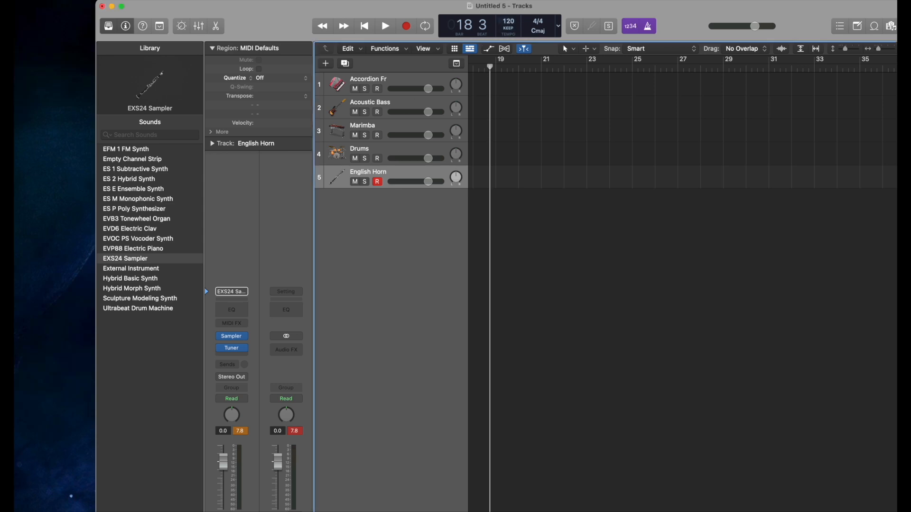
{"action": "left_click_drag", "start_coordinate": [508, 21], "coordinate": [508, 34]}
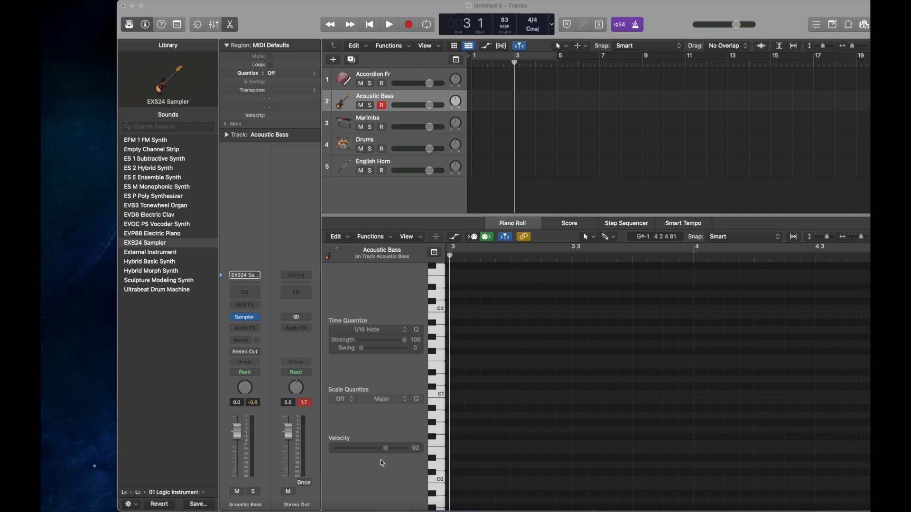
- Record a four-bar bass line on the Acoustic Bass track starting at bar 3
{"action": "left_click", "coordinate": [409, 25]}
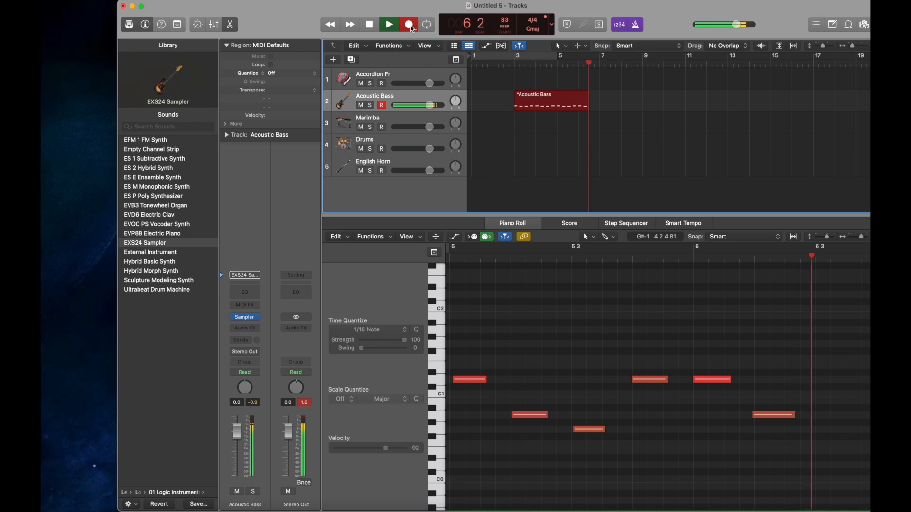
{"action": "key", "text": "space"}
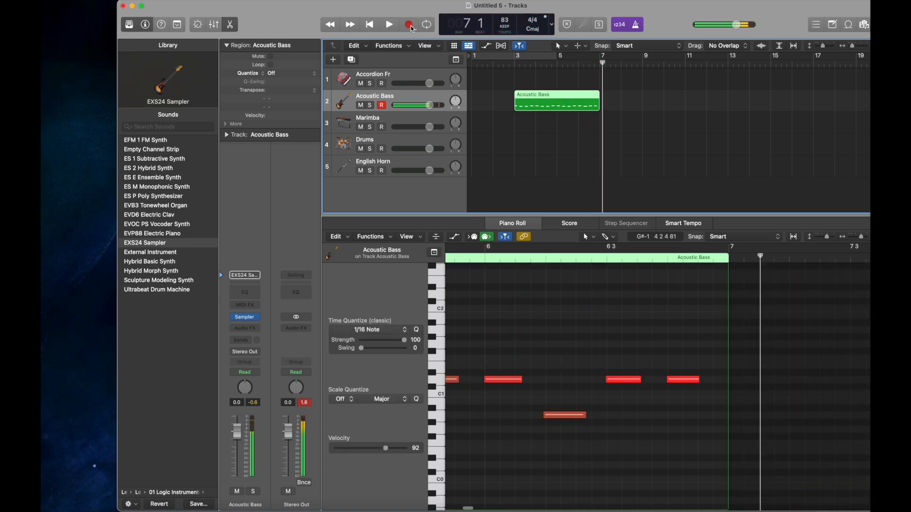
- Quantize all notes of the Acoustic Bass region to 1/16 Note and lower their velocity
{"action": "left_click_drag", "start_coordinate": [861, 236], "coordinate": [869, 239]}
{"action": "scroll", "coordinate": [644, 352], "scroll_direction": "right", "scroll_amount": 2}
{"action": "scroll", "coordinate": [648, 324], "scroll_direction": "left", "scroll_amount": 5}
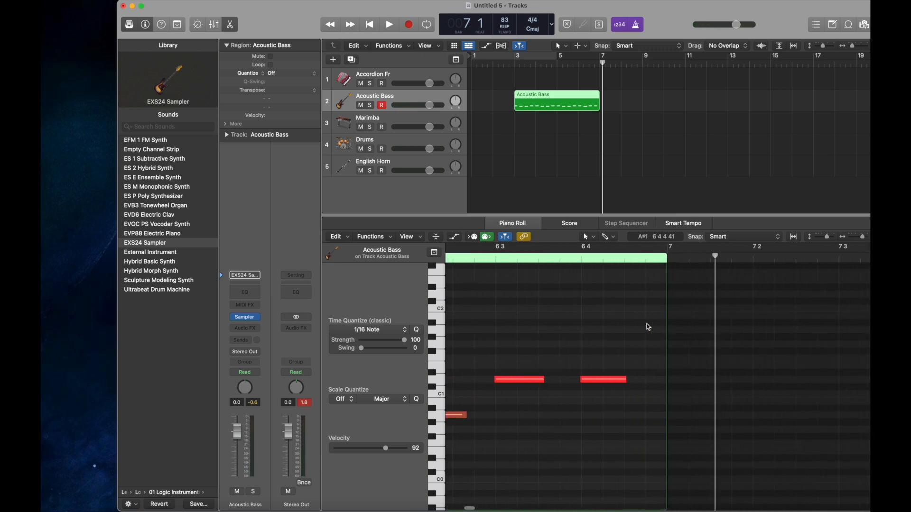
{"action": "left_click", "coordinate": [653, 378]}
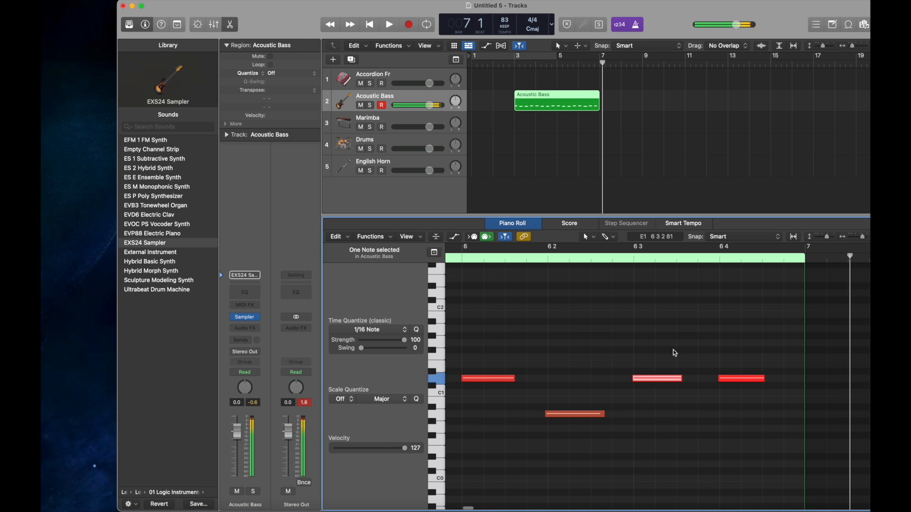
{"action": "left_click_drag", "start_coordinate": [864, 238], "coordinate": [855, 240]}
{"action": "left_click_drag", "start_coordinate": [756, 316], "coordinate": [478, 427]}
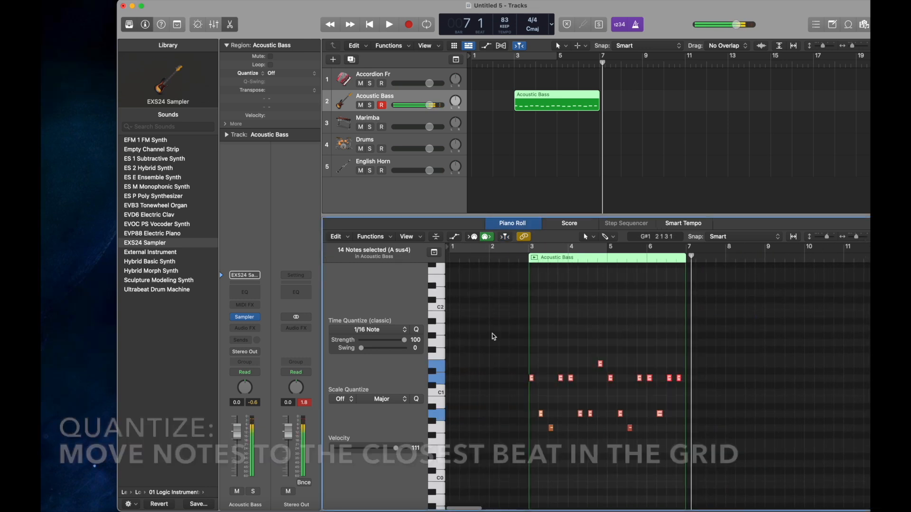
{"action": "left_click", "coordinate": [356, 331]}
{"action": "left_click", "coordinate": [354, 398]}
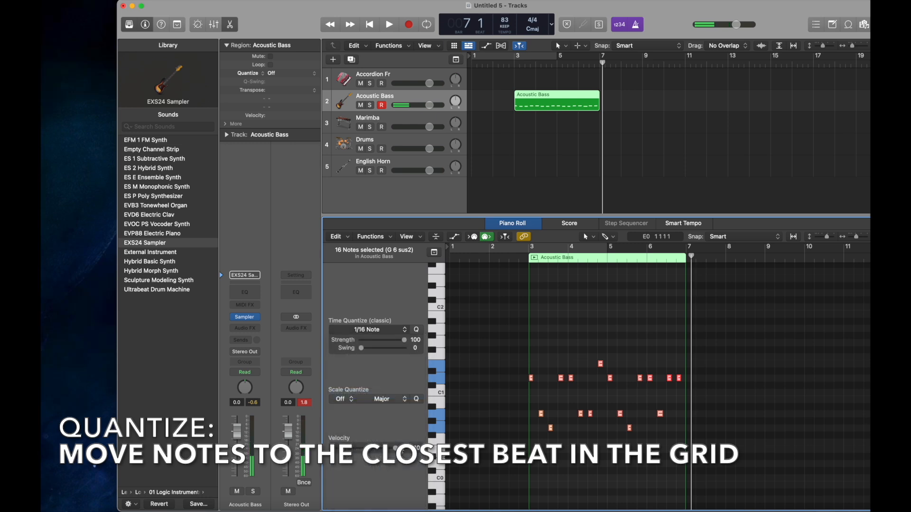
{"action": "left_click_drag", "start_coordinate": [395, 448], "coordinate": [379, 453]}
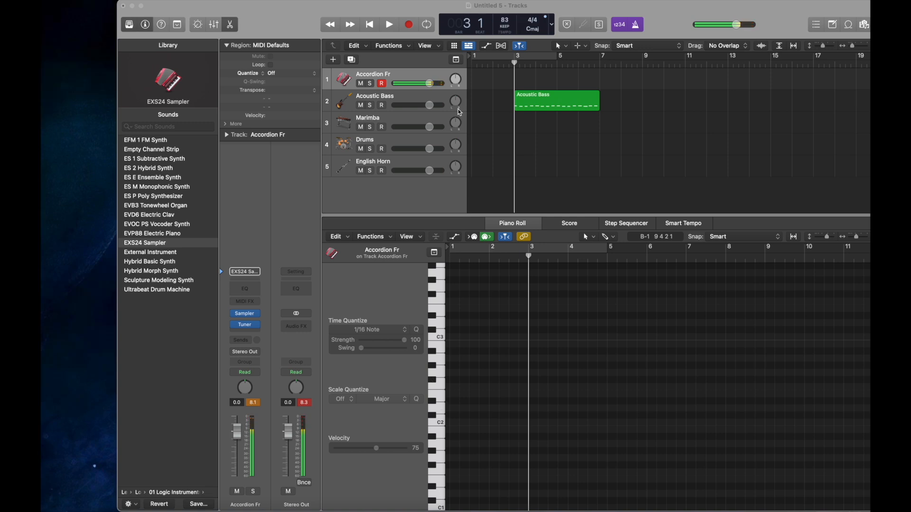
- Record a four-bar accordion part on the Accordion Fr track from bar 3 to bar 7
{"action": "left_click", "coordinate": [410, 26]}
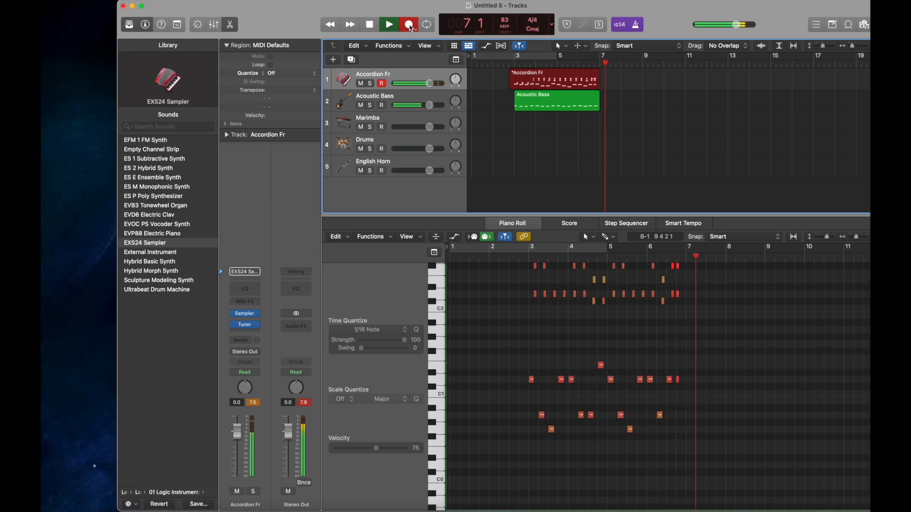
{"action": "key", "text": "space"}
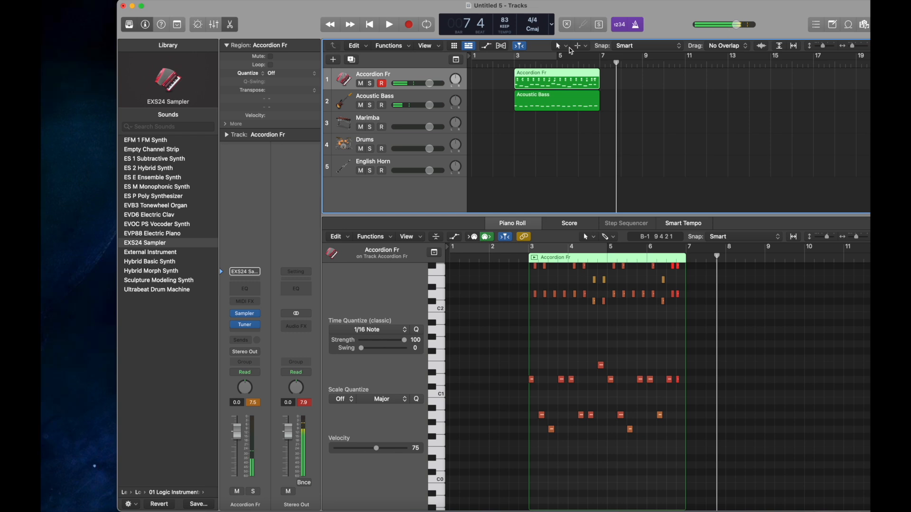
- Select all notes of the Accordion Fr region, lower their velocity to 80 and quantize them to 1/16 Note
{"action": "left_click_drag", "start_coordinate": [743, 214], "coordinate": [743, 148]}
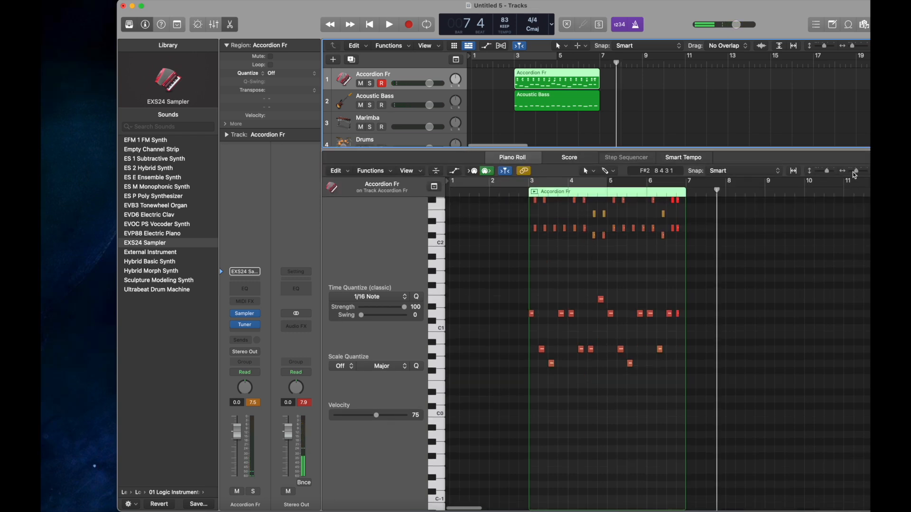
{"action": "left_click_drag", "start_coordinate": [856, 171], "coordinate": [861, 175]}
{"action": "scroll", "coordinate": [710, 303], "scroll_direction": "left", "scroll_amount": 10}
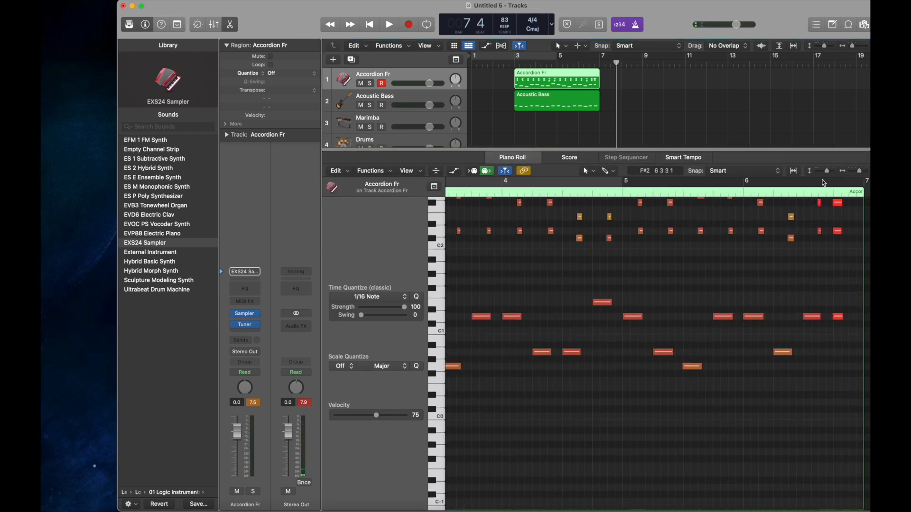
{"action": "left_click_drag", "start_coordinate": [859, 171], "coordinate": [856, 178]}
{"action": "scroll", "coordinate": [769, 345], "scroll_direction": "up", "scroll_amount": 4}
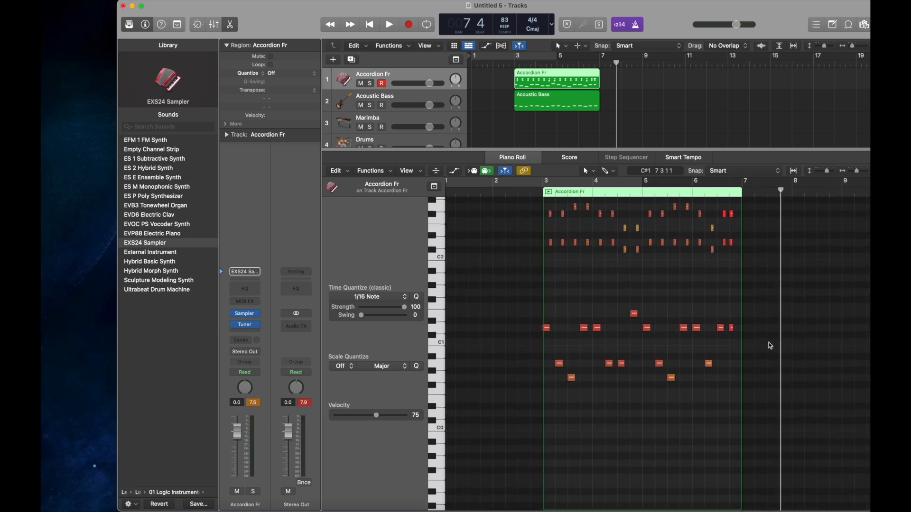
{"action": "left_click_drag", "start_coordinate": [765, 466], "coordinate": [490, 232]}
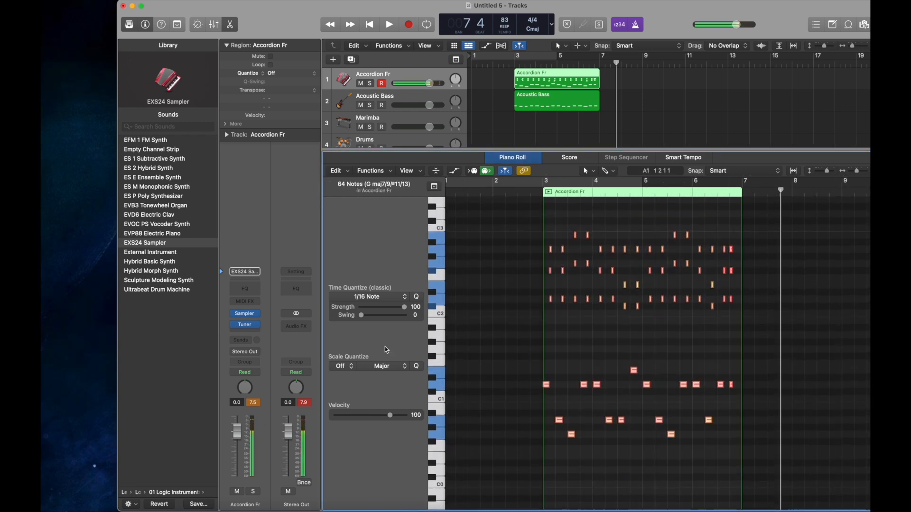
{"action": "left_click_drag", "start_coordinate": [389, 412], "coordinate": [387, 412]}
{"action": "left_click", "coordinate": [375, 296]}
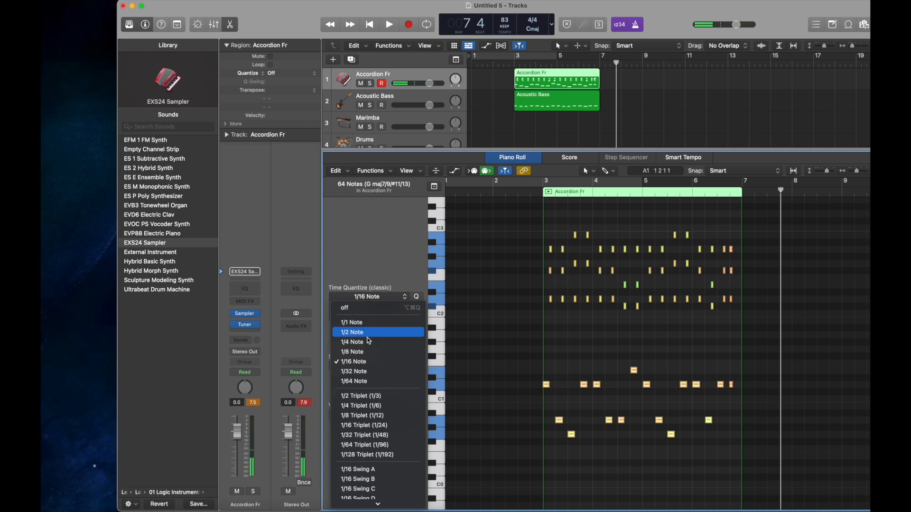
{"action": "left_click", "coordinate": [360, 364]}
- Record a two-bar drum pattern on the Drums track starting at bar 3
{"action": "left_click", "coordinate": [515, 64]}
{"action": "left_click", "coordinate": [644, 142]}
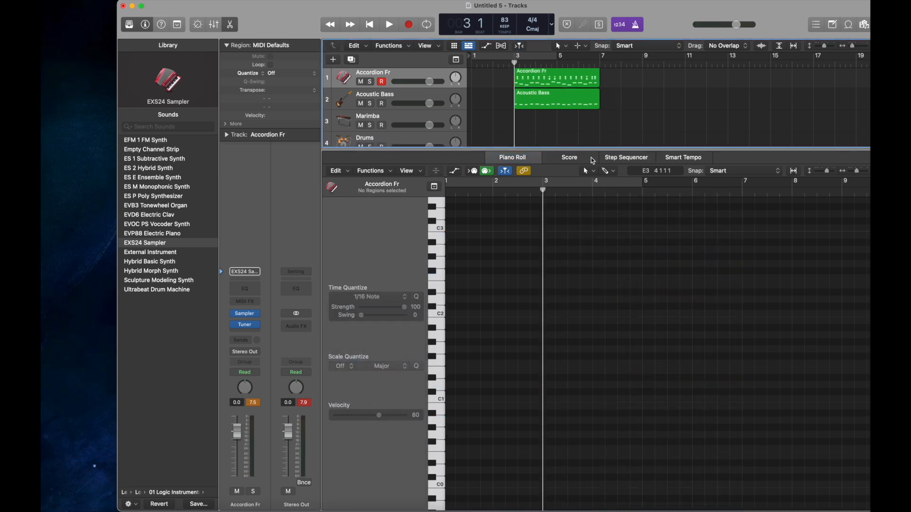
{"action": "left_click", "coordinate": [377, 137]}
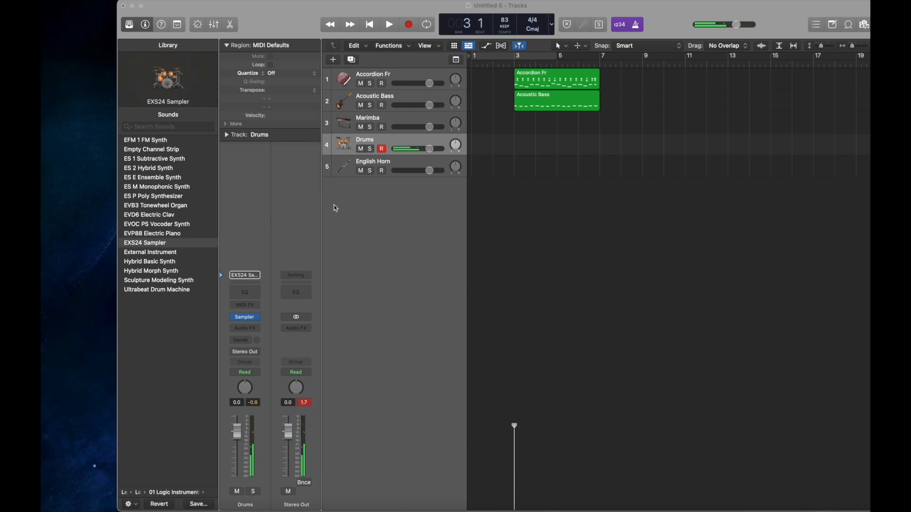
{"action": "left_click", "coordinate": [505, 56]}
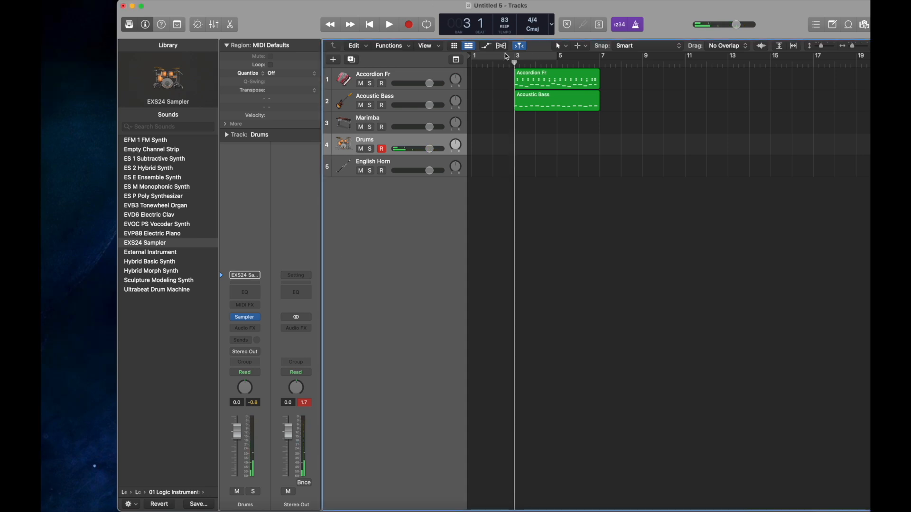
{"action": "left_click", "coordinate": [409, 24]}
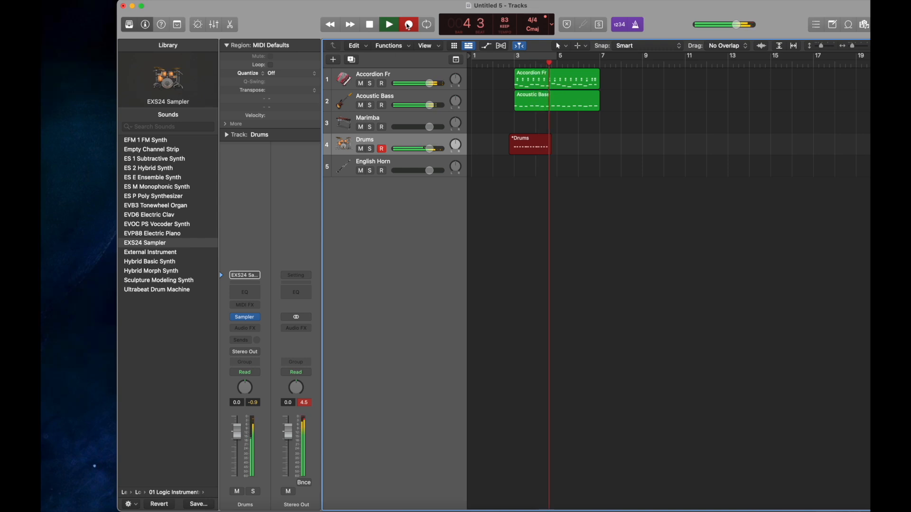
{"action": "key", "text": "space"}
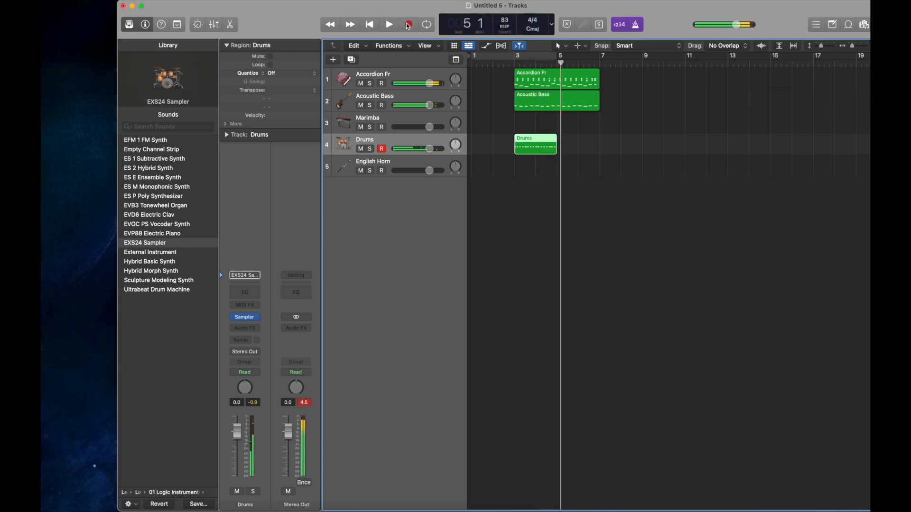
- Quantize all notes of the drum region to 1/16 Note and repeat the region from bar 5 to bar 7
{"action": "double_click", "coordinate": [533, 141]}
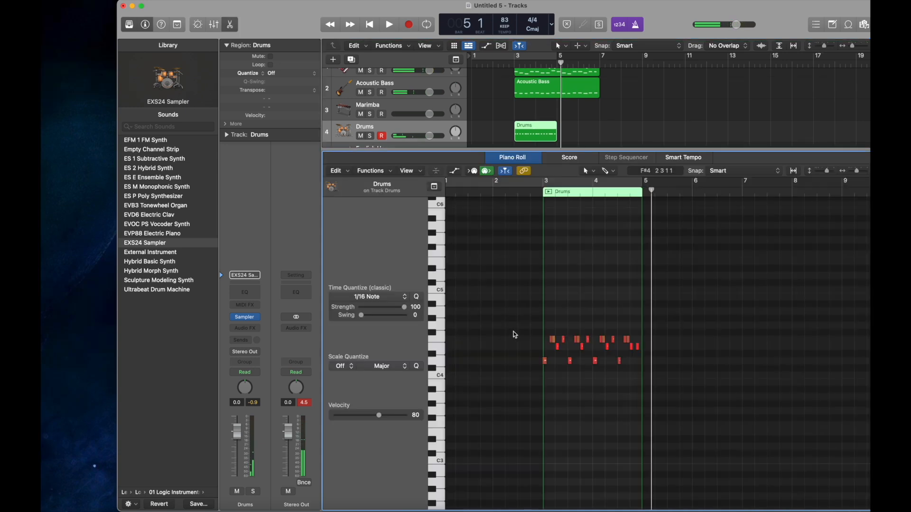
{"action": "left_click_drag", "start_coordinate": [515, 334], "coordinate": [649, 415]}
{"action": "left_click", "coordinate": [382, 299]}
{"action": "left_click", "coordinate": [353, 362]}
{"action": "left_click", "coordinate": [555, 119]}
{"action": "left_click_drag", "start_coordinate": [555, 119], "coordinate": [658, 437]}
- Adjust the Acoustic Bass pan and slightly lower the volumes of the Accordion Fr and Acoustic Bass tracks
{"action": "left_click", "coordinate": [532, 81]}
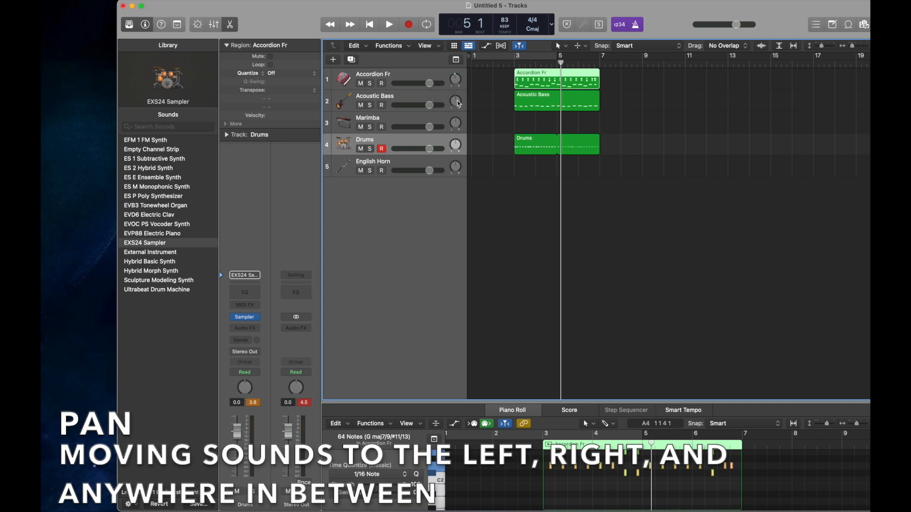
{"action": "left_click_drag", "start_coordinate": [459, 104], "coordinate": [430, 105]}
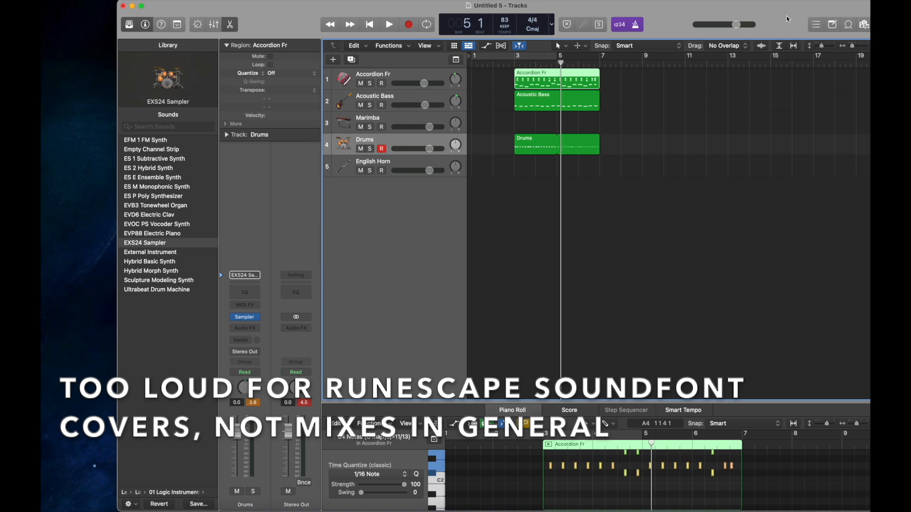
{"action": "left_click", "coordinate": [545, 193]}
- Start recording on the Marimba track from bar 3 and play a short descending phrase leading into bar 5
{"action": "left_click", "coordinate": [516, 64]}
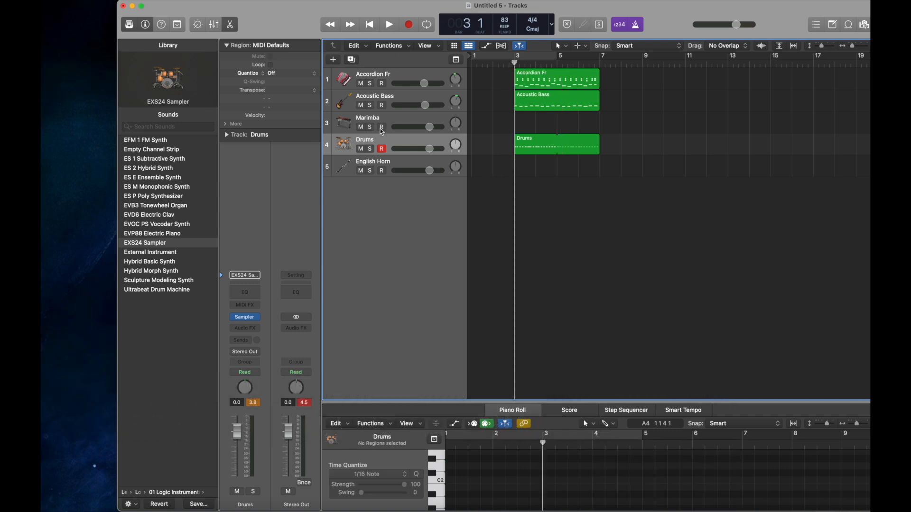
{"action": "left_click", "coordinate": [367, 121]}
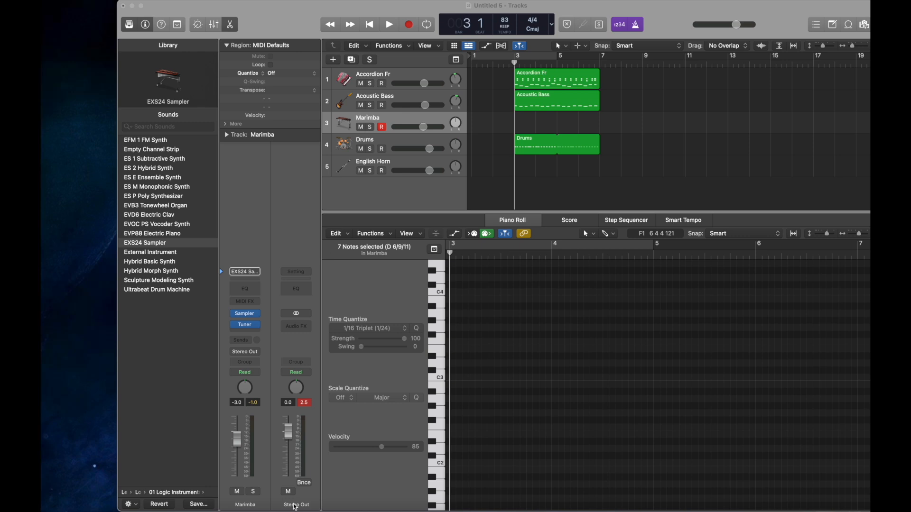
{"action": "left_click", "coordinate": [409, 25]}
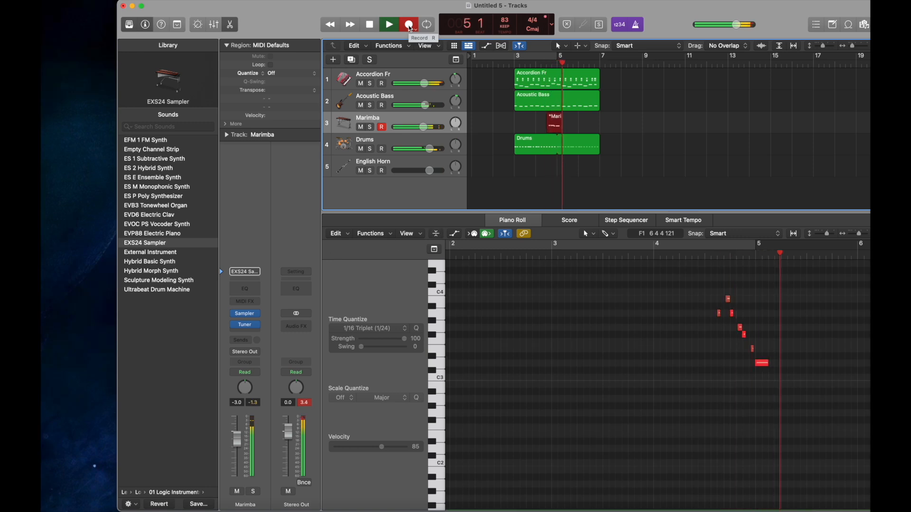
{"action": "left_click", "coordinate": [411, 28]}
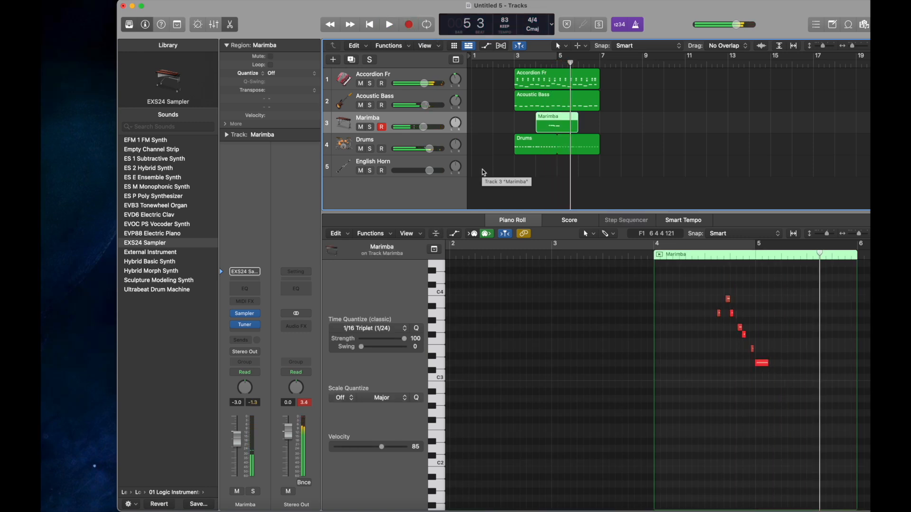
- Quantize all recorded Marimba notes to 1/16 Triplet
{"action": "left_click_drag", "start_coordinate": [575, 291], "coordinate": [817, 395]}
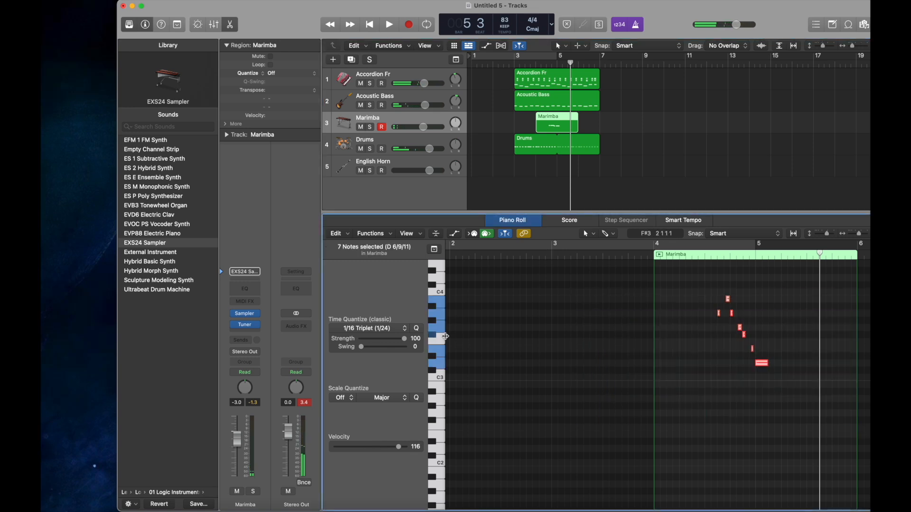
{"action": "left_click", "coordinate": [377, 329]}
{"action": "left_click", "coordinate": [376, 459]}
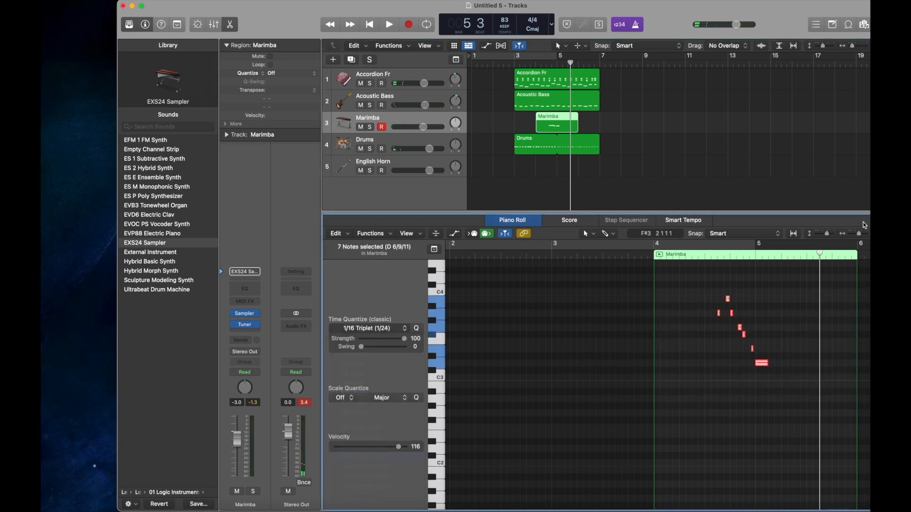
- Solo the Marimba track and play back its descending phrase from the middle of bar 4
{"action": "left_click", "coordinate": [546, 64]}
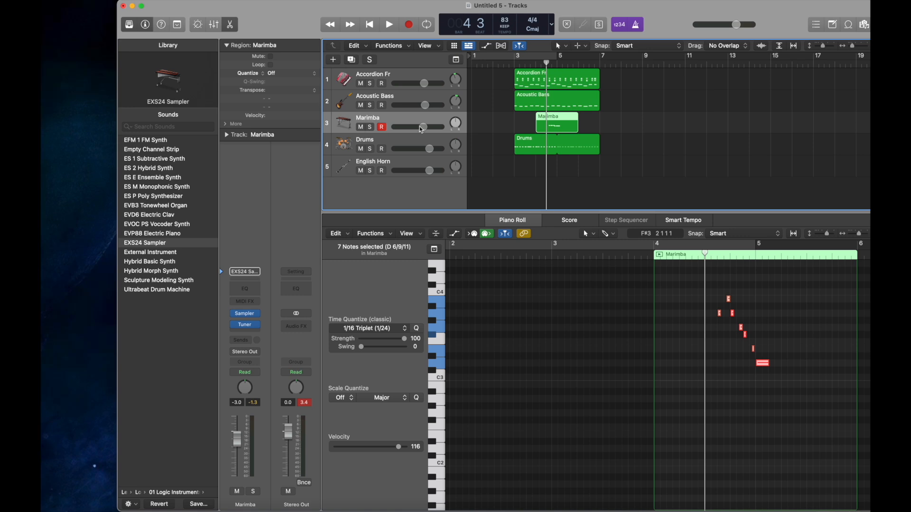
{"action": "left_click", "coordinate": [371, 128]}
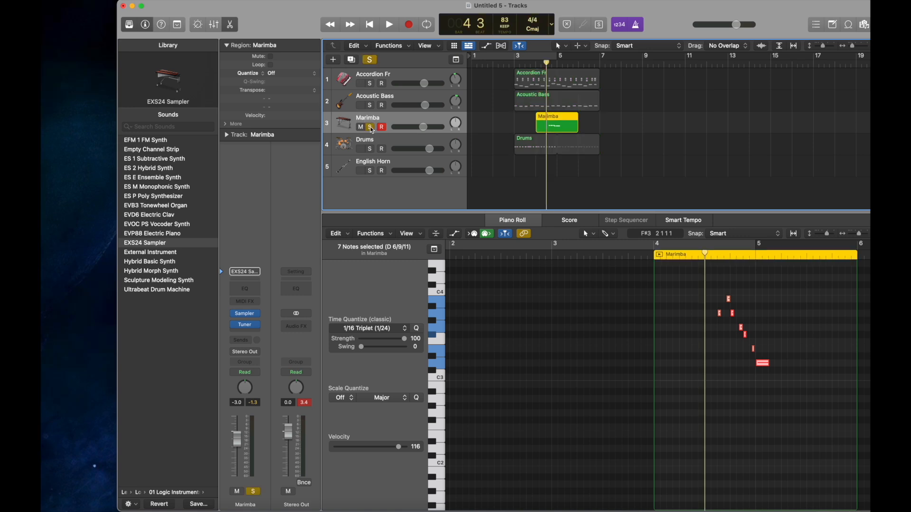
{"action": "key", "text": "space"}
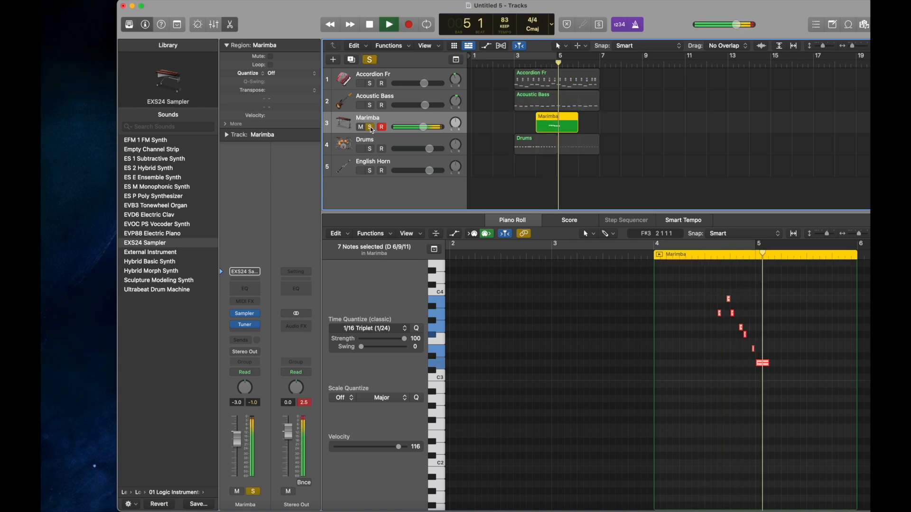
{"action": "key", "text": "space"}
- Set the velocity of all Marimba notes to 83 and turn off the track solo
{"action": "left_click_drag", "start_coordinate": [680, 392], "coordinate": [783, 290]}
{"action": "left_click_drag", "start_coordinate": [393, 446], "coordinate": [374, 447]}
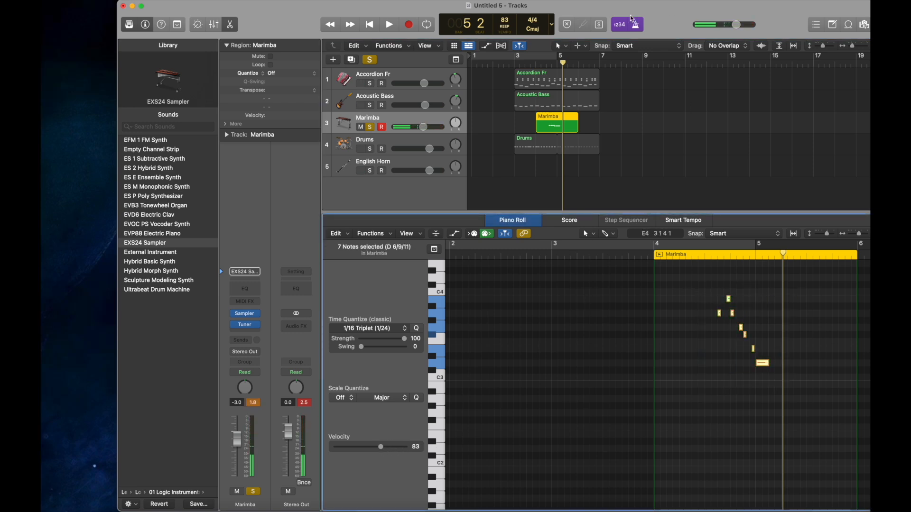
{"action": "left_click", "coordinate": [368, 62]}
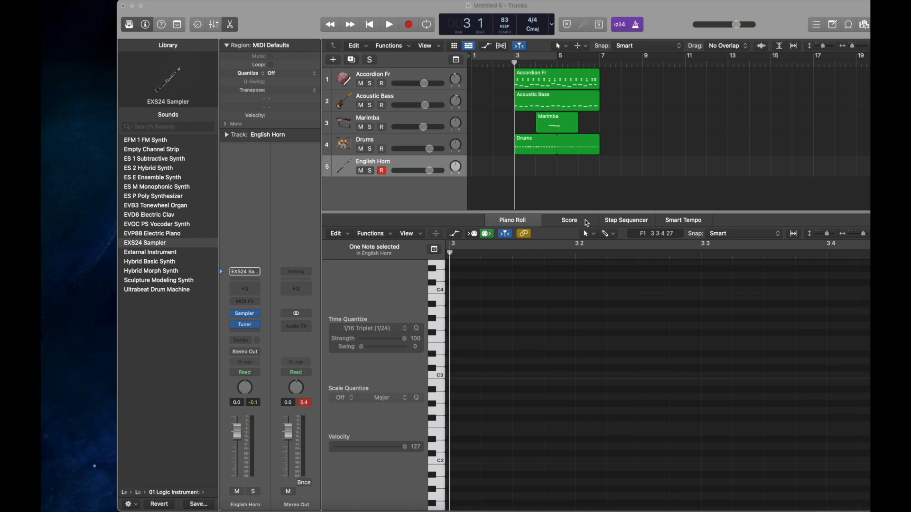
- Record a four-bar melody on the English Horn track from bar 3 to bar 7
{"action": "left_click", "coordinate": [411, 26]}
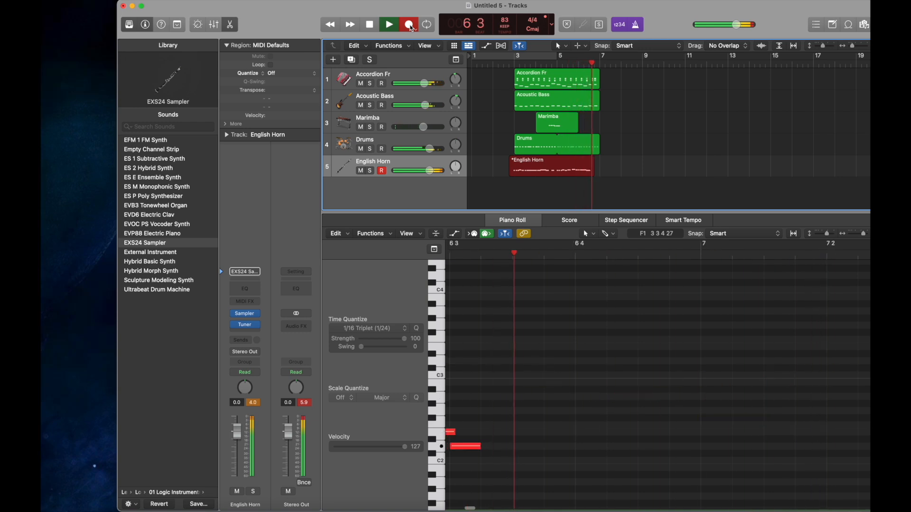
{"action": "key", "text": "space"}
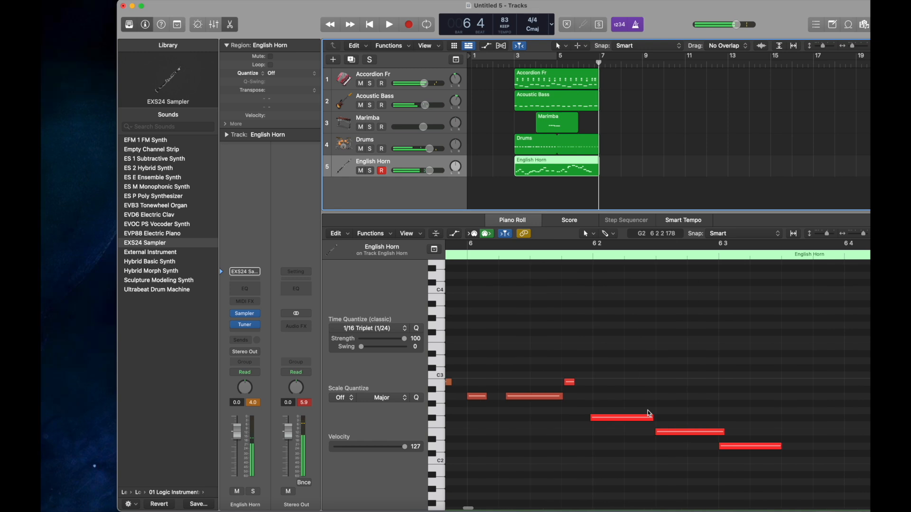
- Audition the note cluster at beat 3 of bar 5 in the English Horn region and delete the three stray notes below B2
{"action": "scroll", "coordinate": [648, 395], "scroll_direction": "left", "scroll_amount": 2}
{"action": "left_click", "coordinate": [650, 391]}
{"action": "key", "text": "super+Left"}
{"action": "key", "text": "super+Left"}
{"action": "scroll", "coordinate": [651, 379], "scroll_direction": "left", "scroll_amount": 5}
{"action": "scroll", "coordinate": [652, 379], "scroll_direction": "left", "scroll_amount": 1}
{"action": "left_click_drag", "start_coordinate": [601, 414], "coordinate": [637, 331]}
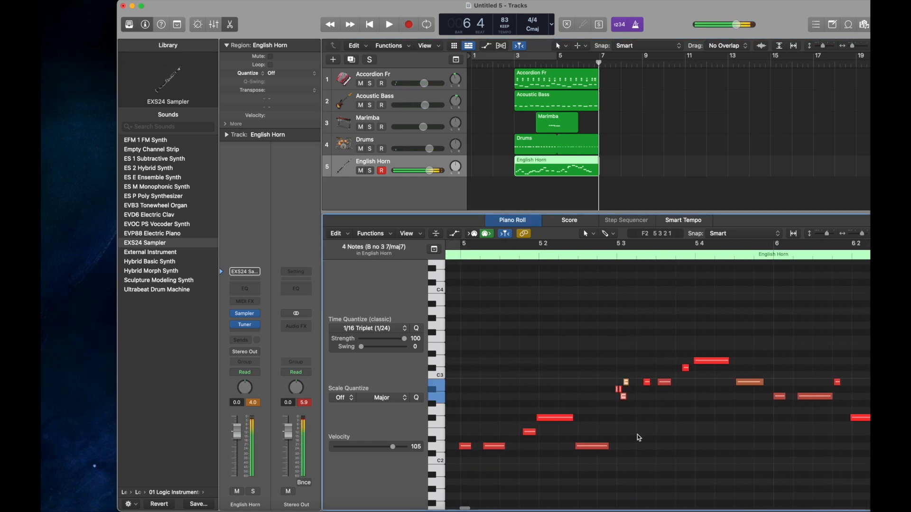
{"action": "double_click", "coordinate": [558, 255]}
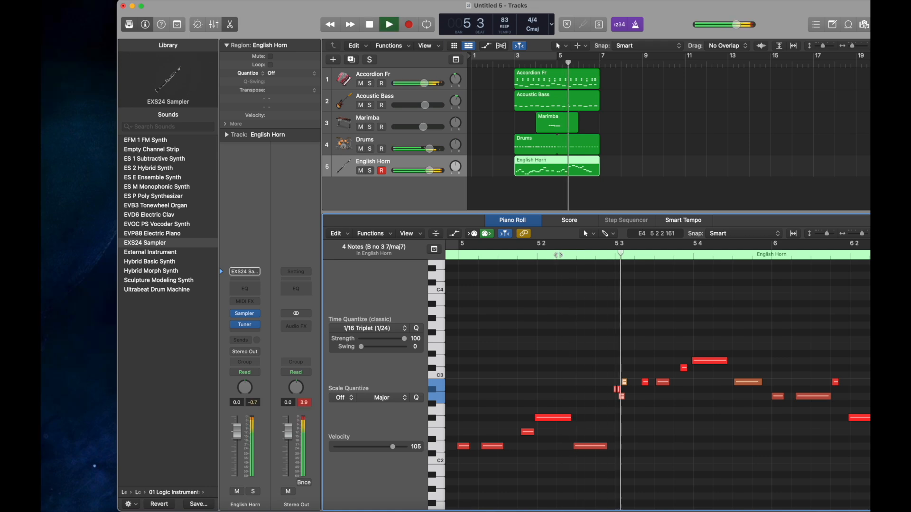
{"action": "key", "text": "space"}
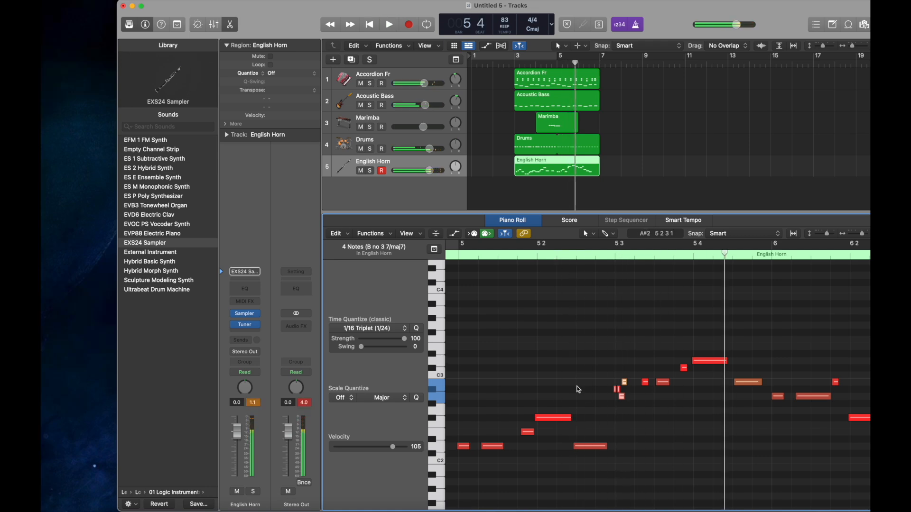
{"action": "left_click", "coordinate": [624, 382], "text": "shift"}
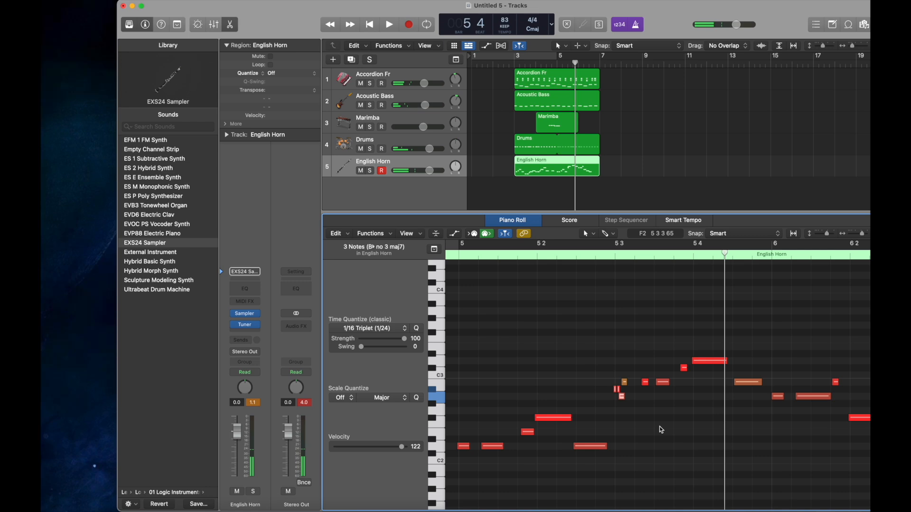
{"action": "key", "text": "Delete"}
- Quantize all English Horn notes to 1/16 Triplet
{"action": "left_click", "coordinate": [860, 235]}
{"action": "left_click_drag", "start_coordinate": [861, 234], "coordinate": [853, 234]}
{"action": "left_click_drag", "start_coordinate": [843, 324], "coordinate": [492, 480]}
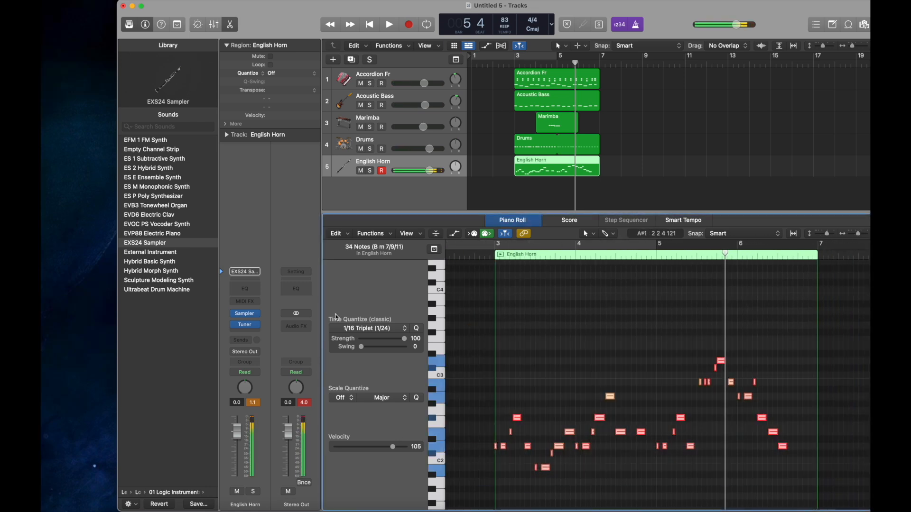
{"action": "left_click", "coordinate": [374, 328]}
{"action": "left_click", "coordinate": [371, 457]}
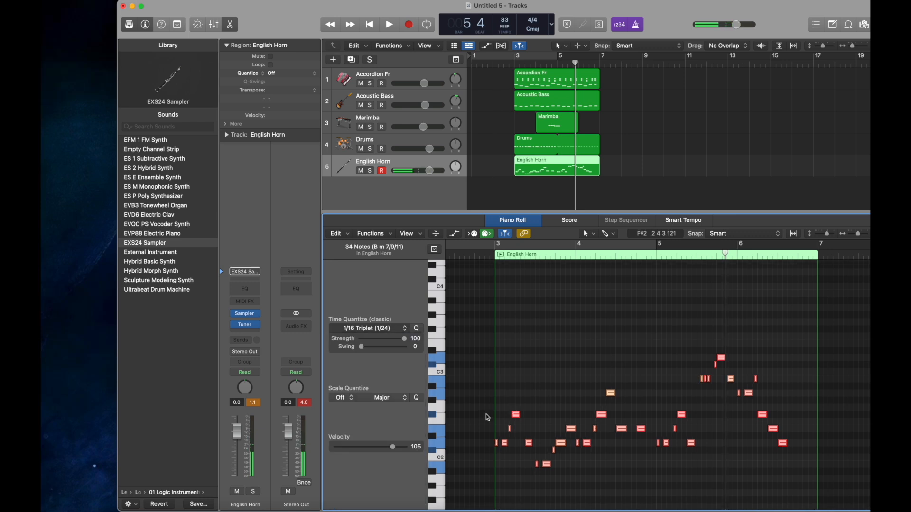
- Set the velocity of all English Horn notes to 83 and play the arrangement from bar 3
{"action": "scroll", "coordinate": [465, 422], "scroll_direction": "down", "scroll_amount": 3}
{"action": "left_click_drag", "start_coordinate": [392, 451], "coordinate": [381, 449]}
{"action": "double_click", "coordinate": [496, 258]}
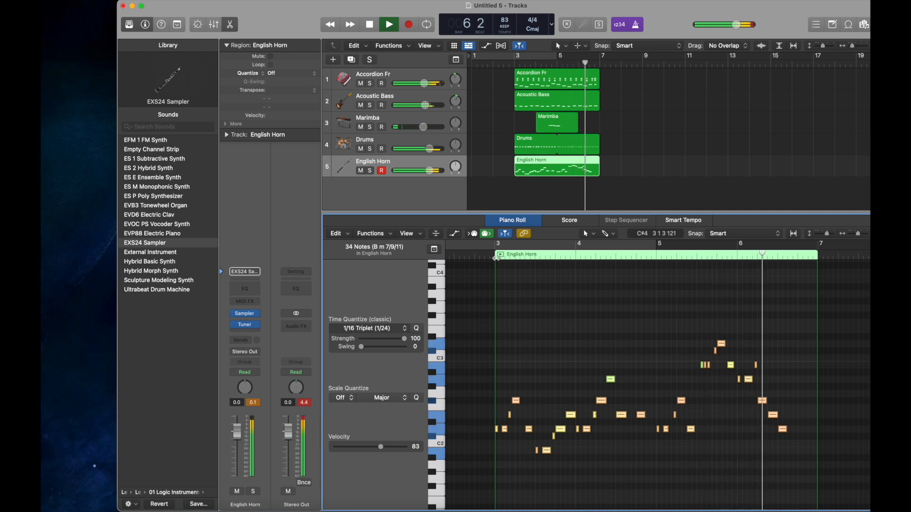
{"action": "key", "text": "space"}
- Move the short B2 note near beat 3 of bar 5 earlier, to position 5 3 1 41
{"action": "left_click_drag", "start_coordinate": [858, 233], "coordinate": [861, 233]}
{"action": "scroll", "coordinate": [599, 360], "scroll_direction": "left", "scroll_amount": 5}
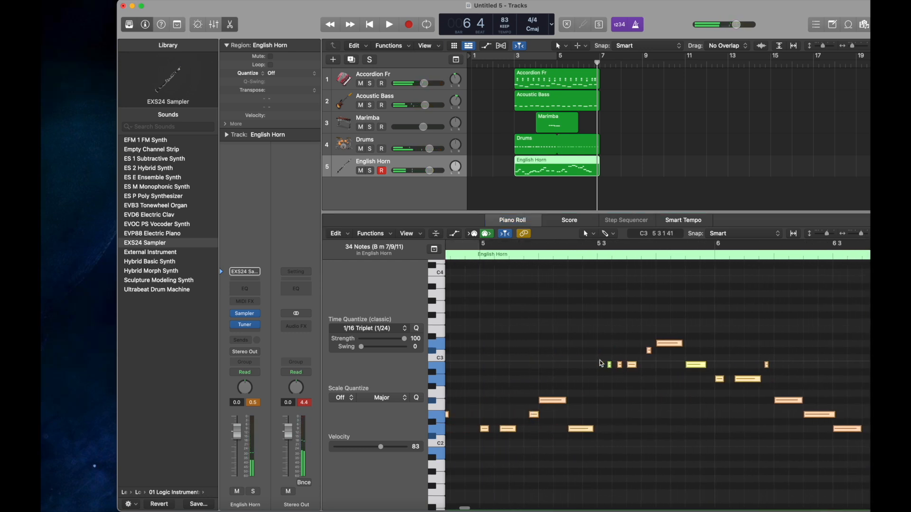
{"action": "left_click", "coordinate": [617, 363]}
{"action": "left_click_drag", "start_coordinate": [619, 366], "coordinate": [611, 366]}
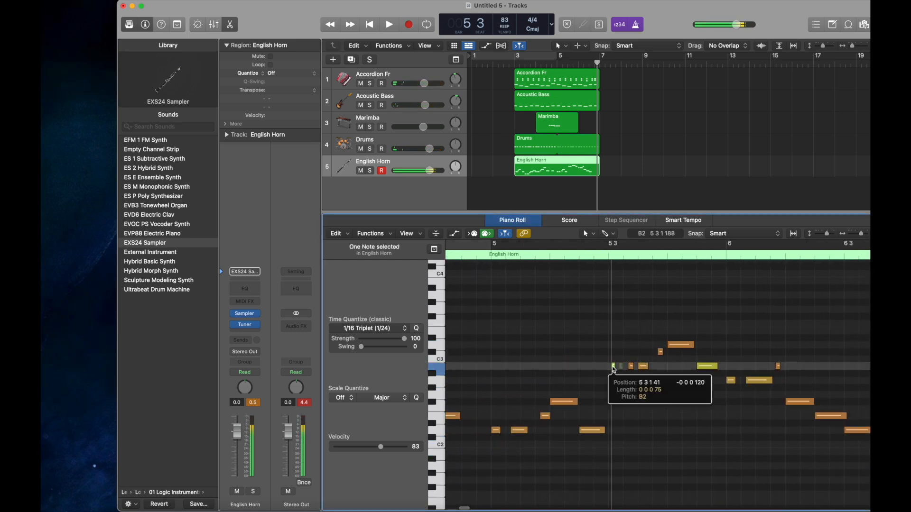
- Play back from bar 5, then lengthen the B2 note at beat 3 and raise its velocity to 93
{"action": "left_click", "coordinate": [489, 253]}
{"action": "key", "text": "space"}
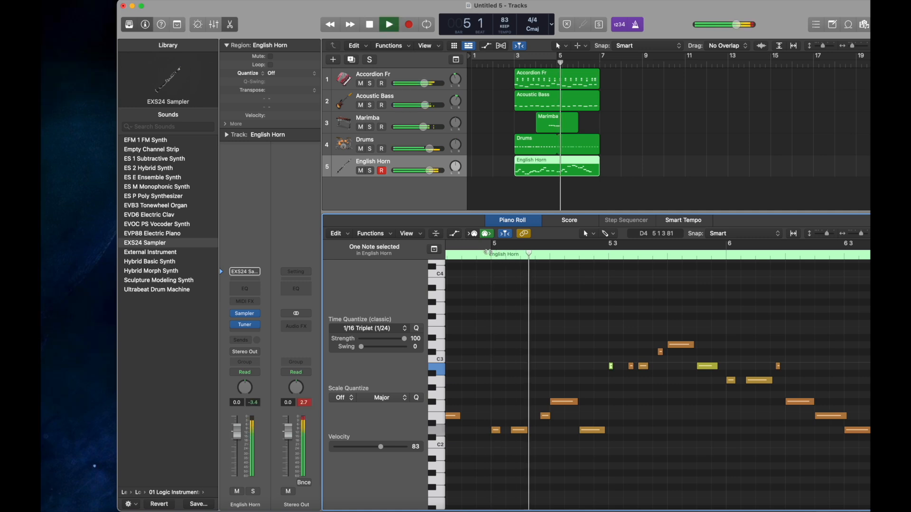
{"action": "key", "text": "space"}
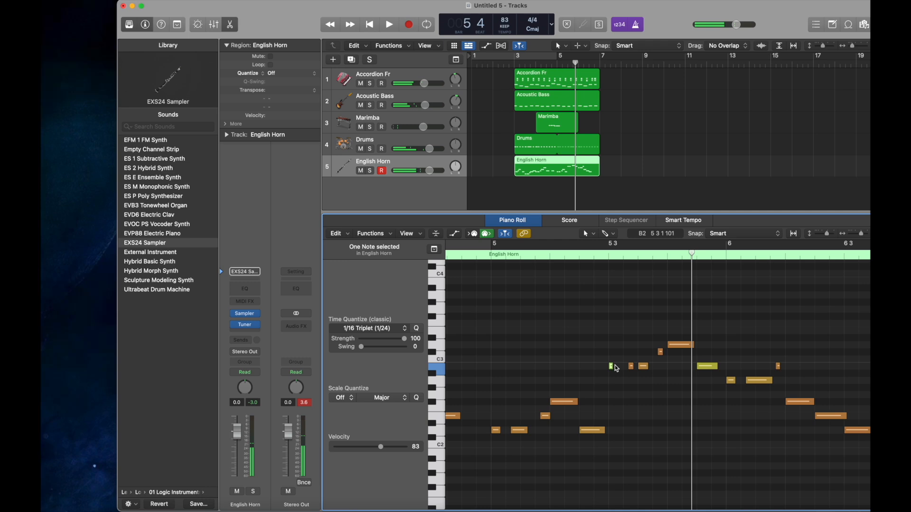
{"action": "left_click_drag", "start_coordinate": [613, 366], "coordinate": [619, 366]}
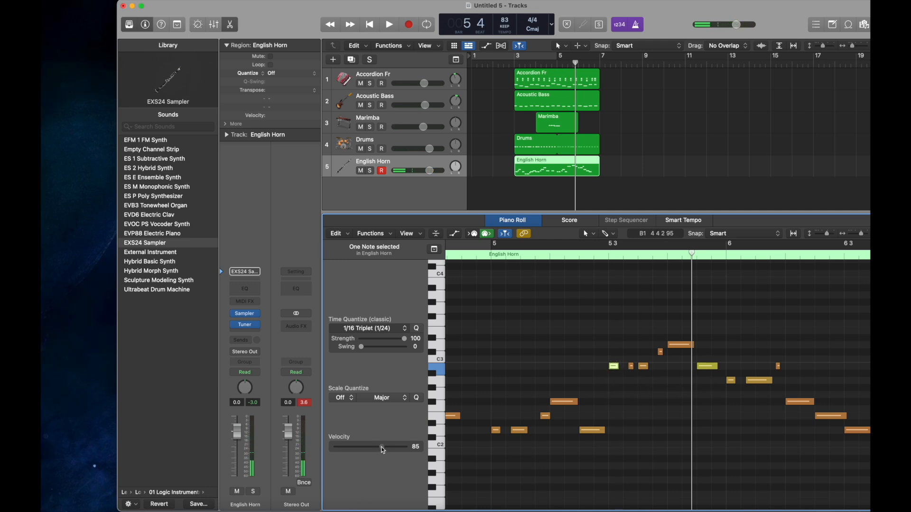
- Audition the English Horn opening from bar 3 and shorten the first F#2 note by making it start later
{"action": "left_click_drag", "start_coordinate": [860, 233], "coordinate": [858, 233]}
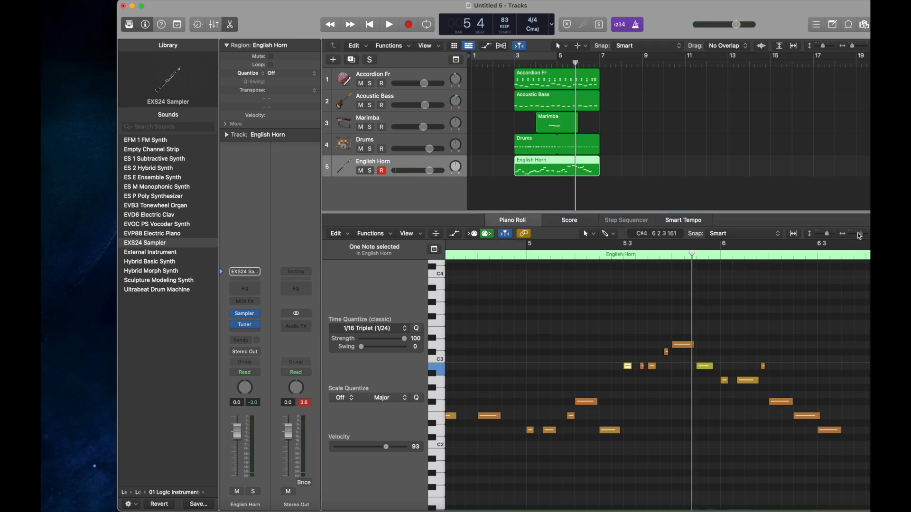
{"action": "scroll", "coordinate": [742, 351], "scroll_direction": "left", "scroll_amount": 10}
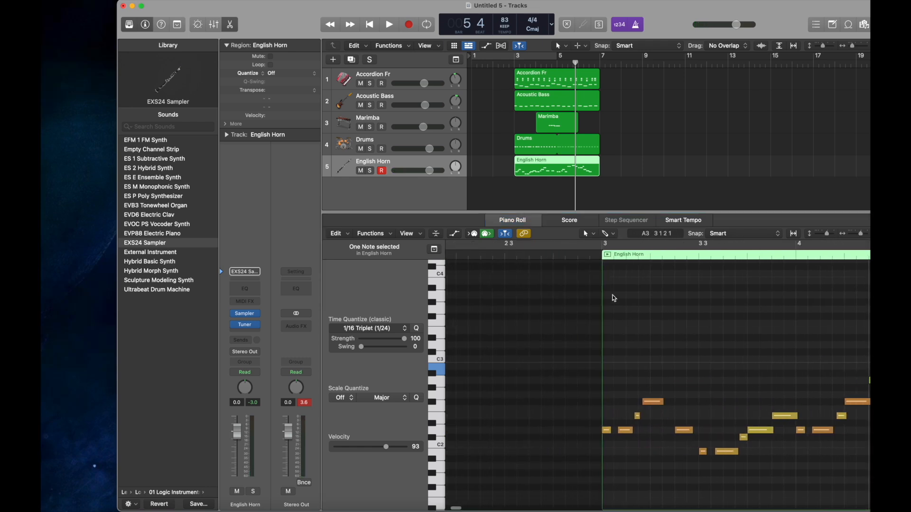
{"action": "left_click", "coordinate": [600, 263]}
{"action": "key", "text": "space"}
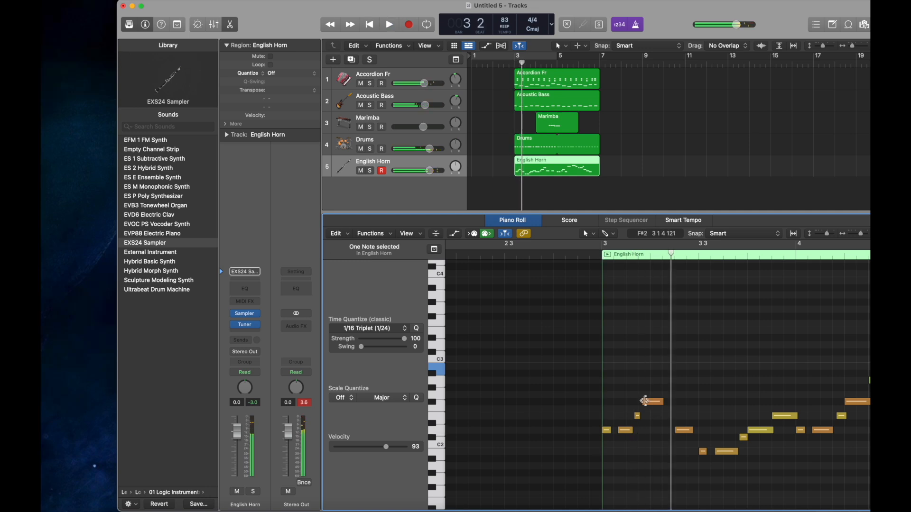
{"action": "scroll", "coordinate": [665, 405], "scroll_direction": "right", "scroll_amount": 2}
{"action": "left_click_drag", "start_coordinate": [622, 401], "coordinate": [630, 402]}
- Replay the opening of bar 3 and move the short E2 note later, closer to the F#2 note
{"action": "left_click", "coordinate": [576, 257]}
{"action": "key", "text": "space"}
{"action": "key", "text": "space"}
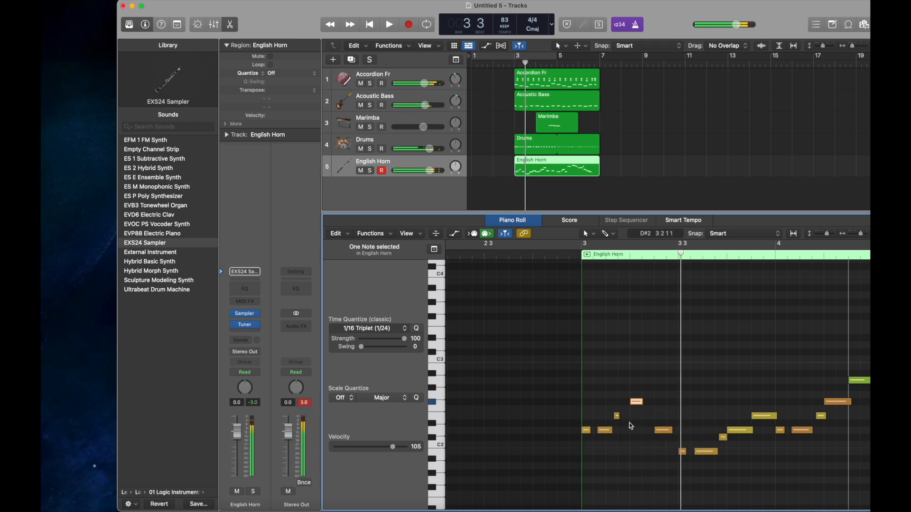
{"action": "left_click_drag", "start_coordinate": [617, 416], "coordinate": [627, 419]}
- Quantize the first five English Horn notes to 1/16 Triplet and play the arrangement from bar 3
{"action": "left_click_drag", "start_coordinate": [546, 371], "coordinate": [673, 442]}
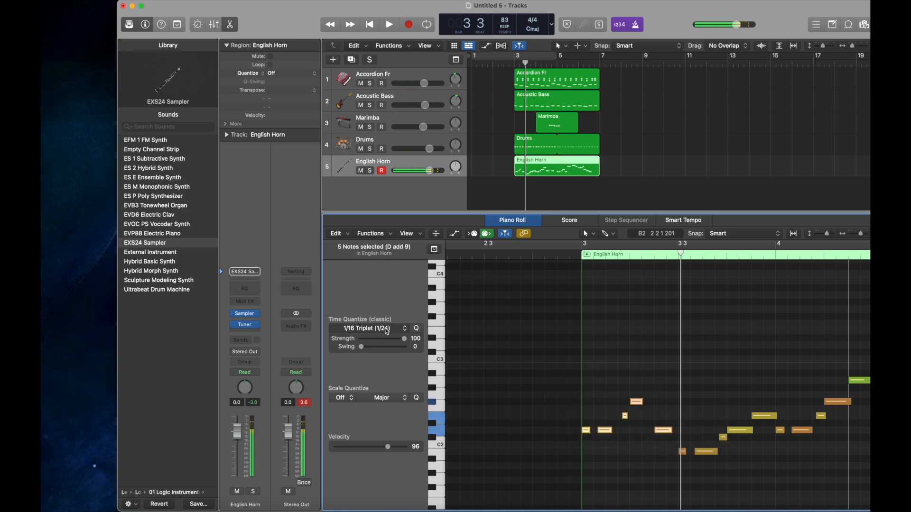
{"action": "left_click", "coordinate": [394, 331]}
{"action": "left_click", "coordinate": [363, 460]}
{"action": "double_click", "coordinate": [581, 256]}
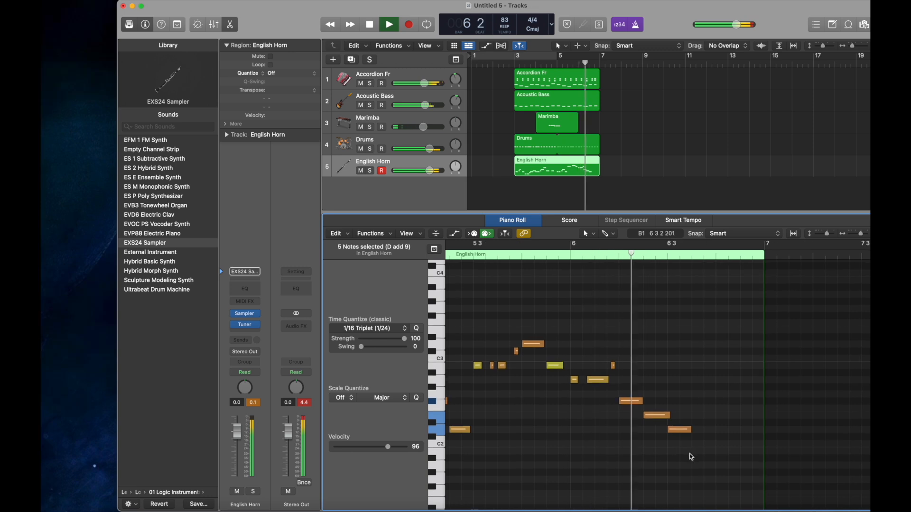
{"action": "key", "text": "space"}
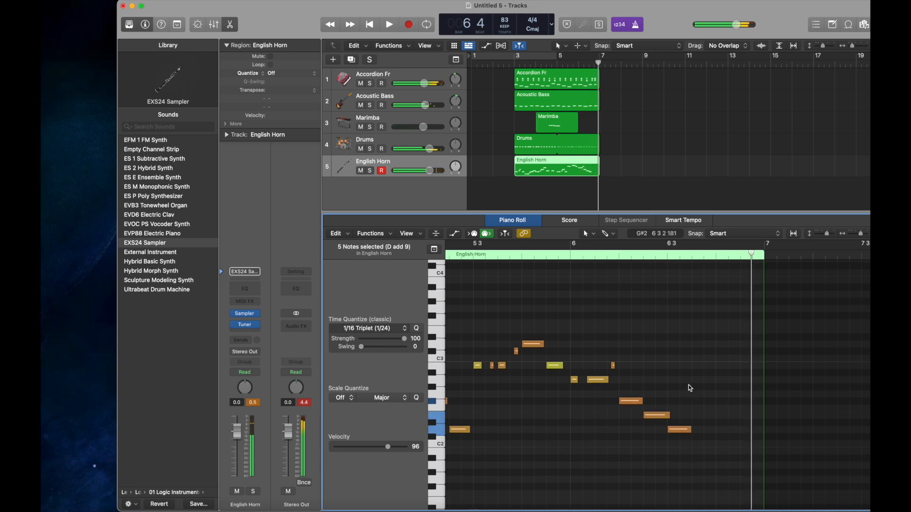
- Lengthen the short B2 note near the end of beat 1 in bar 6 and audition it from bar 6
{"action": "left_click", "coordinate": [671, 371]}
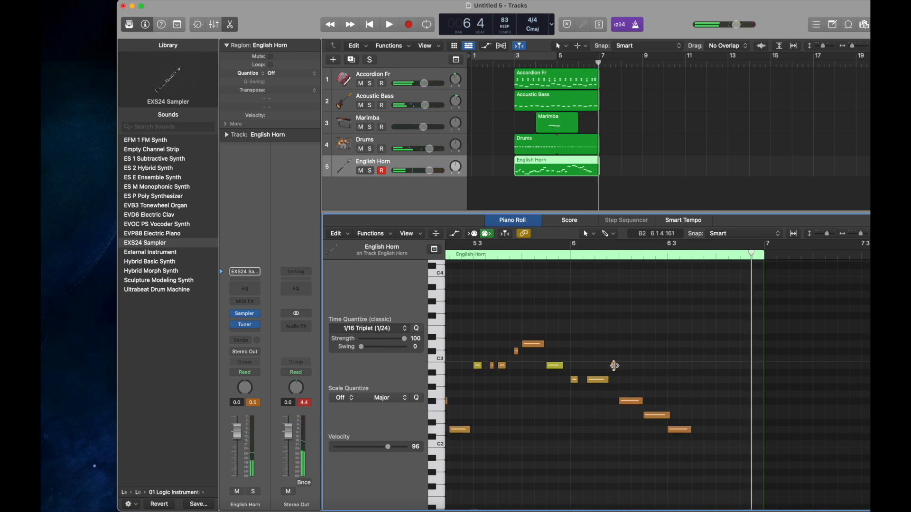
{"action": "left_click", "coordinate": [615, 366]}
{"action": "left_click", "coordinate": [569, 259]}
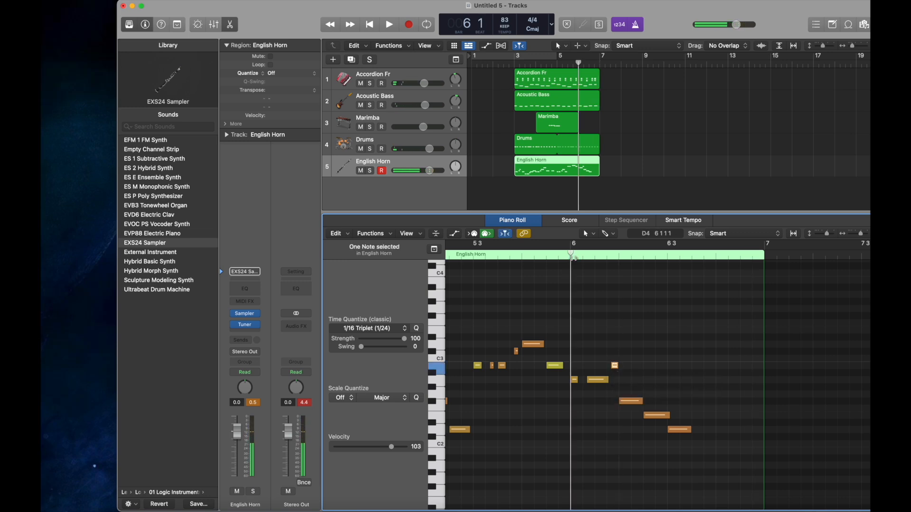
{"action": "key", "text": "space"}
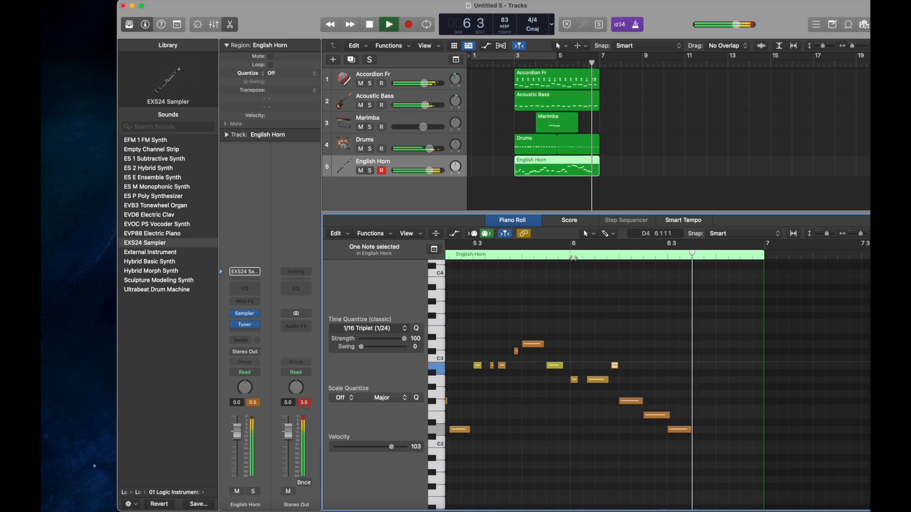
{"action": "key", "text": "space"}
- Turn off the metronome click and return the playhead to bar 3 with no region selected
{"action": "left_click", "coordinate": [637, 26]}
{"action": "left_click", "coordinate": [509, 199]}
{"action": "scroll", "coordinate": [572, 172], "scroll_direction": "left", "scroll_amount": 1}
{"action": "scroll", "coordinate": [571, 164], "scroll_direction": "left", "scroll_amount": 1}
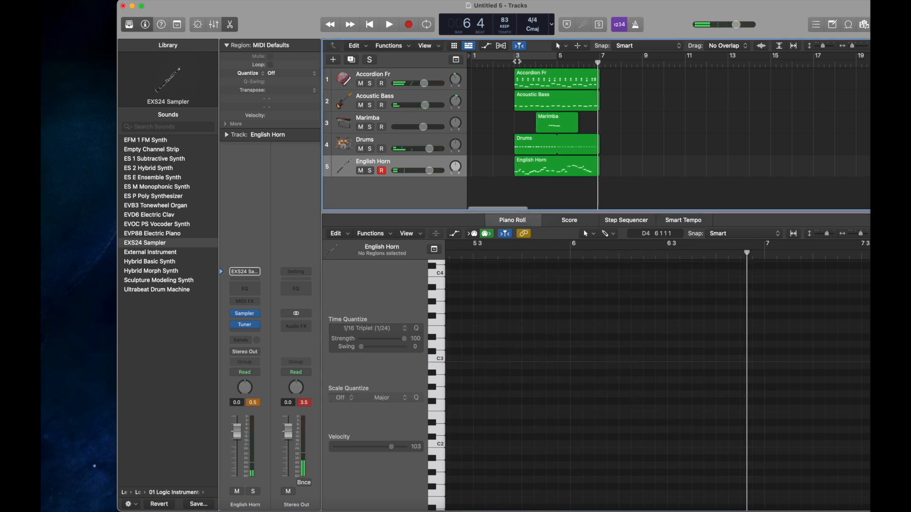
{"action": "left_click", "coordinate": [513, 63]}
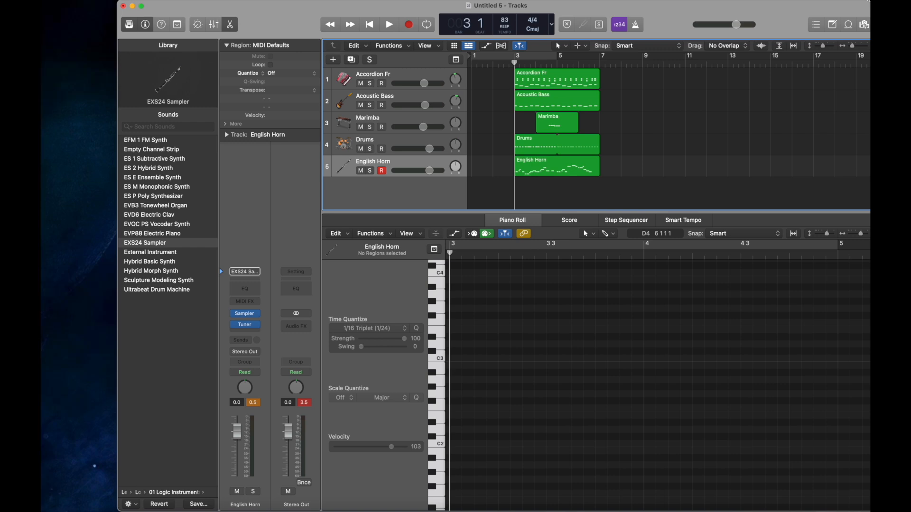
- Switch to the Chop Suey (tuning) project and select the Pizicato track with its regions
{"action": "left_click", "coordinate": [869, 1]}
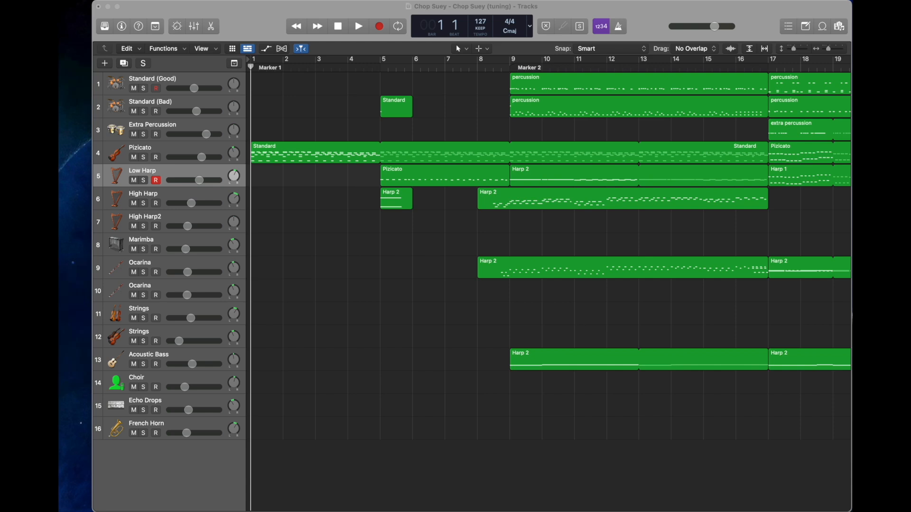
{"action": "left_click", "coordinate": [141, 148]}
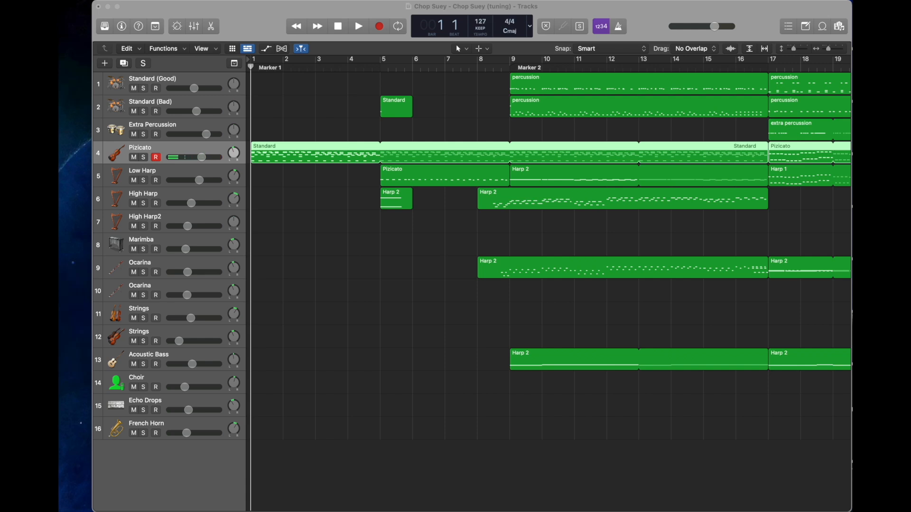
- Open the first Pizicato region in the Piano Roll and audition the two-note chords in bar 1
{"action": "double_click", "coordinate": [282, 156]}
{"action": "scroll", "coordinate": [317, 413], "scroll_direction": "up", "scroll_amount": 5}
{"action": "scroll", "coordinate": [320, 409], "scroll_direction": "up", "scroll_amount": 5}
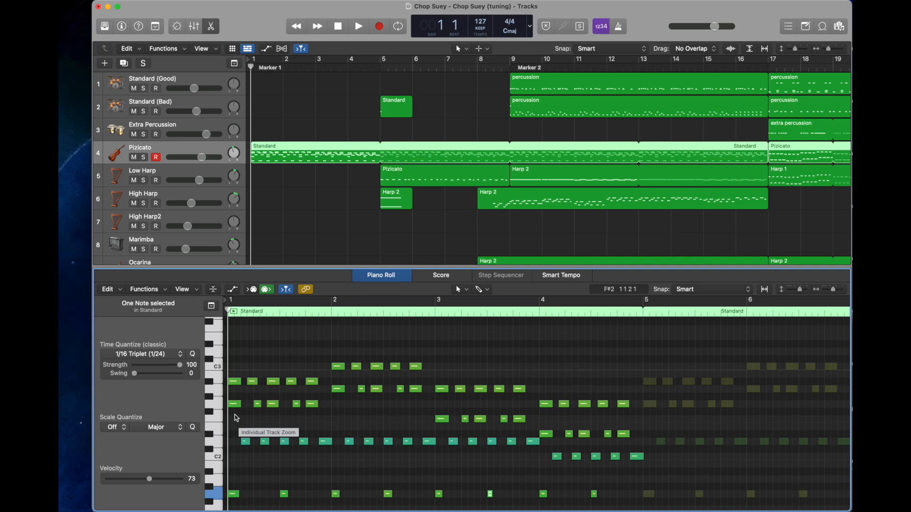
{"action": "left_click", "coordinate": [235, 416]}
{"action": "left_click", "coordinate": [237, 405]}
{"action": "left_click", "coordinate": [234, 397]}
{"action": "left_click", "coordinate": [238, 382]}
{"action": "left_click", "coordinate": [234, 411]}
{"action": "left_click_drag", "start_coordinate": [233, 409], "coordinate": [239, 383]}
{"action": "left_click_drag", "start_coordinate": [271, 414], "coordinate": [279, 381]}
{"action": "left_click_drag", "start_coordinate": [317, 414], "coordinate": [314, 362]}
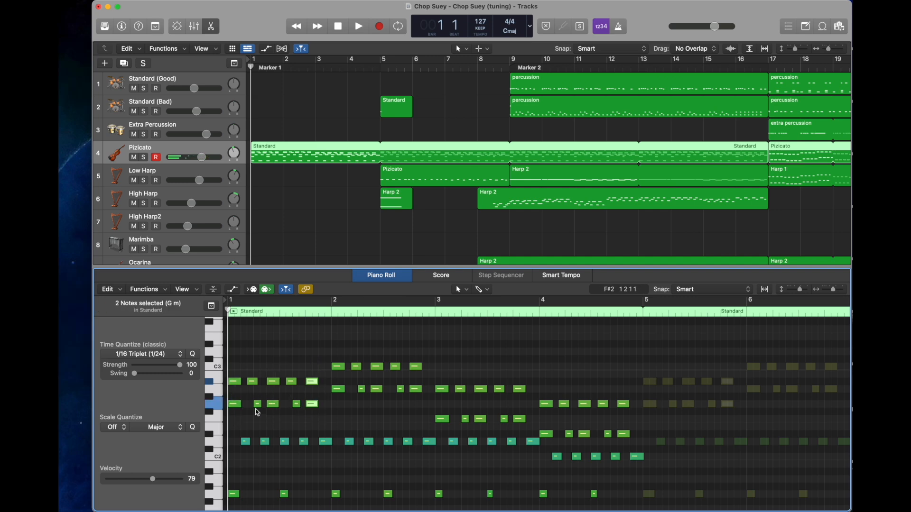
- Audition single high and low Pizicato notes early in bar 1, and play the region briefly from bar 1
{"action": "left_click", "coordinate": [248, 459]}
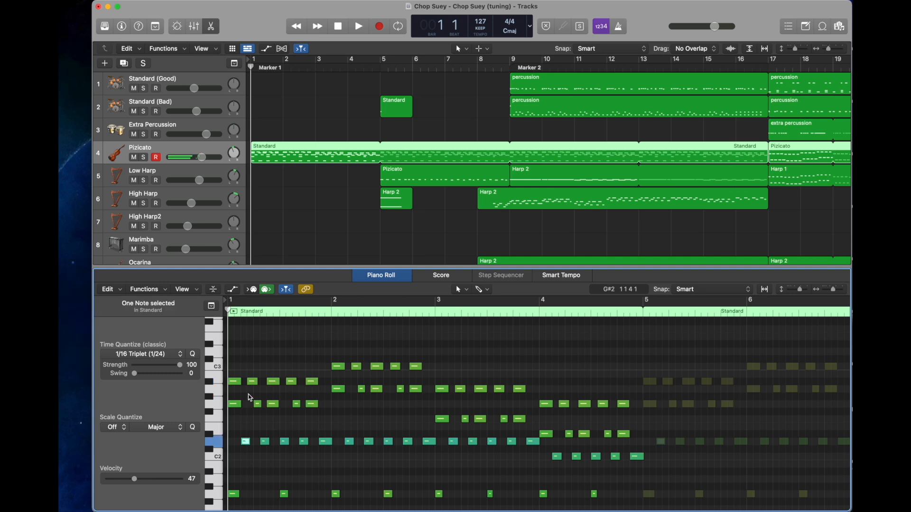
{"action": "left_click", "coordinate": [252, 382]}
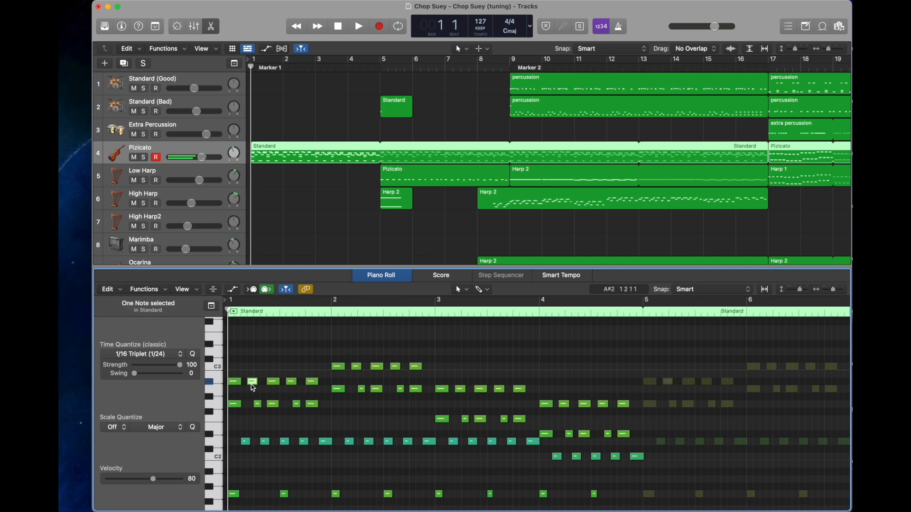
{"action": "left_click", "coordinate": [257, 404]}
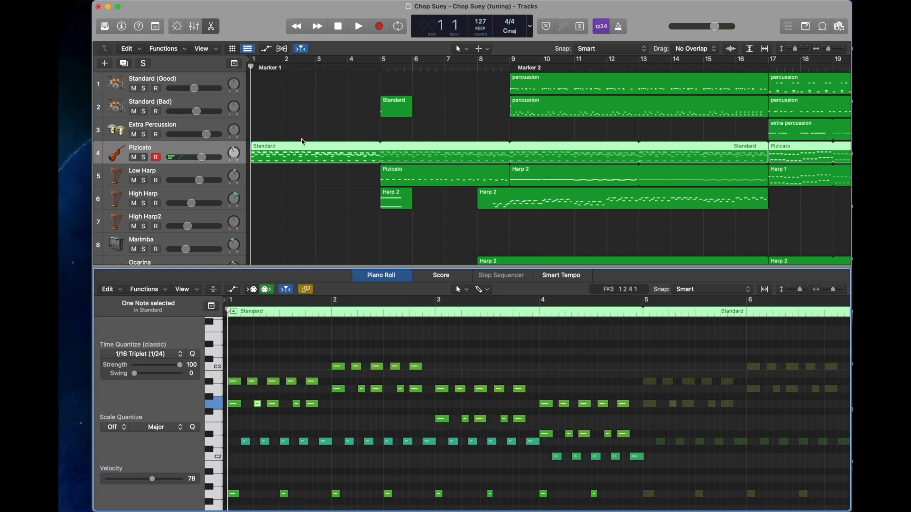
{"action": "key", "text": "space"}
{"action": "key", "text": "space"}
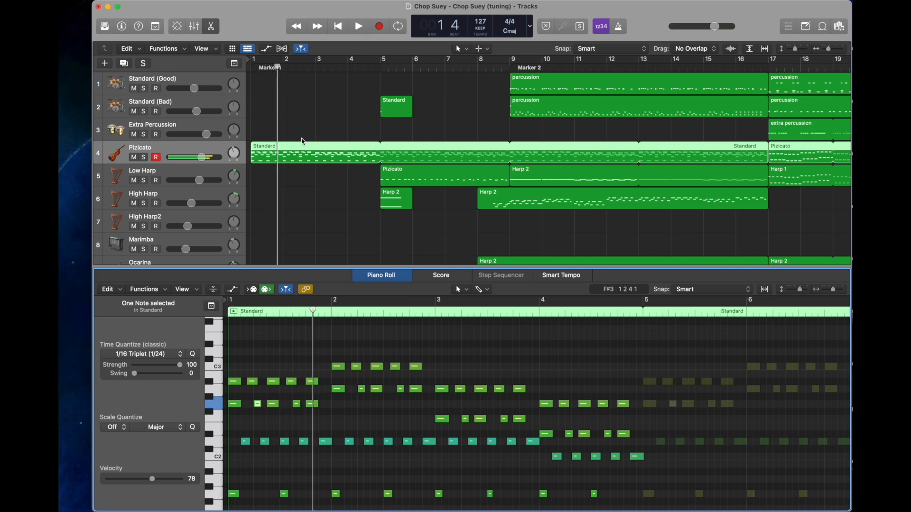
- Move the playhead to bar 2 and audition the first, middle and last two-note chords in that bar
{"action": "left_click", "coordinate": [332, 312]}
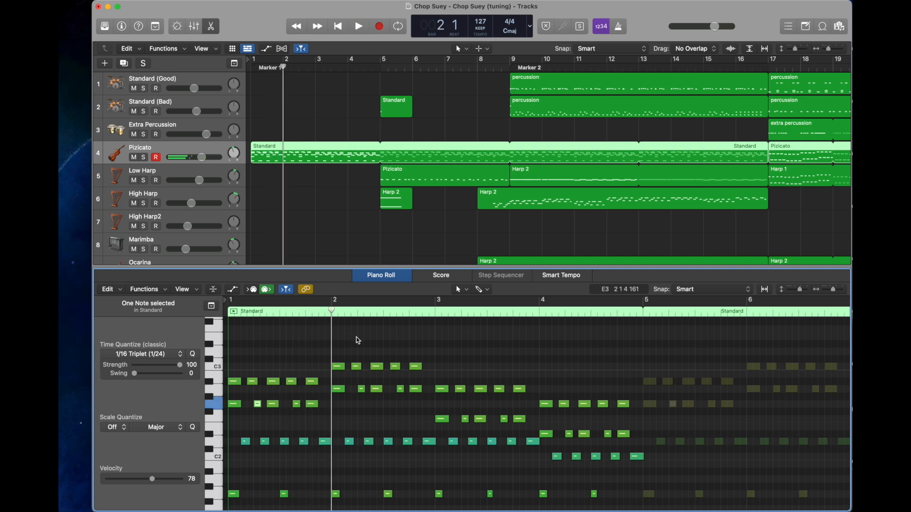
{"action": "left_click_drag", "start_coordinate": [336, 346], "coordinate": [341, 401]}
{"action": "left_click_drag", "start_coordinate": [380, 350], "coordinate": [373, 412]}
{"action": "left_click_drag", "start_coordinate": [417, 354], "coordinate": [415, 394]}
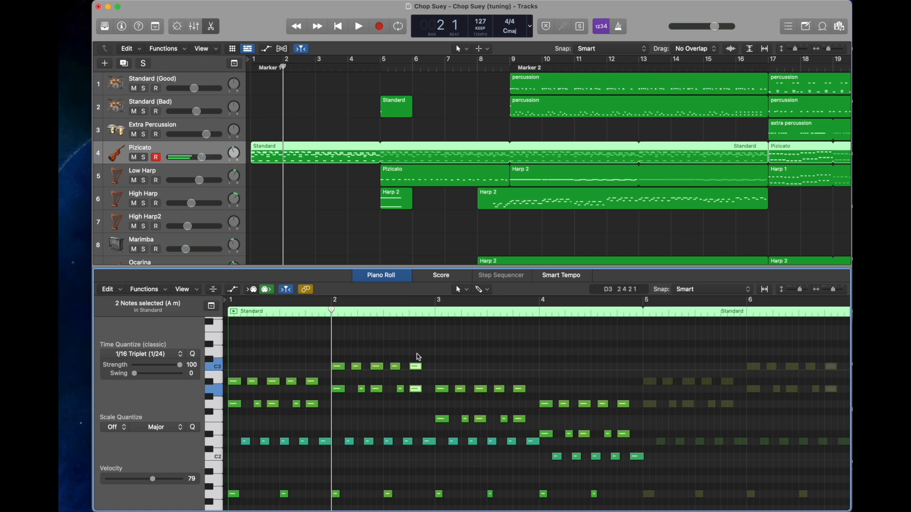
- Play the Pizicato track soloed from bar 2, and switch it from solo to mute during playback
{"action": "left_click", "coordinate": [143, 157]}
{"action": "key", "text": "space"}
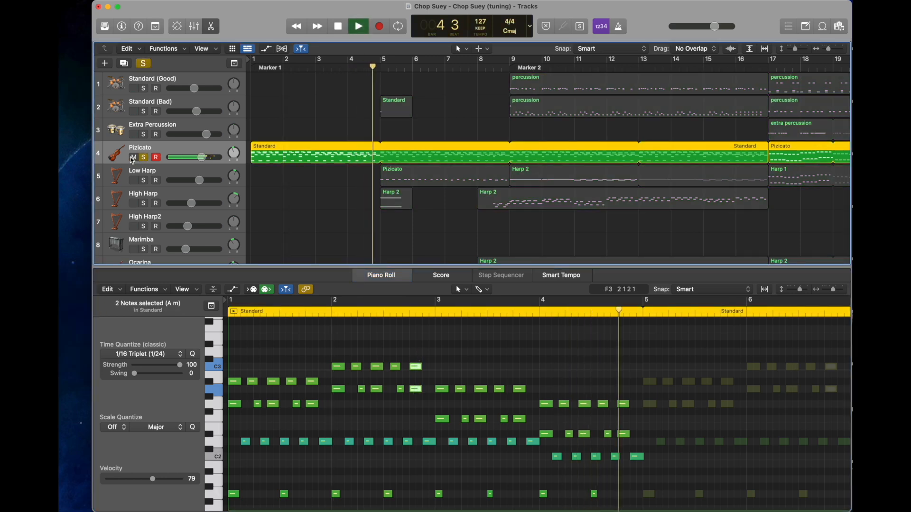
{"action": "left_click", "coordinate": [132, 157]}
{"action": "left_click", "coordinate": [143, 158]}
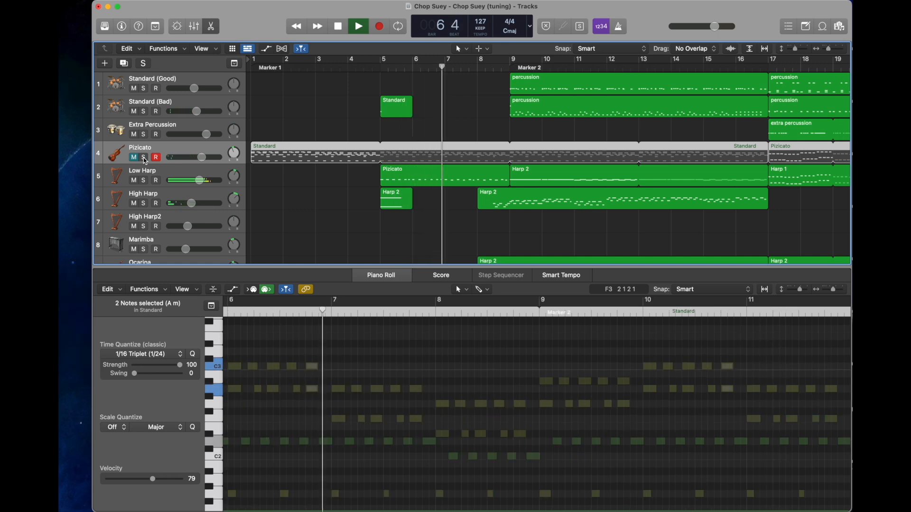
{"action": "key", "text": "space"}
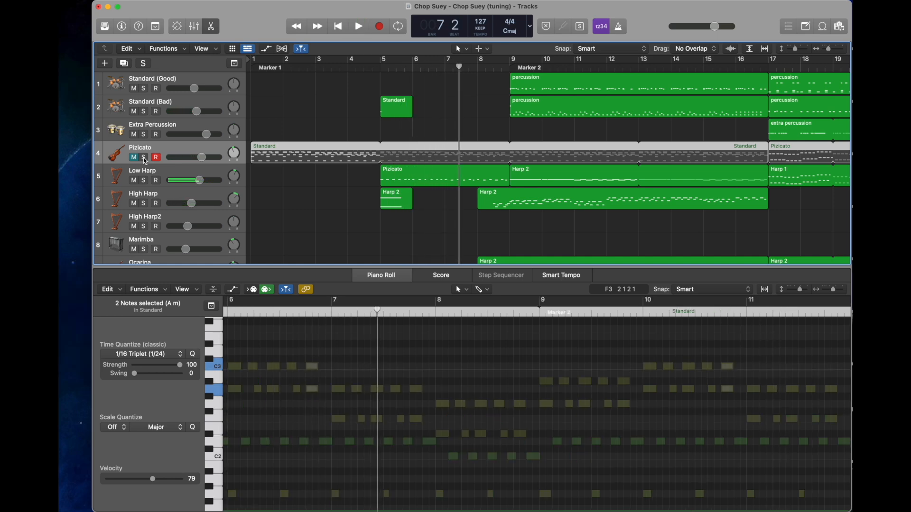
{"action": "key", "text": "e"}
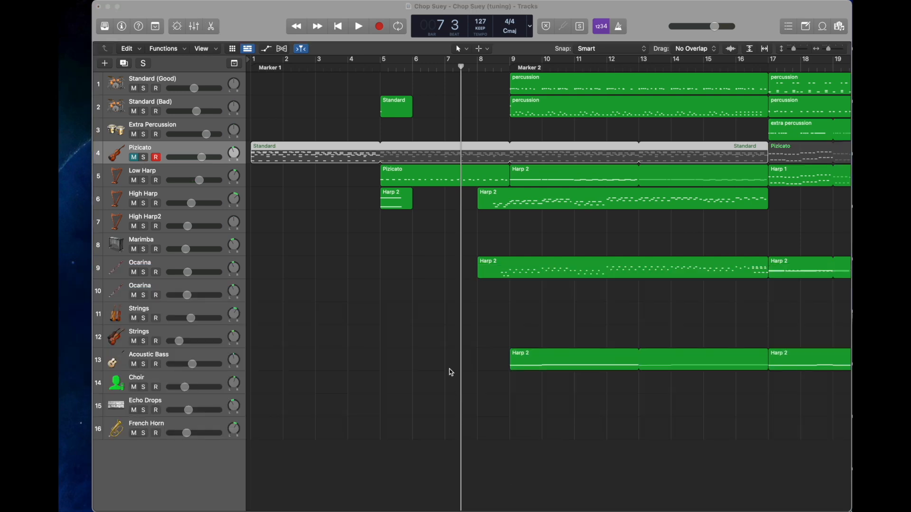
- Audition the opening two-note chords of bars 1 to 4 in the Pizicato region and close the Piano Roll
{"action": "left_click_drag", "start_coordinate": [285, 119], "coordinate": [303, 162]}
{"action": "double_click", "coordinate": [301, 149]}
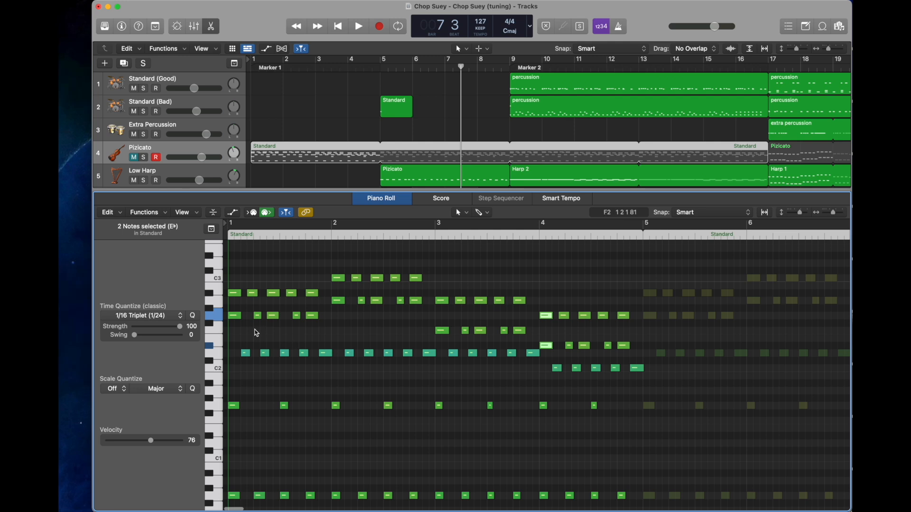
{"action": "left_click_drag", "start_coordinate": [240, 330], "coordinate": [228, 271]}
{"action": "left_click_drag", "start_coordinate": [346, 319], "coordinate": [335, 260]}
{"action": "left_click_drag", "start_coordinate": [443, 339], "coordinate": [446, 274]}
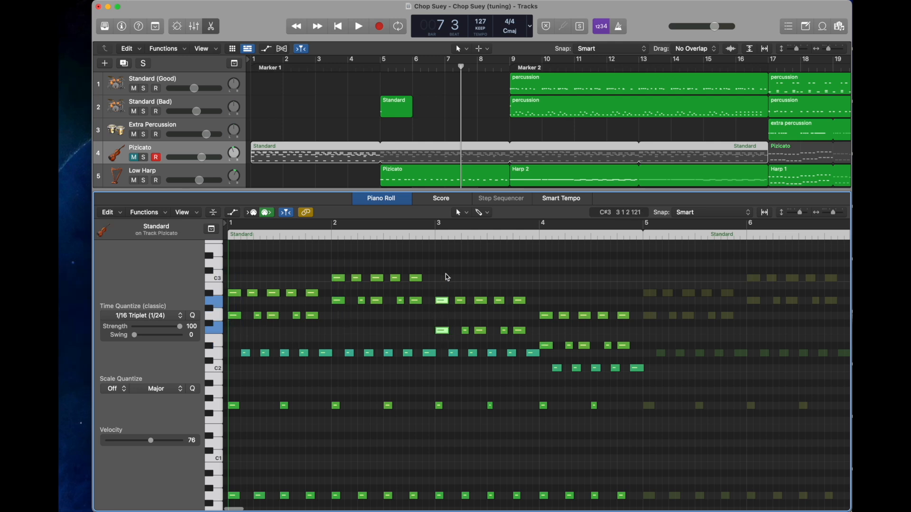
{"action": "left_click_drag", "start_coordinate": [549, 305], "coordinate": [550, 336]}
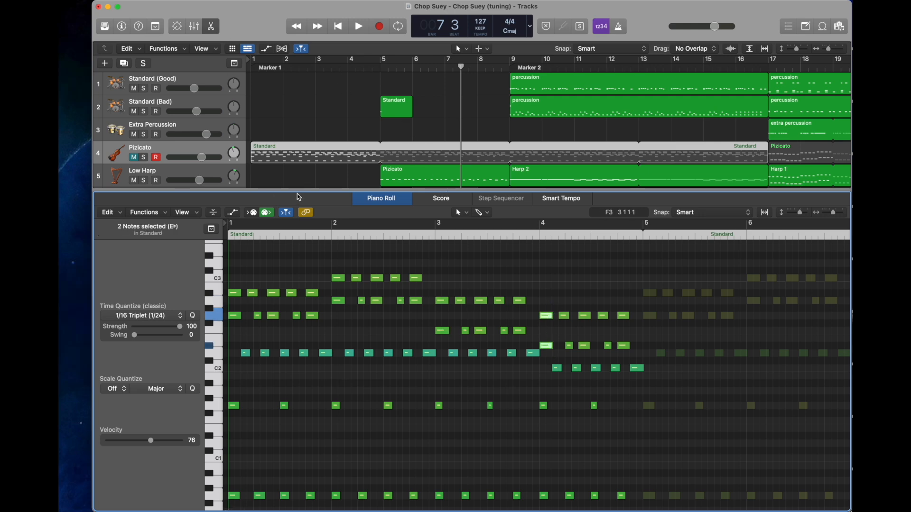
{"action": "left_click_drag", "start_coordinate": [299, 197], "coordinate": [463, 498]}
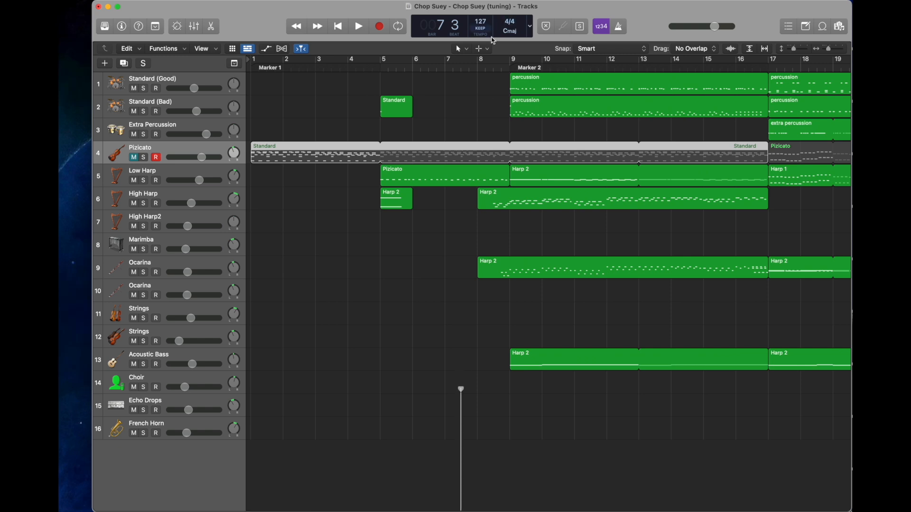
- Move the playhead to bar 9 and audition the first Acoustic Bass note in the Piano Roll
{"action": "left_click", "coordinate": [491, 69]}
{"action": "left_click", "coordinate": [508, 68]}
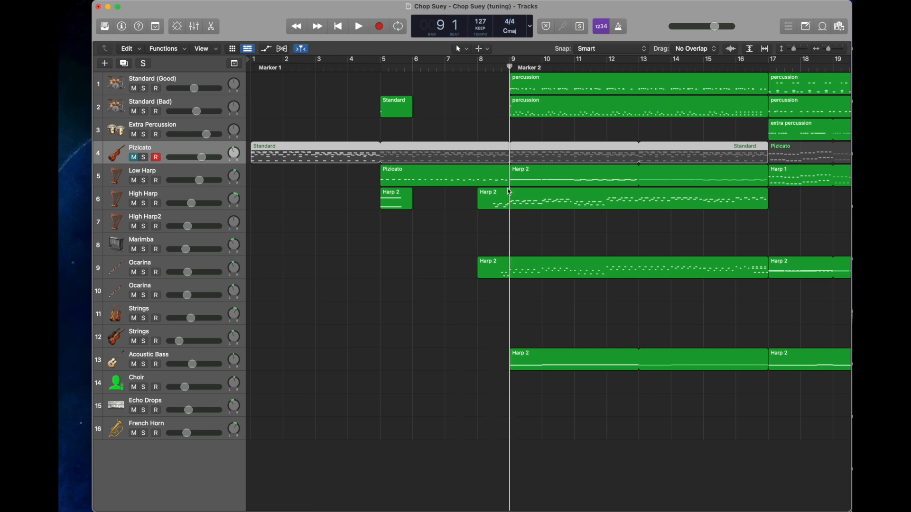
{"action": "left_click", "coordinate": [370, 358]}
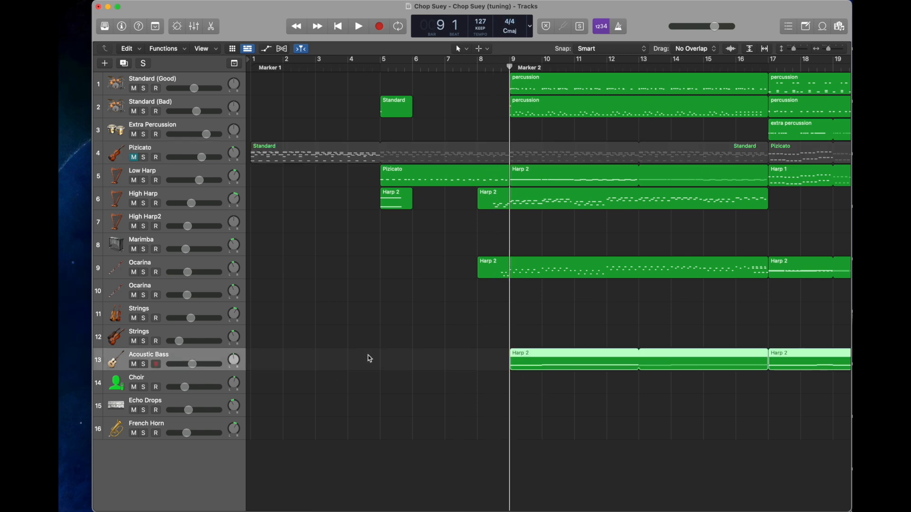
{"action": "double_click", "coordinate": [566, 367]}
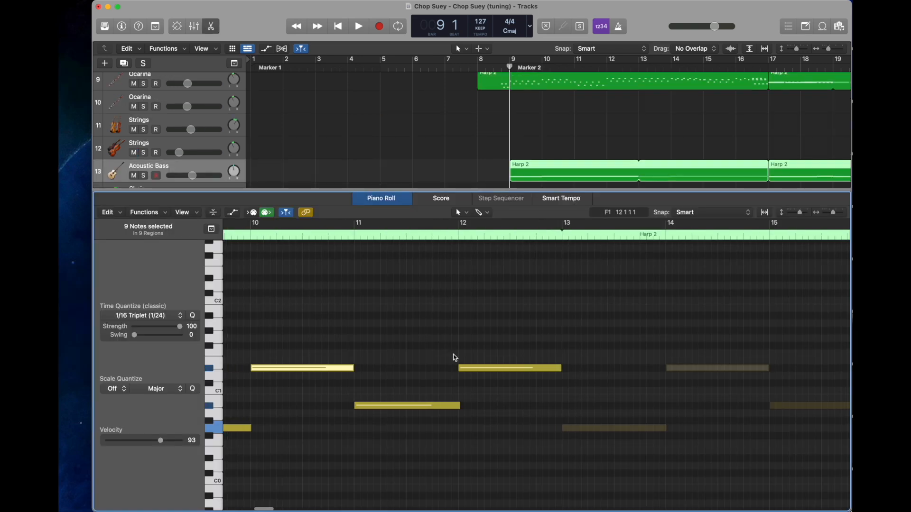
{"action": "scroll", "coordinate": [355, 352], "scroll_direction": "left", "scroll_amount": 5}
{"action": "left_click", "coordinate": [360, 429]}
- Solo the Acoustic Bass track and play it from bar 9
{"action": "scroll", "coordinate": [386, 128], "scroll_direction": "up", "scroll_amount": 6}
{"action": "scroll", "coordinate": [228, 143], "scroll_direction": "down", "scroll_amount": 2}
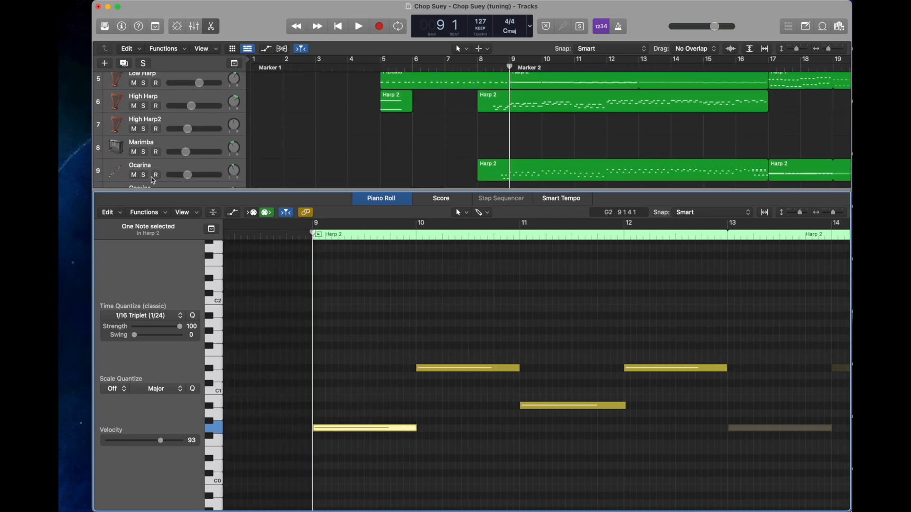
{"action": "scroll", "coordinate": [158, 181], "scroll_direction": "down", "scroll_amount": 6}
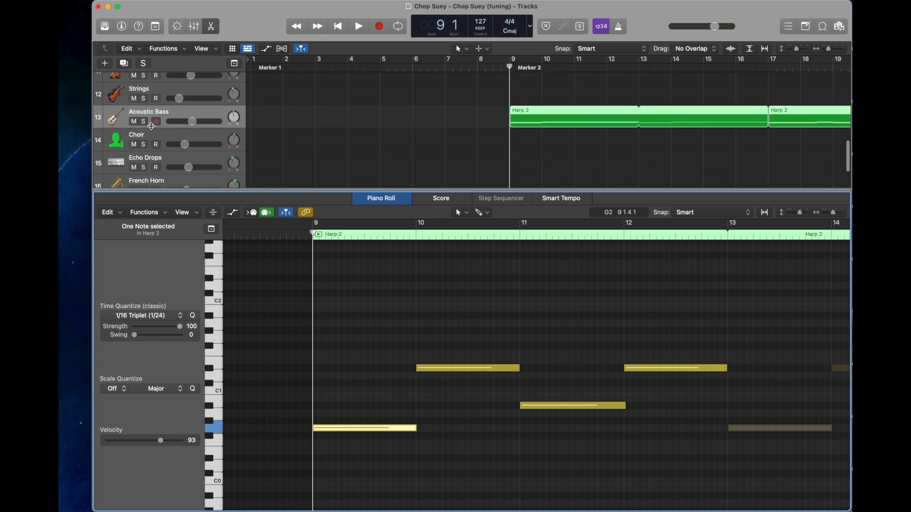
{"action": "left_click", "coordinate": [145, 123]}
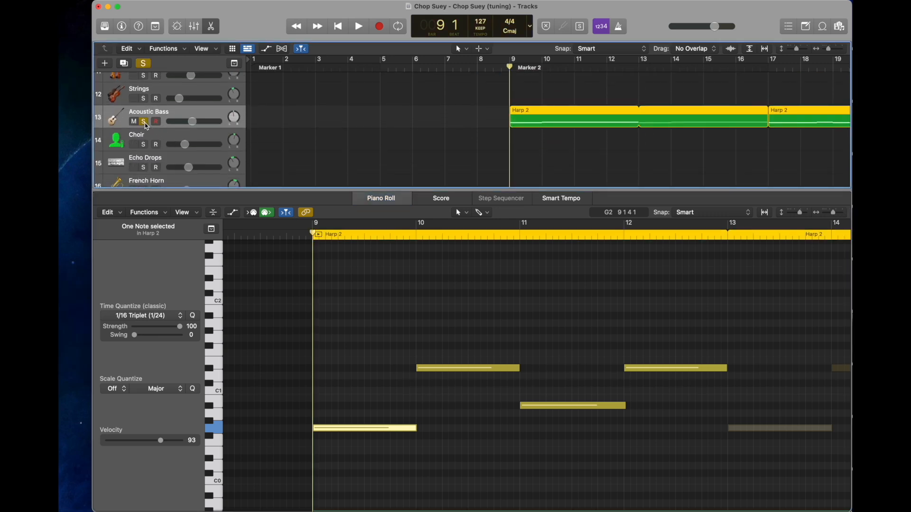
{"action": "key", "text": "space"}
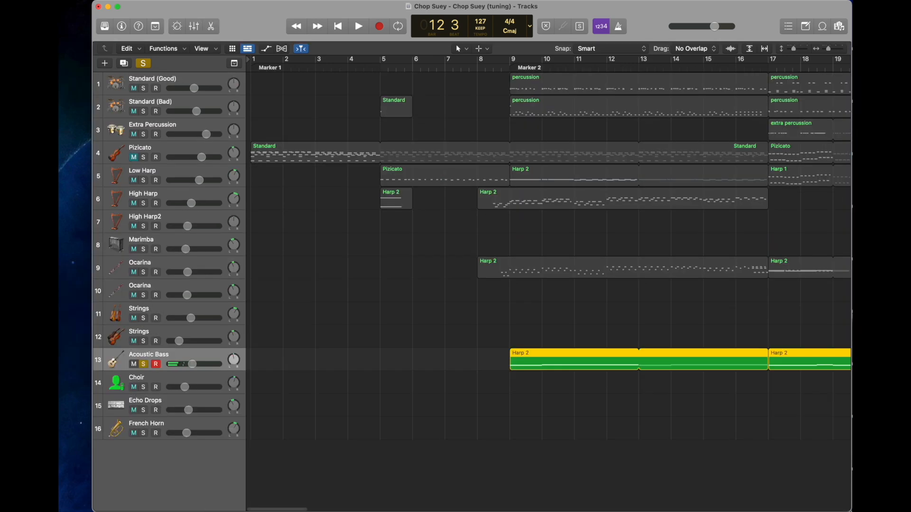
{"action": "key", "text": "space"}
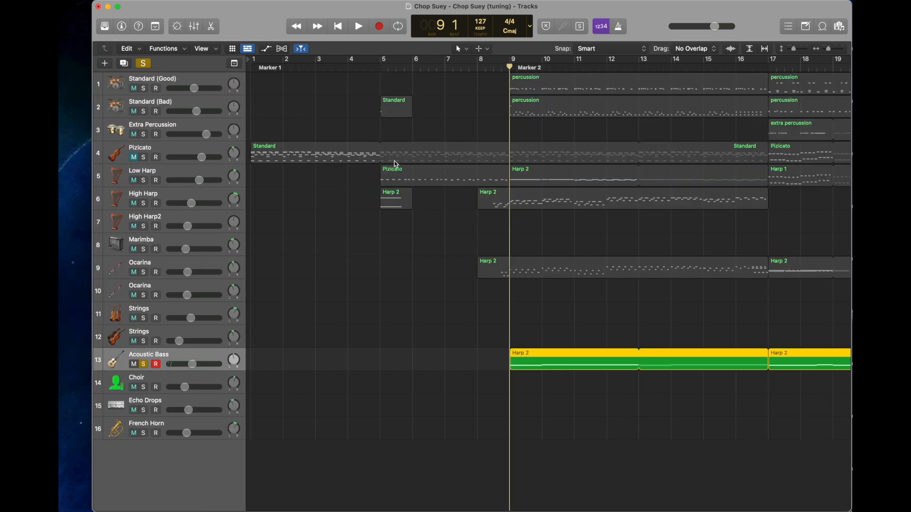
- Add the Low Harp track to the solo and play both parts from bar 9
{"action": "left_click", "coordinate": [144, 180]}
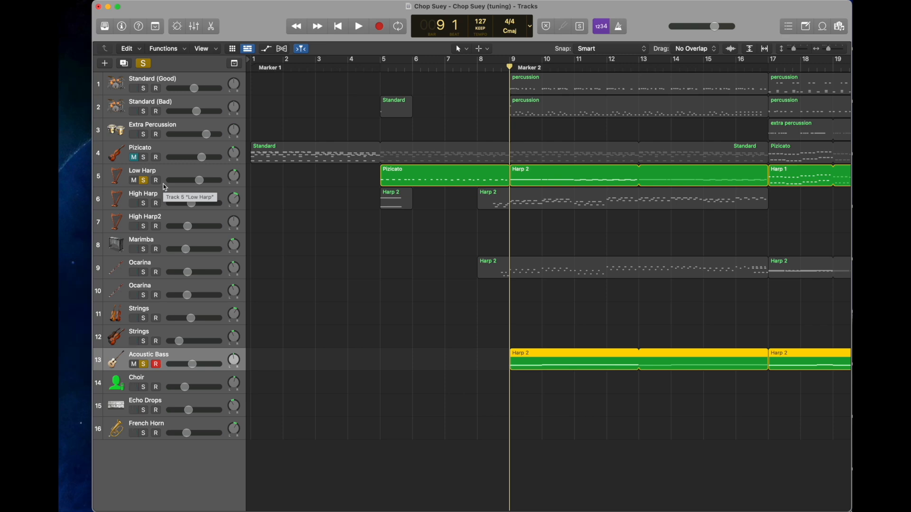
{"action": "key", "text": "space"}
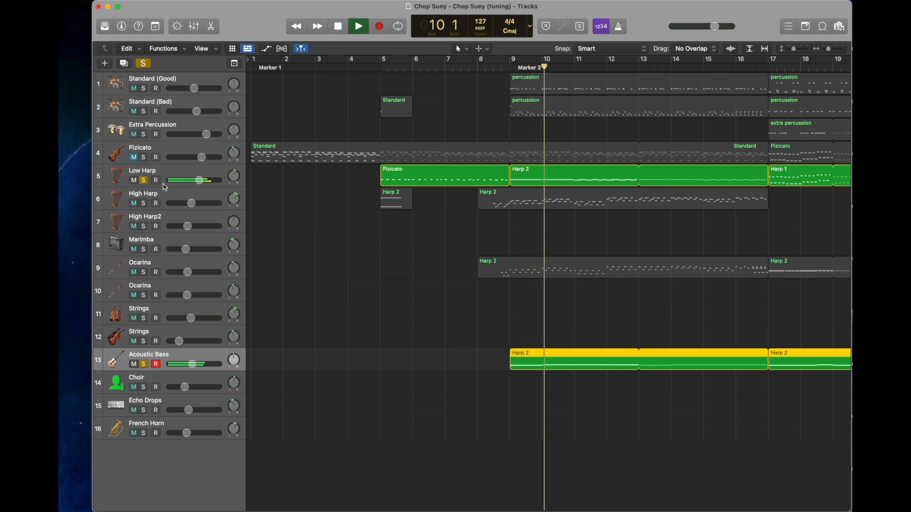
{"action": "key", "text": "space"}
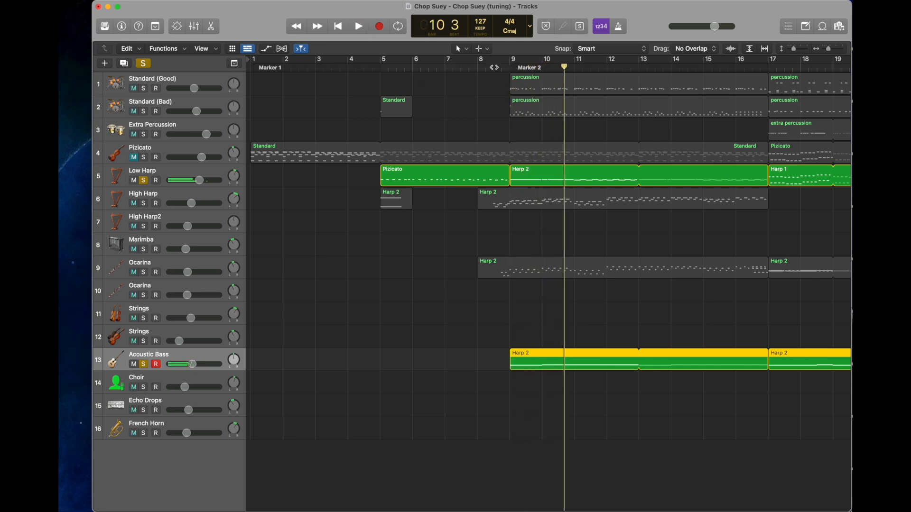
- Solo the High Harp track as well and open its region starting at bar 8 in the Piano Roll
{"action": "left_click", "coordinate": [143, 204]}
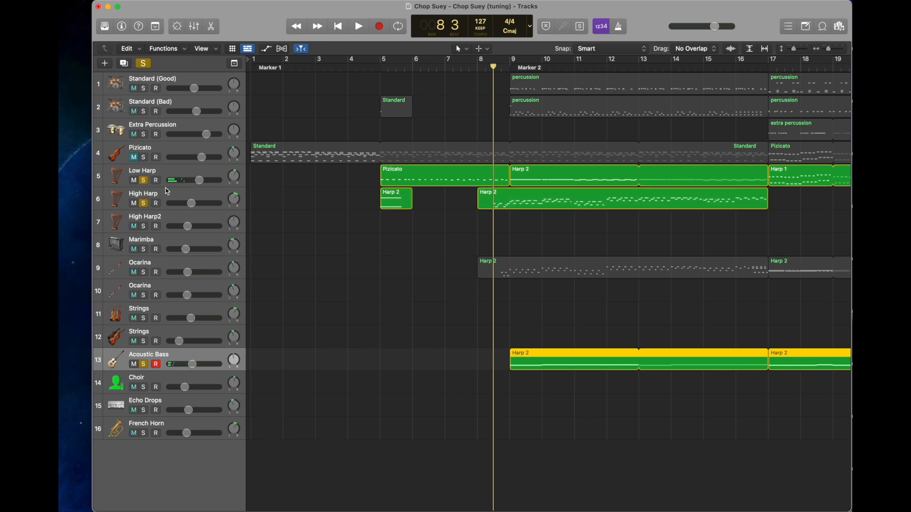
{"action": "double_click", "coordinate": [530, 210]}
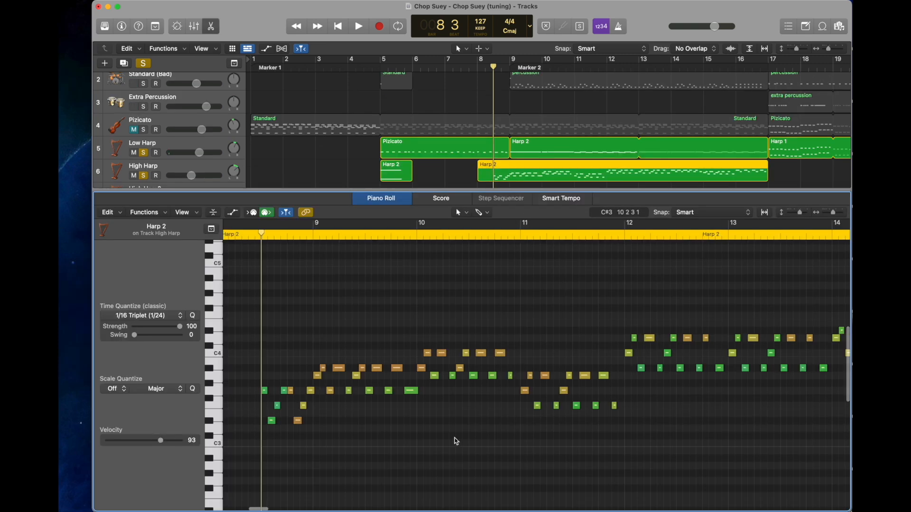
- Audition selected High Harp notes in bars 9 and 10, and play the soloed parts from bar 8 beat 3 into bar 12
{"action": "left_click_drag", "start_coordinate": [421, 418], "coordinate": [475, 326]}
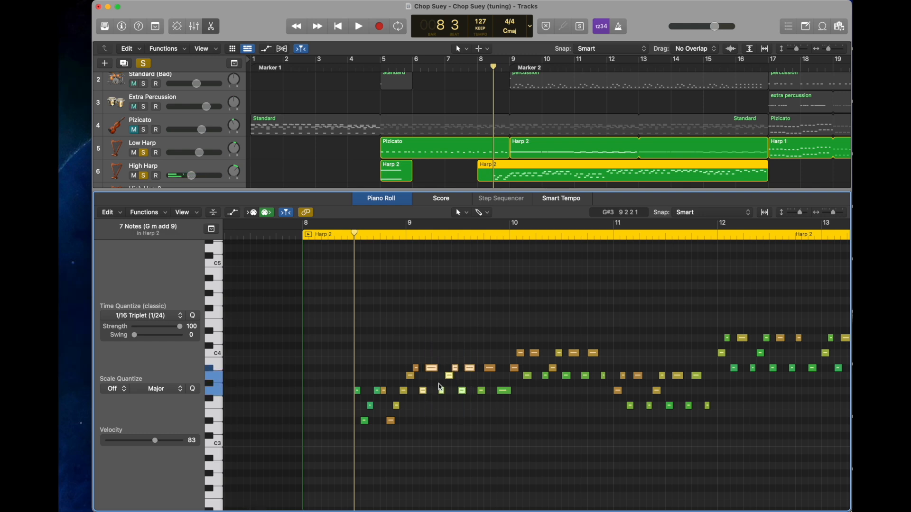
{"action": "left_click", "coordinate": [553, 368]}
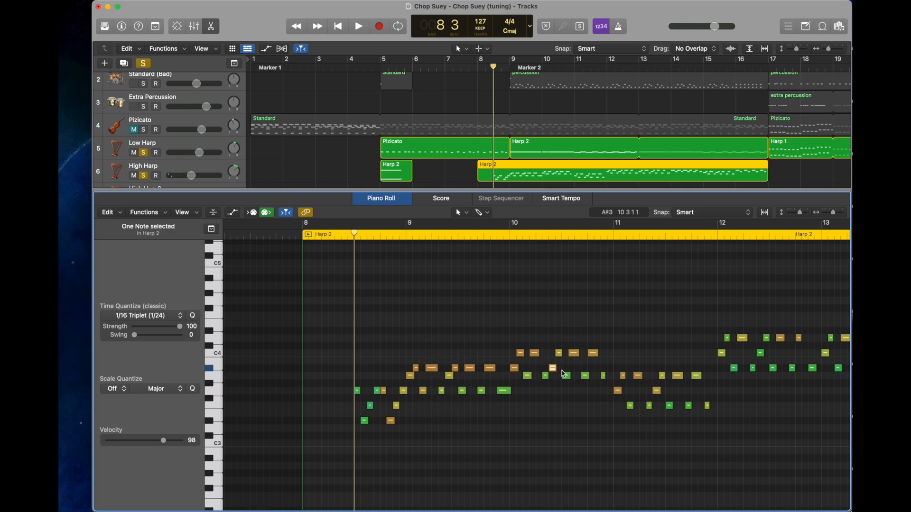
{"action": "left_click", "coordinate": [434, 416]}
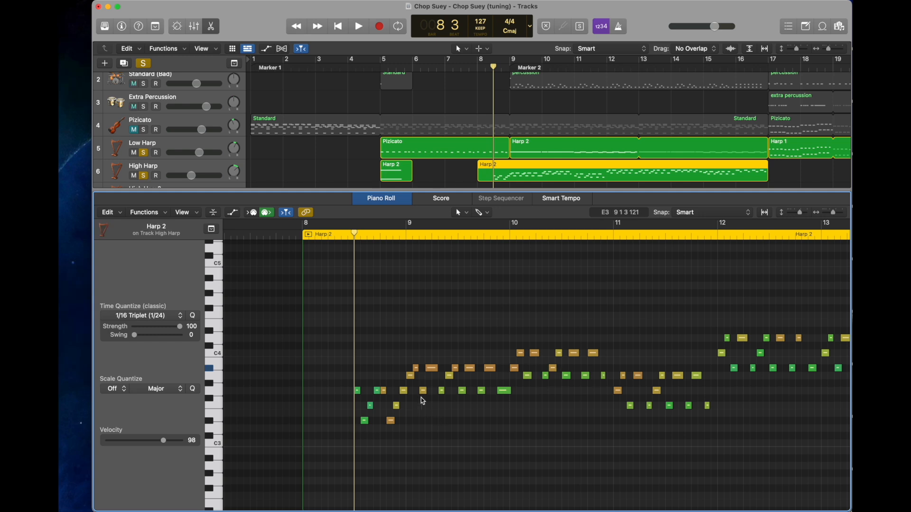
{"action": "left_click_drag", "start_coordinate": [428, 383], "coordinate": [417, 369]}
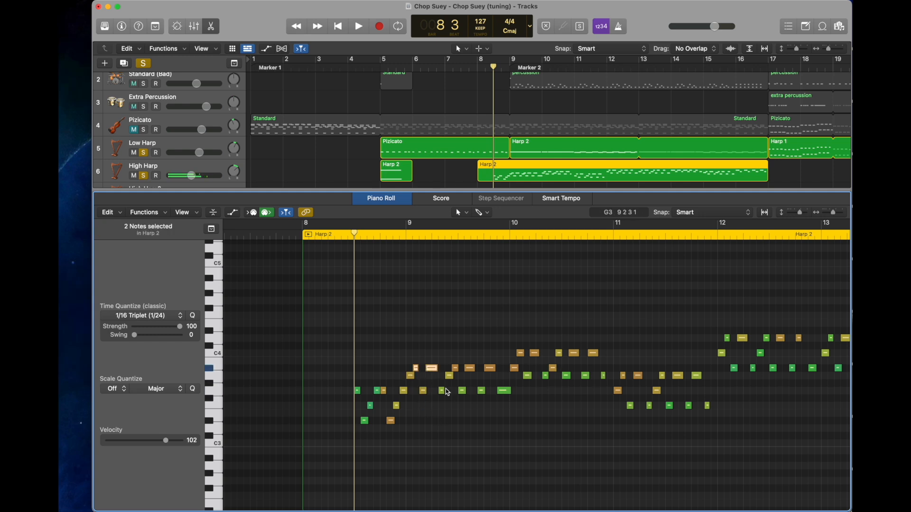
{"action": "key", "text": "space"}
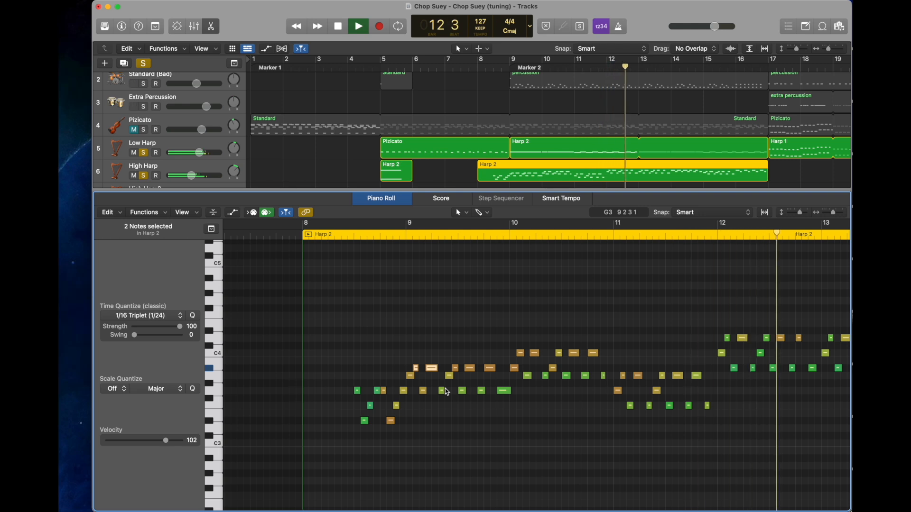
{"action": "key", "text": "space"}
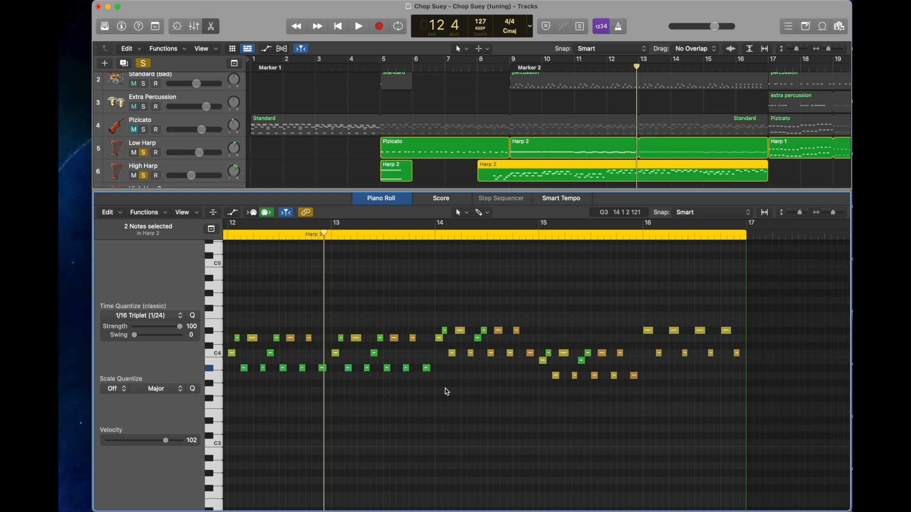
- Swap the two soloed harps for the Ocarina on track 9 and play it with the Acoustic Bass from bar 8 beat 3
{"action": "left_click_drag", "start_coordinate": [528, 192], "coordinate": [545, 399]}
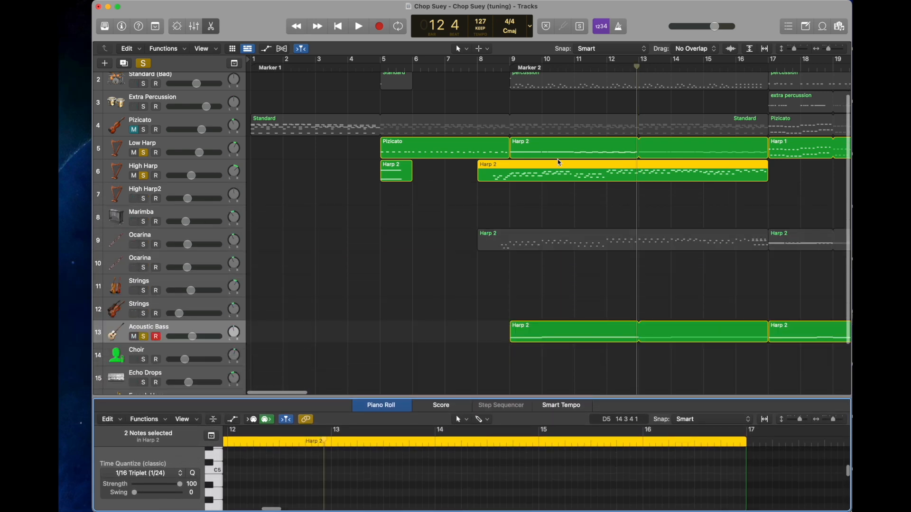
{"action": "left_click", "coordinate": [491, 67]}
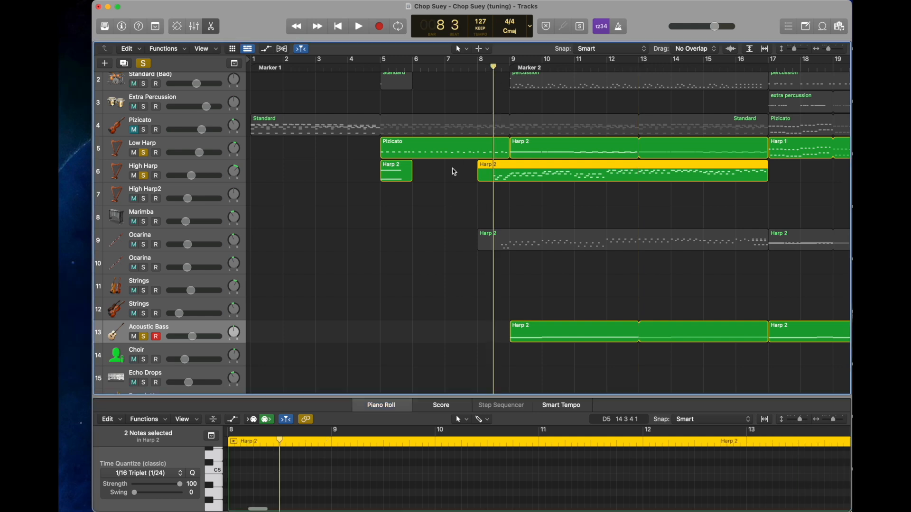
{"action": "left_click", "coordinate": [144, 176]}
{"action": "left_click", "coordinate": [144, 153]}
{"action": "left_click", "coordinate": [144, 245]}
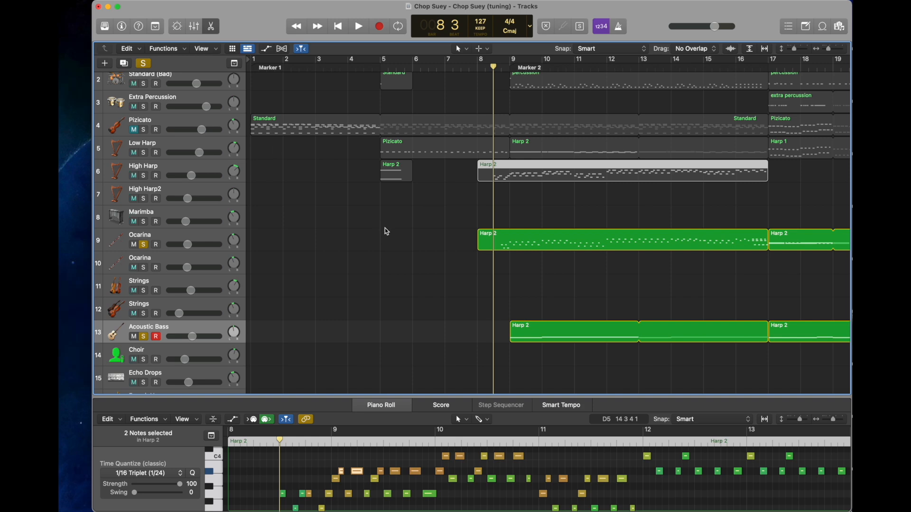
{"action": "key", "text": "space"}
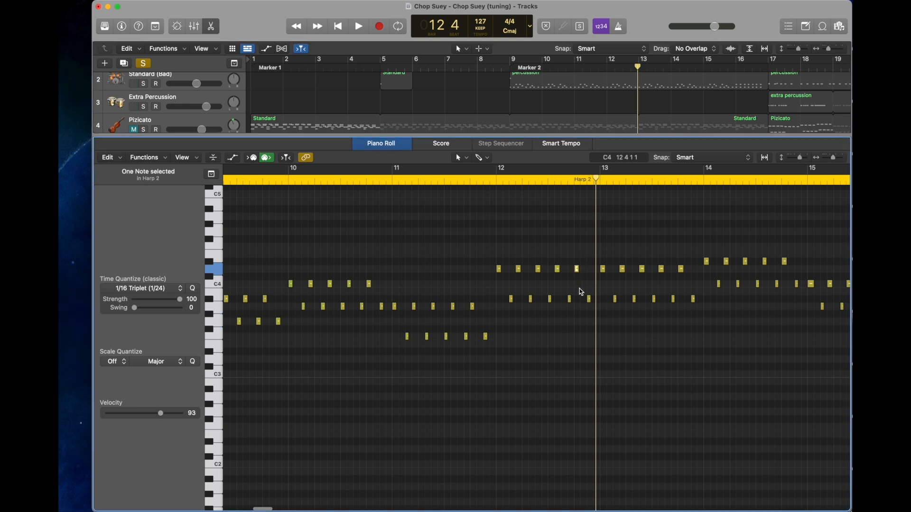
{"action": "left_click", "coordinate": [588, 299]}
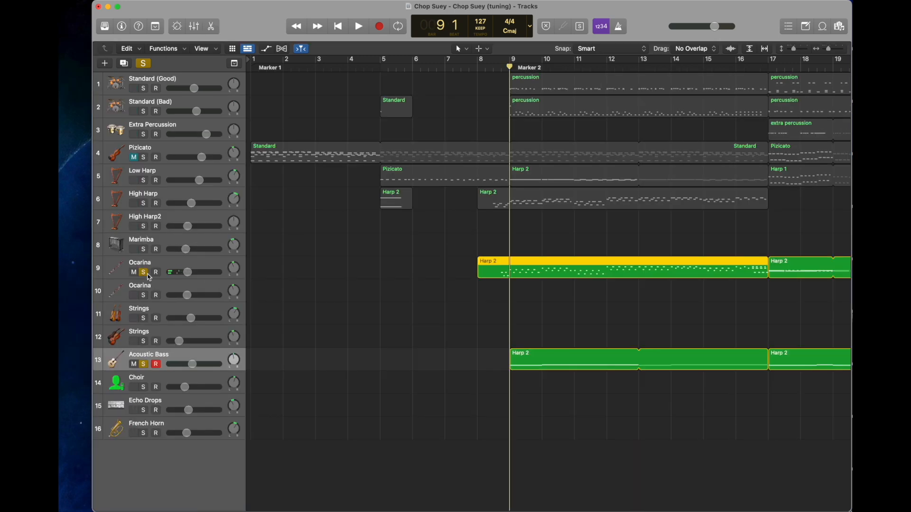
- Switch the solo from the Ocarina and Acoustic Bass to the Standard (Bad) and Standard (Good) drum tracks
{"action": "left_click", "coordinate": [143, 272]}
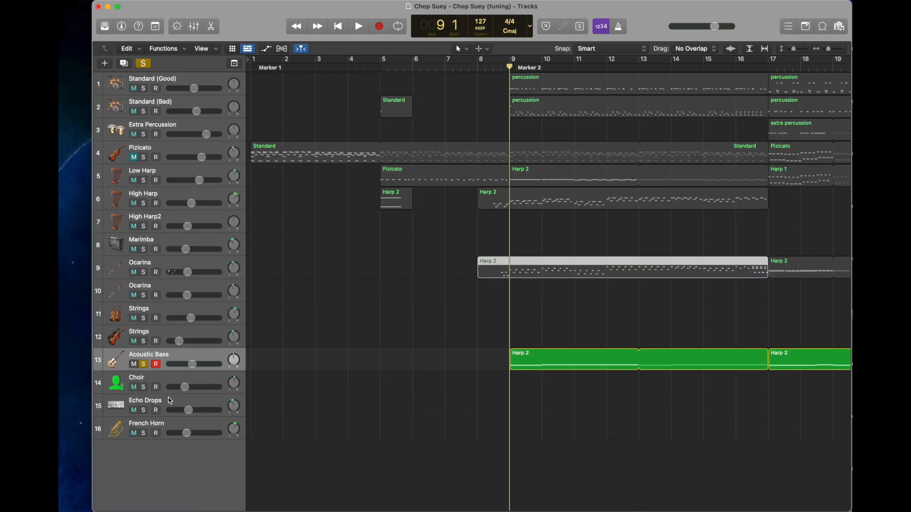
{"action": "left_click", "coordinate": [143, 364]}
{"action": "left_click", "coordinate": [143, 112]}
{"action": "left_click", "coordinate": [144, 89]}
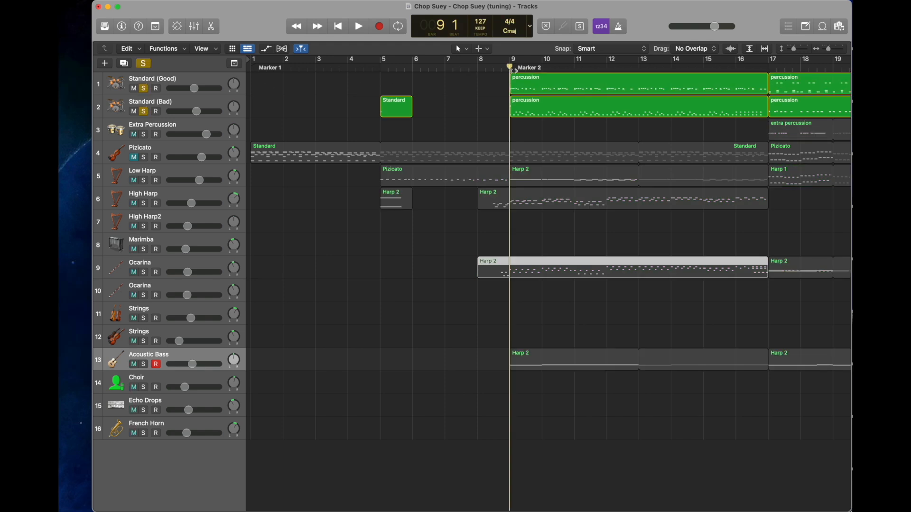
- Examine both drum tracks' bar 9 percussion regions in the Piano Roll and select the low-velocity bar 9 notes of Standard (Good)
{"action": "double_click", "coordinate": [541, 109]}
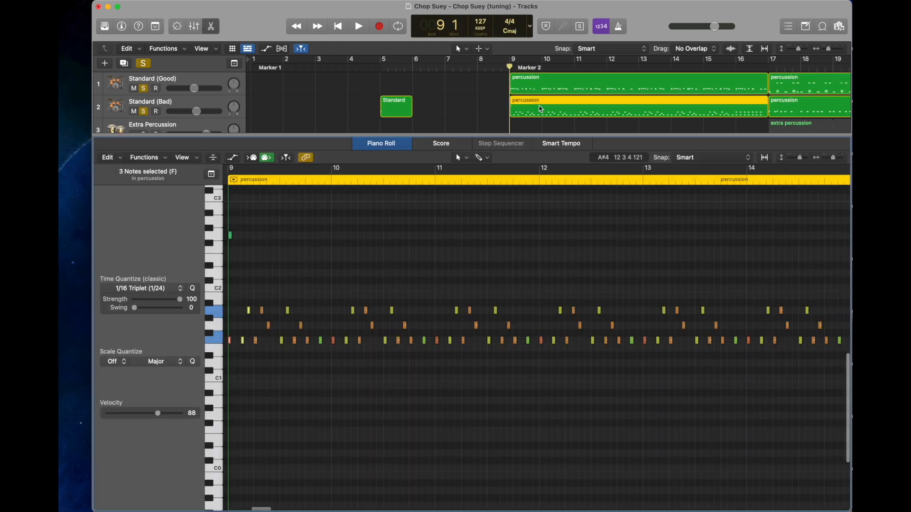
{"action": "left_click", "coordinate": [541, 85]}
{"action": "left_click_drag", "start_coordinate": [356, 361], "coordinate": [479, 283]}
{"action": "scroll", "coordinate": [394, 289], "scroll_direction": "right", "scroll_amount": 3}
{"action": "left_click_drag", "start_coordinate": [299, 296], "coordinate": [417, 348]}
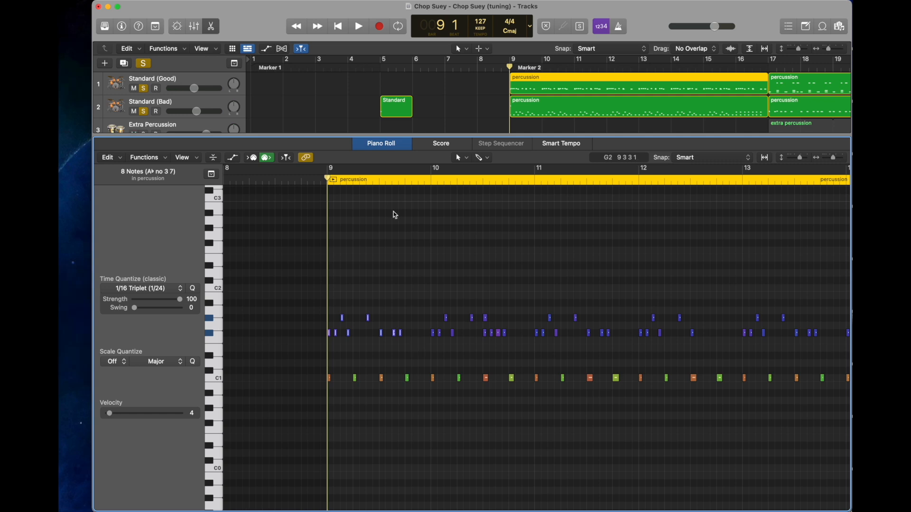
- Take Standard (Bad) out of the solo and play Standard (Good) alone from bar 9
{"action": "left_click", "coordinate": [134, 112]}
{"action": "key", "text": "space"}
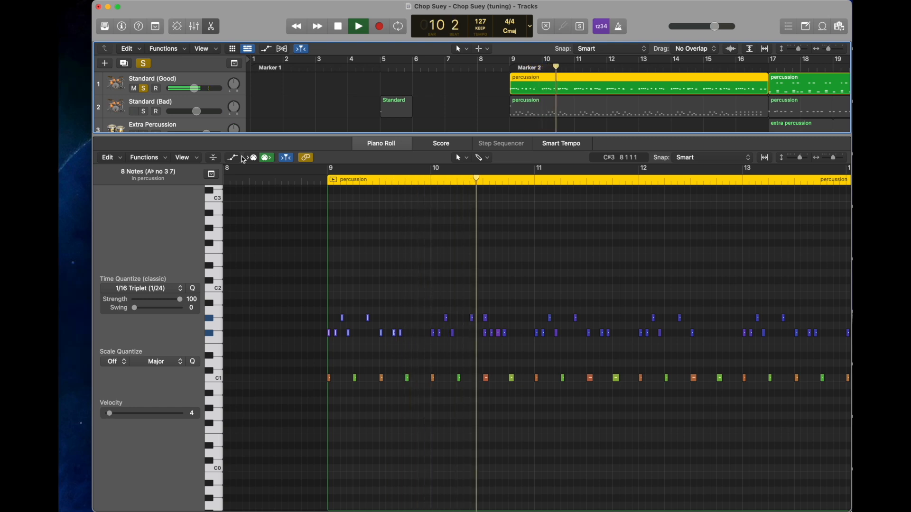
{"action": "key", "text": "space"}
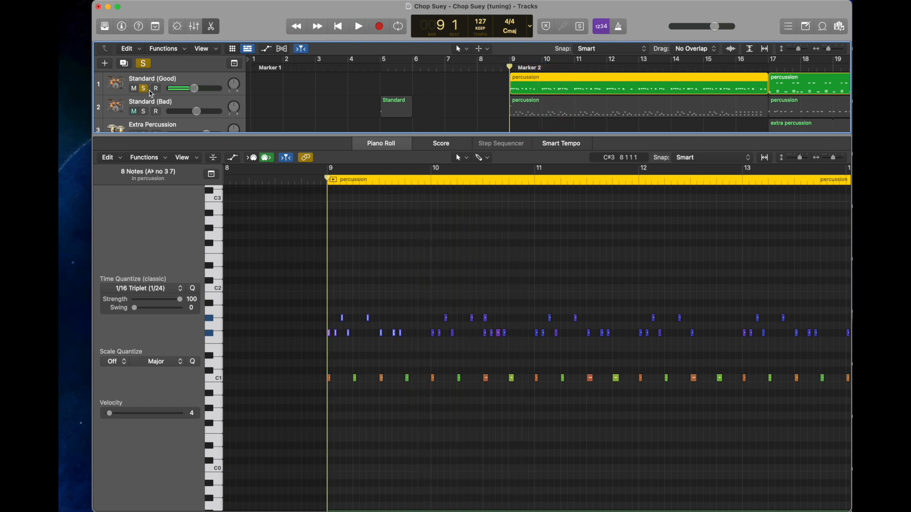
- Solo Standard (Bad) with its region at bar 9 open, play it, and bring Standard (Good) back into the solo during playback
{"action": "left_click", "coordinate": [144, 88]}
{"action": "left_click", "coordinate": [138, 112]}
{"action": "left_click", "coordinate": [144, 112]}
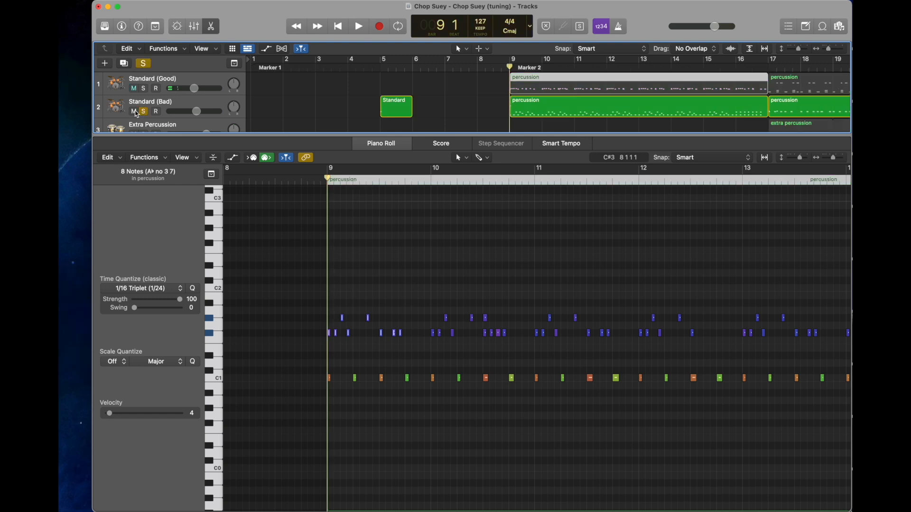
{"action": "left_click", "coordinate": [528, 112]}
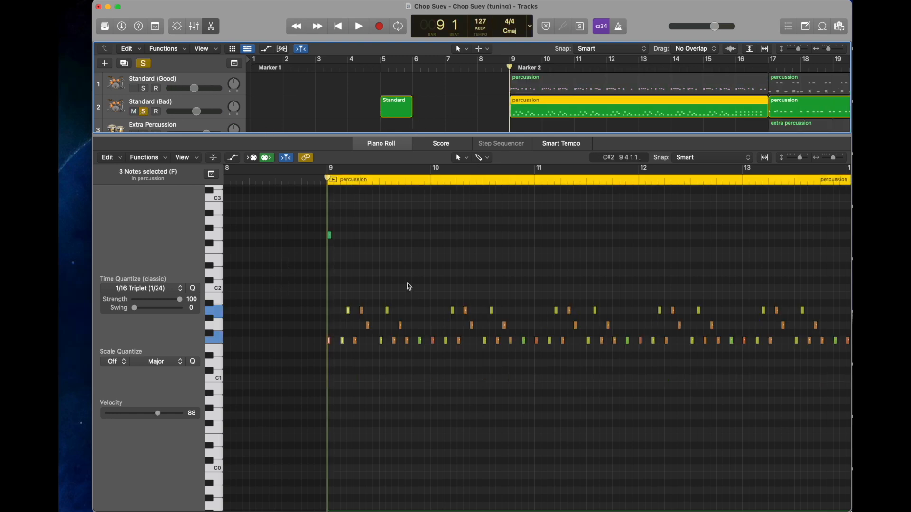
{"action": "key", "text": "space"}
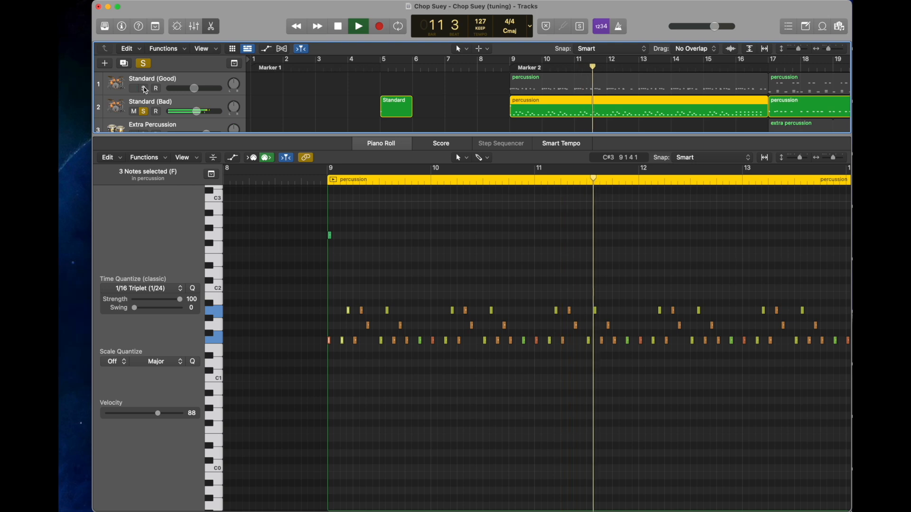
{"action": "left_click", "coordinate": [144, 89]}
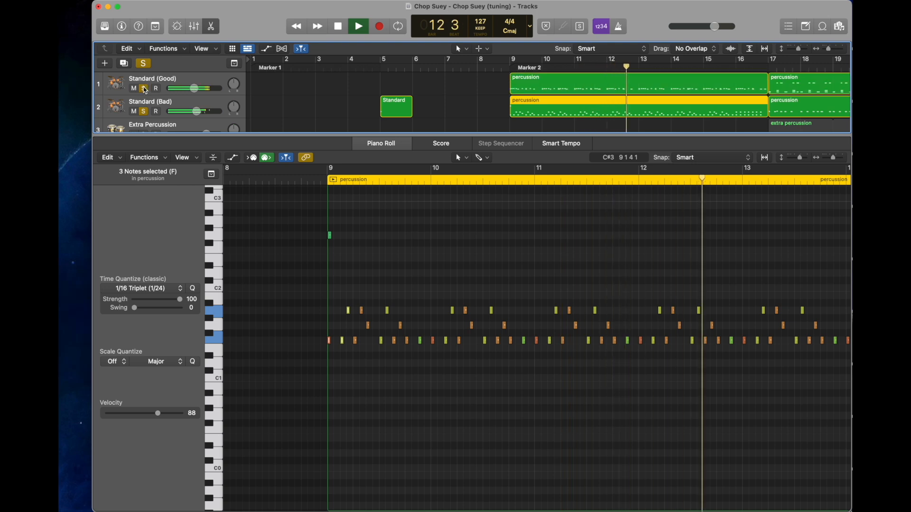
{"action": "key", "text": "space"}
- Enlarge the tracks area and play the two soloed drum tracks from bar 16 to bar 17
{"action": "left_click_drag", "start_coordinate": [612, 135], "coordinate": [612, 426]}
{"action": "scroll", "coordinate": [663, 298], "scroll_direction": "right", "scroll_amount": 2}
{"action": "scroll", "coordinate": [660, 265], "scroll_direction": "down", "scroll_amount": 2}
{"action": "scroll", "coordinate": [659, 265], "scroll_direction": "right", "scroll_amount": 2}
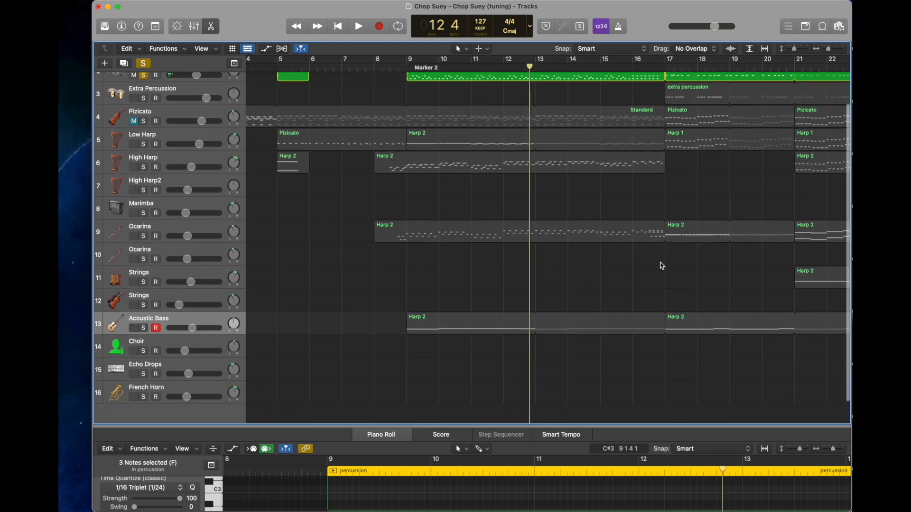
{"action": "scroll", "coordinate": [661, 264], "scroll_direction": "up", "scroll_amount": 2}
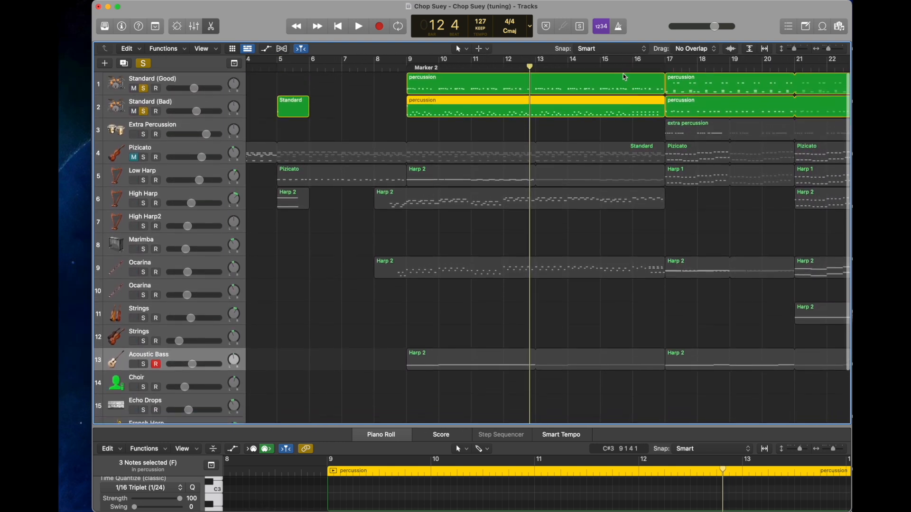
{"action": "left_click", "coordinate": [601, 66]}
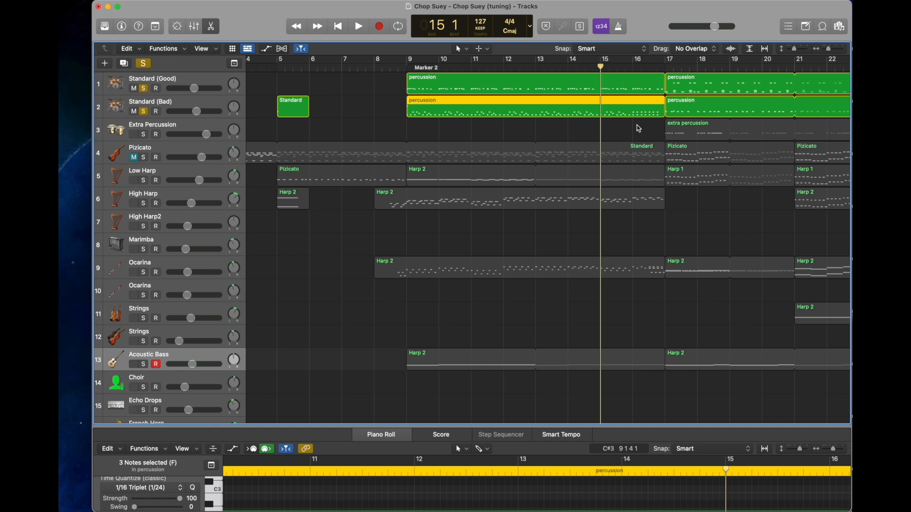
{"action": "left_click", "coordinate": [633, 66]}
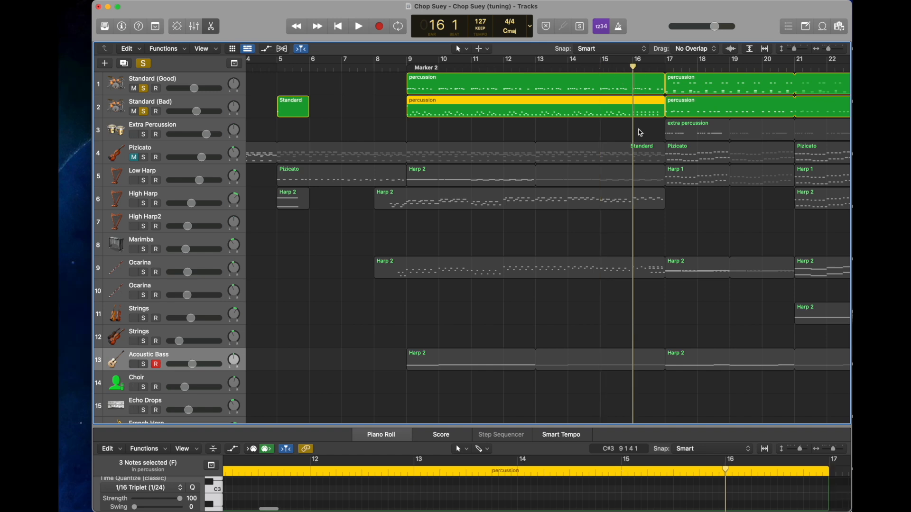
{"action": "key", "text": "space"}
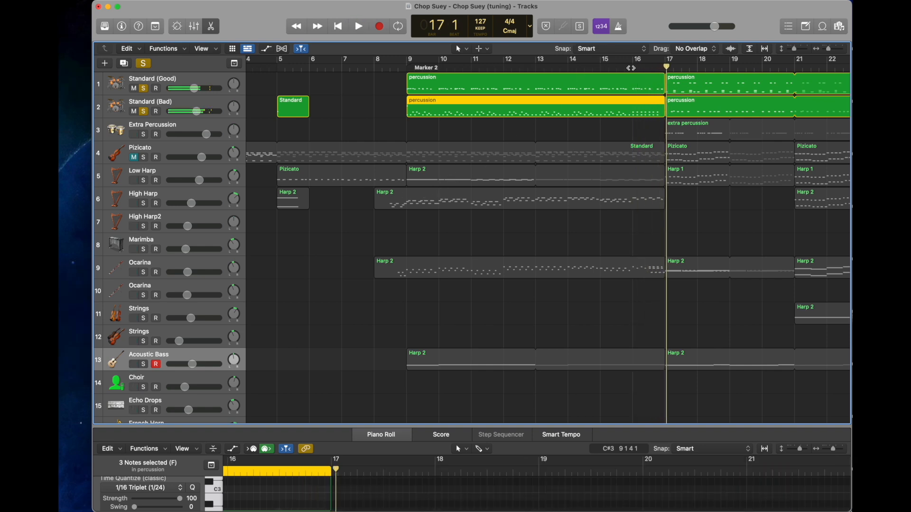
- Open the Standard (Good) region in the Piano Roll, select its last note before bar 17, and collapse the editor
{"action": "double_click", "coordinate": [638, 85]}
{"action": "left_click_drag", "start_coordinate": [707, 427], "coordinate": [664, 137]}
{"action": "scroll", "coordinate": [648, 217], "scroll_direction": "right", "scroll_amount": 12}
{"action": "left_click_drag", "start_coordinate": [596, 256], "coordinate": [494, 217]}
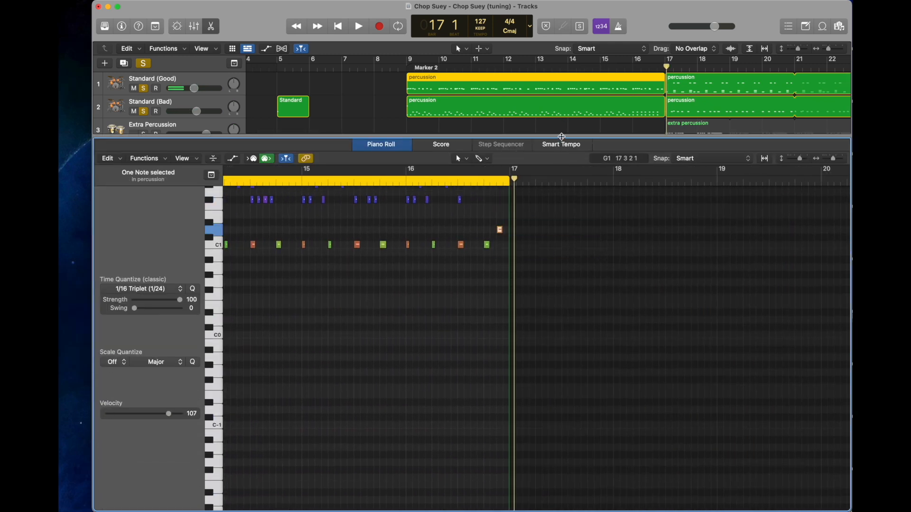
{"action": "left_click_drag", "start_coordinate": [561, 137], "coordinate": [622, 506]}
- Add the Ocarina on track 9 to the solo, open its region, and play from bar 15 to the end of bar 16
{"action": "left_click", "coordinate": [601, 66]}
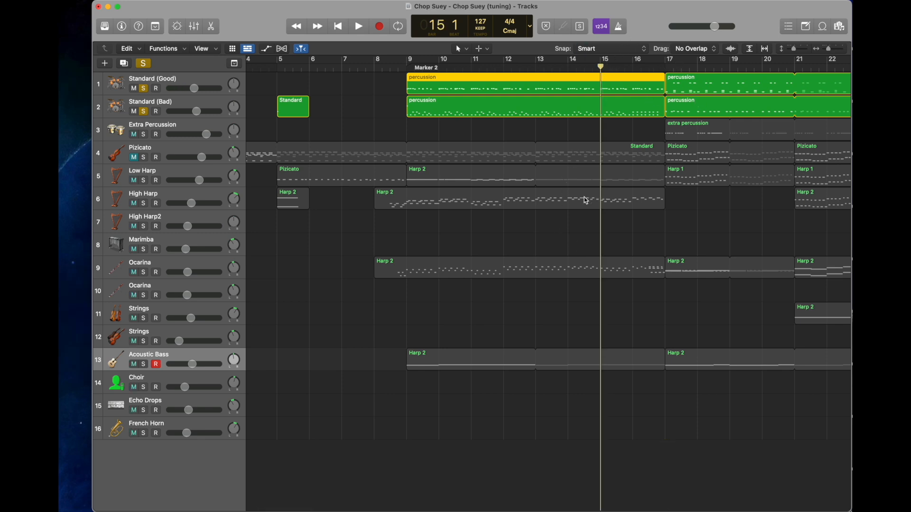
{"action": "left_click", "coordinate": [144, 272]}
{"action": "double_click", "coordinate": [634, 273]}
{"action": "key", "text": "space"}
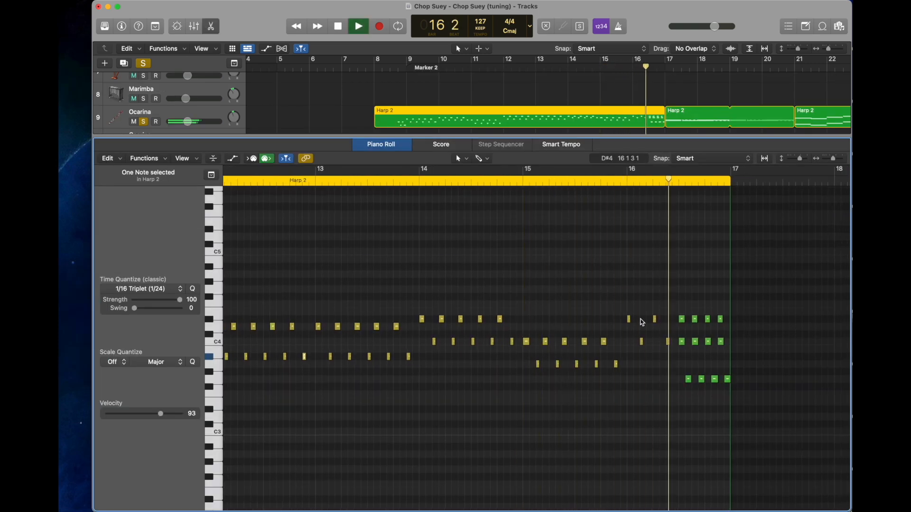
{"action": "key", "text": "space"}
- Select the closing chord notes of the Ocarina region in bar 16 and collapse the Piano Roll
{"action": "left_click", "coordinate": [769, 418]}
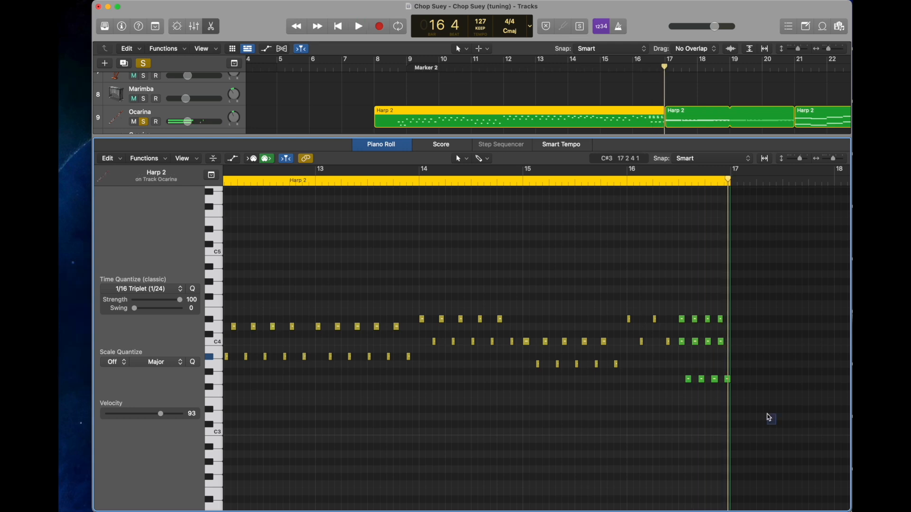
{"action": "left_click_drag", "start_coordinate": [769, 418], "coordinate": [678, 311]}
{"action": "left_click_drag", "start_coordinate": [662, 136], "coordinate": [663, 442]}
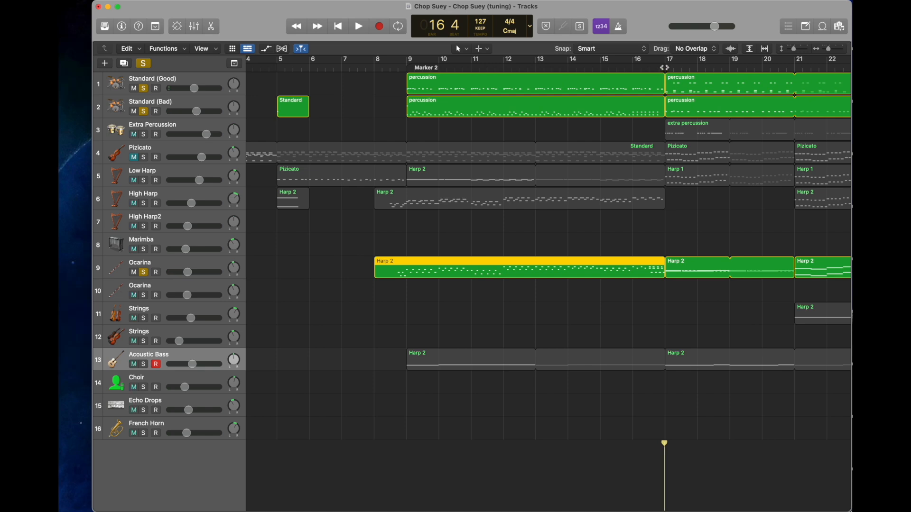
- Place the playhead at bar 17 and take the Ocarina out of the solo
{"action": "scroll", "coordinate": [636, 118], "scroll_direction": "right", "scroll_amount": 5}
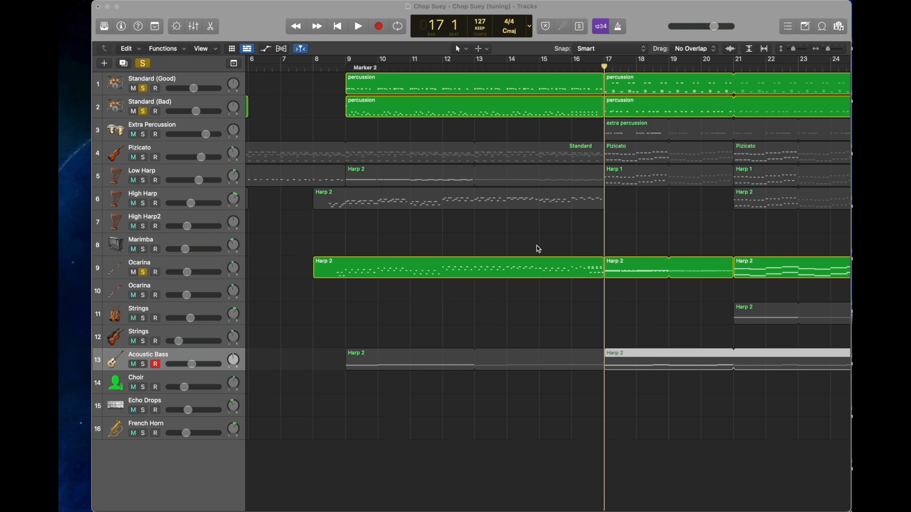
{"action": "left_click", "coordinate": [631, 330]}
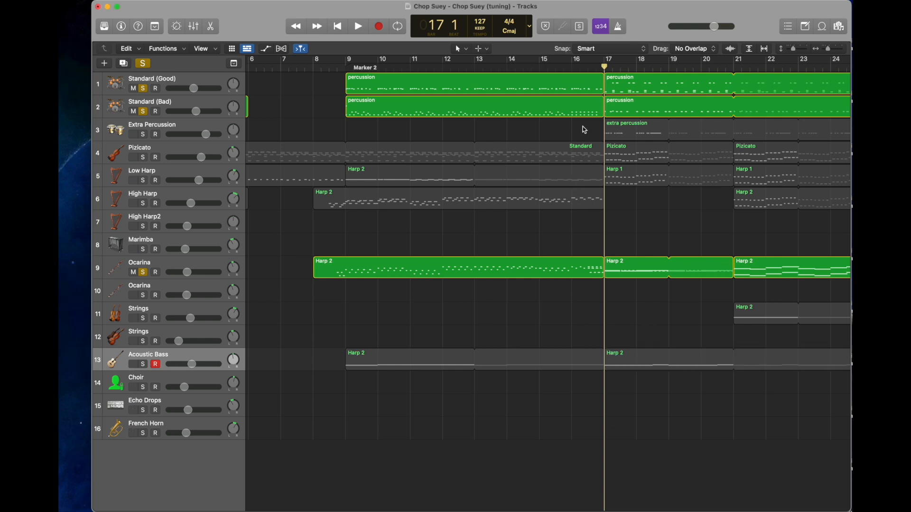
{"action": "left_click", "coordinate": [143, 272]}
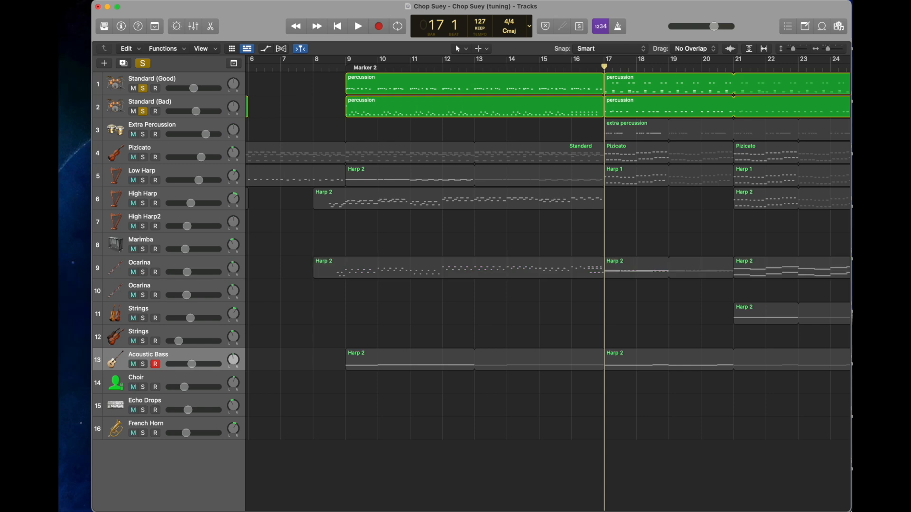
- Open the Standard (Good) region at bar 17, play that track alone, and select its two upper notes near the end of bar 17
{"action": "double_click", "coordinate": [632, 93]}
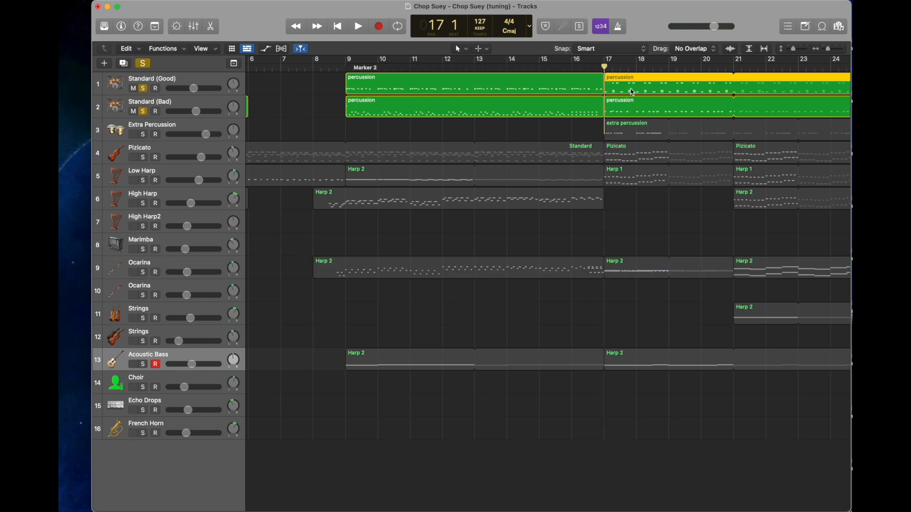
{"action": "scroll", "coordinate": [595, 110], "scroll_direction": "down", "scroll_amount": 2}
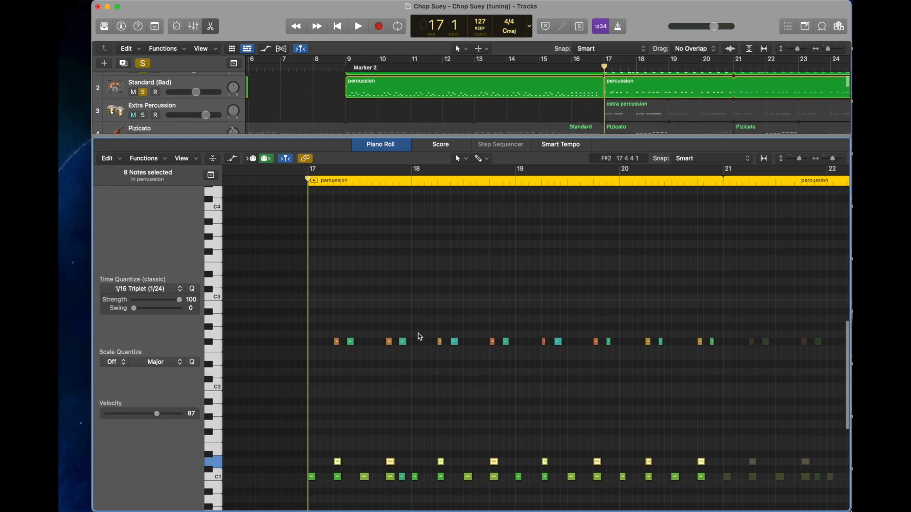
{"action": "left_click", "coordinate": [142, 92]}
{"action": "key", "text": "space"}
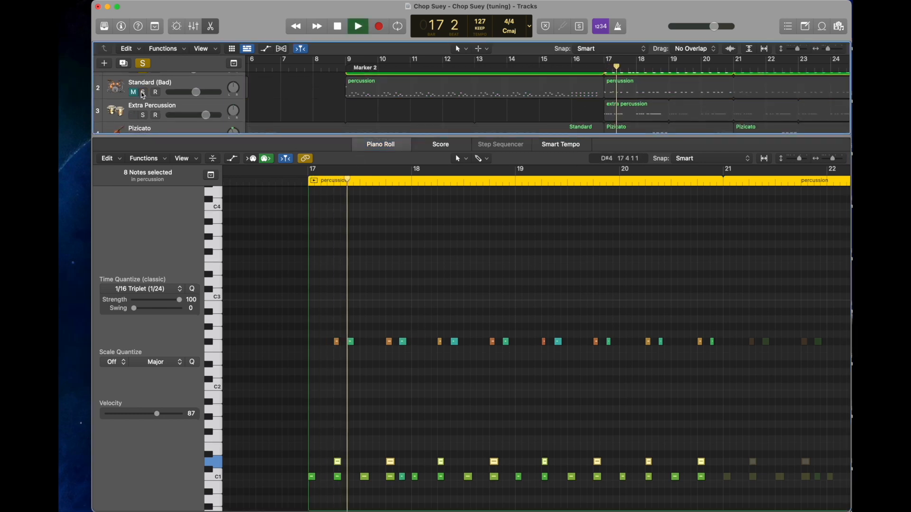
{"action": "key", "text": "space"}
{"action": "left_click_drag", "start_coordinate": [366, 333], "coordinate": [416, 359]}
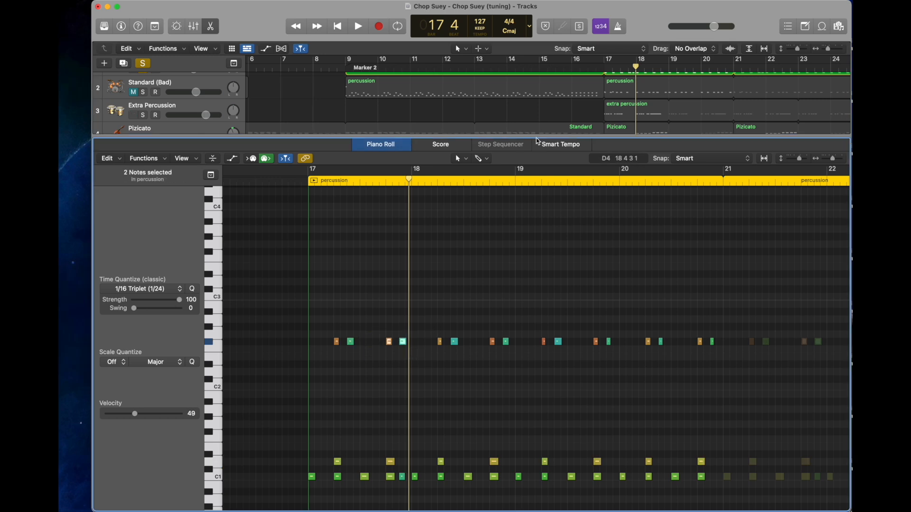
- Open the Standard (Bad) region at bar 17, switch the solo from Standard (Good) to Standard (Bad), and play from bar 17
{"action": "left_click_drag", "start_coordinate": [534, 136], "coordinate": [533, 276]}
{"action": "scroll", "coordinate": [617, 114], "scroll_direction": "up", "scroll_amount": 2}
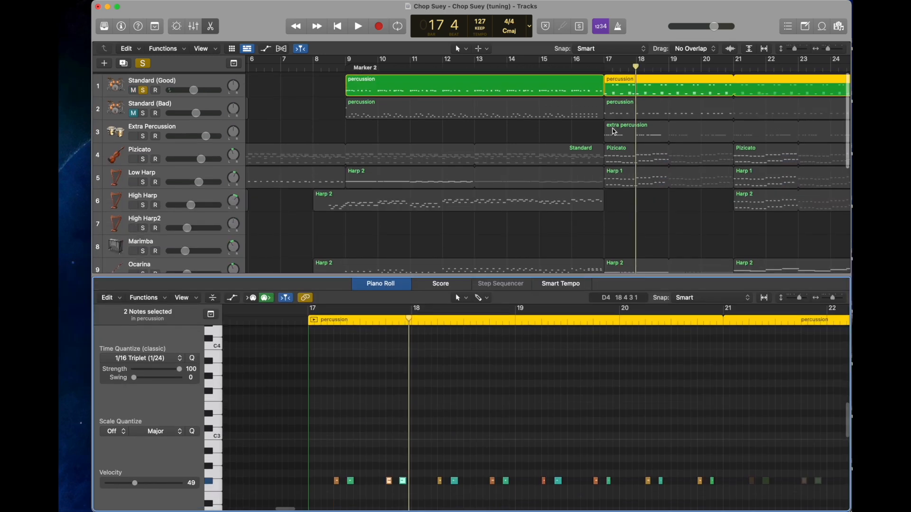
{"action": "left_click", "coordinate": [620, 111]}
{"action": "left_click", "coordinate": [605, 66]}
{"action": "left_click", "coordinate": [142, 89]}
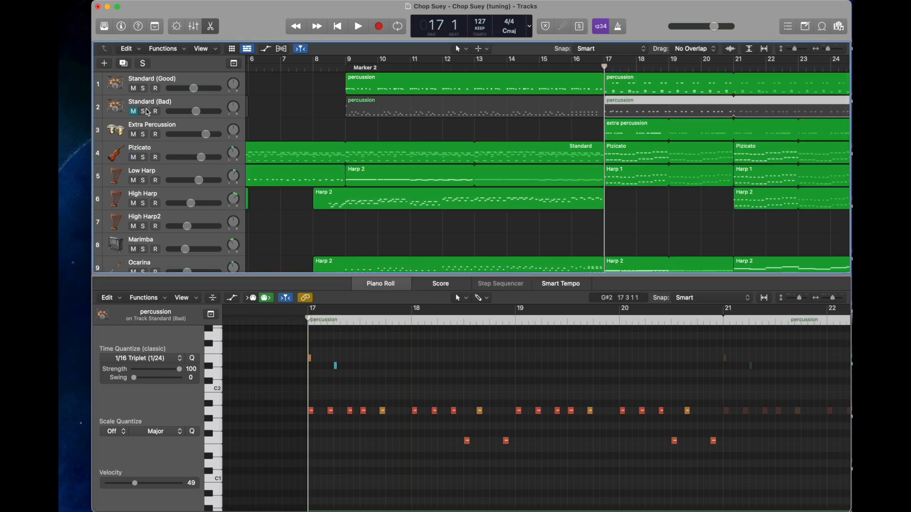
{"action": "left_click", "coordinate": [145, 111]}
{"action": "key", "text": "space"}
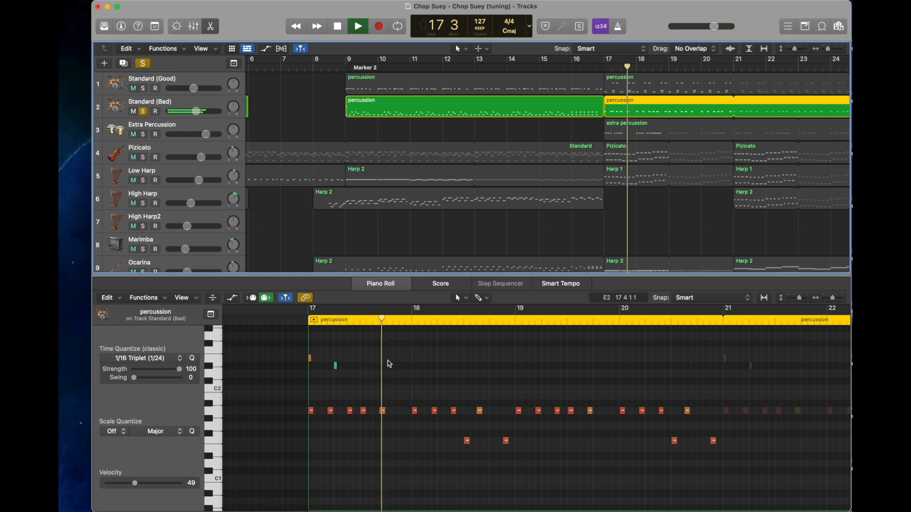
- Stop playback and examine the Standard (Bad) percussion notes from bar 17 through bar 22
{"action": "scroll", "coordinate": [403, 383], "scroll_direction": "down", "scroll_amount": 2}
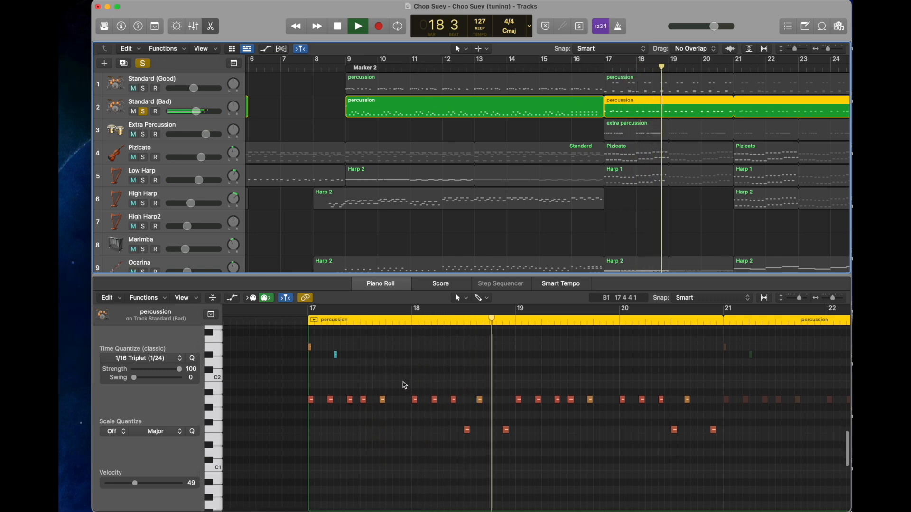
{"action": "key", "text": "space"}
{"action": "scroll", "coordinate": [405, 384], "scroll_direction": "up", "scroll_amount": 3}
{"action": "scroll", "coordinate": [408, 385], "scroll_direction": "right", "scroll_amount": 2}
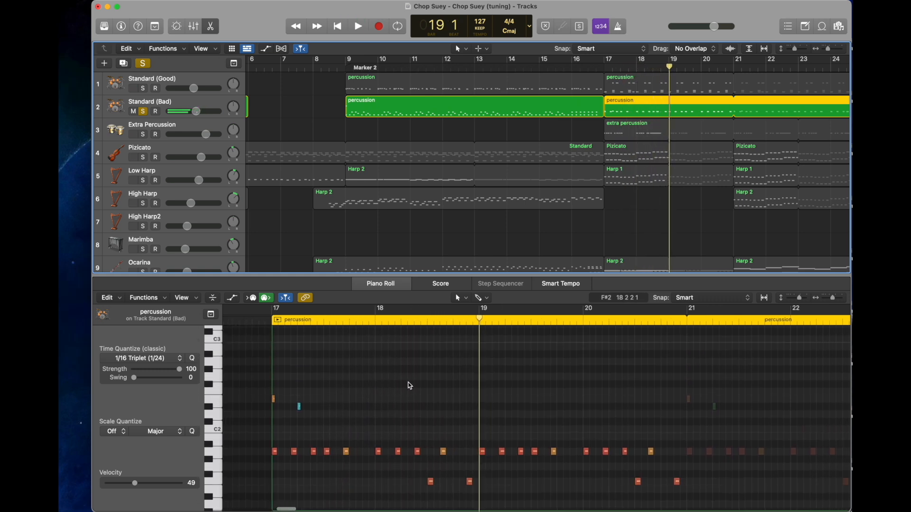
{"action": "scroll", "coordinate": [410, 386], "scroll_direction": "right", "scroll_amount": 3}
{"action": "scroll", "coordinate": [407, 387], "scroll_direction": "down", "scroll_amount": 2}
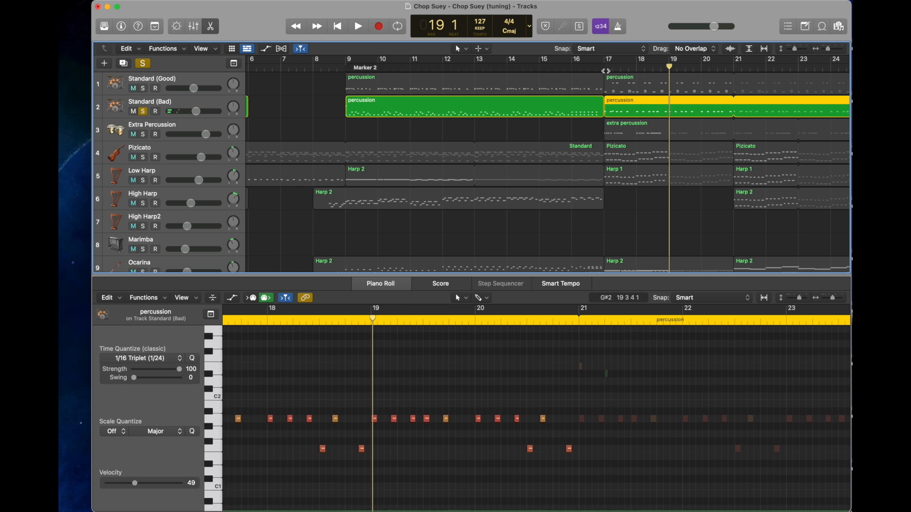
- Return the playhead to bar 17 and switch the solo from Standard (Bad) to Extra Percussion
{"action": "left_click", "coordinate": [606, 70]}
{"action": "left_click", "coordinate": [136, 111]}
{"action": "left_click", "coordinate": [136, 111]}
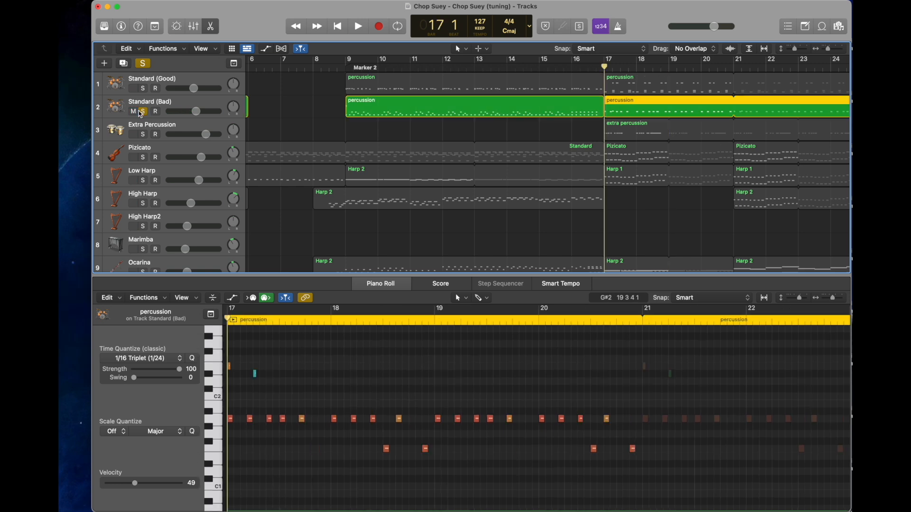
{"action": "left_click", "coordinate": [141, 111]}
{"action": "left_click", "coordinate": [143, 134]}
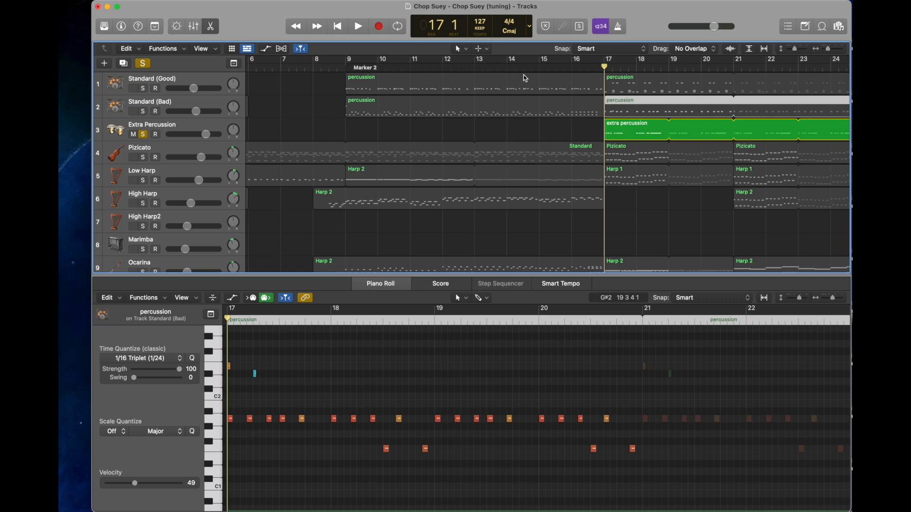
- Open the extra percussion region at bar 17, select its eight notes in that bar, and play the soloed part
{"action": "left_click", "coordinate": [624, 131]}
{"action": "left_click_drag", "start_coordinate": [371, 411], "coordinate": [370, 411]}
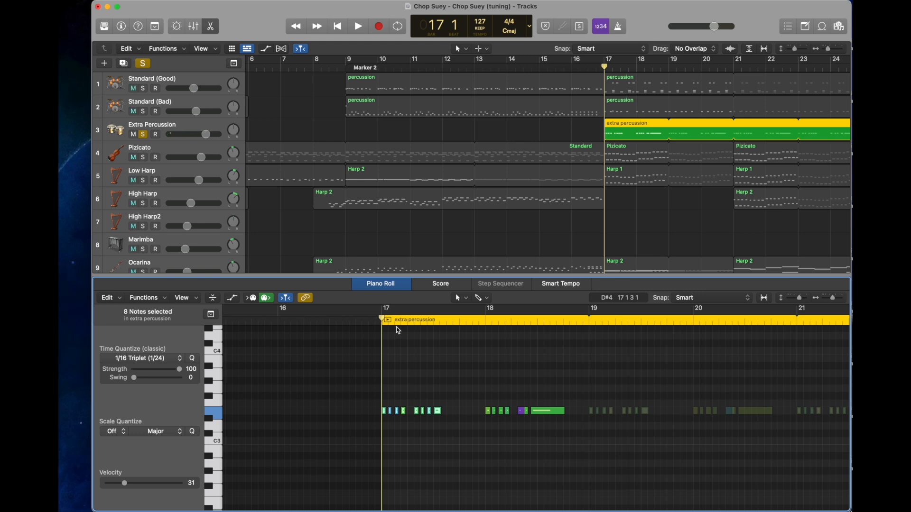
{"action": "key", "text": "space"}
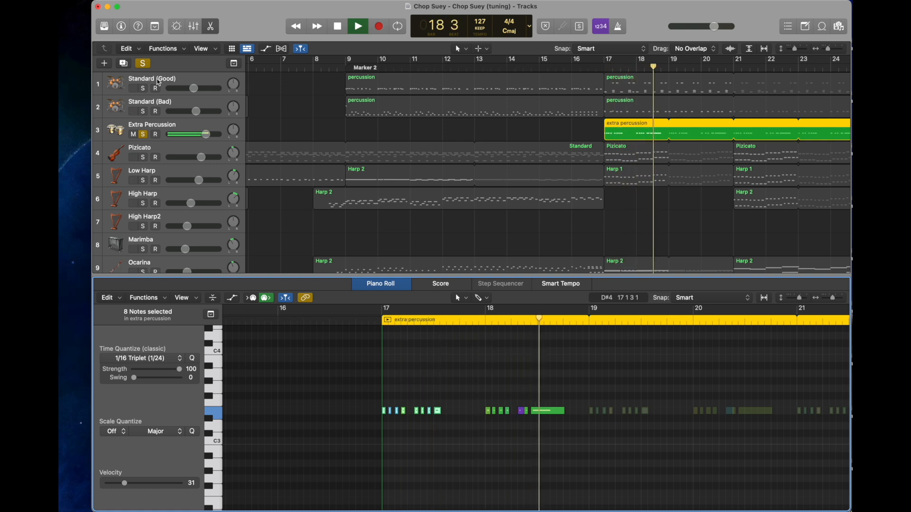
{"action": "key", "text": "space"}
- Add Standard (Good) to the solo and play it together with Extra Percussion from bar 17
{"action": "left_click", "coordinate": [143, 88]}
{"action": "key", "text": "space"}
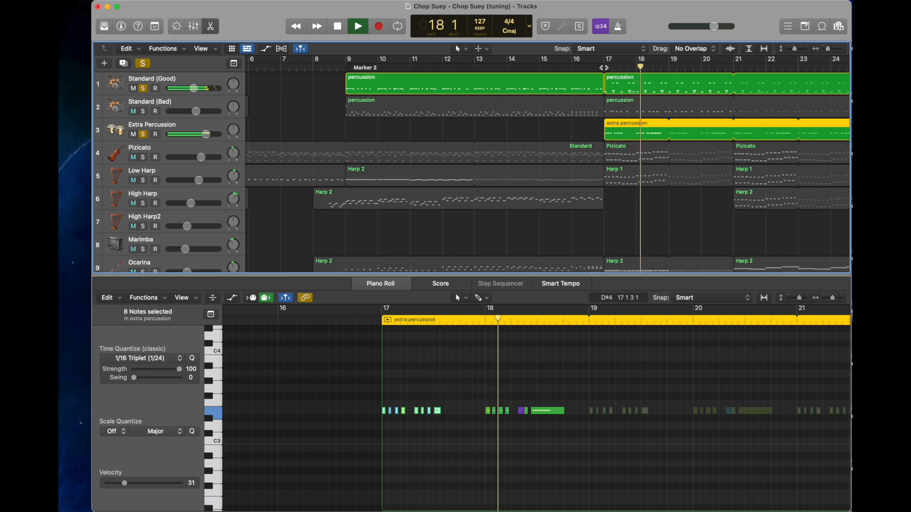
{"action": "key", "text": "space"}
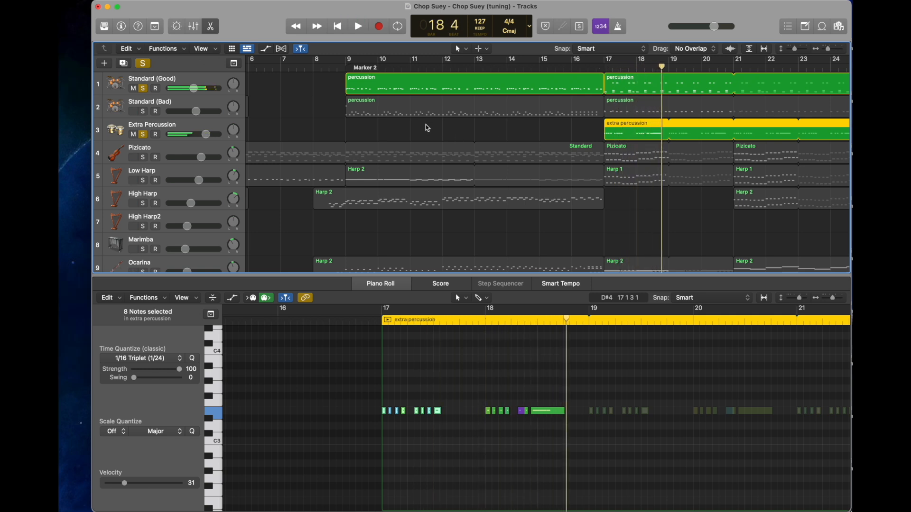
- Take Extra Percussion and Standard (Good) out of the solo and close the Piano Roll
{"action": "left_click", "coordinate": [142, 134]}
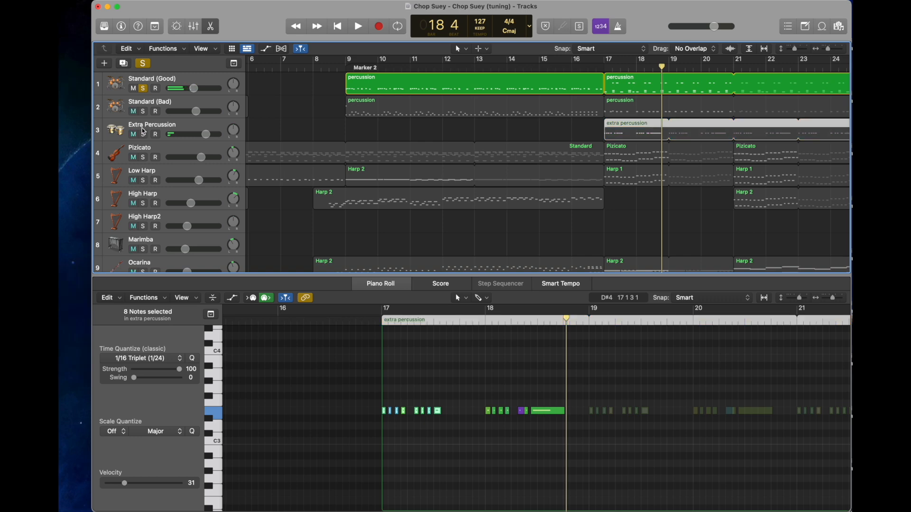
{"action": "left_click", "coordinate": [143, 88]}
{"action": "key", "text": "p"}
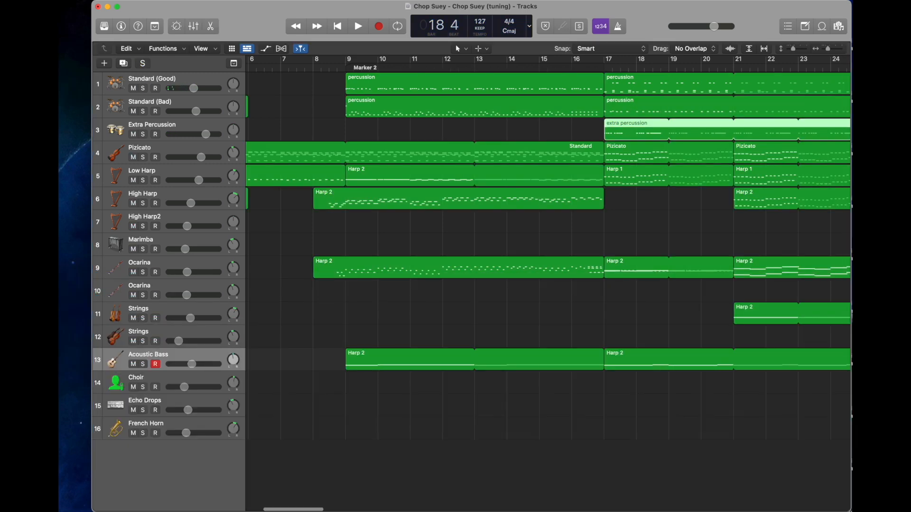
- Open the Acoustic Bass region at bar 17, audition its notes one by one through bar 18, and close the Piano Roll
{"action": "left_click", "coordinate": [602, 69]}
{"action": "double_click", "coordinate": [659, 366]}
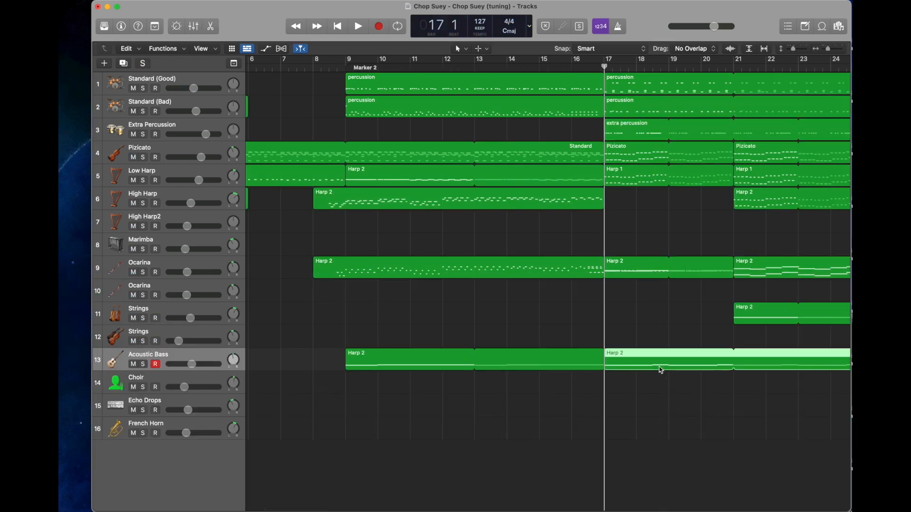
{"action": "left_click", "coordinate": [404, 405]}
{"action": "key", "text": "Right"}
{"action": "key", "text": "Right"}
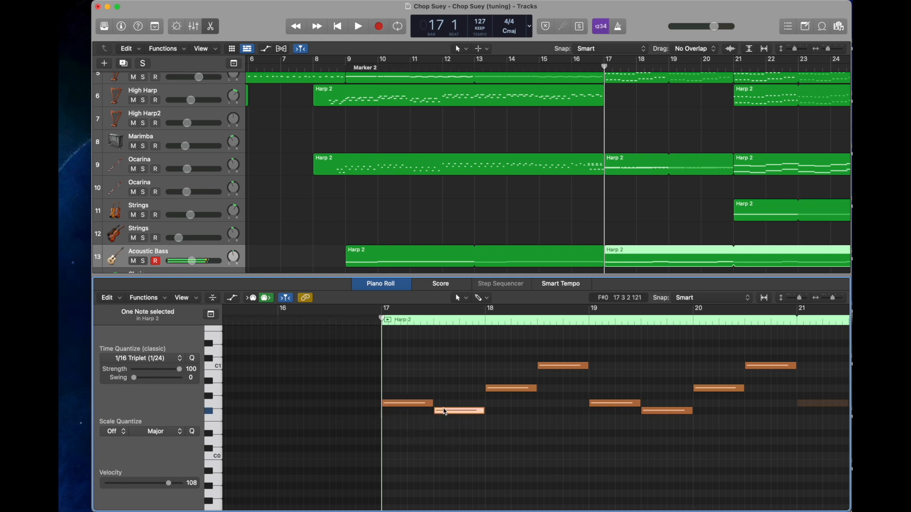
{"action": "key", "text": "Right"}
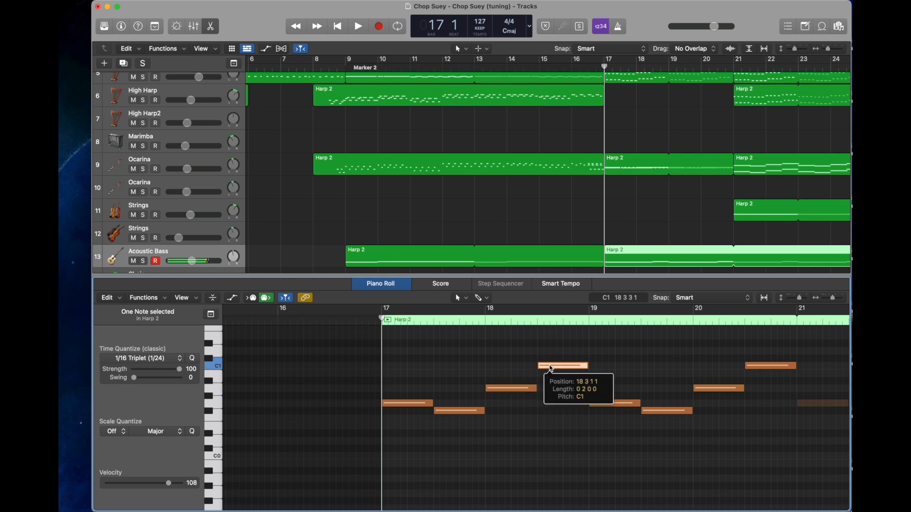
{"action": "key", "text": "p"}
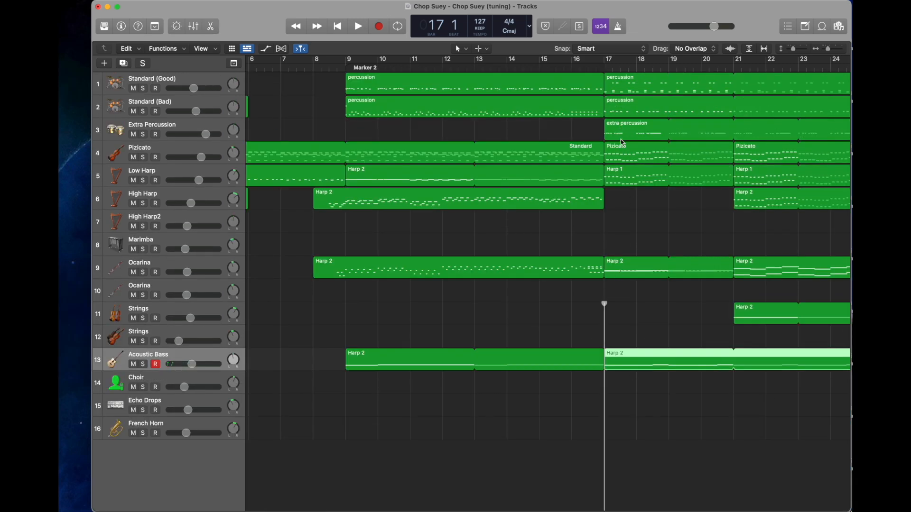
- Open the Pizicato region at bar 17, play that track alone, and return the playhead to bar 17
{"action": "left_click", "coordinate": [623, 155]}
{"action": "key", "text": "p"}
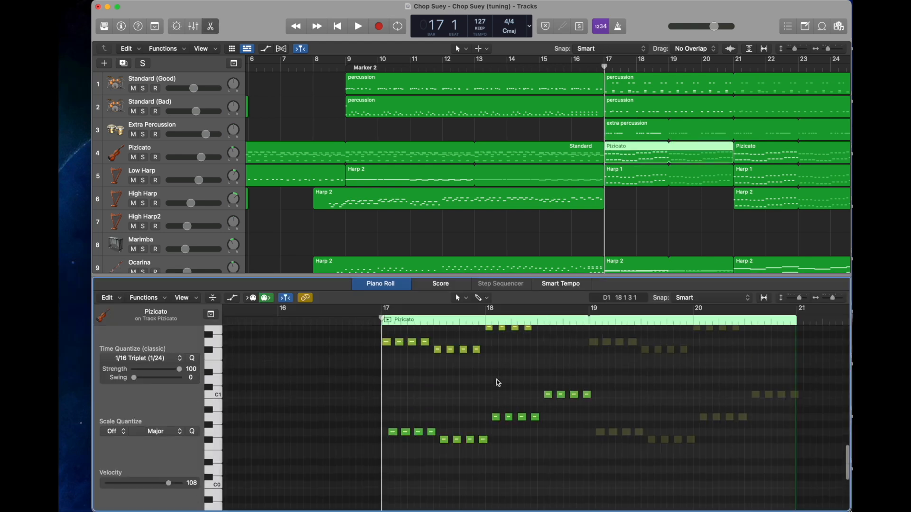
{"action": "left_click", "coordinate": [395, 439]}
{"action": "left_click_drag", "start_coordinate": [397, 442], "coordinate": [397, 443]}
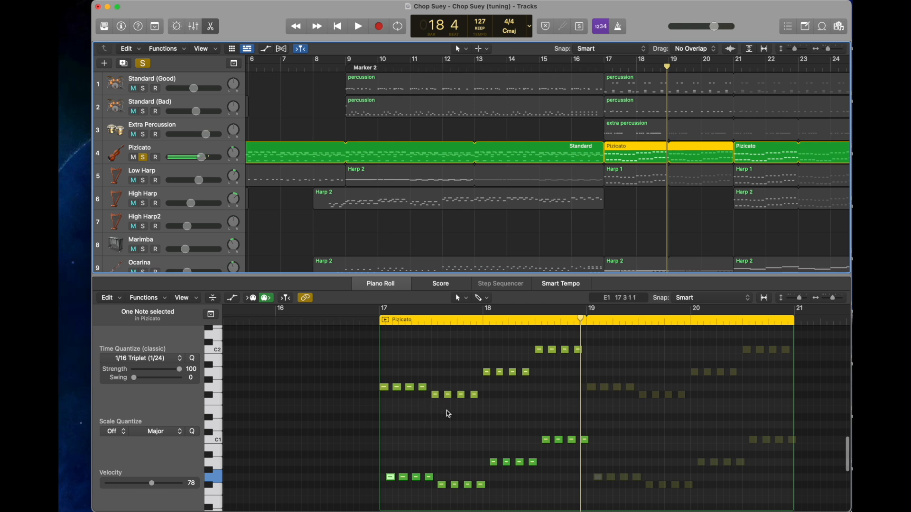
{"action": "left_click", "coordinate": [603, 65]}
- Switch the solo from Pizicato to Low Harp, open its Harp 1 region at bar 17, and select the first three upper notes
{"action": "left_click", "coordinate": [143, 180]}
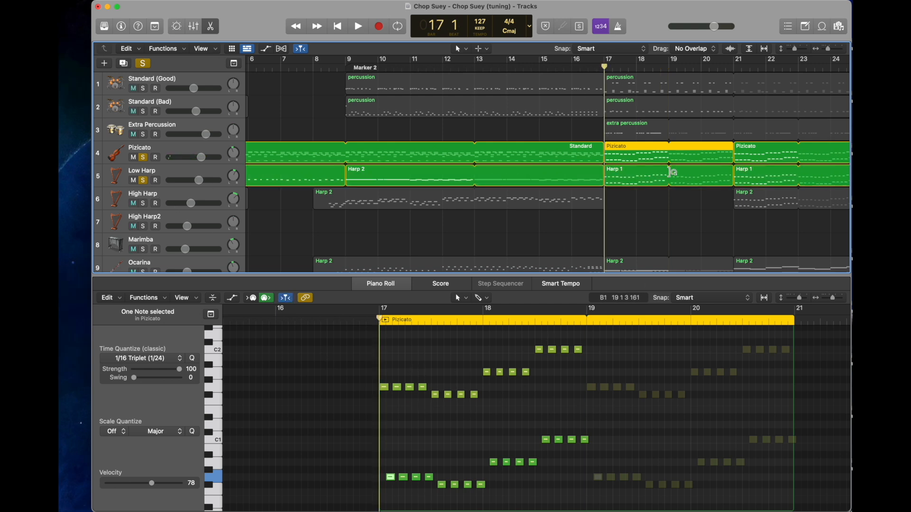
{"action": "left_click", "coordinate": [668, 170]}
{"action": "scroll", "coordinate": [424, 416], "scroll_direction": "up", "scroll_amount": 5}
{"action": "scroll", "coordinate": [426, 420], "scroll_direction": "up", "scroll_amount": 3}
{"action": "left_click_drag", "start_coordinate": [353, 385], "coordinate": [422, 433]}
{"action": "left_click", "coordinate": [144, 159]}
{"action": "scroll", "coordinate": [145, 161], "scroll_direction": "down", "scroll_amount": 3}
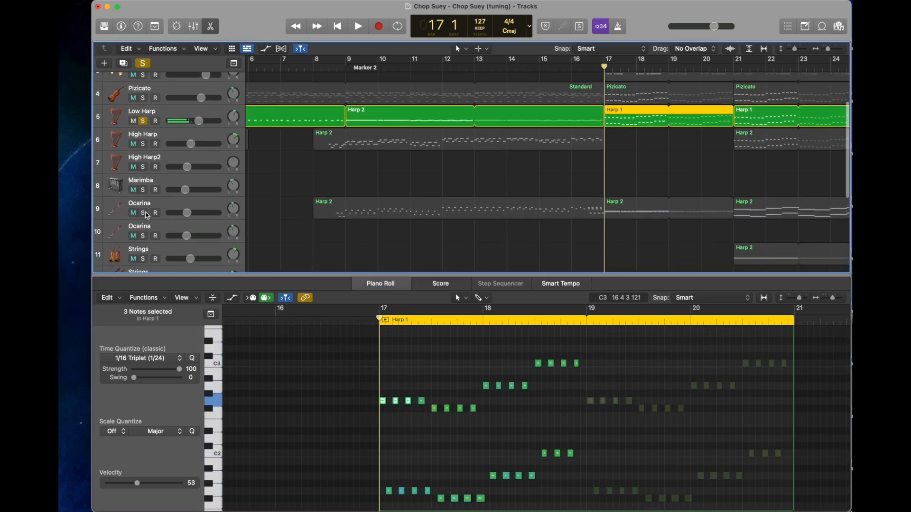
- Add the Ocarina on track 9 to the solo, open its bar 17 region, and select the opening notes
{"action": "left_click", "coordinate": [143, 213]}
{"action": "left_click", "coordinate": [636, 211]}
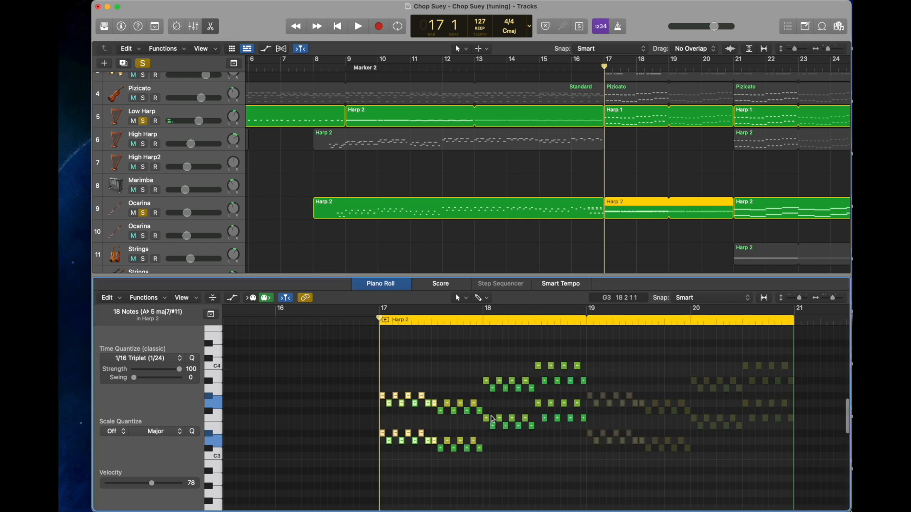
{"action": "left_click_drag", "start_coordinate": [359, 443], "coordinate": [380, 390]}
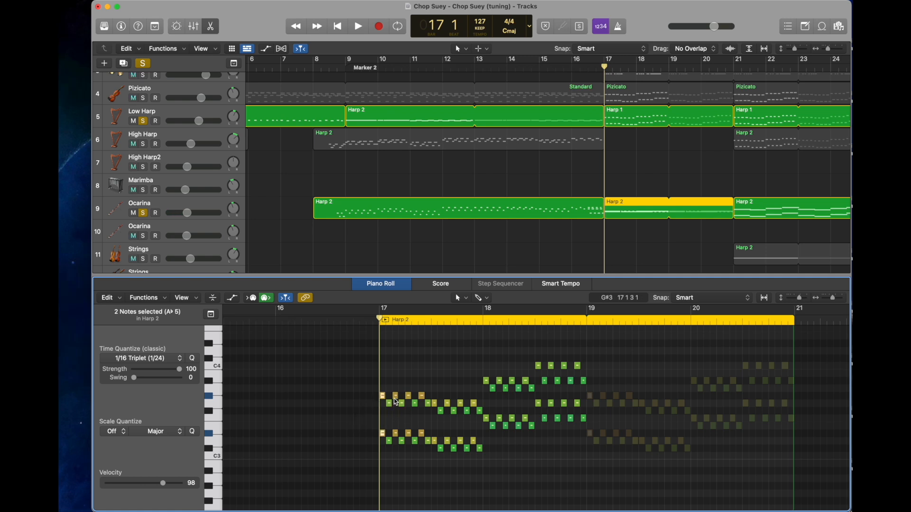
- Play the Ocarina and Low Harp together from bar 17 and select groups of Ocarina notes in bar 18
{"action": "key", "text": "space"}
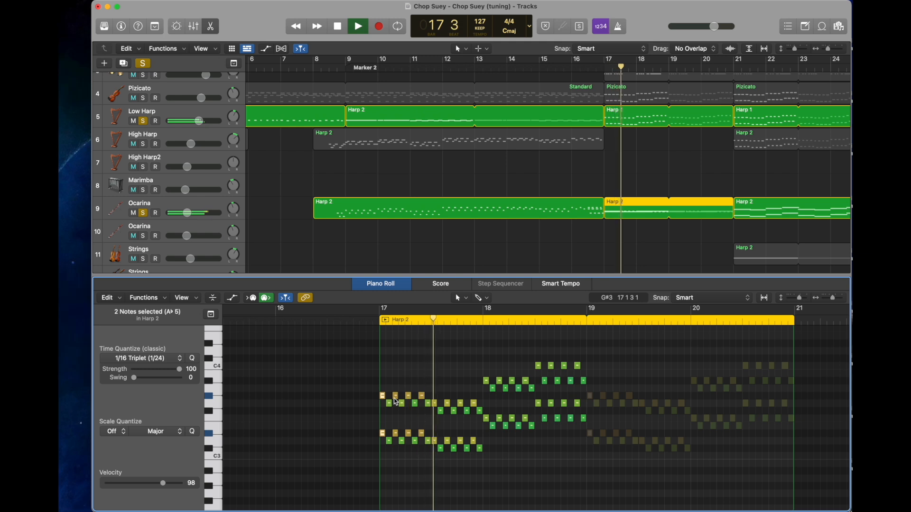
{"action": "key", "text": "space"}
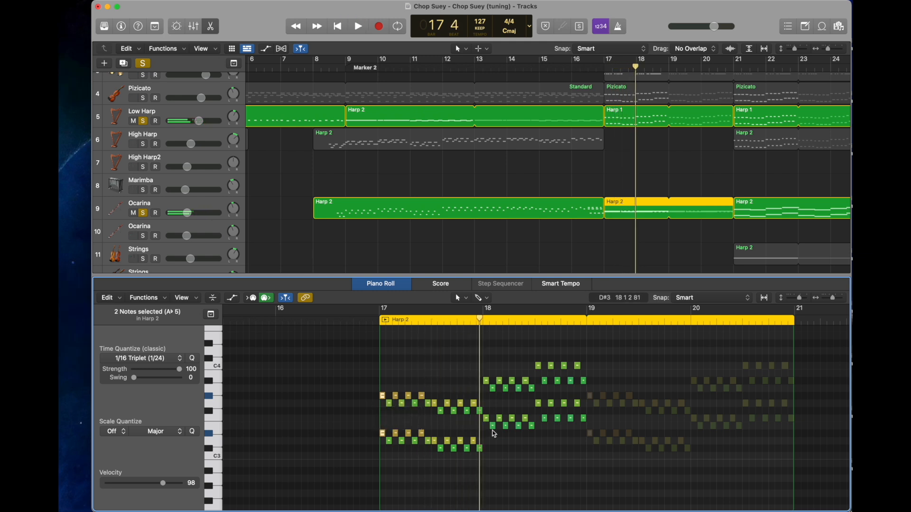
{"action": "left_click_drag", "start_coordinate": [492, 428], "coordinate": [509, 343]}
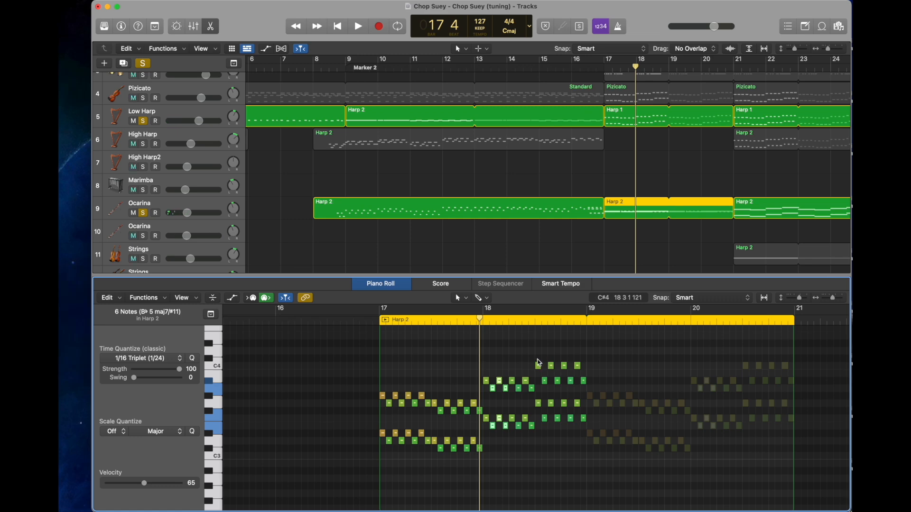
{"action": "left_click_drag", "start_coordinate": [547, 355], "coordinate": [560, 384]}
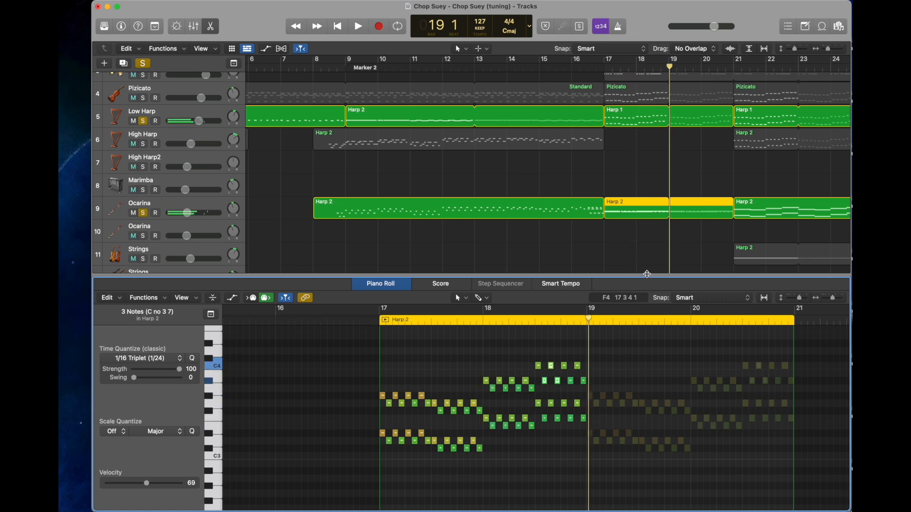
- Collapse the Piano Roll, solo High Harp in place of Ocarina and Low Harp, and play it from bar 21
{"action": "left_click_drag", "start_coordinate": [647, 275], "coordinate": [688, 413]}
{"action": "scroll", "coordinate": [691, 269], "scroll_direction": "right", "scroll_amount": 5}
{"action": "left_click", "coordinate": [569, 67]}
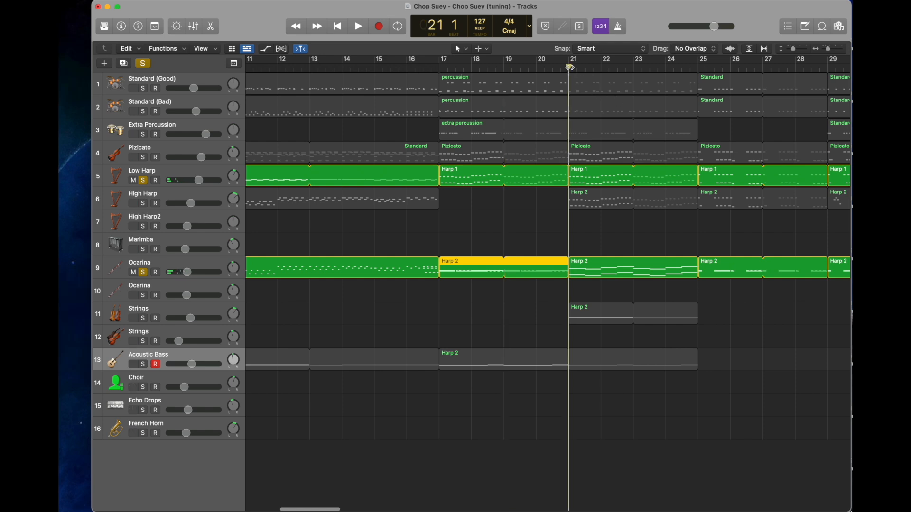
{"action": "left_click", "coordinate": [143, 203]}
{"action": "left_click", "coordinate": [144, 272]}
{"action": "left_click", "coordinate": [143, 180]}
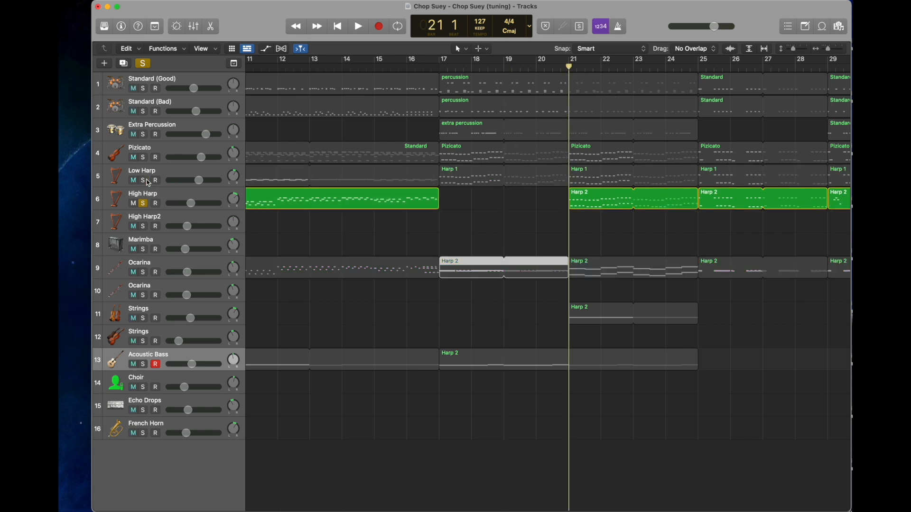
{"action": "key", "text": "space"}
{"action": "key", "text": "space"}
- Return the playhead to bar 21 and switch the solo from High Harp to the Strings on track 11
{"action": "left_click", "coordinate": [569, 69]}
{"action": "left_click", "coordinate": [143, 319]}
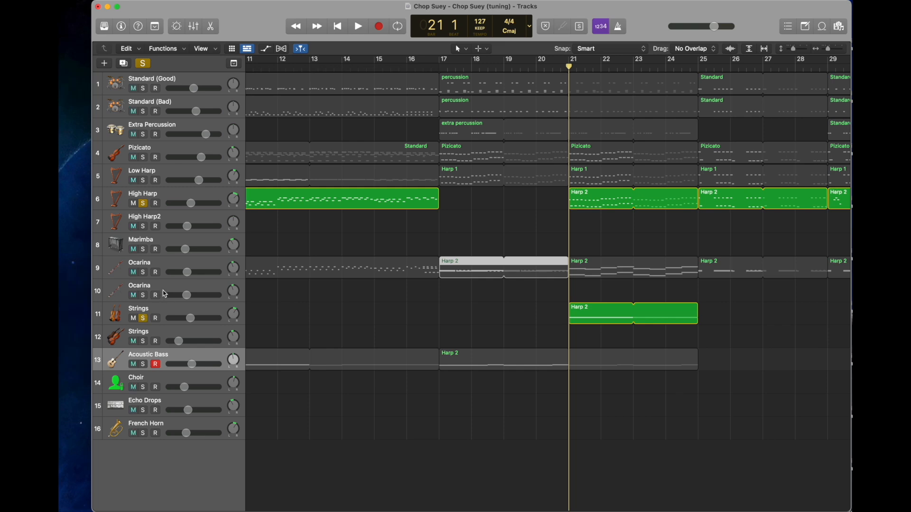
{"action": "left_click", "coordinate": [144, 204]}
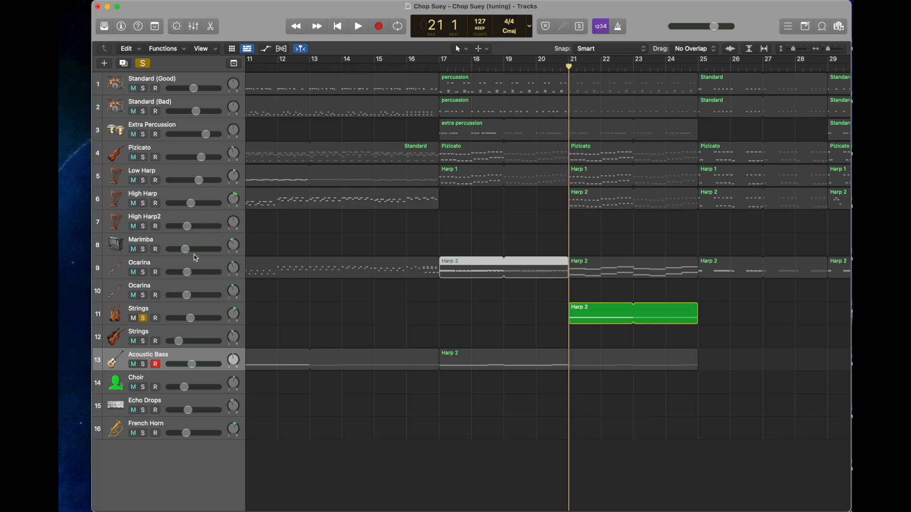
- Open the Strings region at bar 21 with its track selected and play the part from there
{"action": "double_click", "coordinate": [583, 317]}
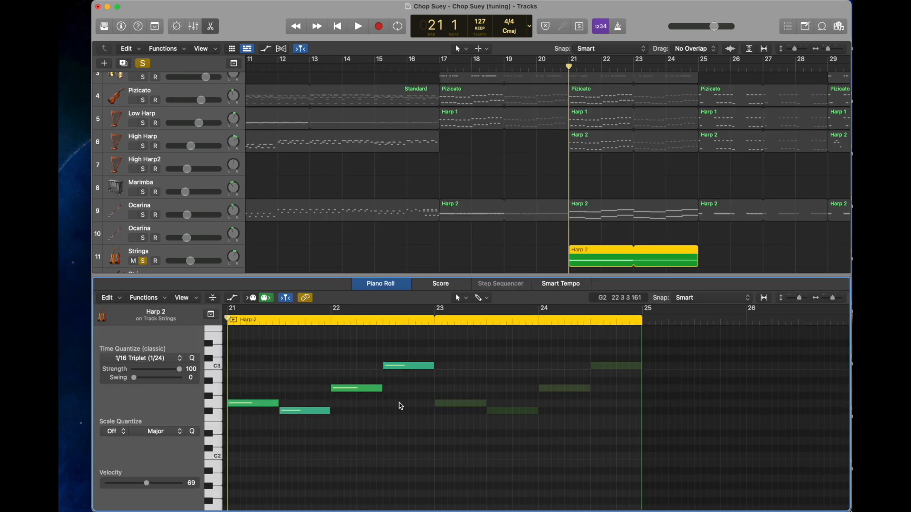
{"action": "left_click", "coordinate": [156, 242]}
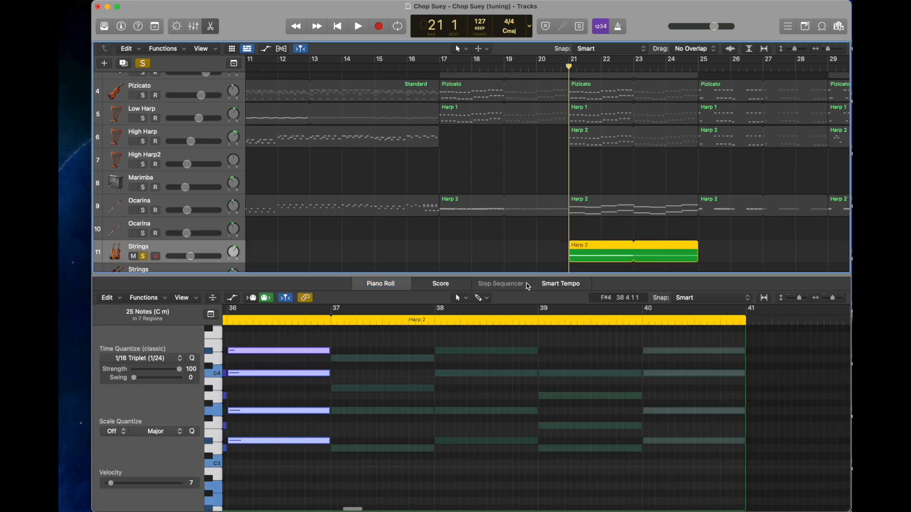
{"action": "left_click", "coordinate": [577, 246]}
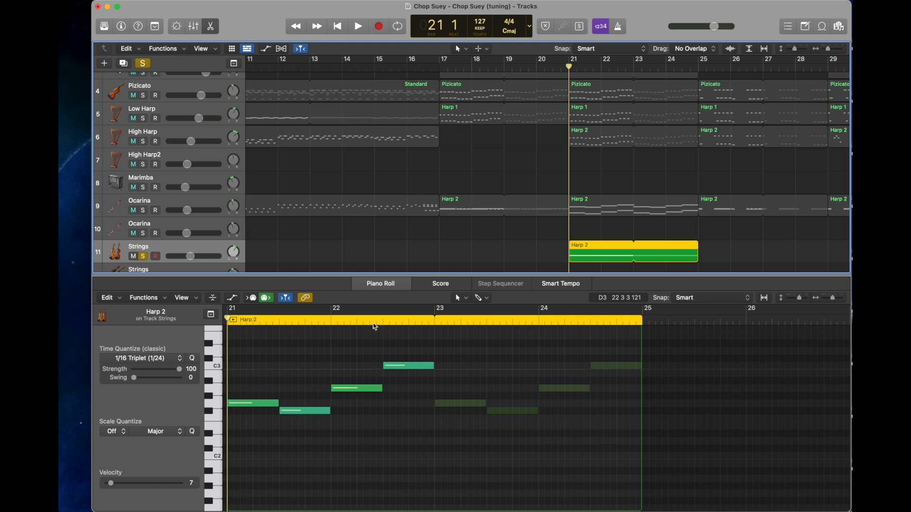
{"action": "key", "text": "space"}
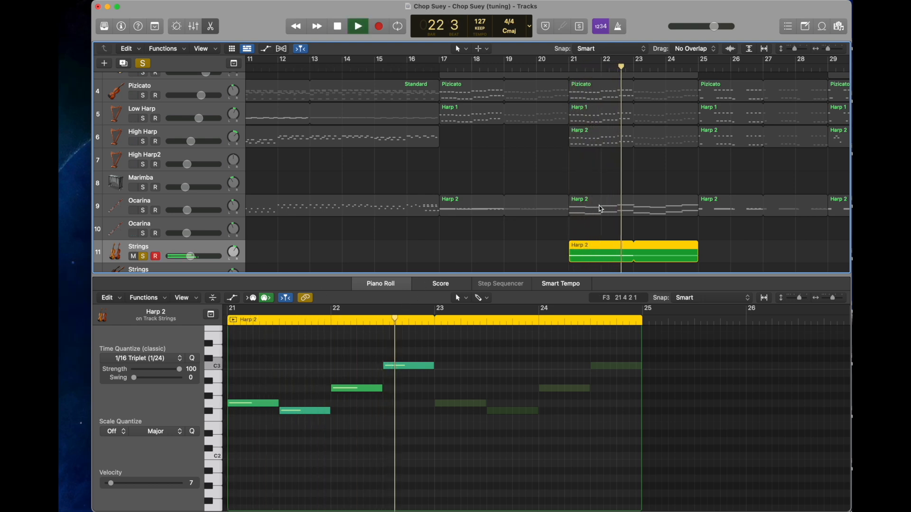
{"action": "key", "text": "space"}
- Open the Ocarina region at bar 21 in the Piano Roll, bring its notes into view, and clear the note selection
{"action": "left_click", "coordinate": [602, 208]}
{"action": "scroll", "coordinate": [418, 379], "scroll_direction": "up", "scroll_amount": 2}
{"action": "scroll", "coordinate": [363, 380], "scroll_direction": "left", "scroll_amount": 3}
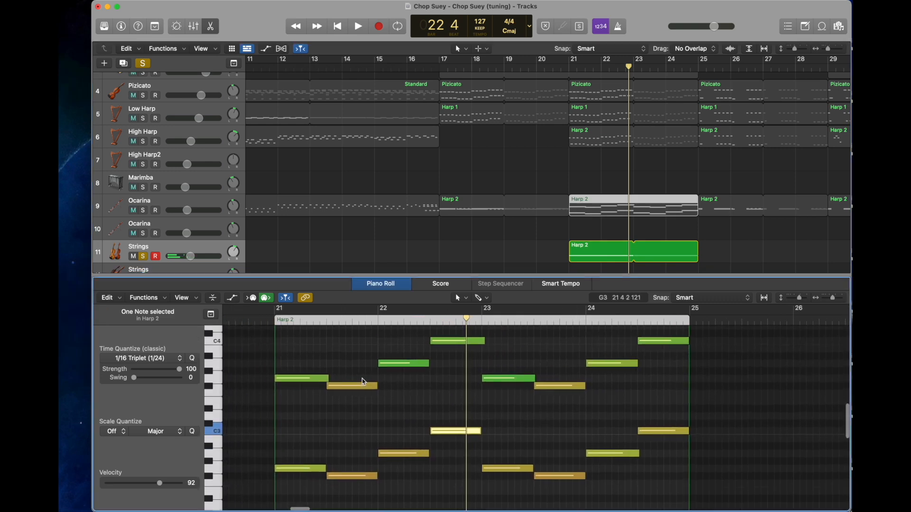
{"action": "left_click", "coordinate": [311, 362]}
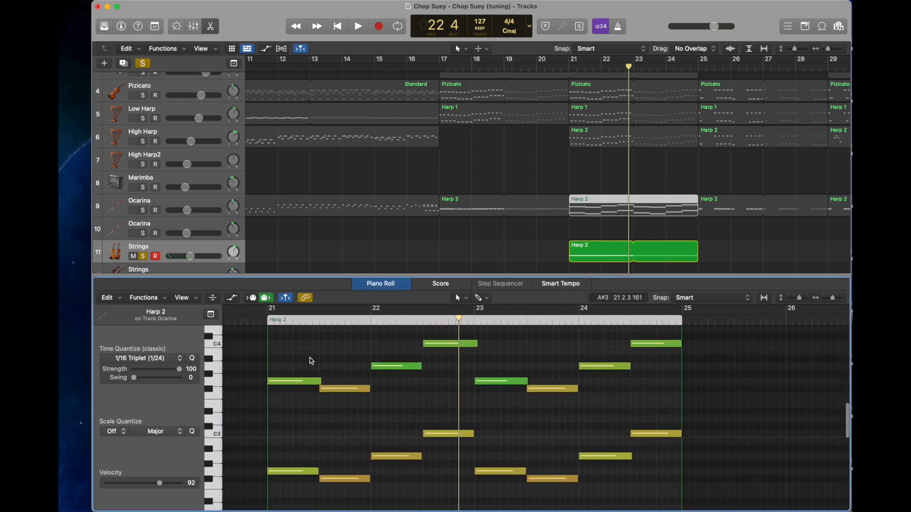
- Solo the Ocarina on track 9 together with the Strings and play both parts from bar 21
{"action": "left_click", "coordinate": [143, 210]}
{"action": "left_click", "coordinate": [571, 67]}
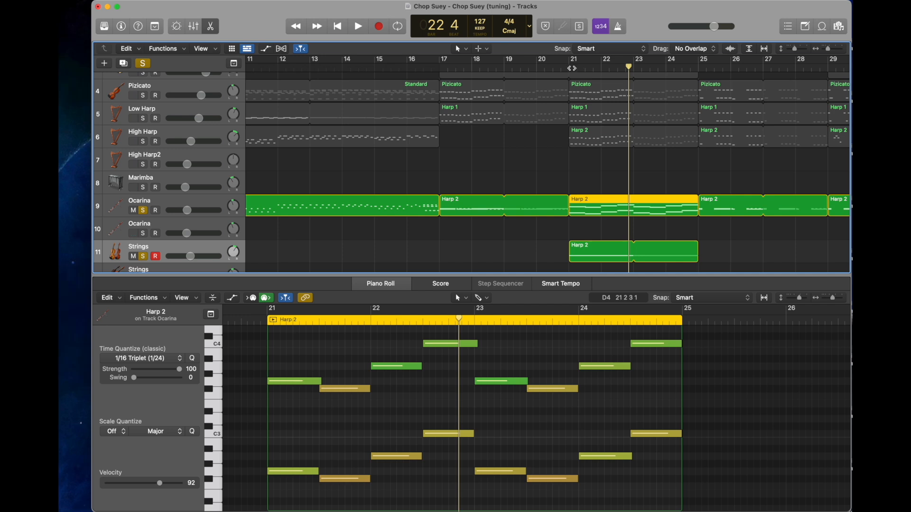
{"action": "key", "text": "space"}
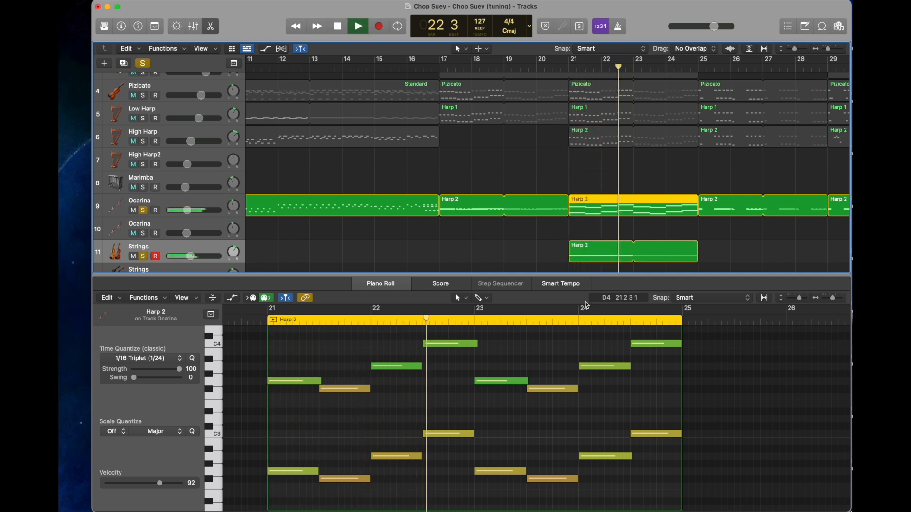
{"action": "key", "text": "space"}
- Switch the solos from Ocarina and Strings to Standard (Good) and Standard (Bad), and play the drums from bar 25
{"action": "left_click_drag", "start_coordinate": [526, 275], "coordinate": [526, 441]}
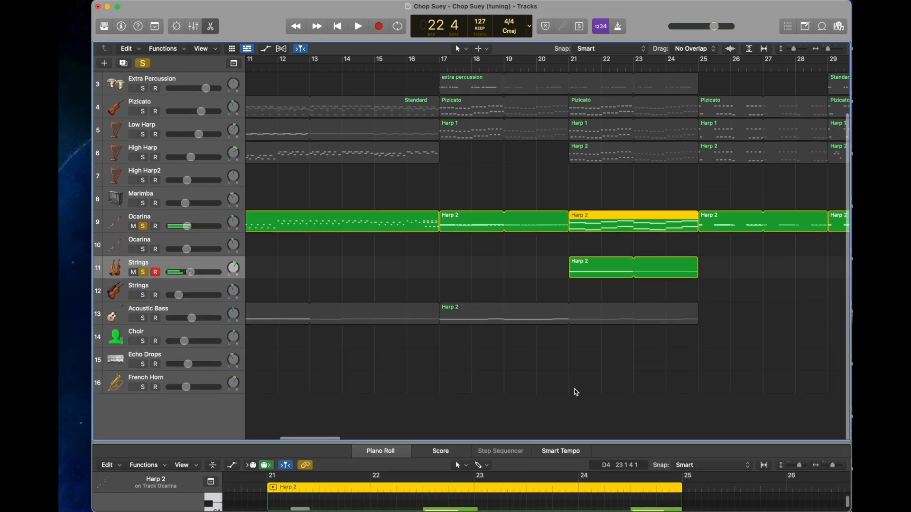
{"action": "scroll", "coordinate": [664, 153], "scroll_direction": "up", "scroll_amount": 5}
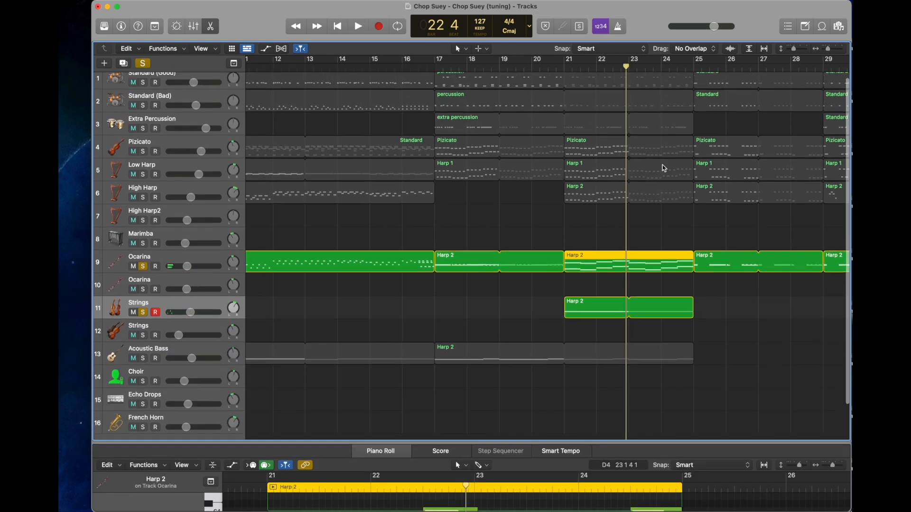
{"action": "scroll", "coordinate": [671, 136], "scroll_direction": "right", "scroll_amount": 5}
{"action": "left_click", "coordinate": [572, 68]}
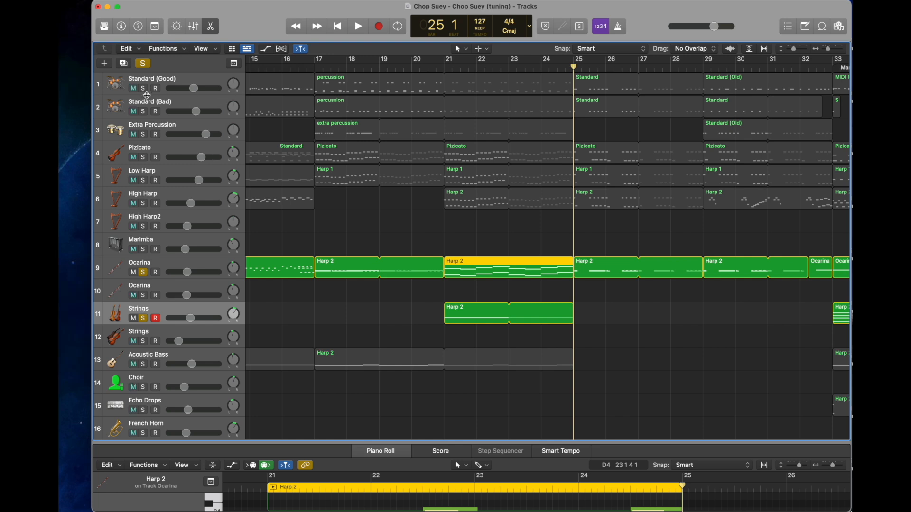
{"action": "left_click", "coordinate": [144, 273]}
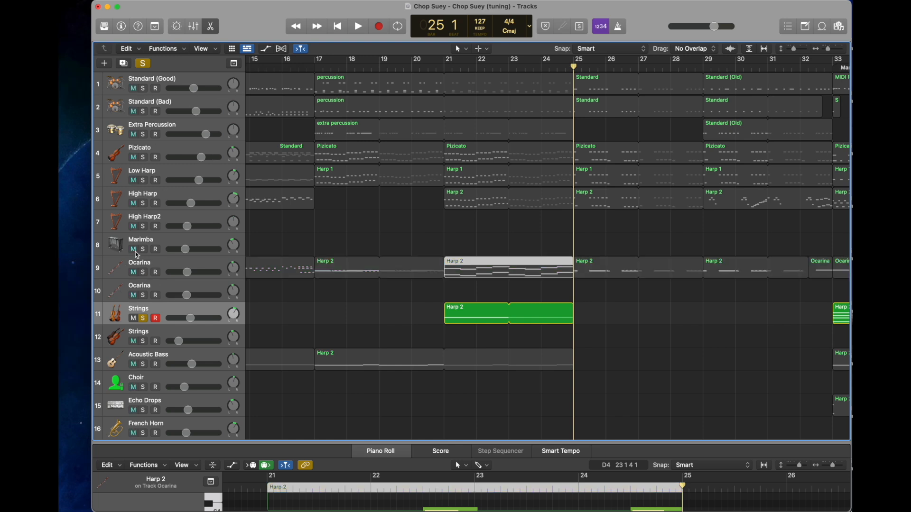
{"action": "left_click", "coordinate": [143, 319]}
{"action": "left_click", "coordinate": [143, 89]}
{"action": "left_click", "coordinate": [143, 112]}
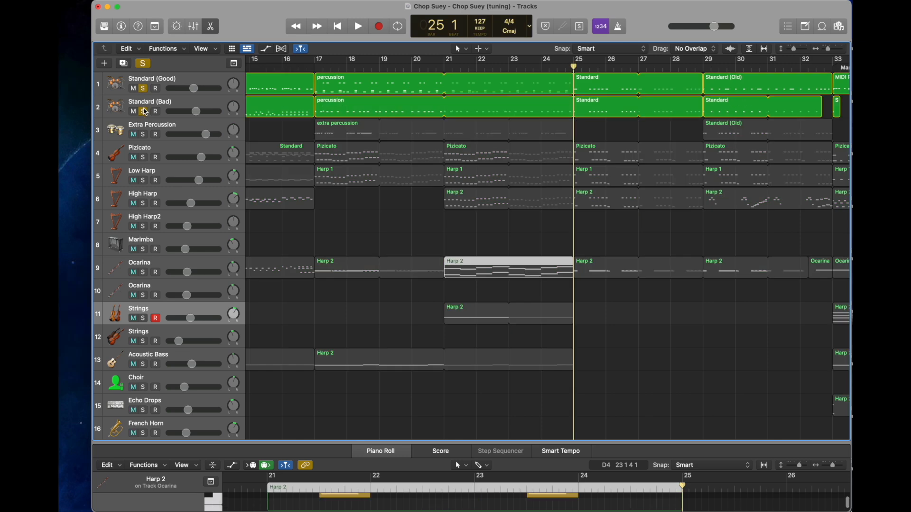
{"action": "key", "text": "space"}
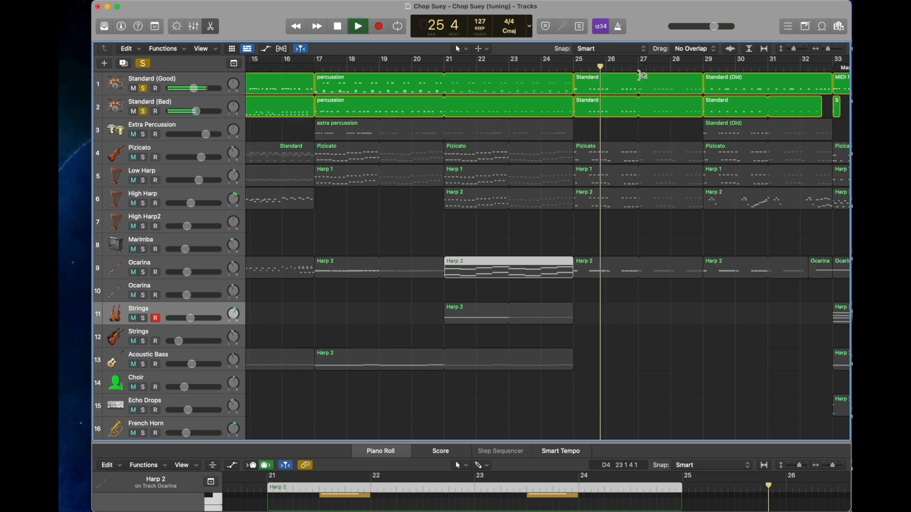
{"action": "key", "text": "space"}
- Open the Standard (Good) region at bar 25 in the Piano Roll and enlarge the editor to inspect its notes
{"action": "left_click", "coordinate": [619, 126]}
{"action": "left_click", "coordinate": [610, 93]}
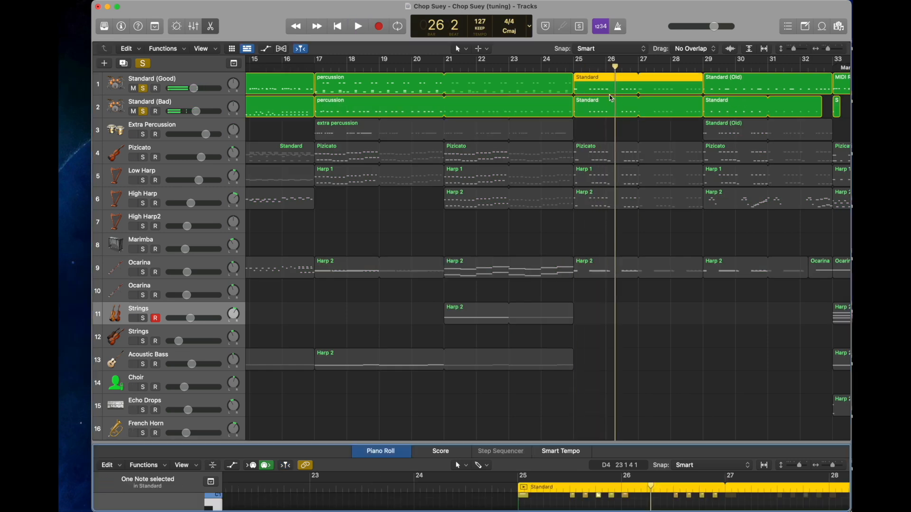
{"action": "left_click_drag", "start_coordinate": [564, 444], "coordinate": [572, 199]}
{"action": "scroll", "coordinate": [600, 329], "scroll_direction": "up", "scroll_amount": 4}
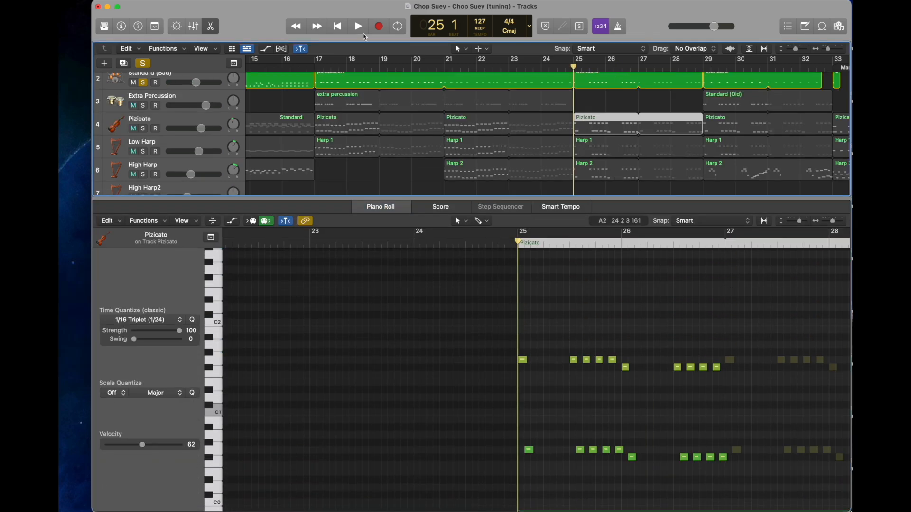
- Solo Pizicato along with the two Standard drum tracks and play its part from bar 25
{"action": "left_click", "coordinate": [142, 129]}
{"action": "key", "text": "space"}
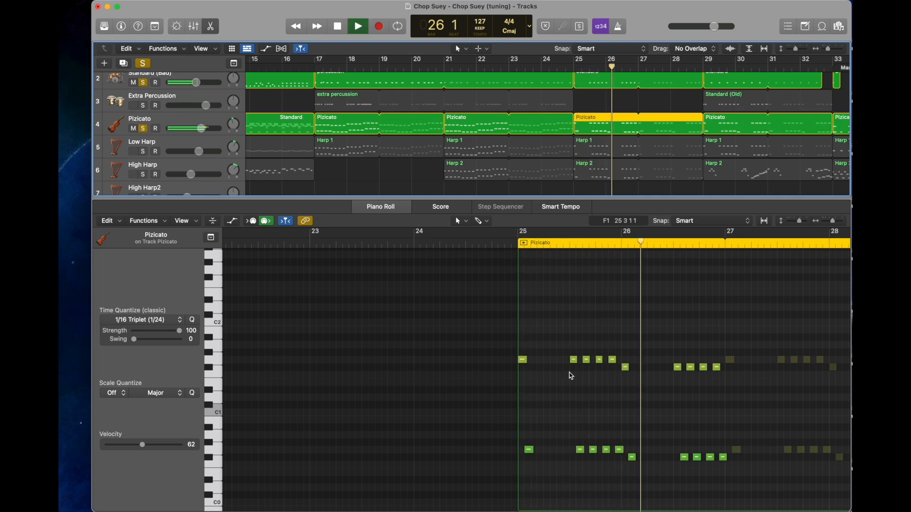
{"action": "key", "text": "space"}
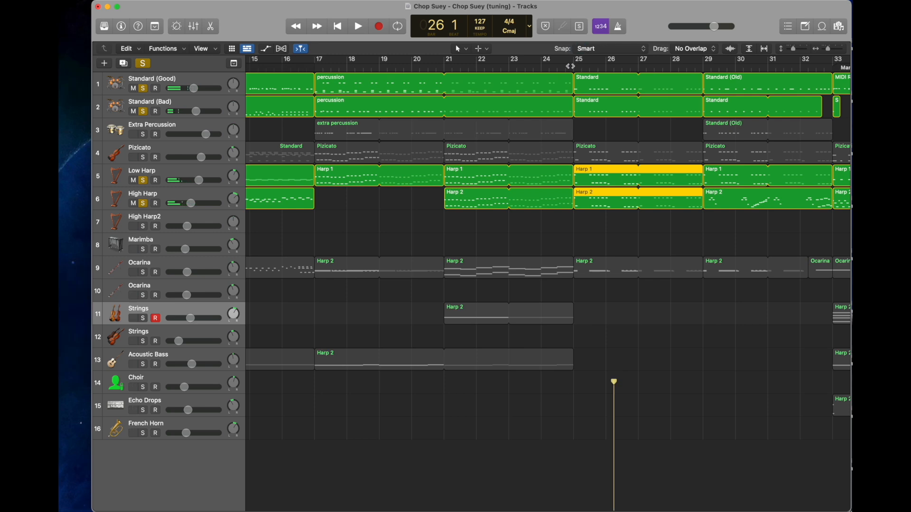
- Return the playhead to bar 25 and clear the solos on the harps and drums
{"action": "key", "text": "comma"}
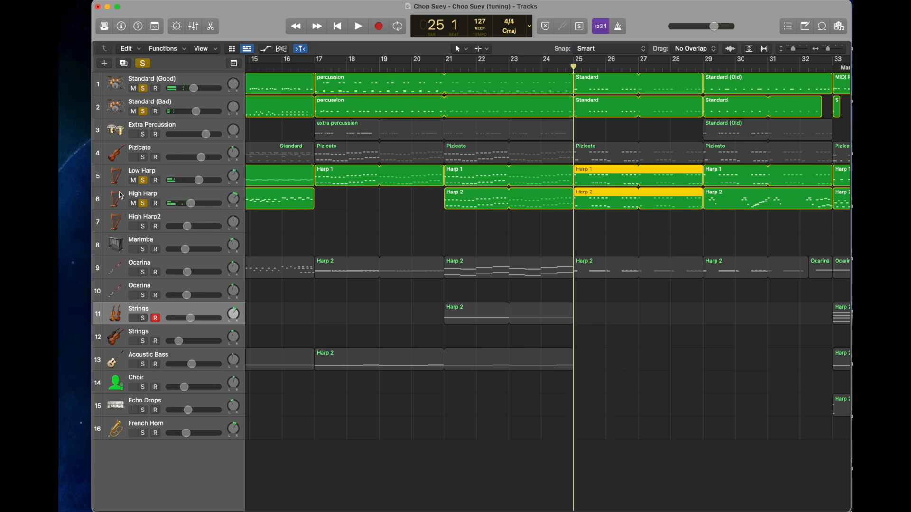
{"action": "left_click", "coordinate": [142, 203]}
{"action": "left_click", "coordinate": [143, 180]}
{"action": "left_click", "coordinate": [142, 63]}
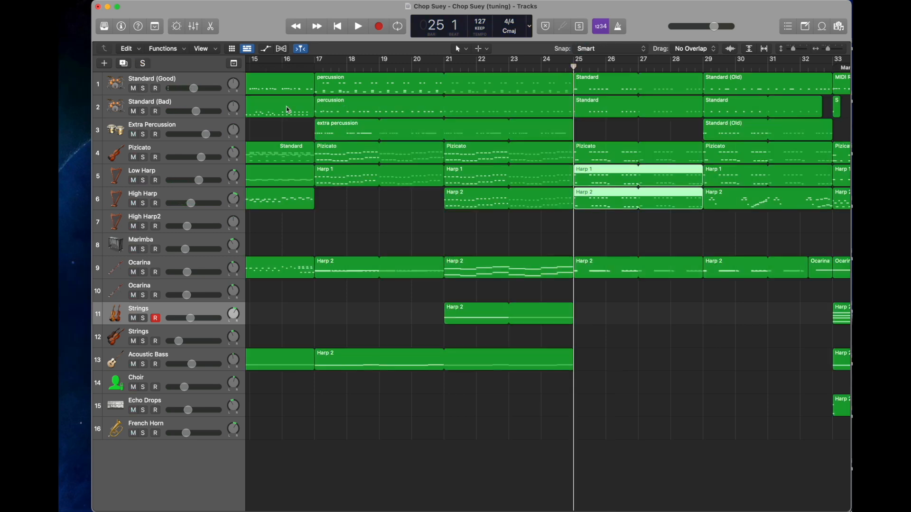
- Solo the Ocarina on track 9, open its region at bar 25, and play the part from there
{"action": "left_click", "coordinate": [143, 271]}
{"action": "double_click", "coordinate": [610, 264]}
{"action": "key", "text": "space"}
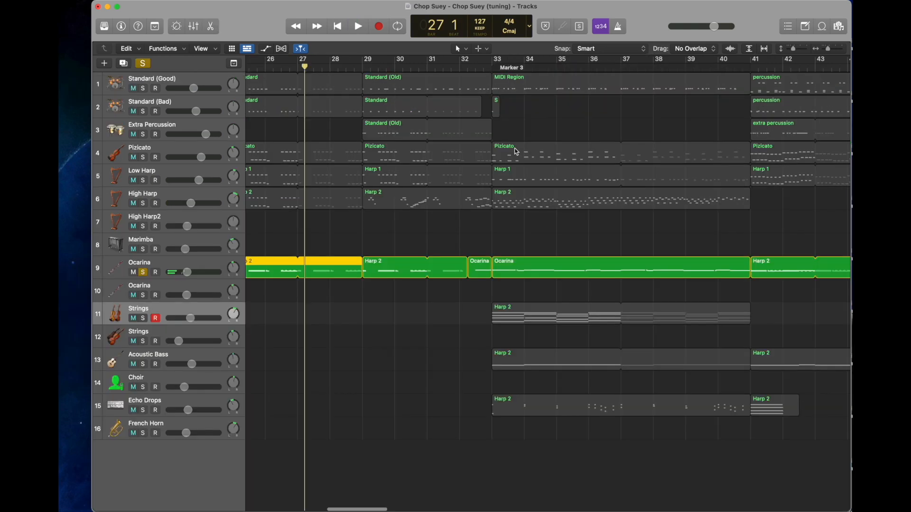
- Play the Ocarina with both Standard drum tracks soloed from bar 27, adding Extra Percussion to the solo during playback
{"action": "scroll", "coordinate": [521, 150], "scroll_direction": "left", "scroll_amount": 3}
{"action": "left_click", "coordinate": [436, 68]}
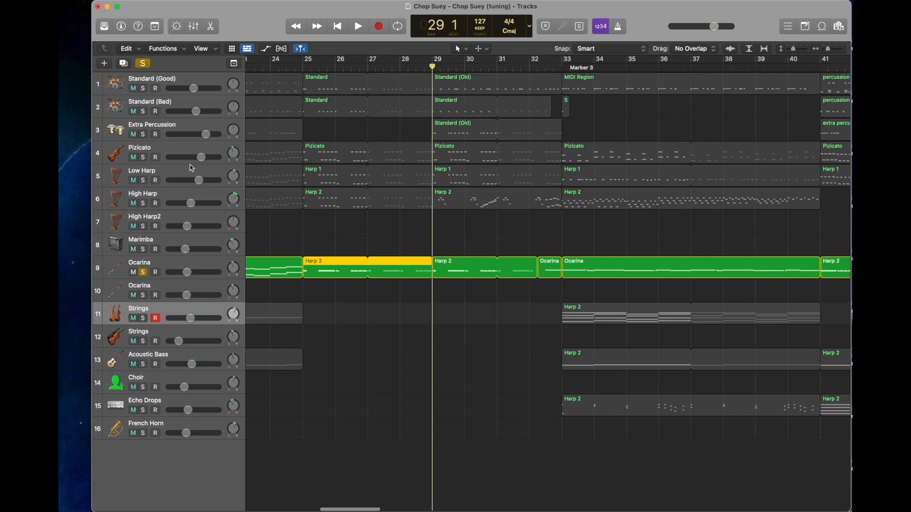
{"action": "left_click", "coordinate": [367, 68]}
{"action": "left_click", "coordinate": [143, 89]}
{"action": "left_click", "coordinate": [143, 111]}
{"action": "key", "text": "space"}
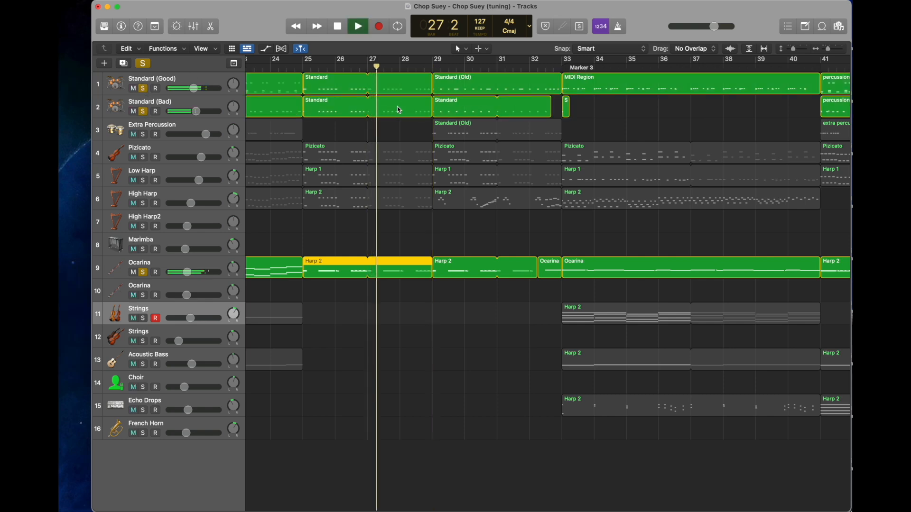
{"action": "left_click", "coordinate": [143, 134]}
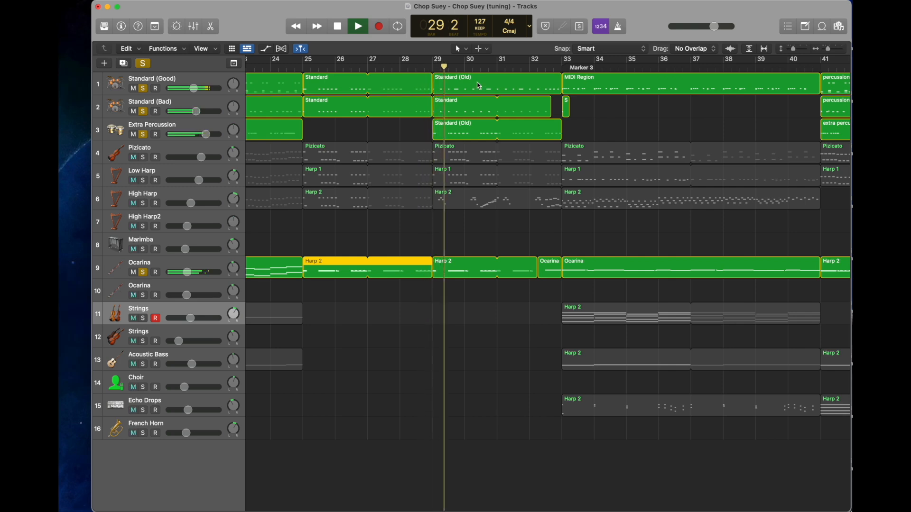
{"action": "key", "text": "space"}
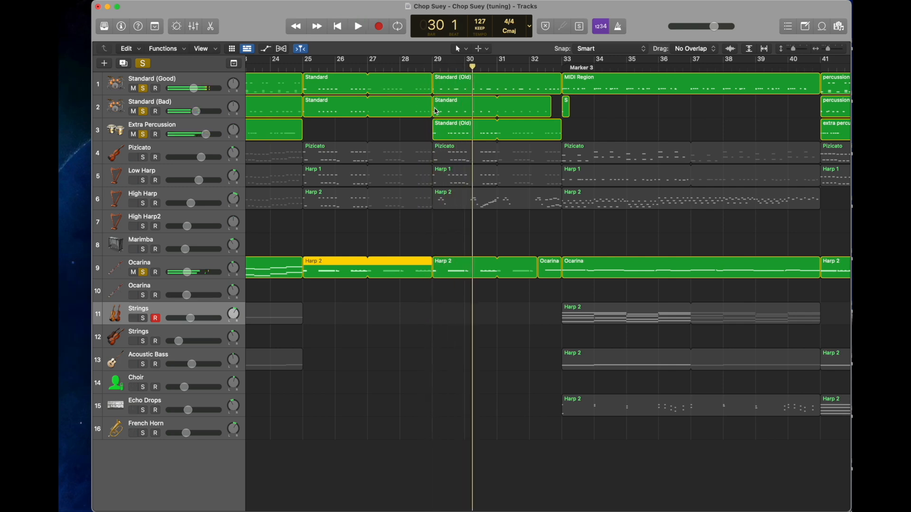
- Open the Extra Percussion region at bar 29 in the Piano Roll and select its opening notes
{"action": "left_click", "coordinate": [410, 133]}
{"action": "double_click", "coordinate": [453, 133]}
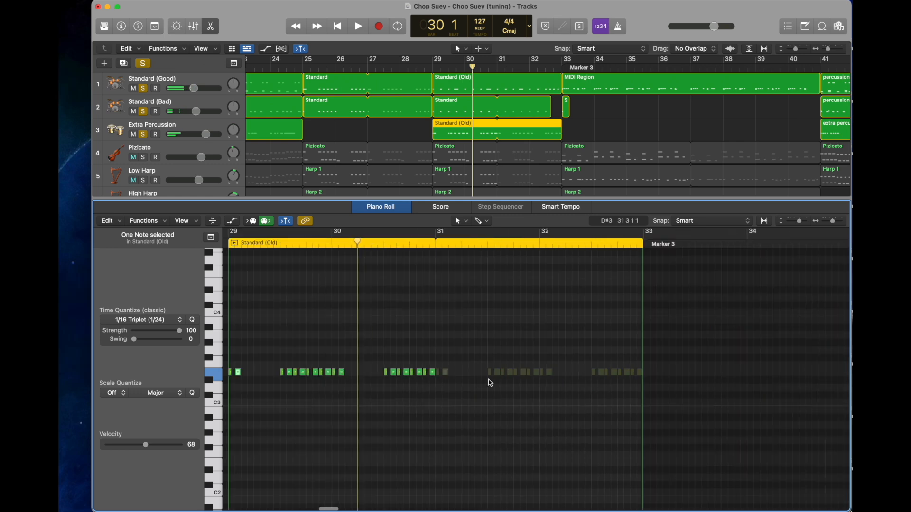
{"action": "scroll", "coordinate": [498, 386], "scroll_direction": "left", "scroll_amount": 3}
{"action": "left_click_drag", "start_coordinate": [321, 386], "coordinate": [581, 348]}
- Leave only High Harp soloed, return the playhead to bar 29, and clear the region selection
{"action": "left_click", "coordinate": [143, 272]}
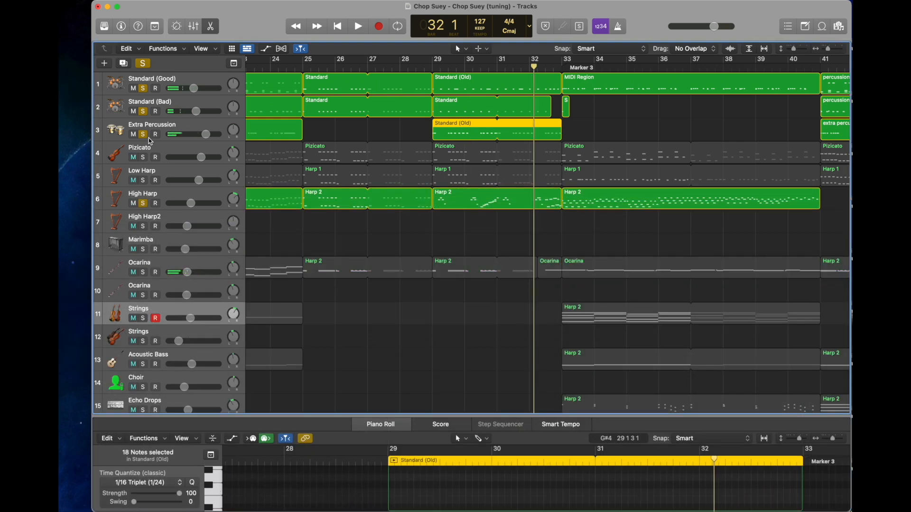
{"action": "left_click", "coordinate": [143, 134]}
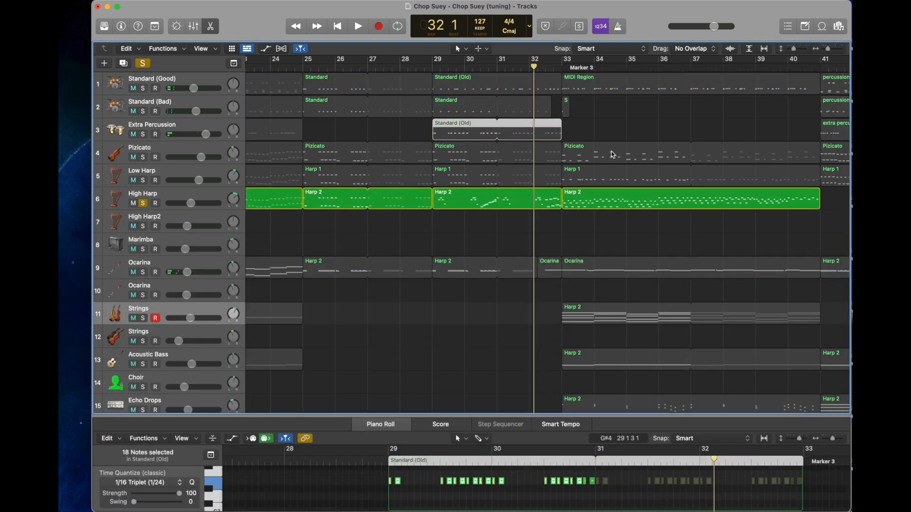
{"action": "left_click", "coordinate": [431, 67]}
{"action": "left_click", "coordinate": [477, 228]}
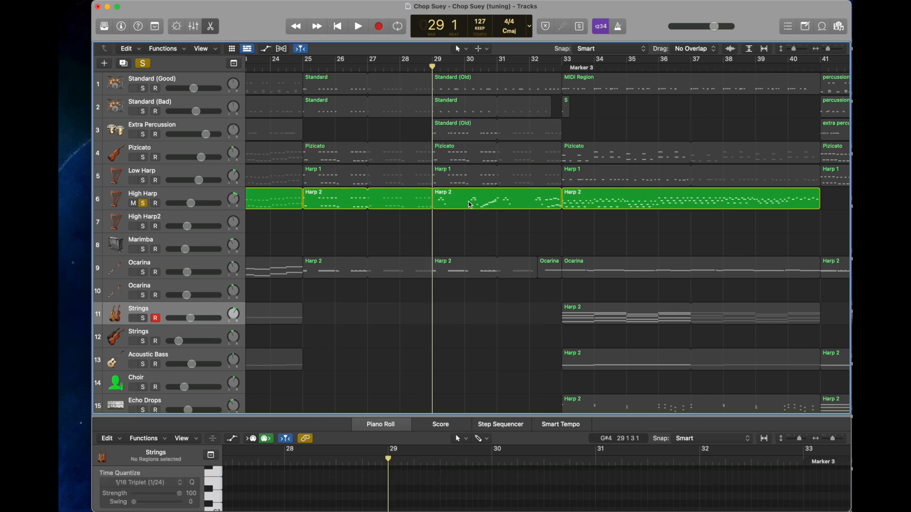
- Open the High Harp region at bar 29 in an enlarged Piano Roll, select its first four notes, and play them
{"action": "left_click", "coordinate": [480, 203]}
{"action": "left_click_drag", "start_coordinate": [488, 417], "coordinate": [484, 83]}
{"action": "scroll", "coordinate": [461, 228], "scroll_direction": "up", "scroll_amount": 5}
{"action": "left_click_drag", "start_coordinate": [464, 338], "coordinate": [416, 197]}
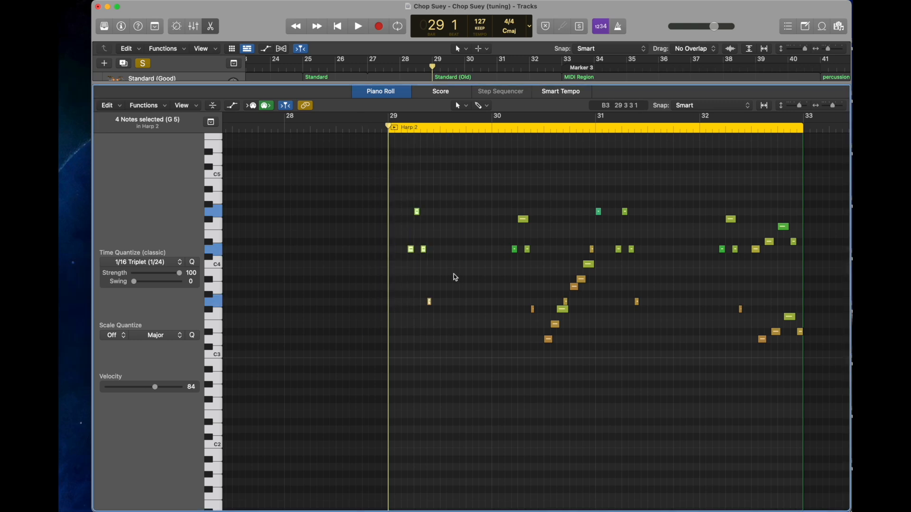
{"action": "key", "text": "space"}
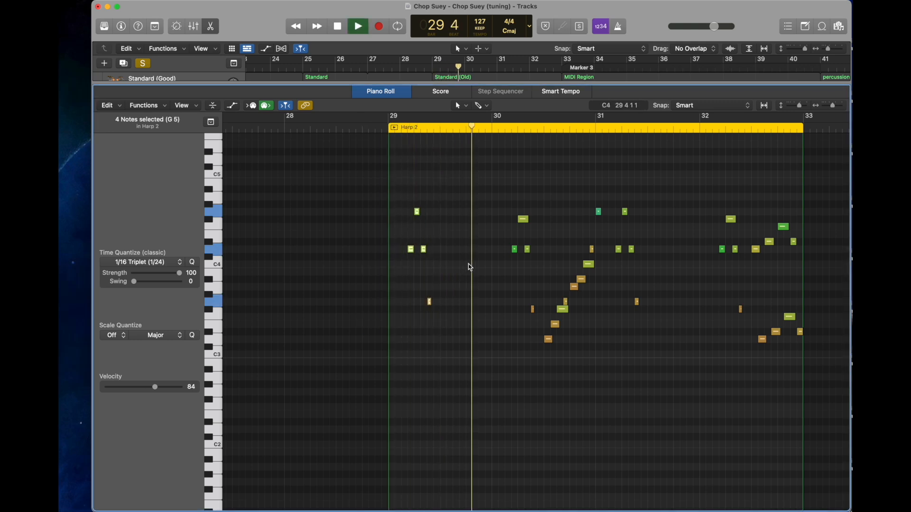
{"action": "key", "text": "space"}
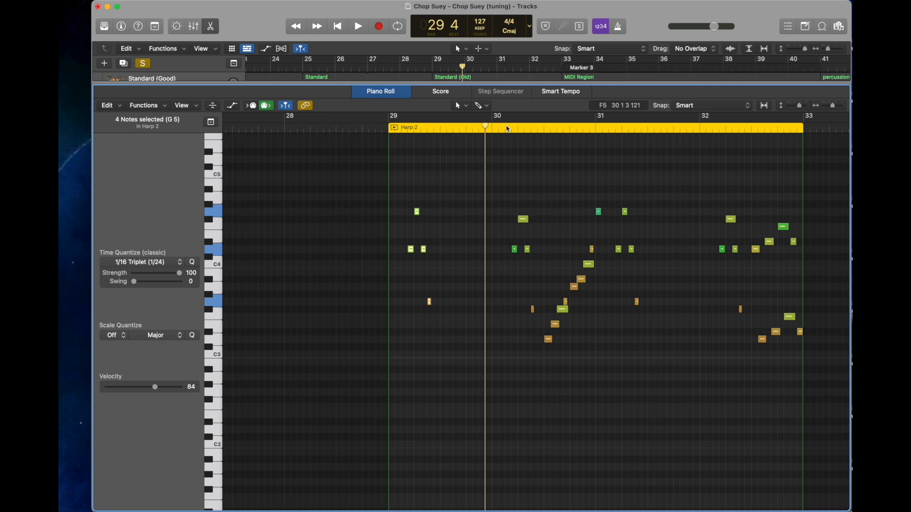
- Move the playhead to bar 30 and highlight the second High Harp phrase's notes in turn, comparing its top note with the first phrase's
{"action": "left_click", "coordinate": [493, 128]}
{"action": "left_click_drag", "start_coordinate": [492, 278], "coordinate": [552, 231]}
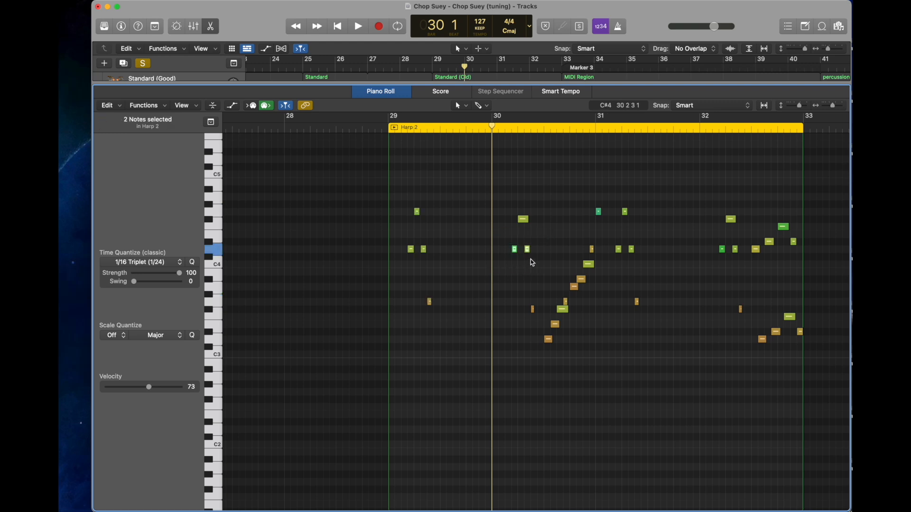
{"action": "left_click", "coordinate": [524, 219]}
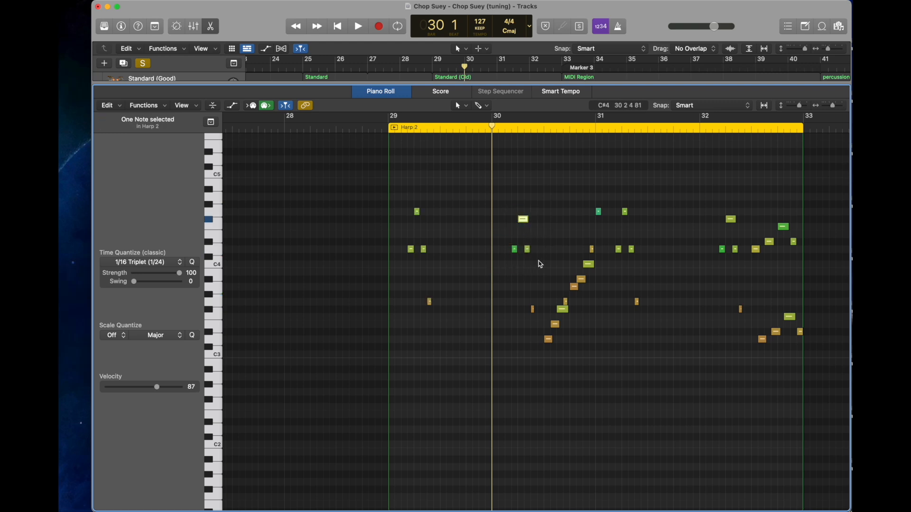
{"action": "left_click_drag", "start_coordinate": [484, 204], "coordinate": [415, 216]}
{"action": "left_click", "coordinate": [524, 220]}
{"action": "left_click_drag", "start_coordinate": [523, 288], "coordinate": [542, 317]}
- Play the first two High Harp phrases from bar 29
{"action": "left_click", "coordinate": [392, 127]}
{"action": "key", "text": "space"}
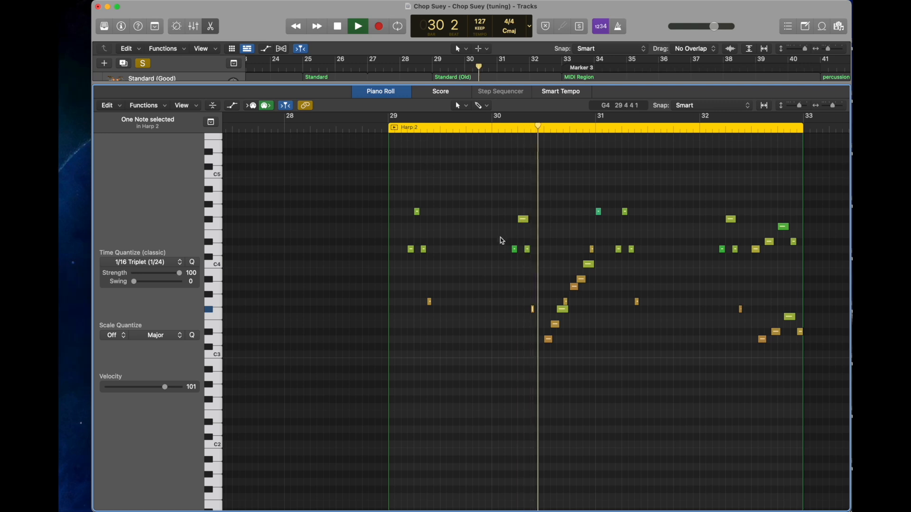
{"action": "key", "text": "space"}
- Move the playhead to bar 30 beat 3, then highlight the rising run's first note and the closing notes of bar 32
{"action": "left_click_drag", "start_coordinate": [538, 128], "coordinate": [543, 129]}
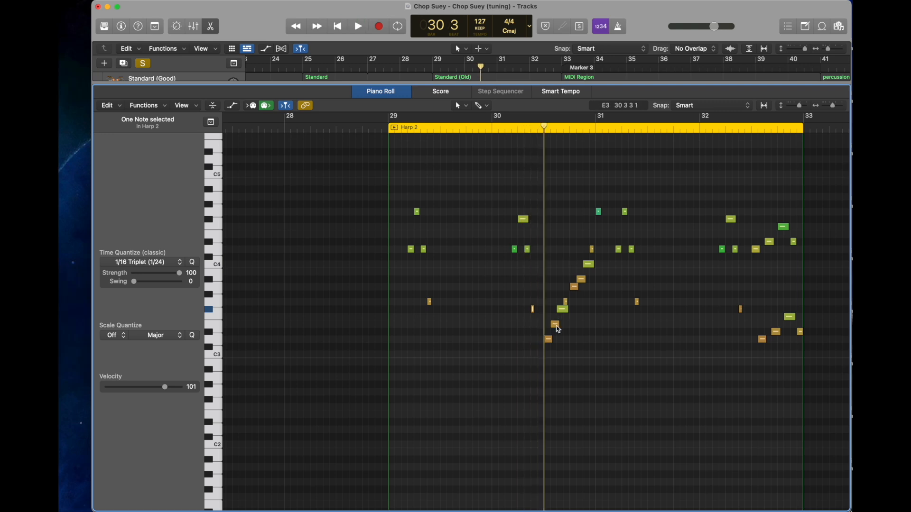
{"action": "left_click", "coordinate": [548, 339]}
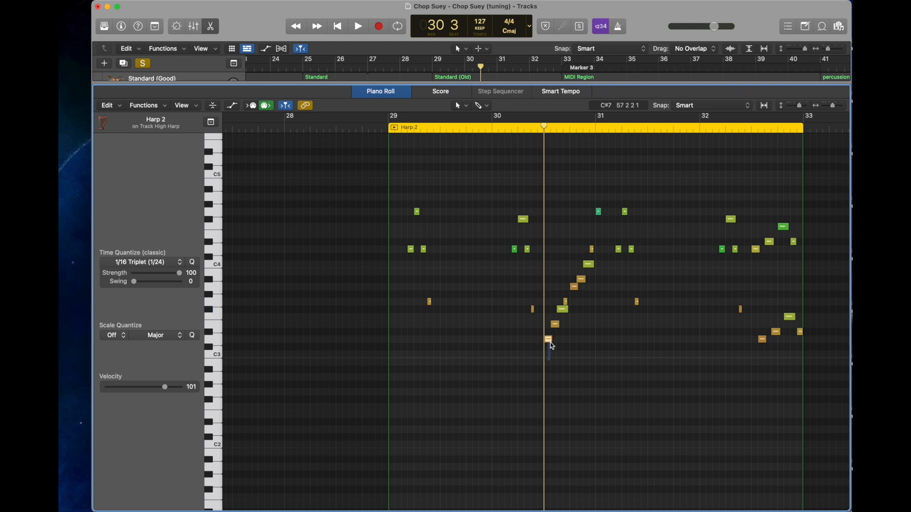
{"action": "left_click_drag", "start_coordinate": [749, 373], "coordinate": [813, 264]}
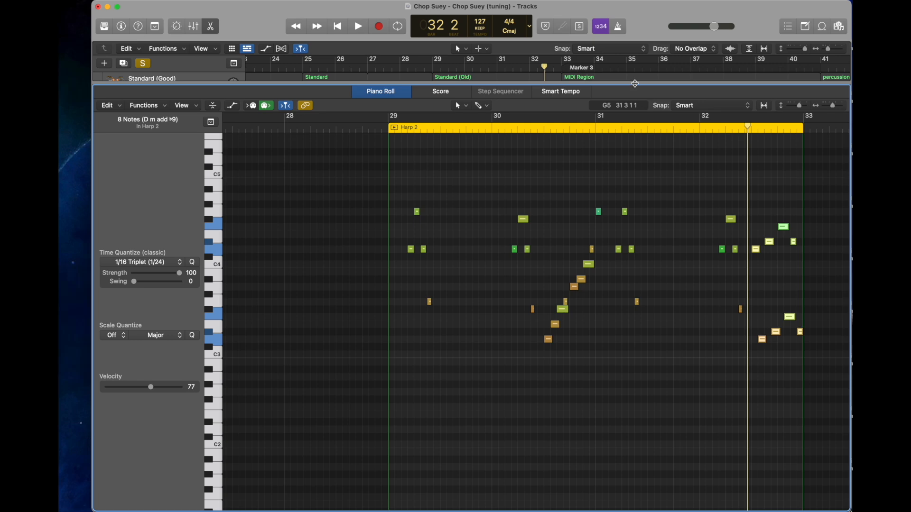
- Clear the High Harp solo and open the Standard (Good) MIDI Region at bar 33 in the Piano Roll
{"action": "left_click_drag", "start_coordinate": [635, 84], "coordinate": [545, 495]}
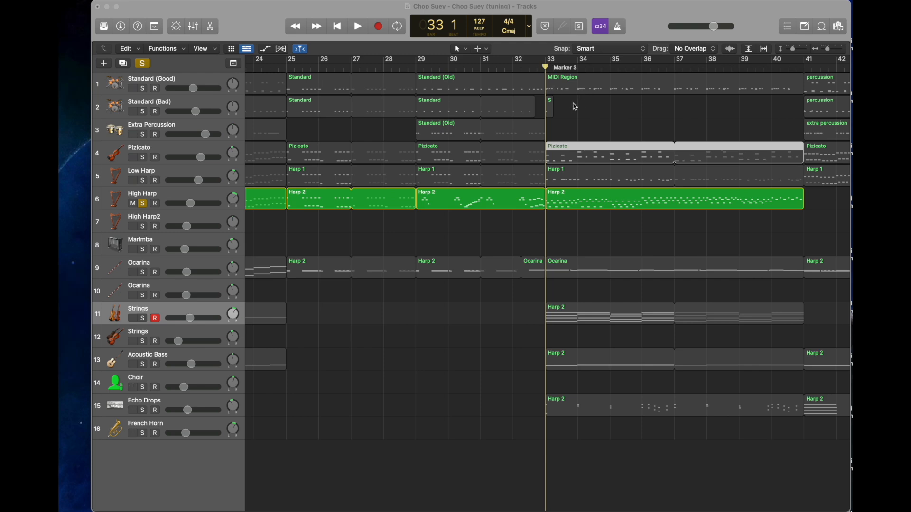
{"action": "left_click", "coordinate": [142, 203]}
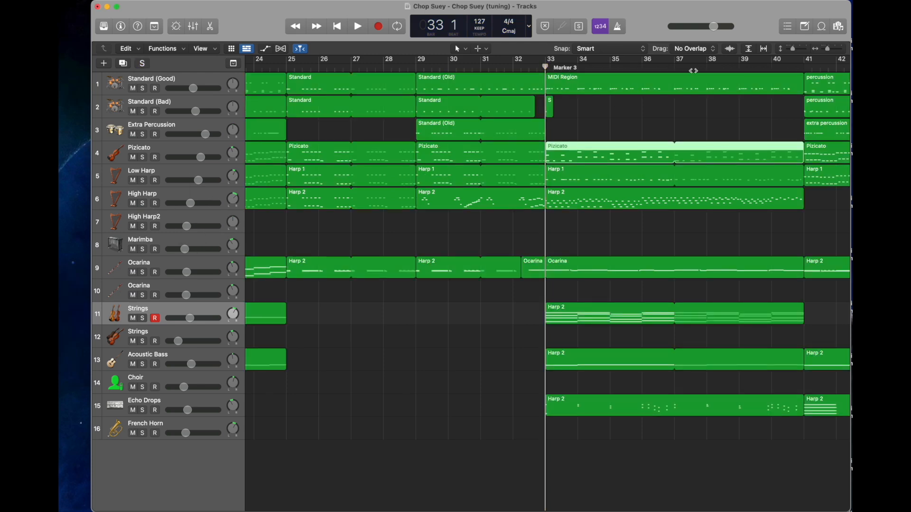
{"action": "double_click", "coordinate": [613, 87]}
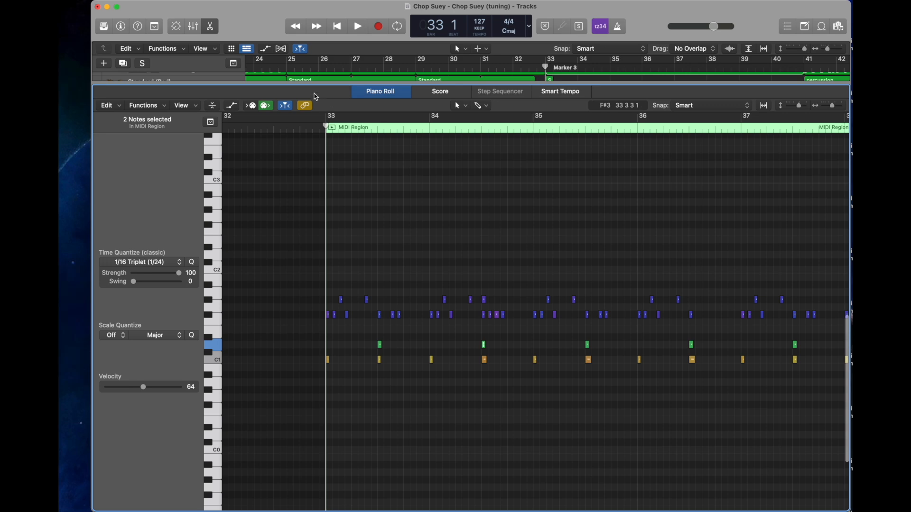
- Solo Standard (Good) and play its opening from bar 33, then highlight the two notes on bar 33 beat 3
{"action": "left_click_drag", "start_coordinate": [307, 83], "coordinate": [355, 364]}
{"action": "scroll", "coordinate": [311, 222], "scroll_direction": "up", "scroll_amount": 3}
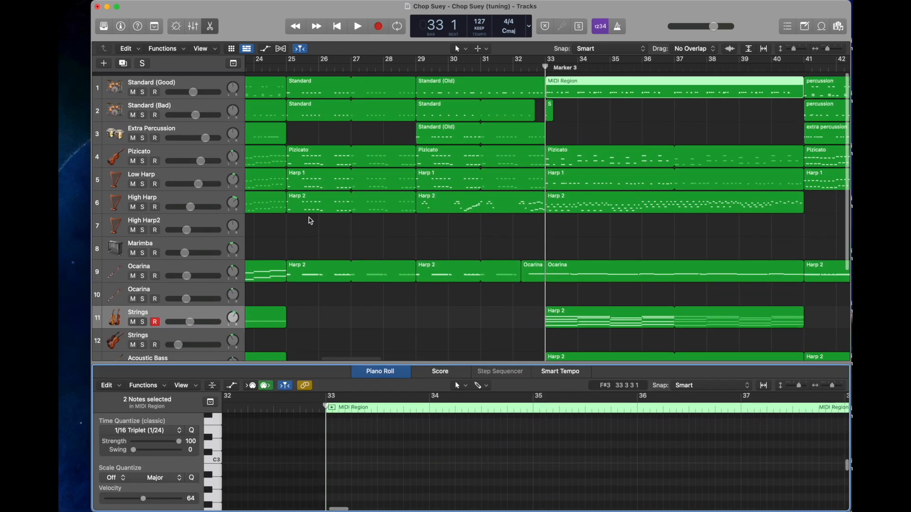
{"action": "left_click", "coordinate": [143, 88]}
{"action": "left_click_drag", "start_coordinate": [597, 367], "coordinate": [599, 247]}
{"action": "left_click", "coordinate": [371, 350]}
{"action": "key", "text": "space"}
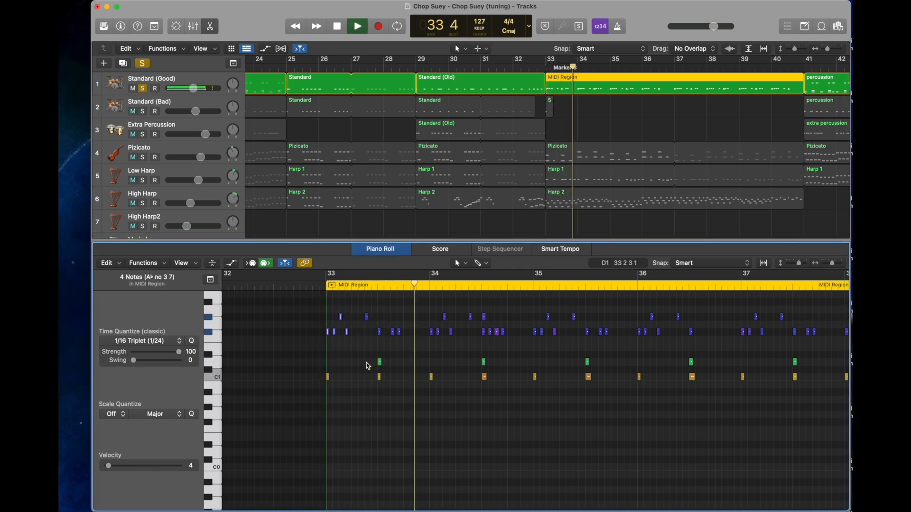
{"action": "key", "text": "space"}
{"action": "left_click_drag", "start_coordinate": [364, 392], "coordinate": [372, 374]}
{"action": "left_click_drag", "start_coordinate": [372, 370], "coordinate": [393, 355]}
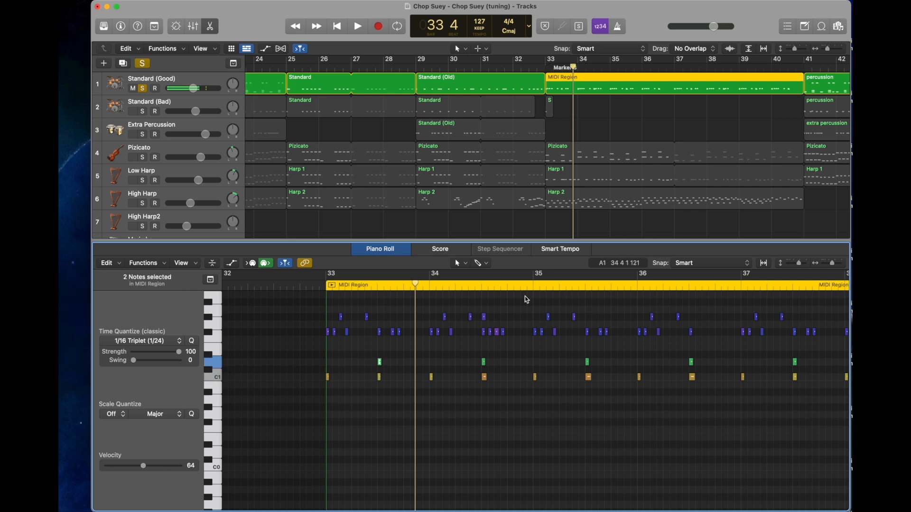
- Return the playhead to bar 33 and switch the solo to Pizicato, showing its bar 33 region in the Piano Roll
{"action": "left_click", "coordinate": [547, 69]}
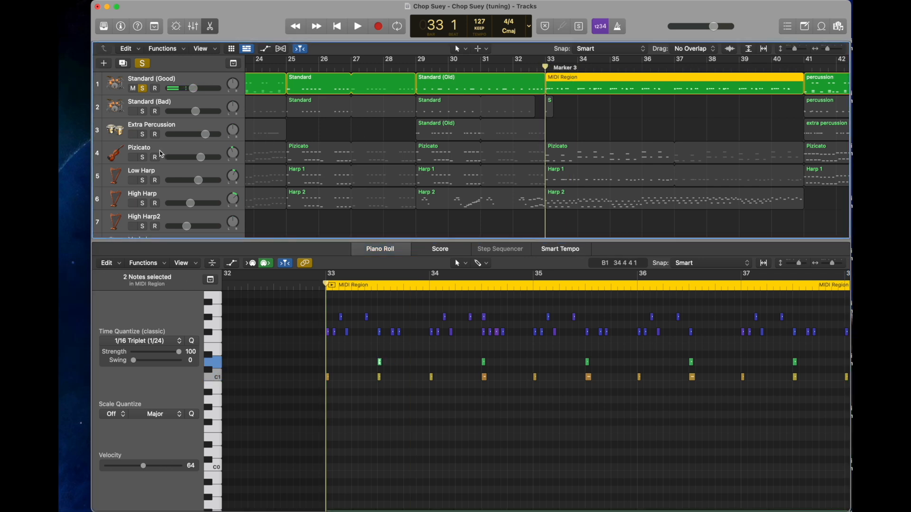
{"action": "left_click", "coordinate": [143, 157]}
{"action": "left_click", "coordinate": [143, 88]}
{"action": "left_click", "coordinate": [572, 158]}
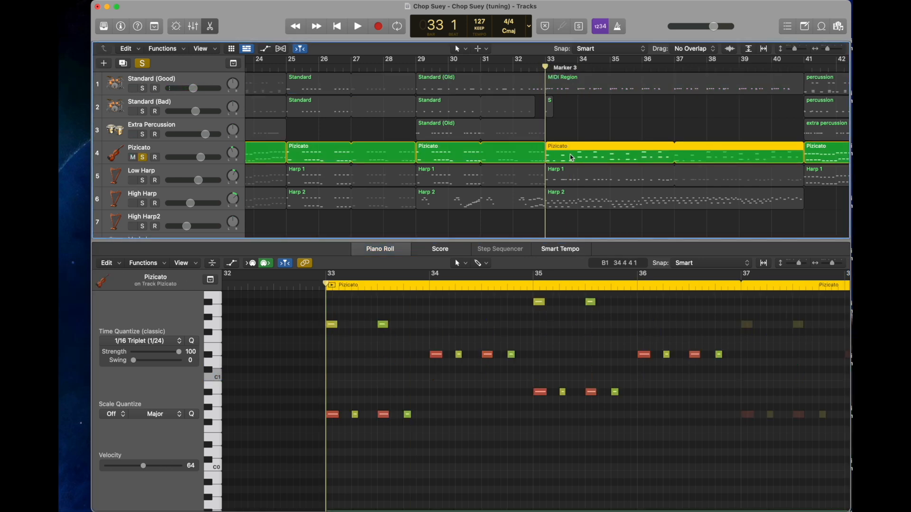
{"action": "scroll", "coordinate": [417, 424], "scroll_direction": "up", "scroll_amount": 3}
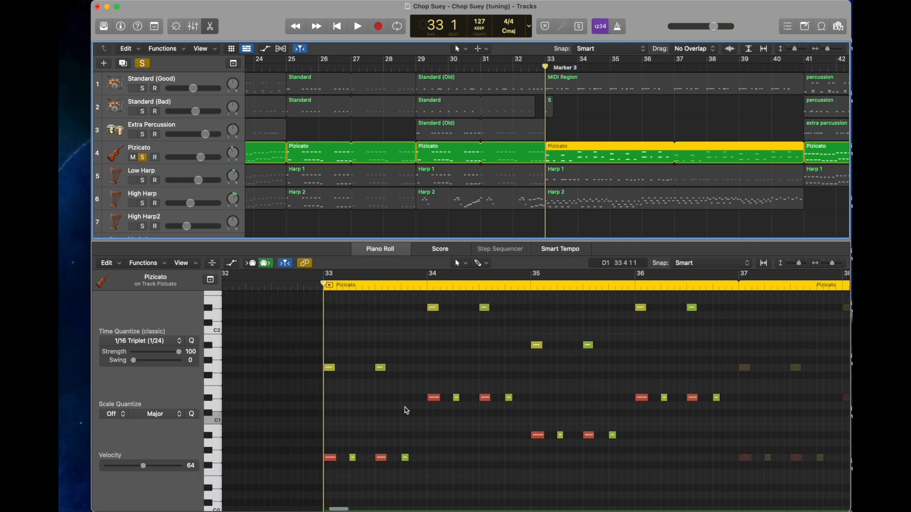
{"action": "scroll", "coordinate": [343, 187], "scroll_direction": "left", "scroll_amount": 6}
{"action": "scroll", "coordinate": [343, 187], "scroll_direction": "down", "scroll_amount": 8}
{"action": "scroll", "coordinate": [343, 187], "scroll_direction": "left", "scroll_amount": 3}
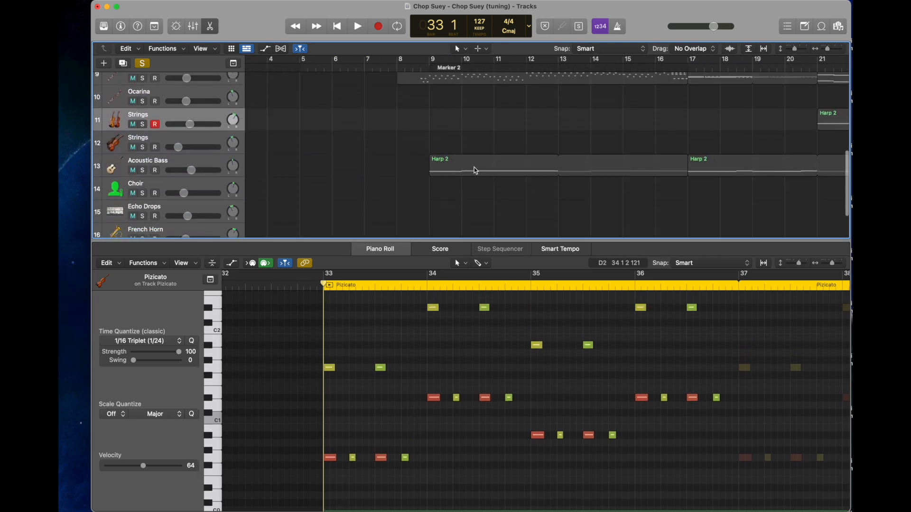
{"action": "scroll", "coordinate": [484, 171], "scroll_direction": "up", "scroll_amount": 8}
{"action": "scroll", "coordinate": [485, 170], "scroll_direction": "right", "scroll_amount": 10}
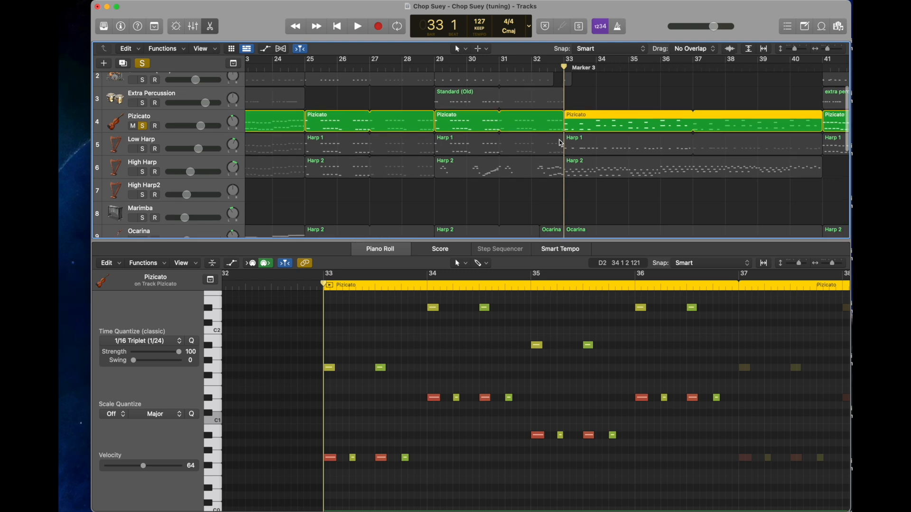
- Audition the low Pizicato note at bar 33, then play the part from there to the end of bar 36
{"action": "left_click", "coordinate": [330, 458]}
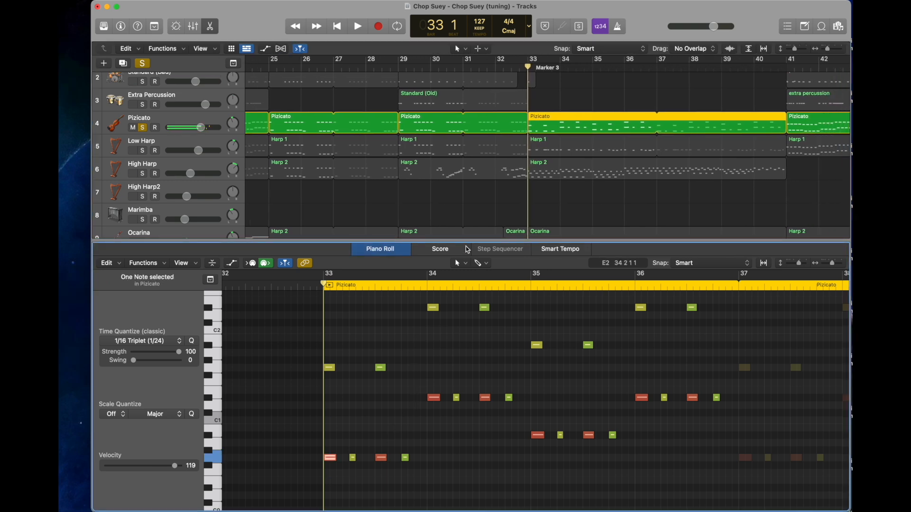
{"action": "key", "text": "space"}
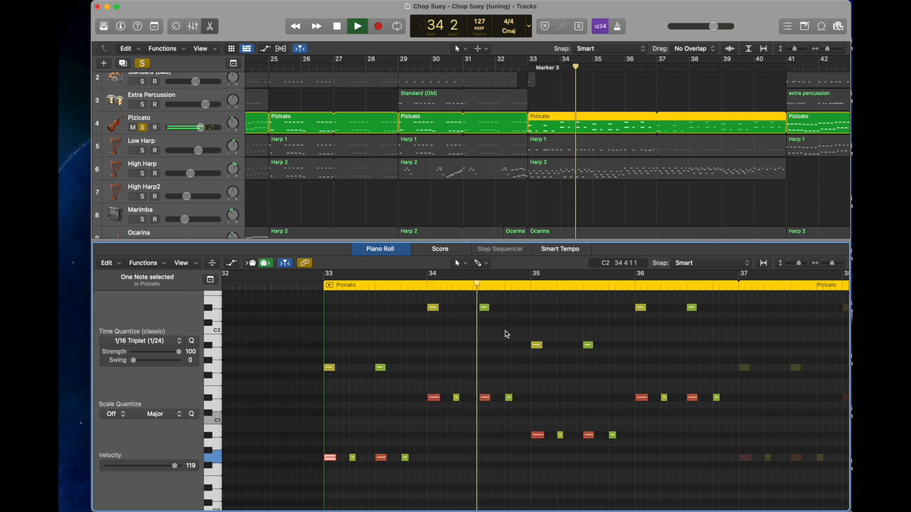
{"action": "key", "text": "space"}
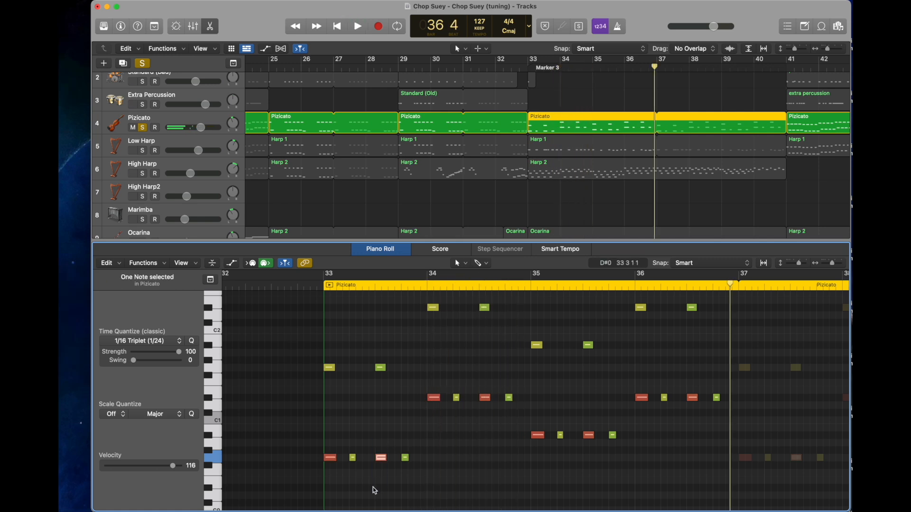
- Highlight the low Pizicato note on bar 33 beat 3 and move the playhead to that beat
{"action": "left_click", "coordinate": [382, 458]}
{"action": "left_click", "coordinate": [325, 288]}
{"action": "left_click", "coordinate": [381, 286]}
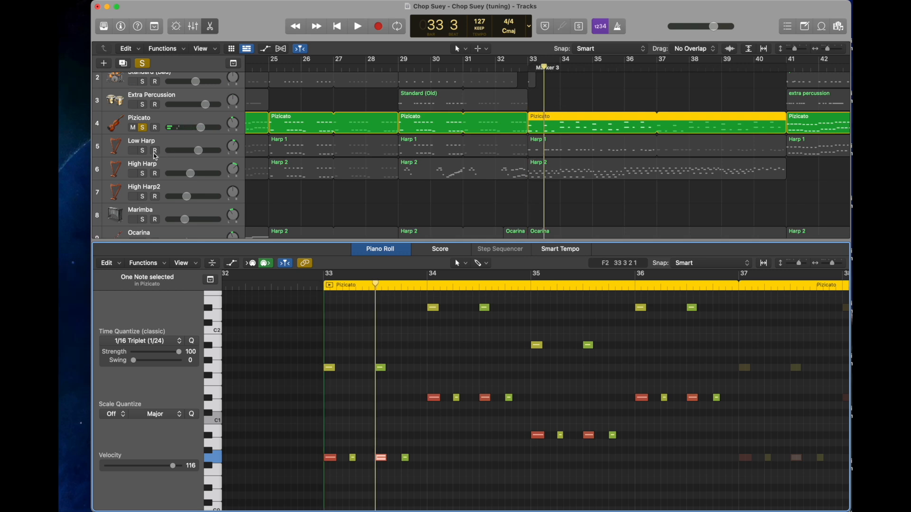
- Switch the solo from Pizicato to Low Harp and play its Harp 1 region from bar 33 to the end of bar 36
{"action": "left_click", "coordinate": [142, 151]}
{"action": "left_click", "coordinate": [548, 151]}
{"action": "left_click", "coordinate": [327, 286]}
{"action": "left_click", "coordinate": [143, 127]}
{"action": "key", "text": "space"}
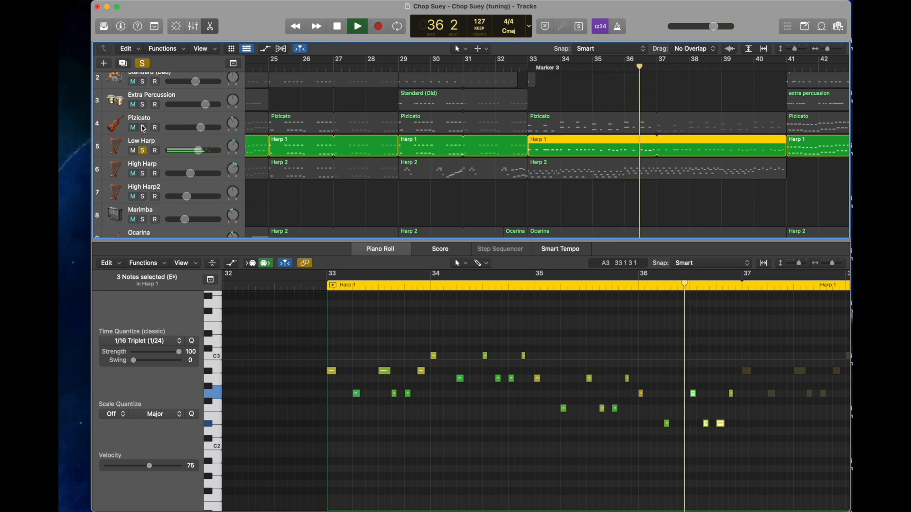
{"action": "key", "text": "space"}
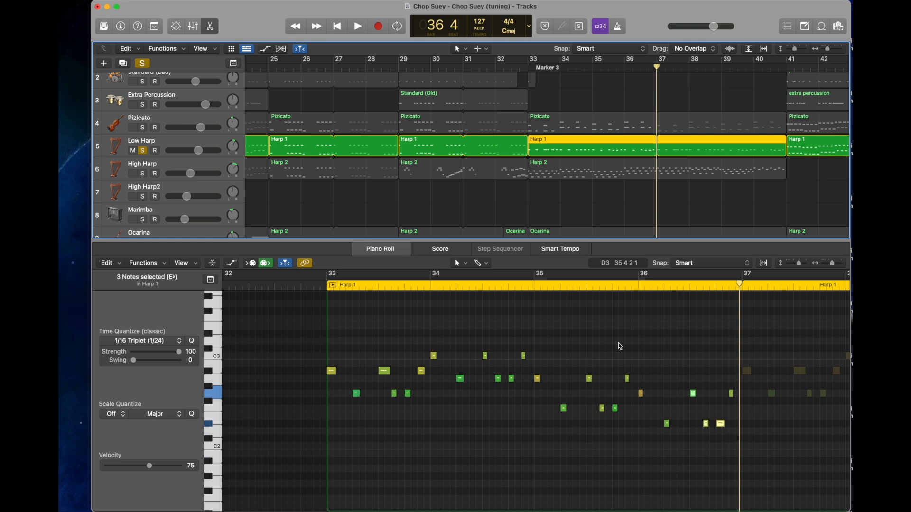
- Solo the Pizicato track together with Low Harp and play both from bar 33
{"action": "left_click", "coordinate": [524, 65]}
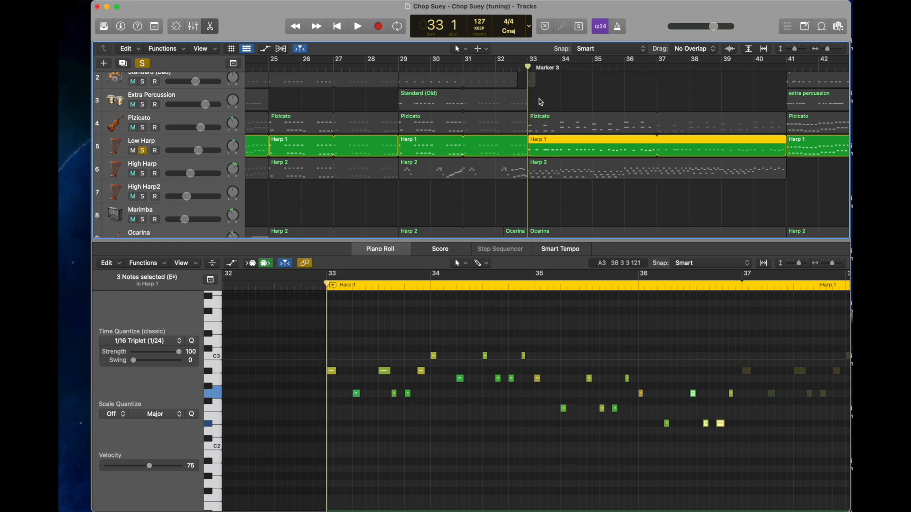
{"action": "left_click", "coordinate": [144, 128]}
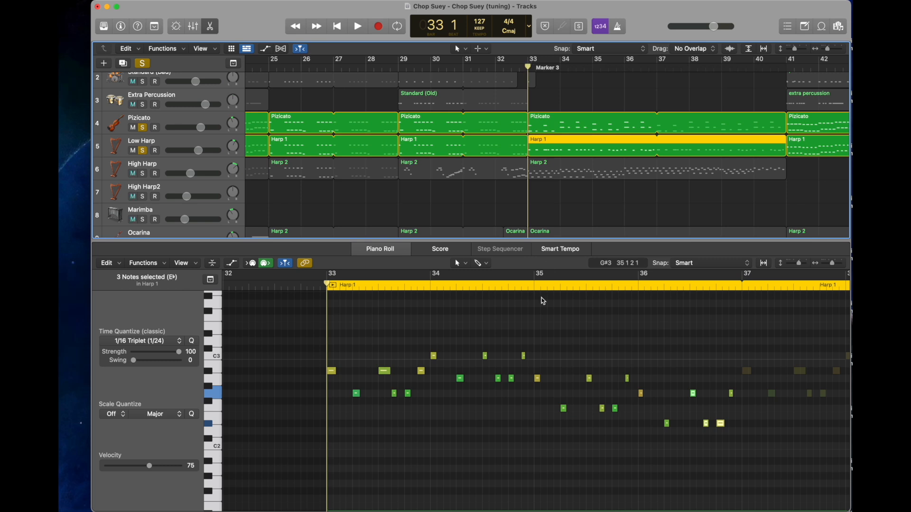
{"action": "key", "text": "space"}
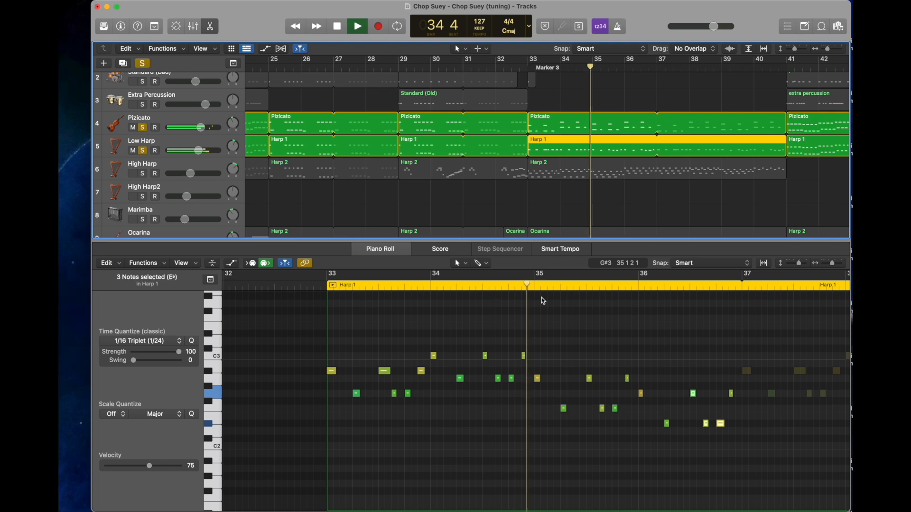
{"action": "key", "text": "space"}
- Show the High Harp region at bar 33 in the Piano Roll and solo only the High Harp track
{"action": "left_click", "coordinate": [574, 181]}
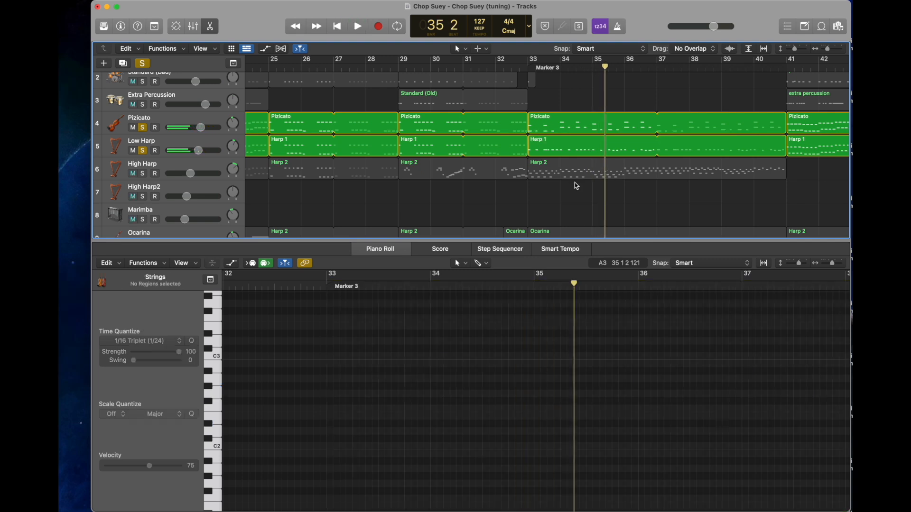
{"action": "left_click", "coordinate": [576, 174]}
{"action": "scroll", "coordinate": [428, 254], "scroll_direction": "up", "scroll_amount": 3}
{"action": "left_click_drag", "start_coordinate": [143, 151], "coordinate": [143, 127]}
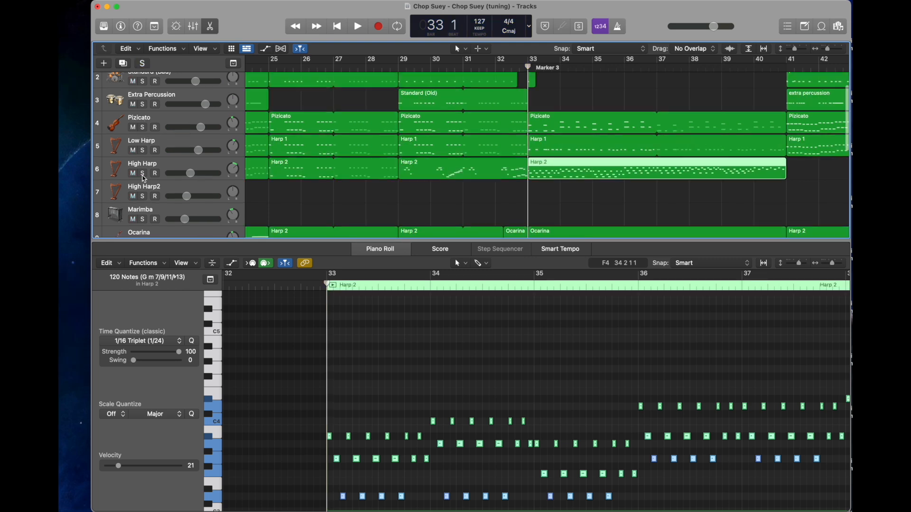
{"action": "left_click", "coordinate": [143, 174]}
{"action": "scroll", "coordinate": [470, 329], "scroll_direction": "down", "scroll_amount": 3}
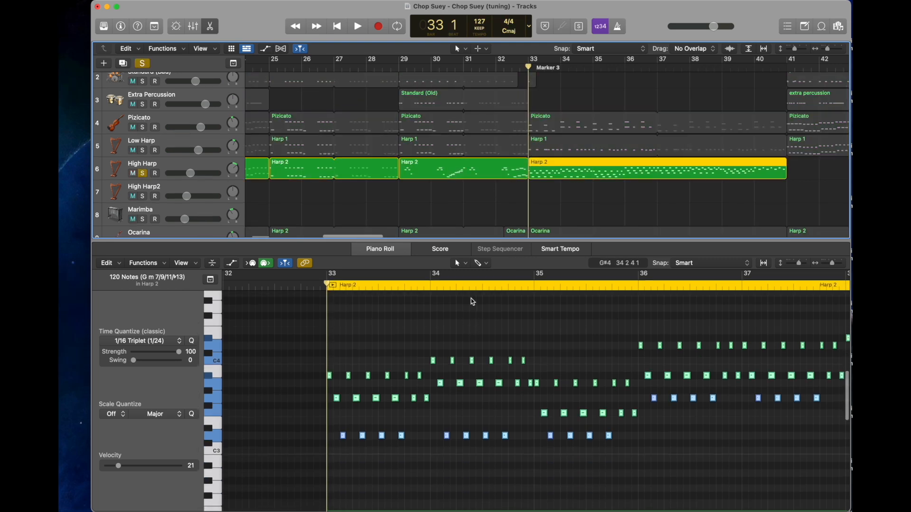
- Select the High Harp track and bring its bar 33 region alone back into the Piano Roll
{"action": "left_click", "coordinate": [125, 165]}
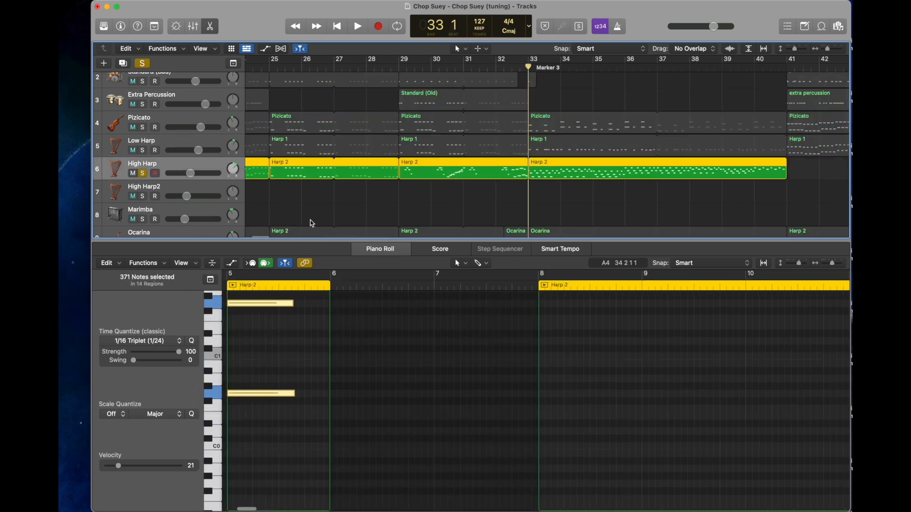
{"action": "left_click", "coordinate": [535, 189]}
{"action": "left_click", "coordinate": [564, 172]}
{"action": "scroll", "coordinate": [644, 376], "scroll_direction": "right", "scroll_amount": 5}
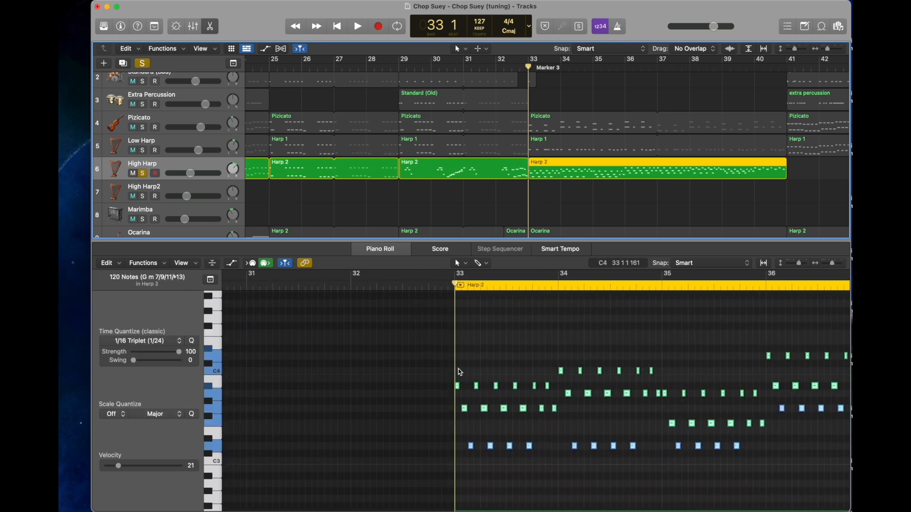
- Deselect the High Harp notes and play the region from bar 33 to its end, following its notes
{"action": "left_click", "coordinate": [411, 368]}
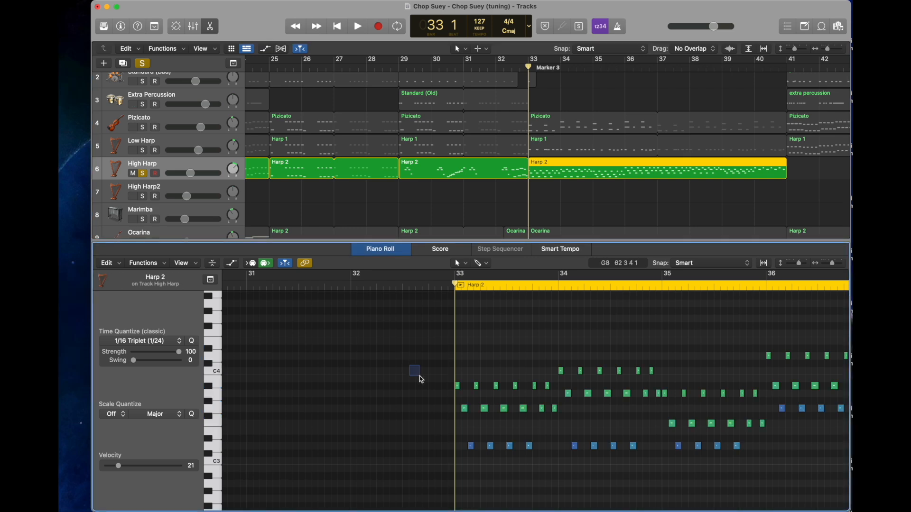
{"action": "left_click_drag", "start_coordinate": [431, 396], "coordinate": [424, 399]}
{"action": "key", "text": "space"}
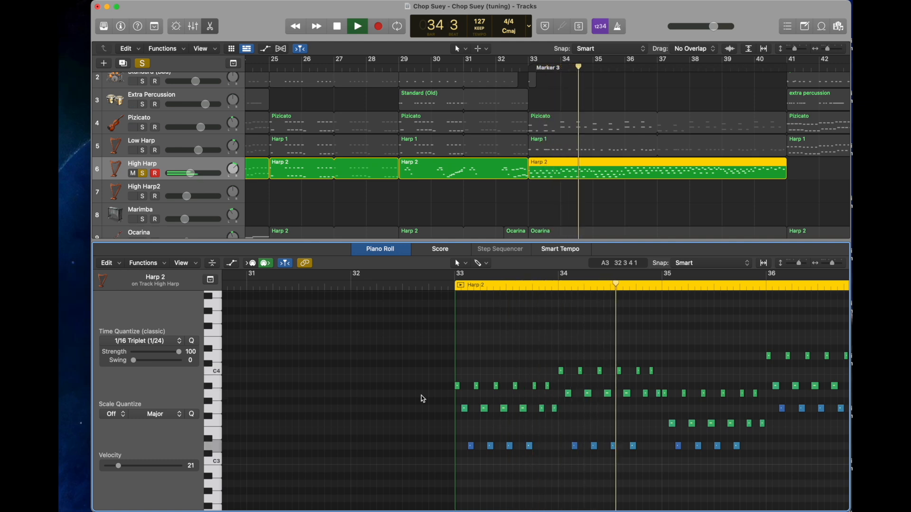
{"action": "scroll", "coordinate": [429, 403], "scroll_direction": "right", "scroll_amount": 1}
{"action": "scroll", "coordinate": [432, 406], "scroll_direction": "right", "scroll_amount": 5}
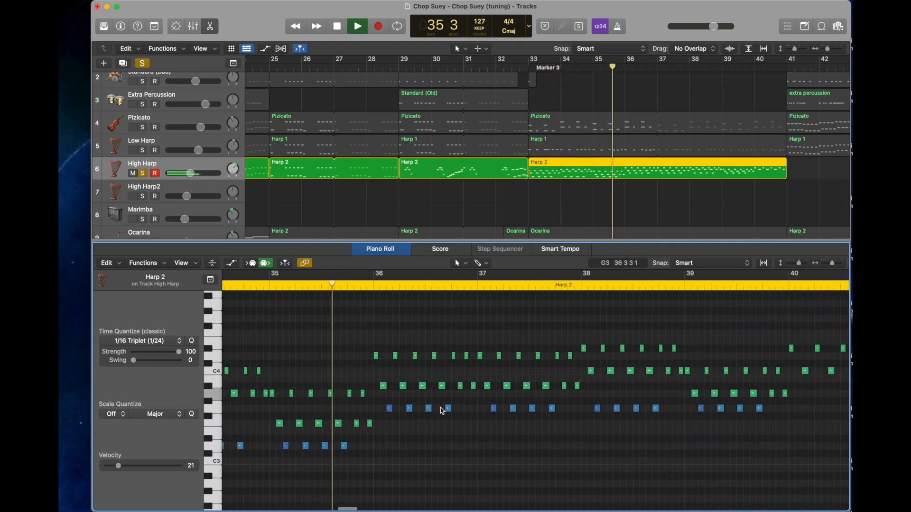
{"action": "scroll", "coordinate": [444, 408], "scroll_direction": "right", "scroll_amount": 2}
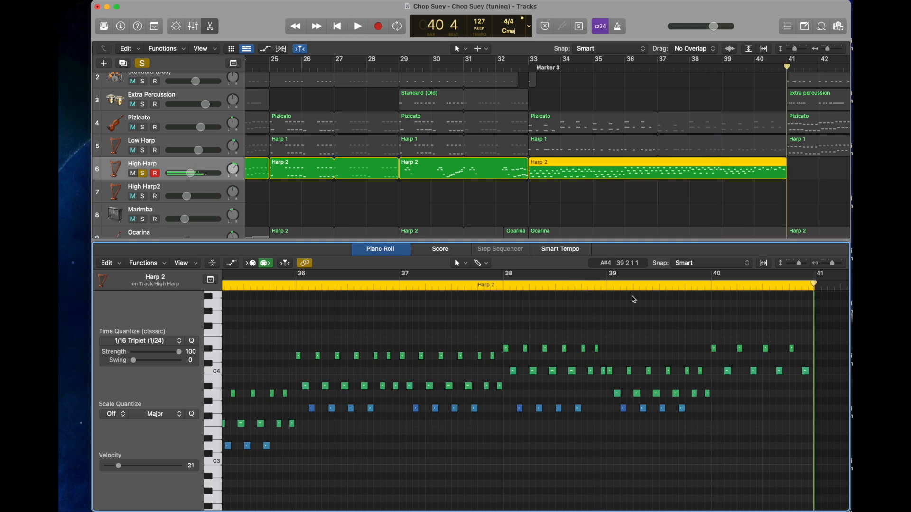
- Return the playhead to bar 33, solo the upper Ocarina track instead of High Harp, and open its bar 33 region in the Piano Roll
{"action": "key", "text": "e"}
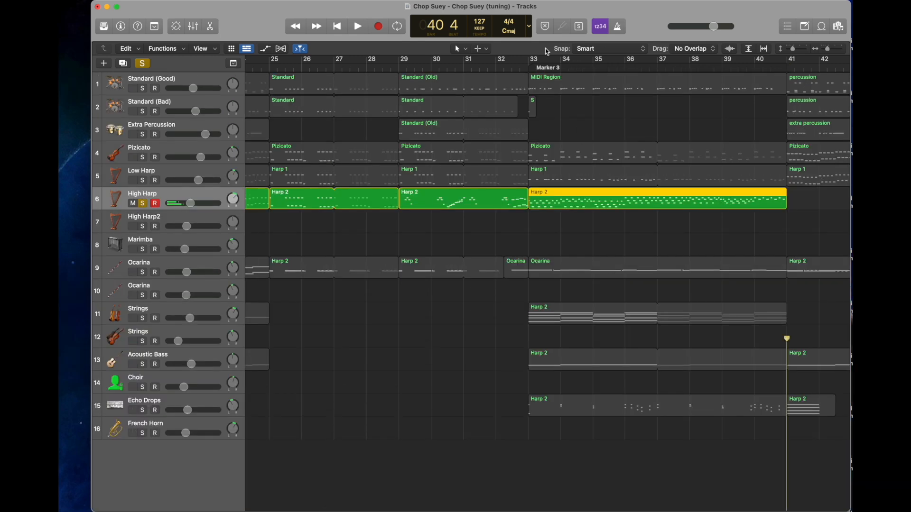
{"action": "left_click", "coordinate": [524, 69]}
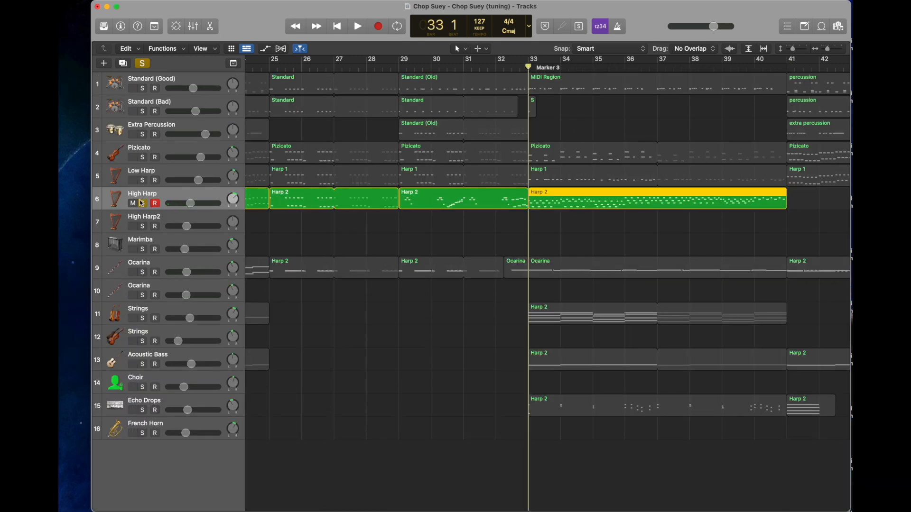
{"action": "left_click", "coordinate": [143, 202]}
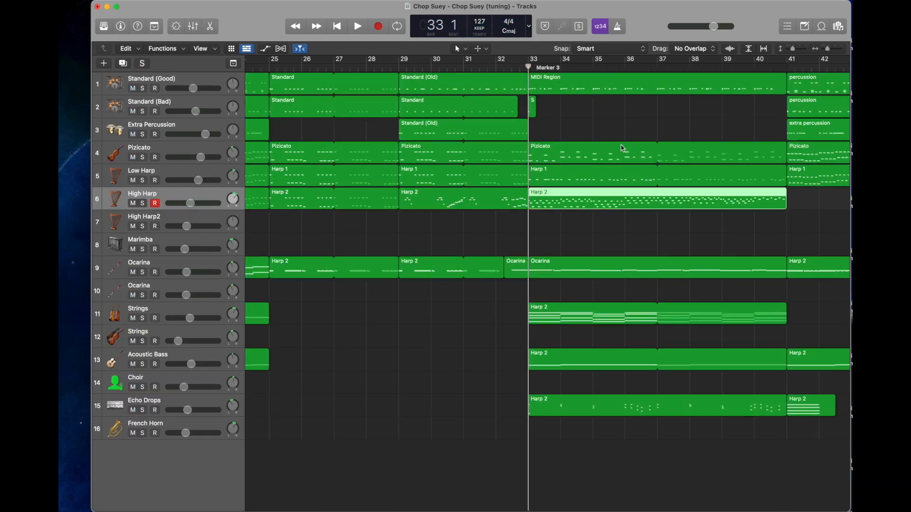
{"action": "left_click", "coordinate": [143, 272]}
{"action": "left_click", "coordinate": [585, 276]}
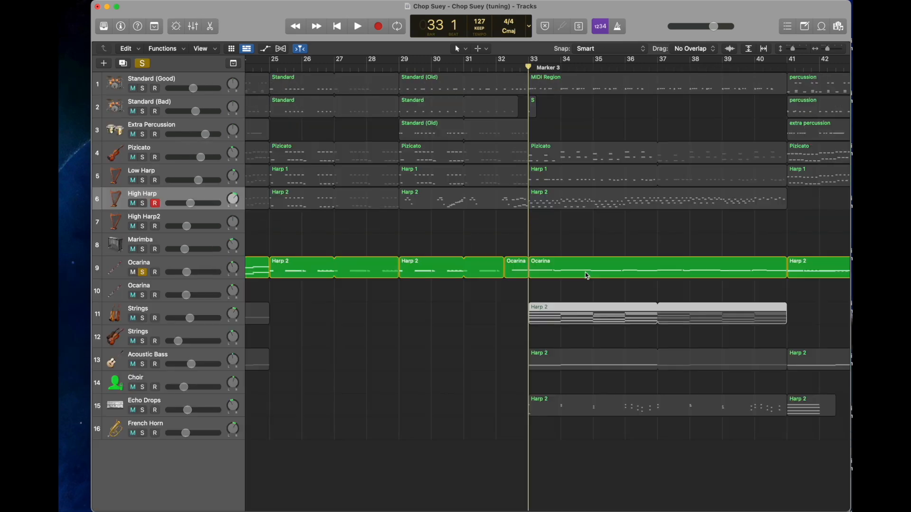
{"action": "double_click", "coordinate": [578, 266]}
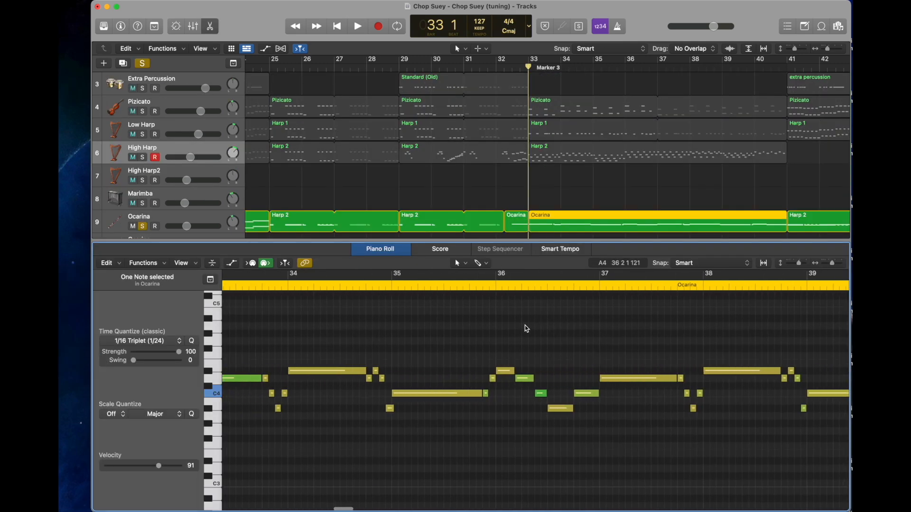
- Play the soloed Ocarina melody from bar 33 into bar 35
{"action": "left_click", "coordinate": [319, 284]}
{"action": "left_click", "coordinate": [333, 285]}
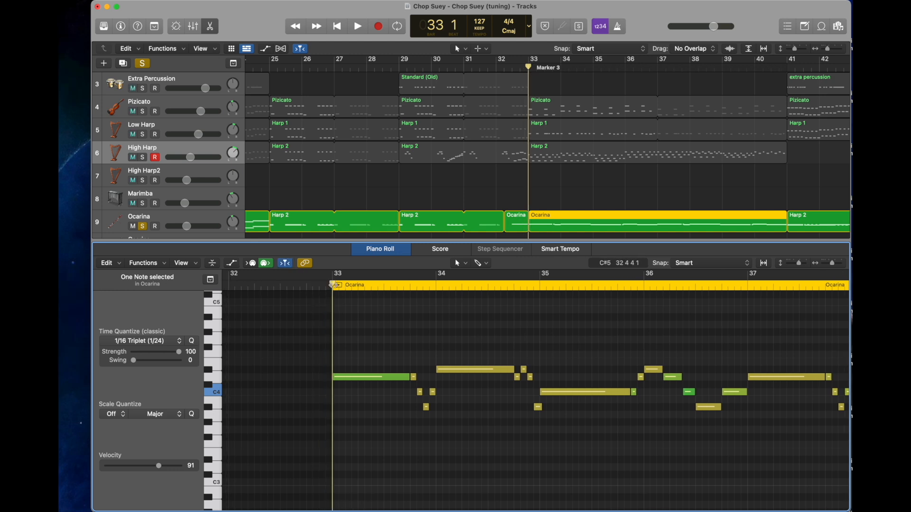
{"action": "scroll", "coordinate": [497, 164], "scroll_direction": "down", "scroll_amount": 5}
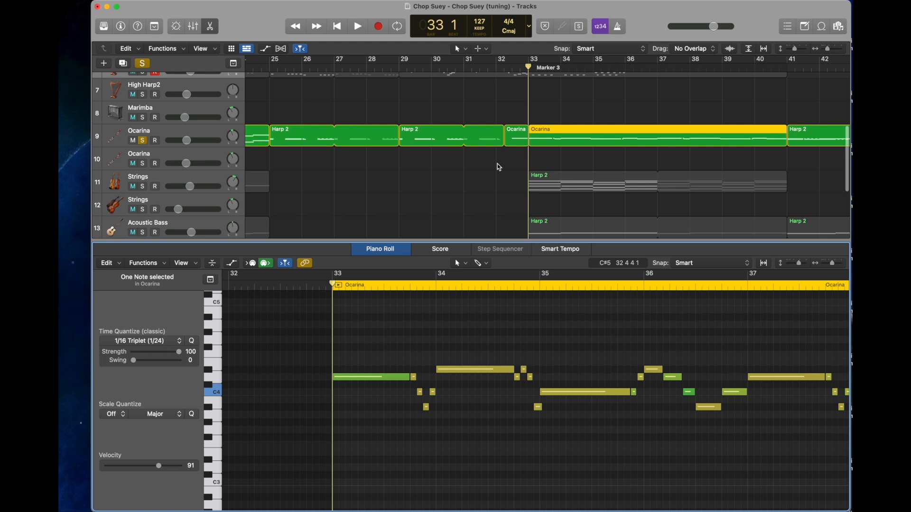
{"action": "key", "text": "space"}
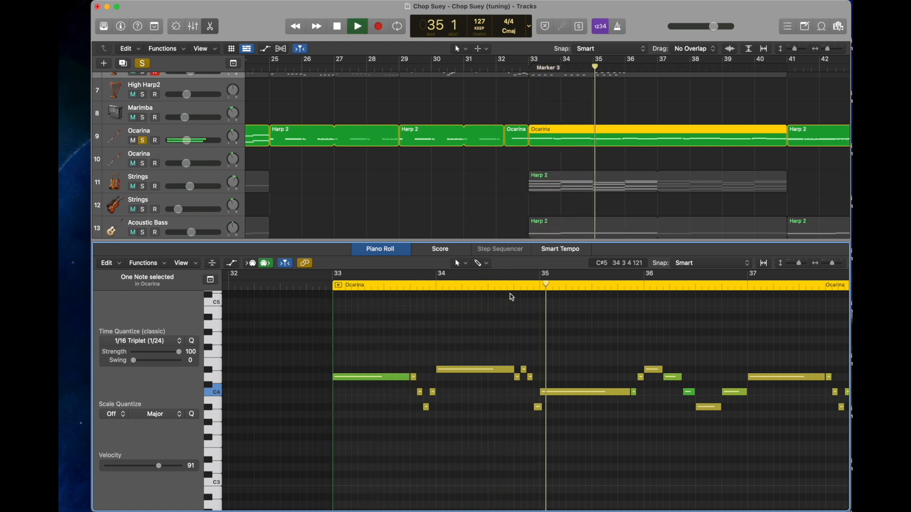
{"action": "key", "text": "space"}
- Select the four short Ocarina notes at the end of bar 33 and examine the rest of the melody through bar 40
{"action": "left_click_drag", "start_coordinate": [411, 425], "coordinate": [435, 368]}
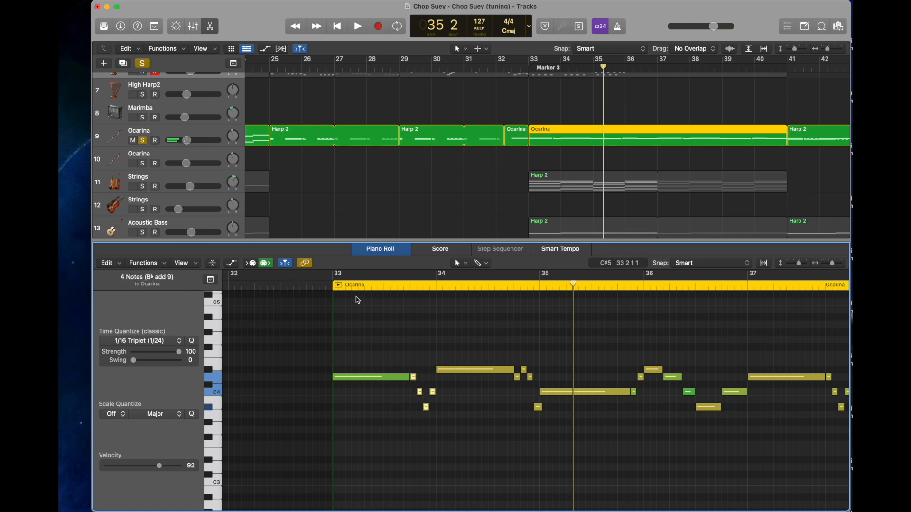
{"action": "scroll", "coordinate": [427, 368], "scroll_direction": "right", "scroll_amount": 3}
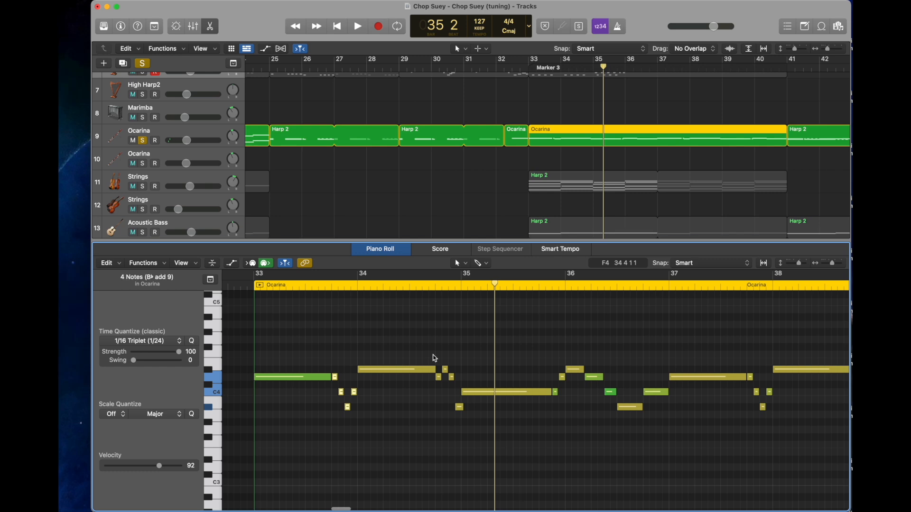
{"action": "scroll", "coordinate": [431, 374], "scroll_direction": "right", "scroll_amount": 10}
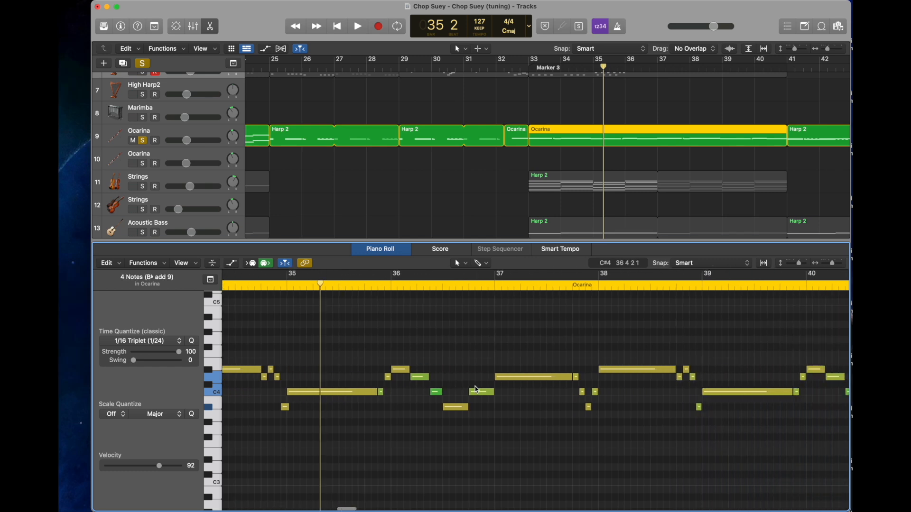
{"action": "scroll", "coordinate": [474, 384], "scroll_direction": "left", "scroll_amount": 4}
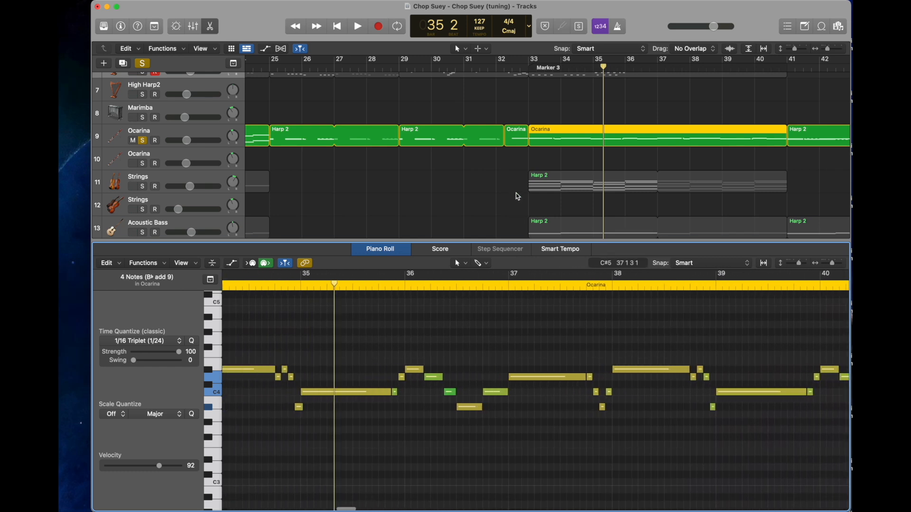
- Return the playhead to bar 33 and solo the Strings track 11 instead of Ocarina
{"action": "left_click", "coordinate": [526, 72]}
{"action": "left_click", "coordinate": [142, 186]}
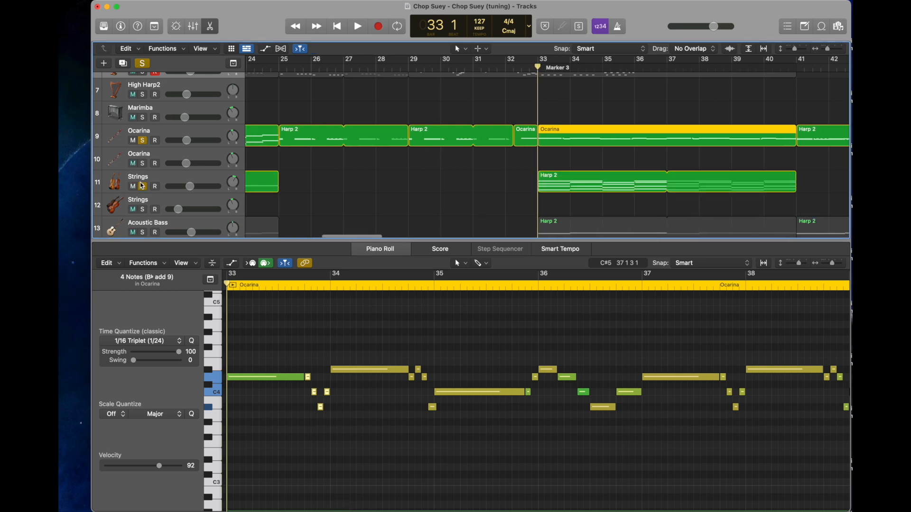
{"action": "left_click", "coordinate": [143, 140]}
{"action": "scroll", "coordinate": [508, 164], "scroll_direction": "up", "scroll_amount": 4}
{"action": "scroll", "coordinate": [508, 165], "scroll_direction": "down", "scroll_amount": 6}
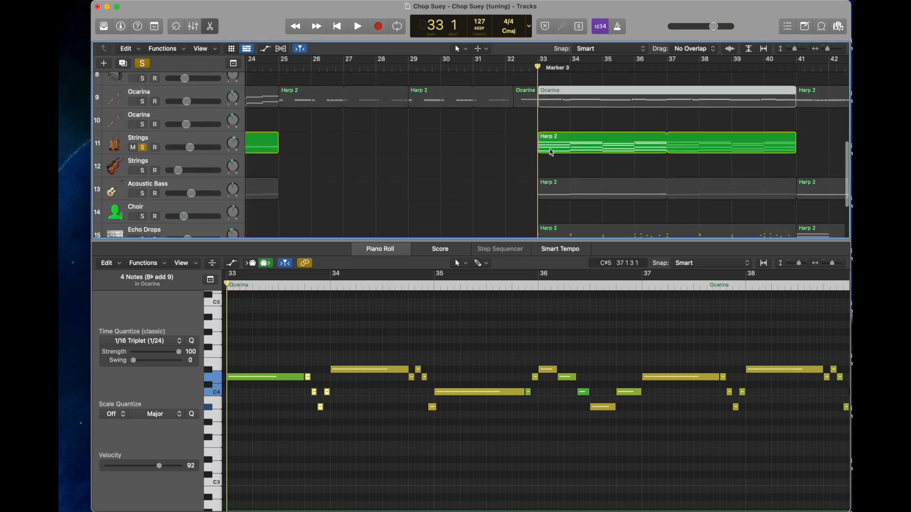
- Show the Strings region at bar 33 in the Piano Roll and play its chords through bar 36
{"action": "left_click", "coordinate": [553, 150]}
{"action": "scroll", "coordinate": [423, 377], "scroll_direction": "left", "scroll_amount": 5}
{"action": "scroll", "coordinate": [423, 378], "scroll_direction": "down", "scroll_amount": 3}
{"action": "key", "text": "space"}
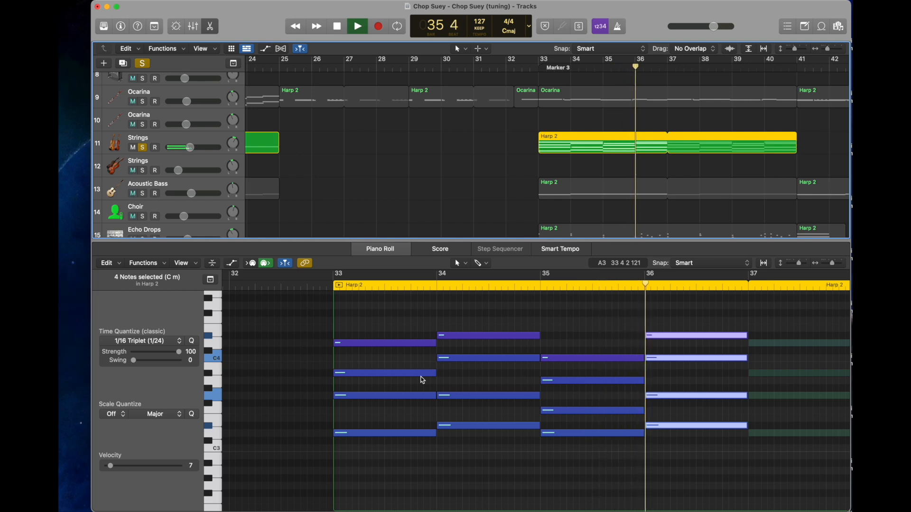
{"action": "key", "text": "space"}
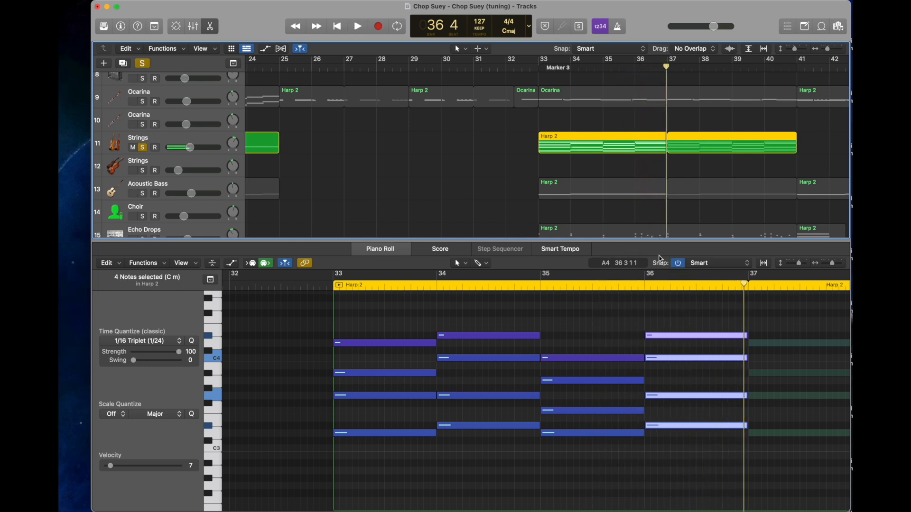
- Return the playhead to bar 33, solo Echo Drops instead of Strings, and show its bar 33 region in the Piano Roll
{"action": "scroll", "coordinate": [620, 216], "scroll_direction": "down", "scroll_amount": 2}
{"action": "scroll", "coordinate": [620, 216], "scroll_direction": "down", "scroll_amount": 2}
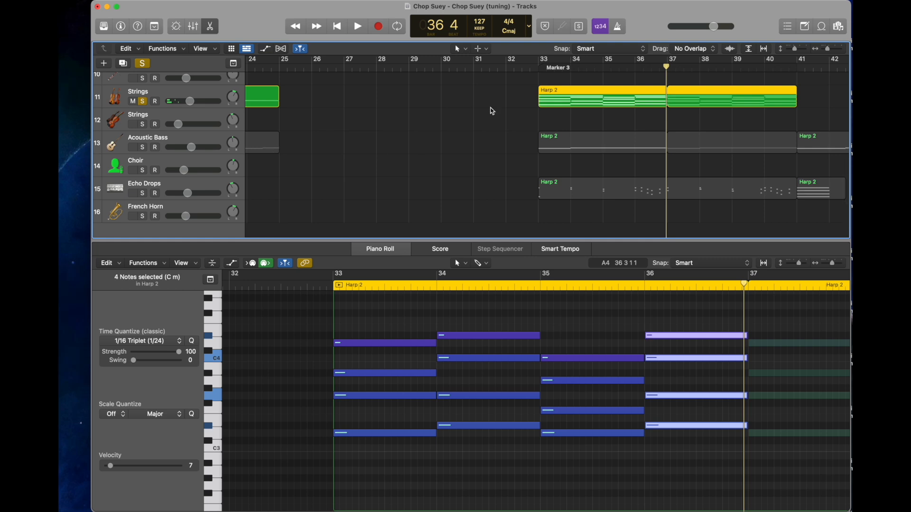
{"action": "left_click", "coordinate": [538, 70]}
{"action": "left_click", "coordinate": [144, 193]}
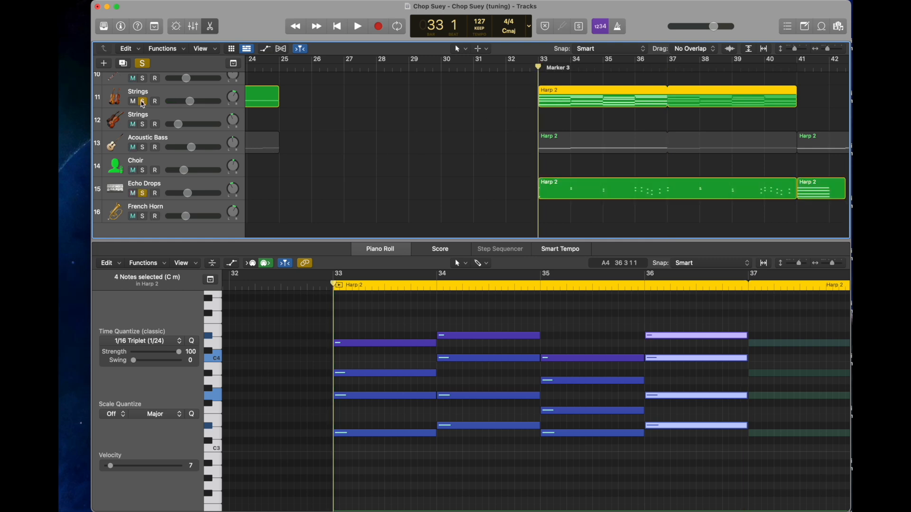
{"action": "left_click", "coordinate": [143, 101]}
{"action": "left_click", "coordinate": [554, 196]}
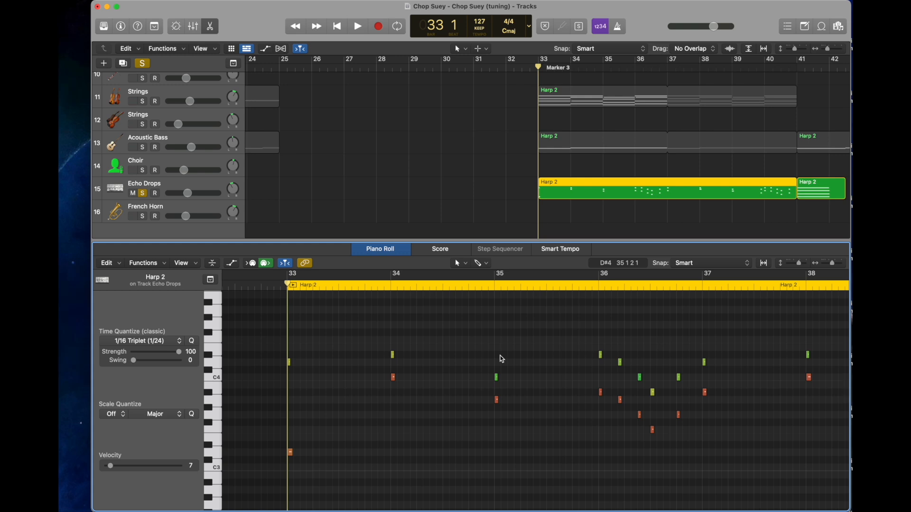
- Select the Echo Drops track and bring its bar 33 region alone back into the Piano Roll
{"action": "left_click", "coordinate": [121, 189]}
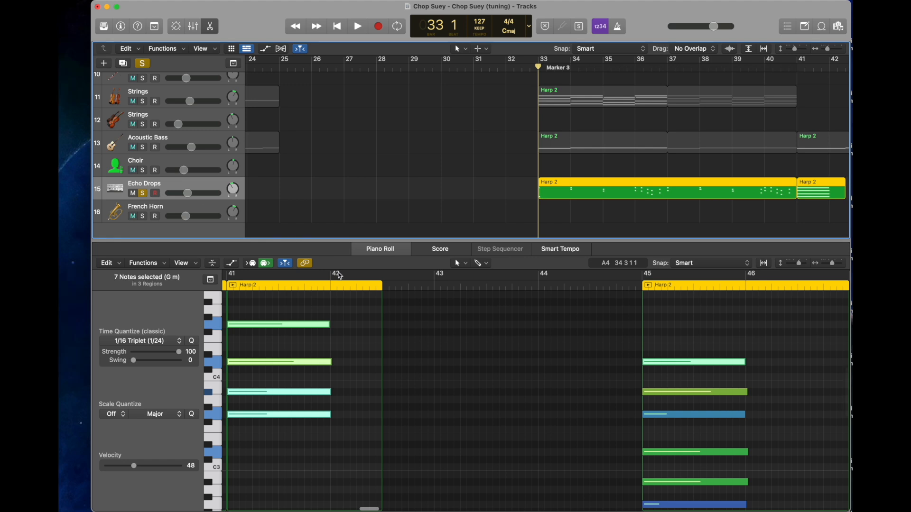
{"action": "left_click", "coordinate": [562, 222]}
{"action": "left_click", "coordinate": [559, 193]}
{"action": "scroll", "coordinate": [481, 396], "scroll_direction": "left", "scroll_amount": 5}
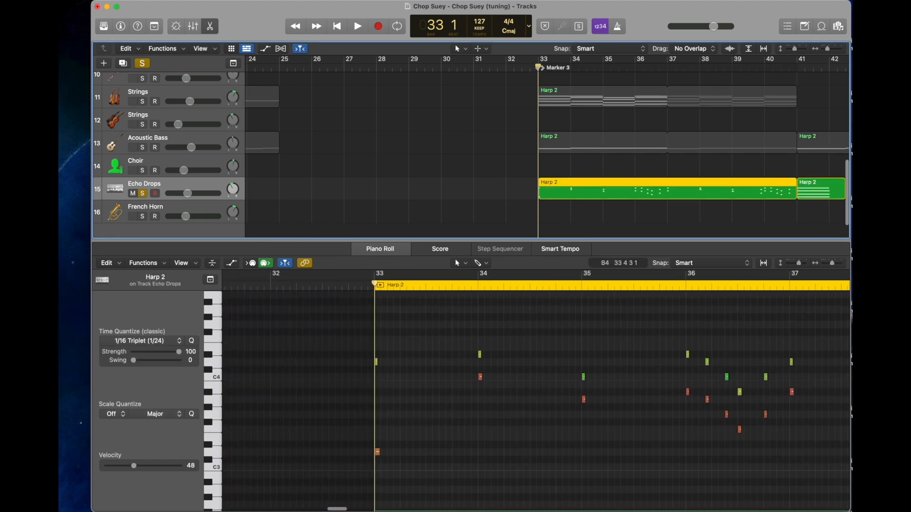
- Highlight the low and the high Echo Drops note at bar 33 in turn, and play the region from there
{"action": "left_click_drag", "start_coordinate": [431, 471], "coordinate": [368, 447]}
{"action": "left_click_drag", "start_coordinate": [406, 400], "coordinate": [352, 335]}
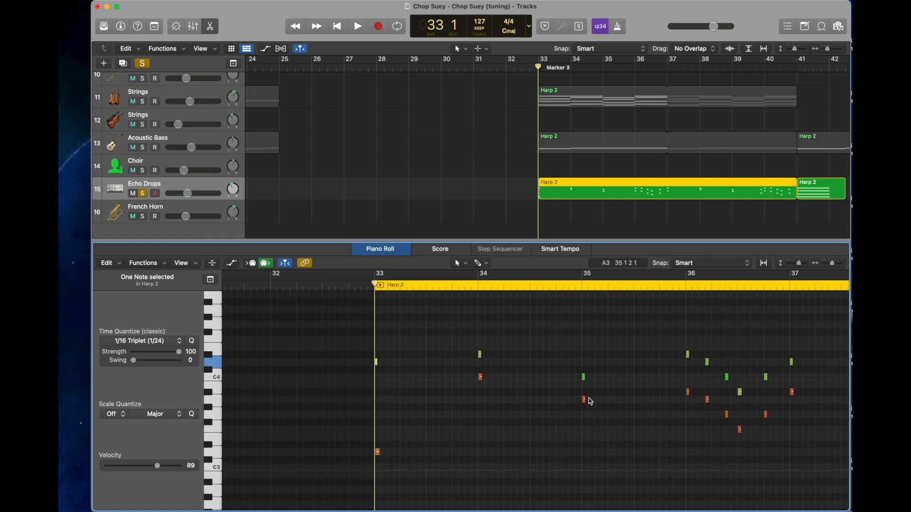
{"action": "key", "text": "space"}
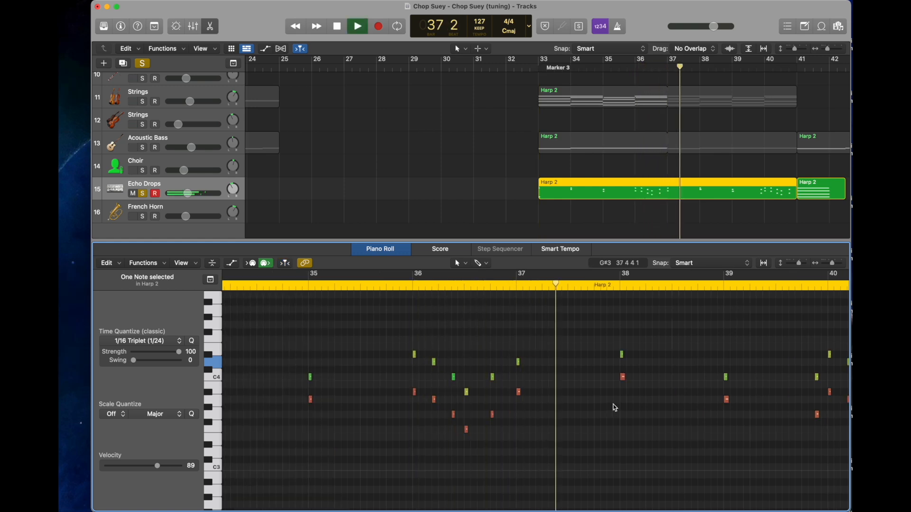
- Stop playback and highlight the high and the low Echo Drops note at bar 36 in turn
{"action": "key", "text": "space"}
{"action": "left_click", "coordinate": [393, 349]}
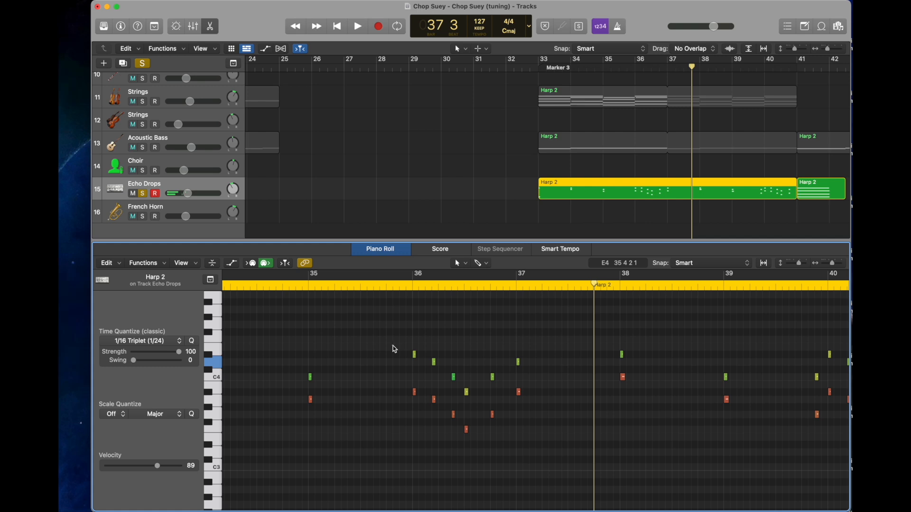
{"action": "left_click_drag", "start_coordinate": [404, 359], "coordinate": [419, 365]}
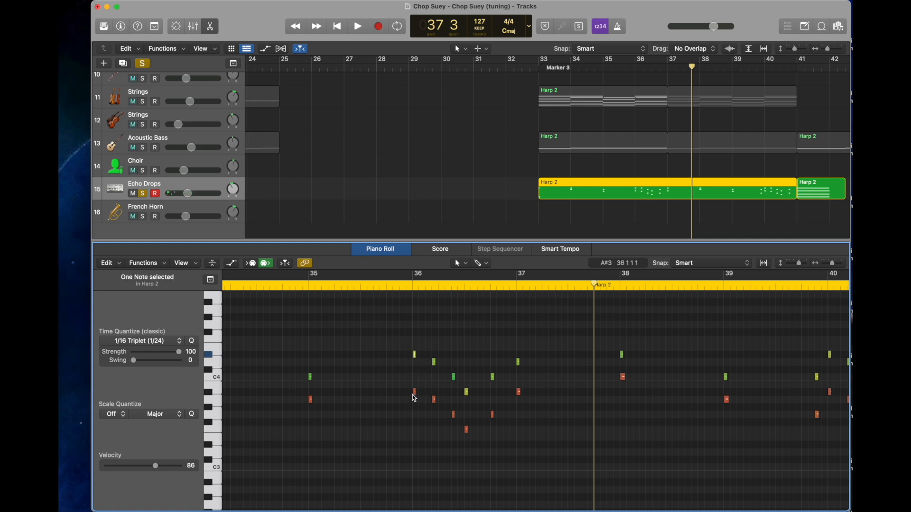
{"action": "mouse_move", "coordinate": [415, 394]}
{"action": "left_click", "coordinate": [416, 392]}
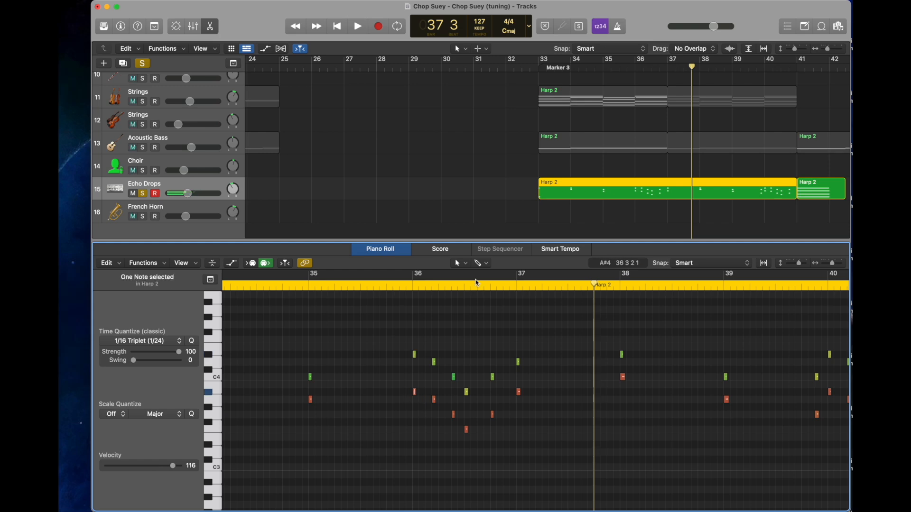
- Show the Echo Drops region at bar 41 in the Piano Roll and play its chord
{"action": "left_click_drag", "start_coordinate": [502, 239], "coordinate": [503, 443]}
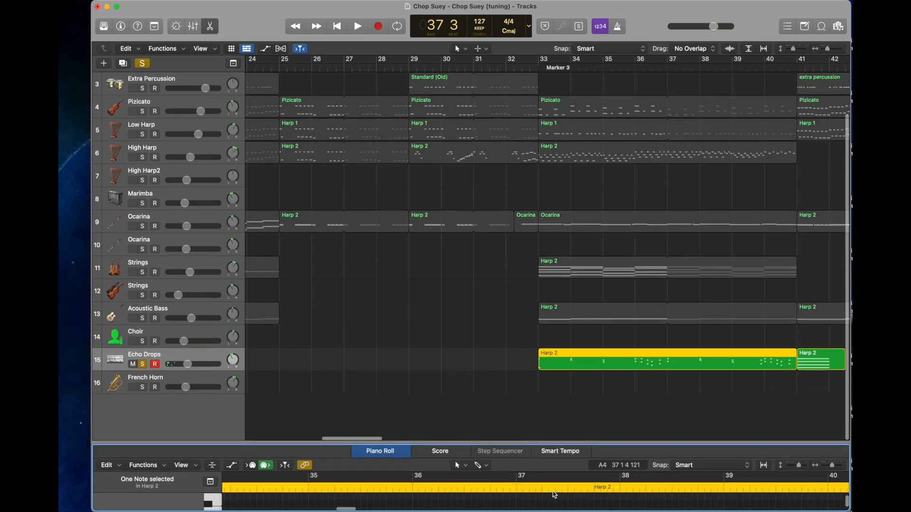
{"action": "scroll", "coordinate": [617, 305], "scroll_direction": "right", "scroll_amount": 5}
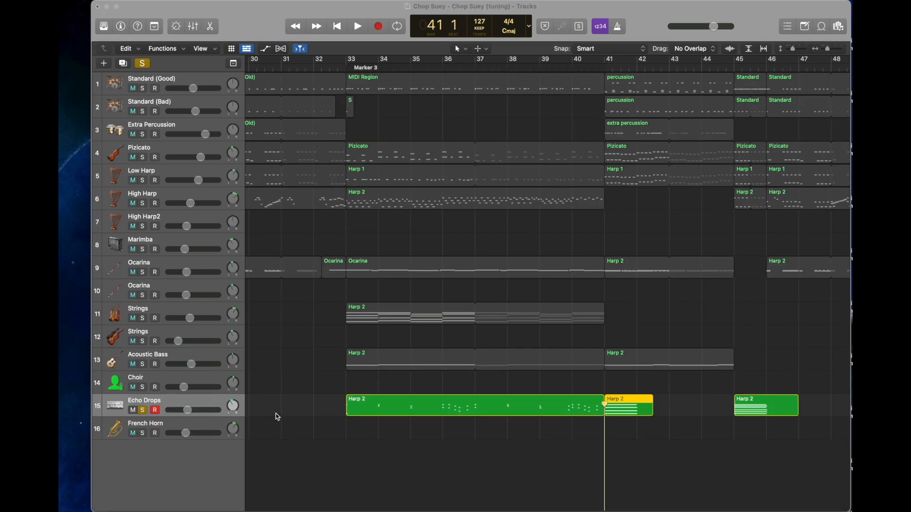
{"action": "left_click", "coordinate": [643, 387]}
{"action": "left_click", "coordinate": [622, 400]}
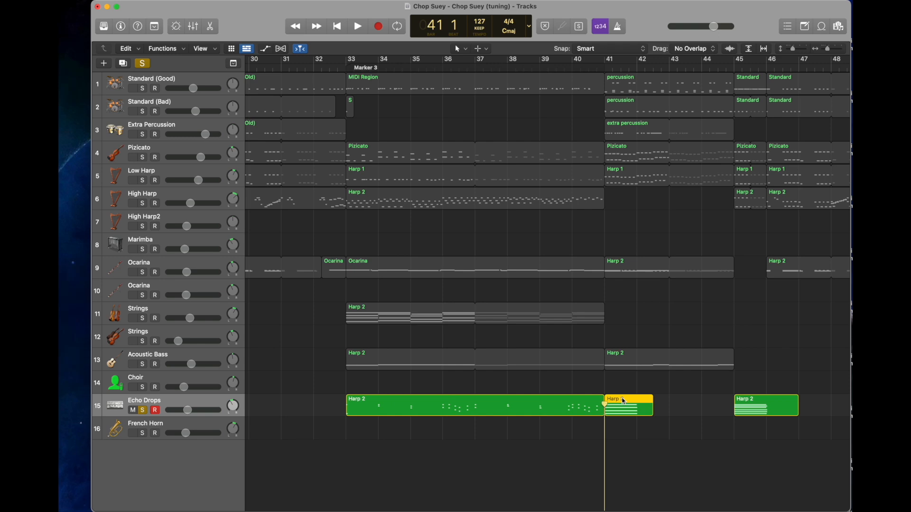
{"action": "double_click", "coordinate": [624, 409]}
{"action": "left_click_drag", "start_coordinate": [597, 67], "coordinate": [604, 69]}
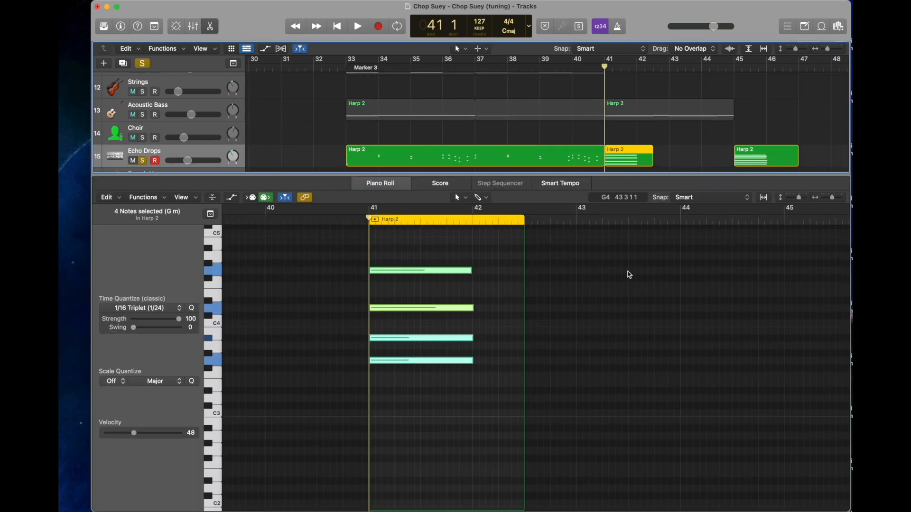
{"action": "key", "text": "space"}
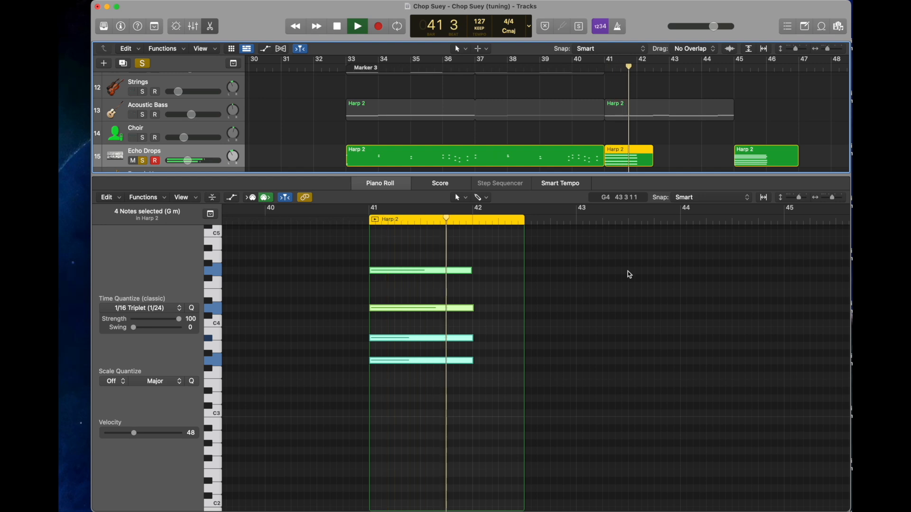
{"action": "key", "text": "space"}
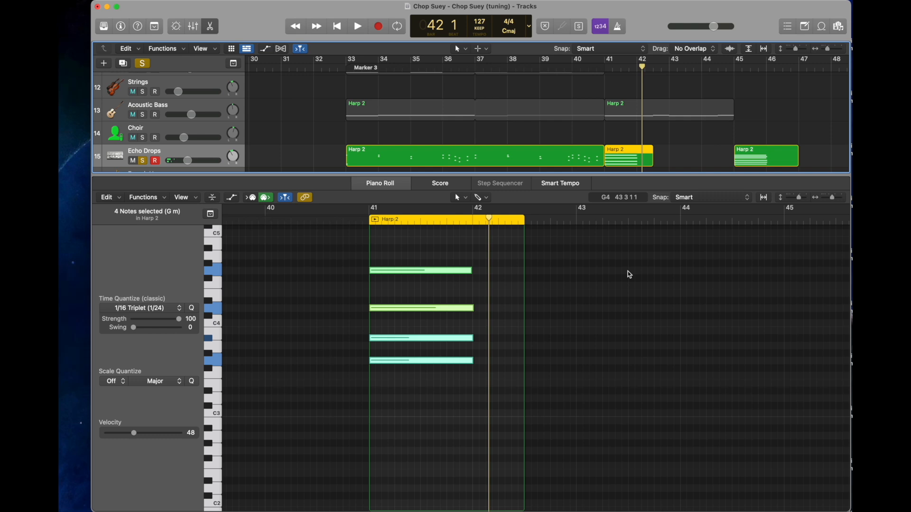
- Return the playhead to bar 41, unsolo and mute Echo Drops, and briefly play the other tracks
{"action": "left_click_drag", "start_coordinate": [646, 174], "coordinate": [701, 463]}
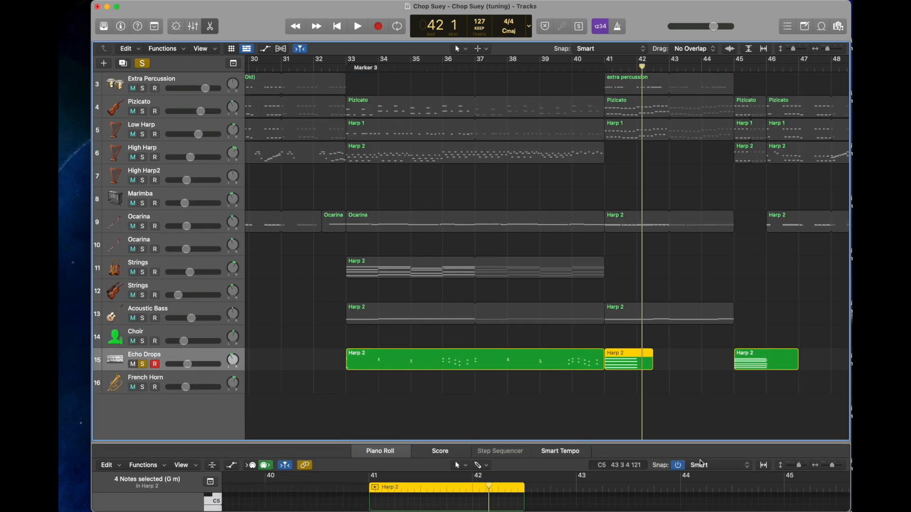
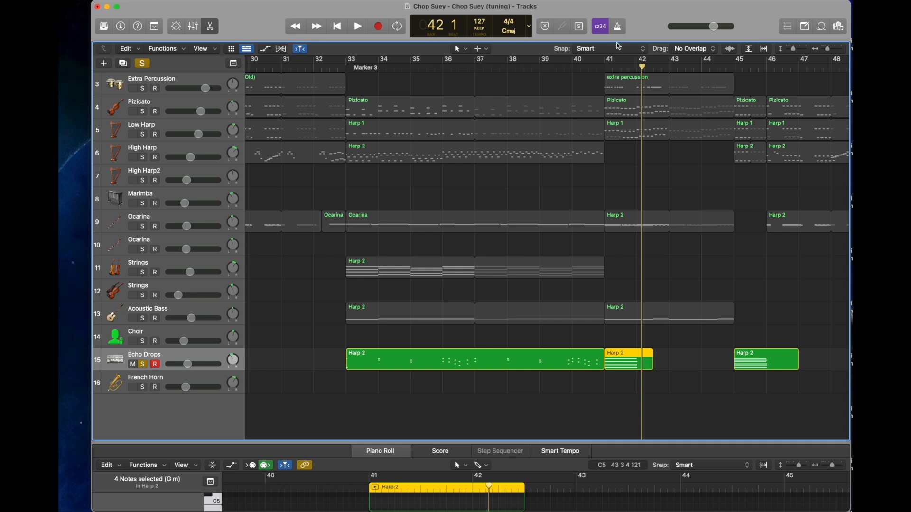
{"action": "left_click", "coordinate": [609, 62]}
{"action": "scroll", "coordinate": [690, 114], "scroll_direction": "right", "scroll_amount": 8}
{"action": "left_click", "coordinate": [488, 66]}
{"action": "left_click", "coordinate": [359, 67]}
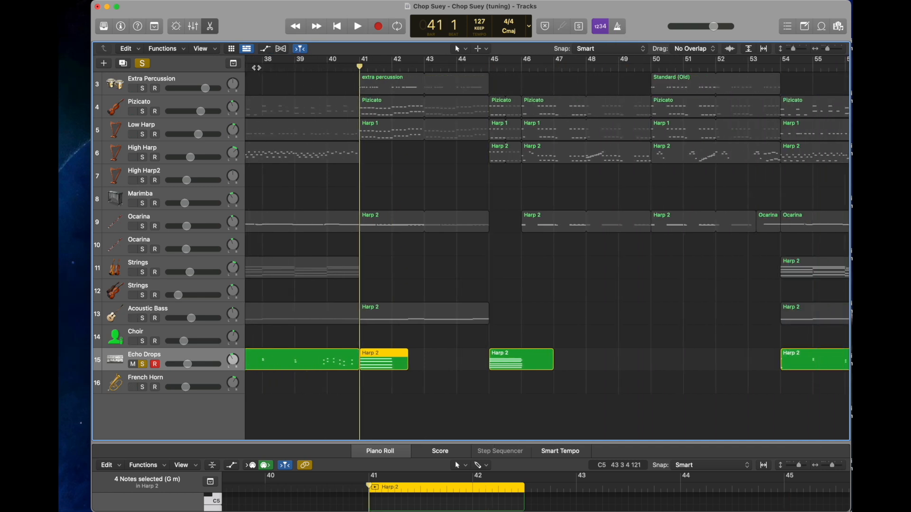
{"action": "left_click", "coordinate": [143, 364]}
{"action": "left_click", "coordinate": [134, 365]}
{"action": "key", "text": "space"}
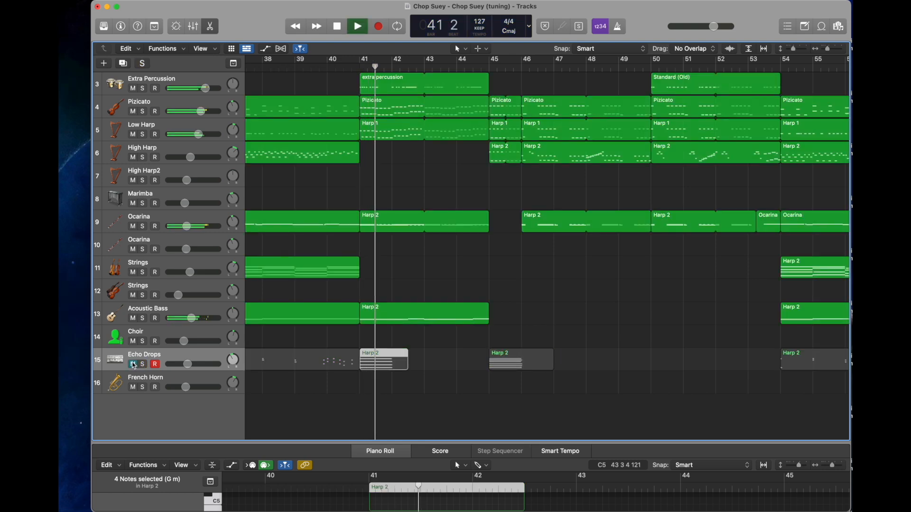
{"action": "key", "text": "space"}
- Solo High Harp, Low Harp and Pizicato, and play them together from bar 45
{"action": "left_click", "coordinate": [486, 68]}
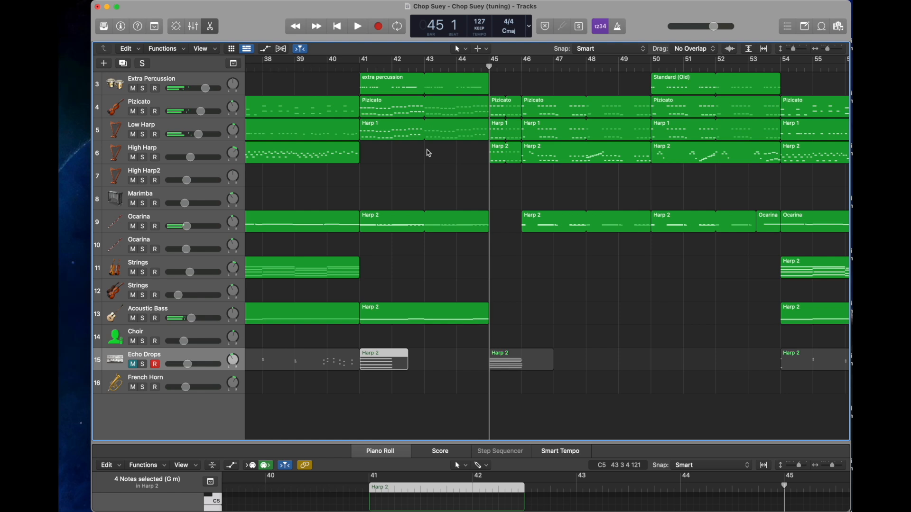
{"action": "scroll", "coordinate": [459, 165], "scroll_direction": "up", "scroll_amount": 3}
{"action": "scroll", "coordinate": [460, 165], "scroll_direction": "down", "scroll_amount": 1}
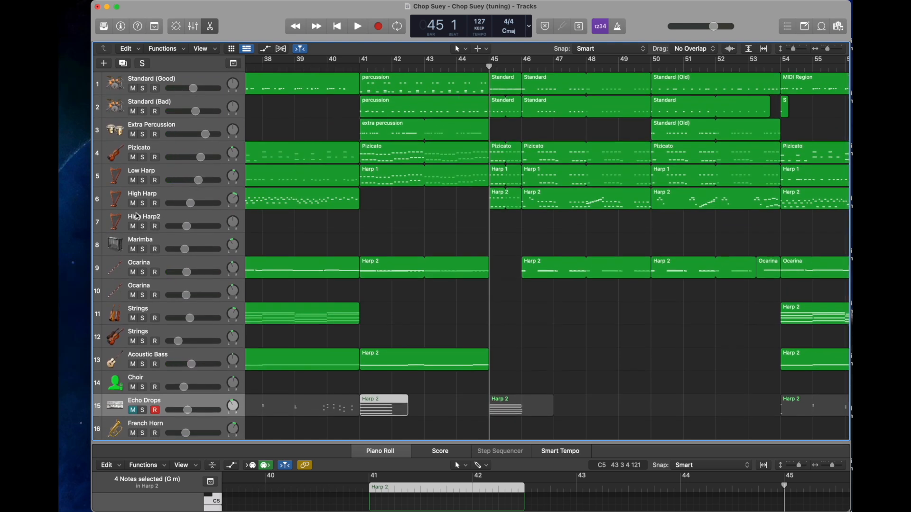
{"action": "left_click", "coordinate": [143, 203]}
{"action": "left_click", "coordinate": [143, 180]}
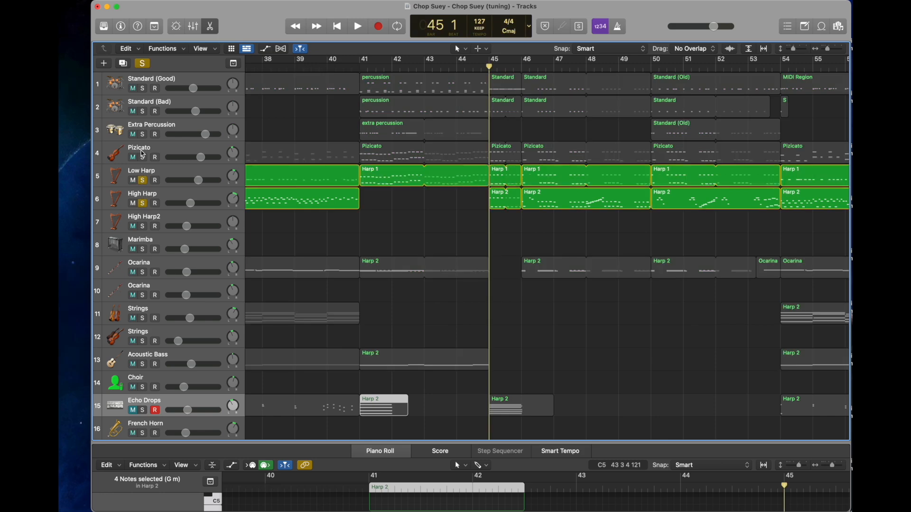
{"action": "left_click", "coordinate": [143, 158]}
{"action": "key", "text": "space"}
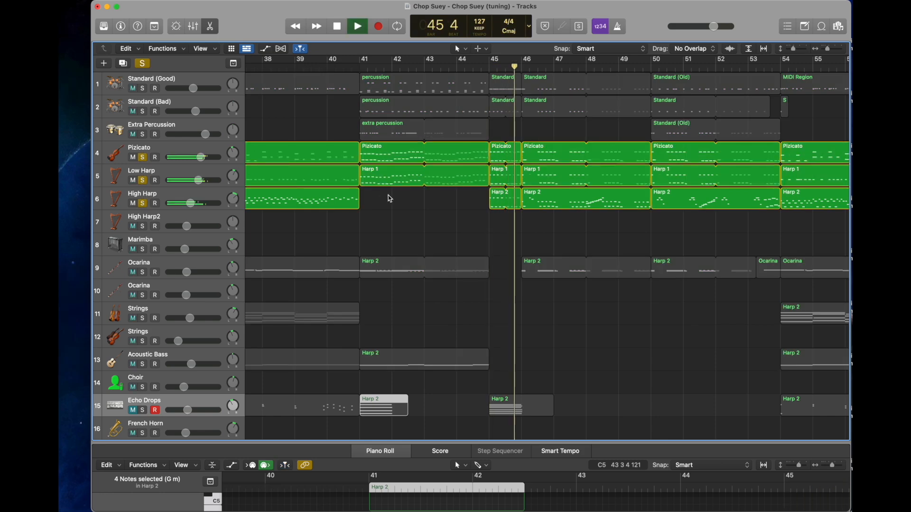
{"action": "key", "text": "space"}
- Solo only Echo Drops, show its bar 45 region in the Piano Roll, and play the chord
{"action": "left_click", "coordinate": [143, 411]}
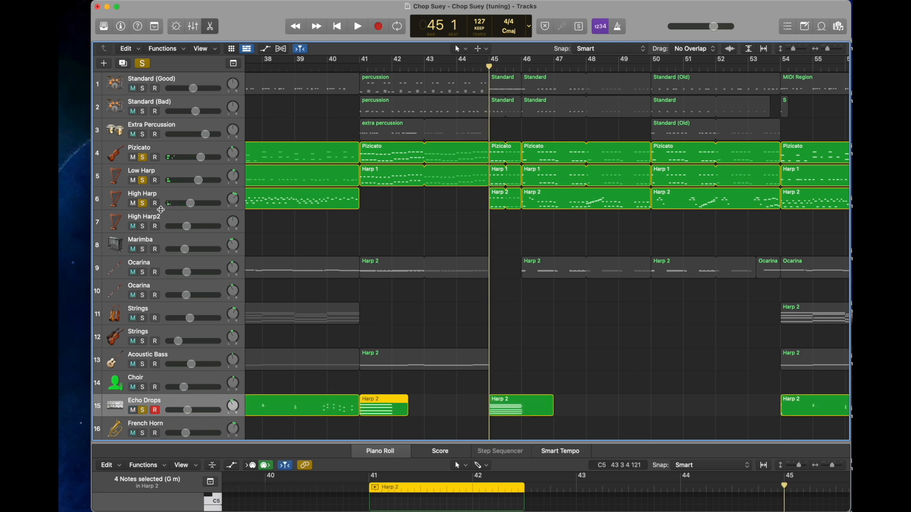
{"action": "left_click", "coordinate": [143, 204]}
{"action": "left_click", "coordinate": [515, 404]}
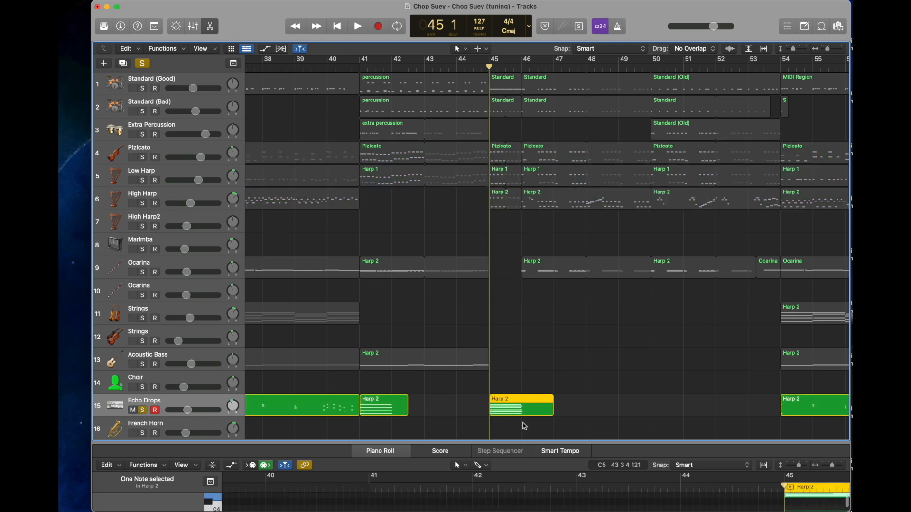
{"action": "double_click", "coordinate": [514, 402]}
{"action": "double_click", "coordinate": [514, 401]}
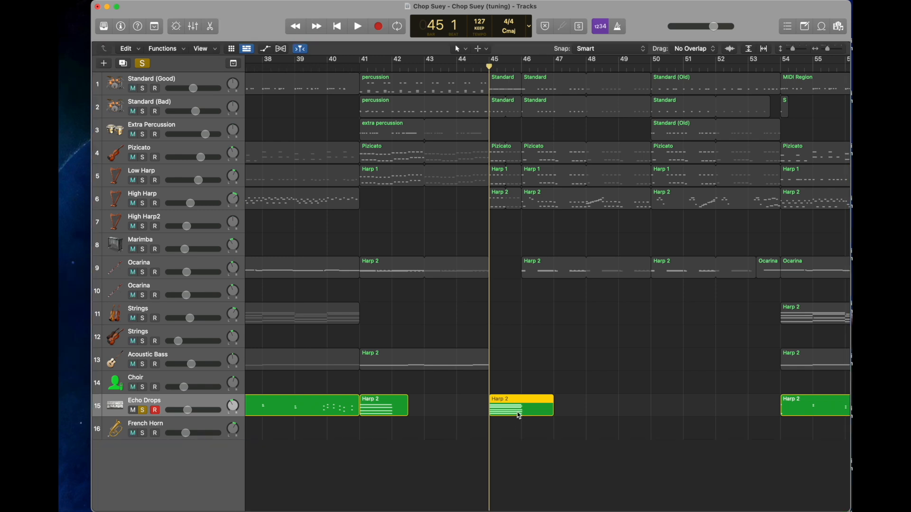
{"action": "double_click", "coordinate": [516, 414]}
{"action": "left_click_drag", "start_coordinate": [524, 443], "coordinate": [536, 176]}
{"action": "scroll", "coordinate": [638, 321], "scroll_direction": "right", "scroll_amount": 10}
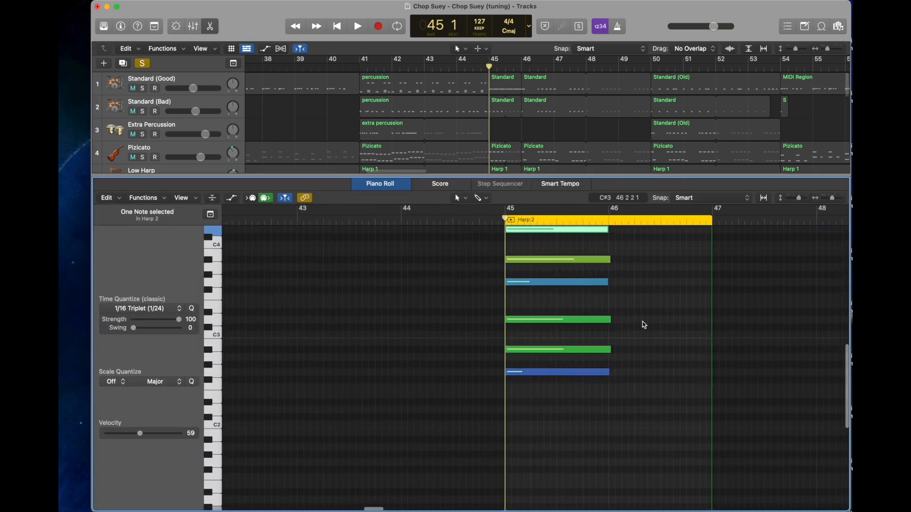
{"action": "scroll", "coordinate": [641, 324], "scroll_direction": "up", "scroll_amount": 4}
{"action": "key", "text": "space"}
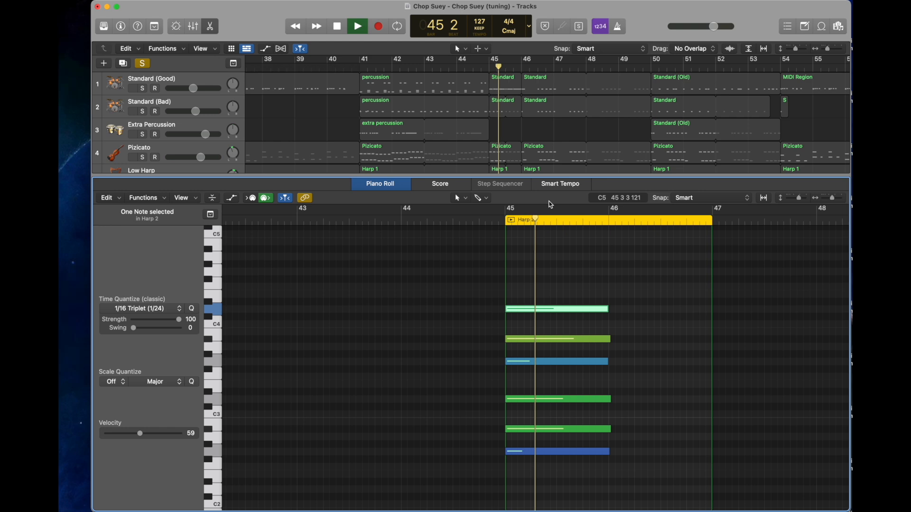
{"action": "key", "text": "space"}
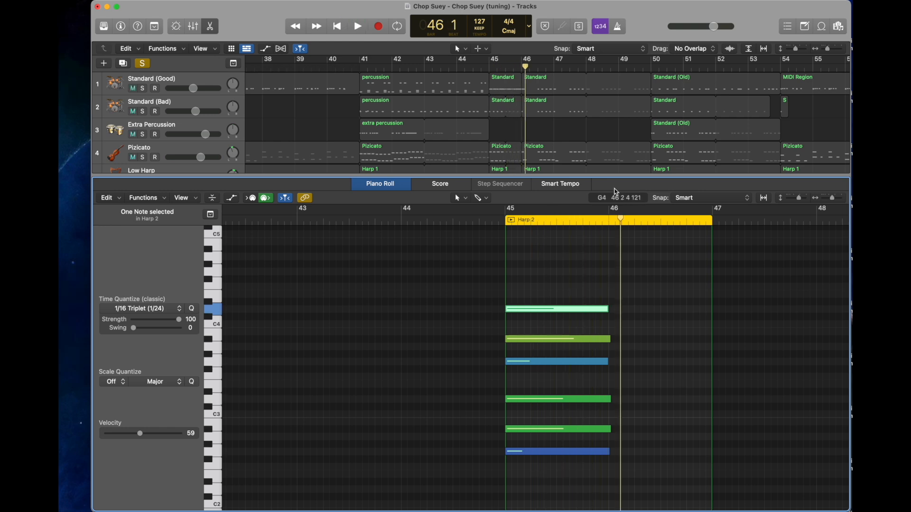
- Hide the Piano Roll, solo Standard (Good) alongside Echo Drops, and play bar 45
{"action": "key", "text": "p"}
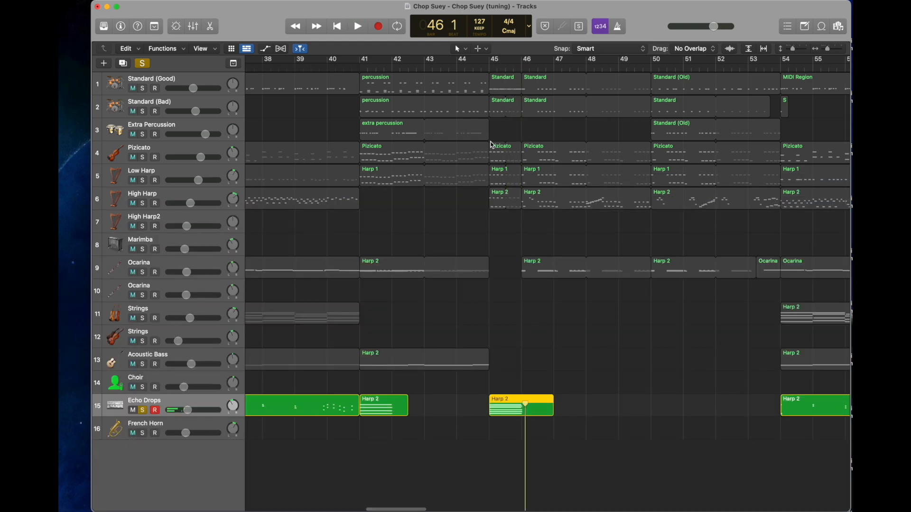
{"action": "left_click", "coordinate": [486, 75]}
{"action": "left_click", "coordinate": [489, 64]}
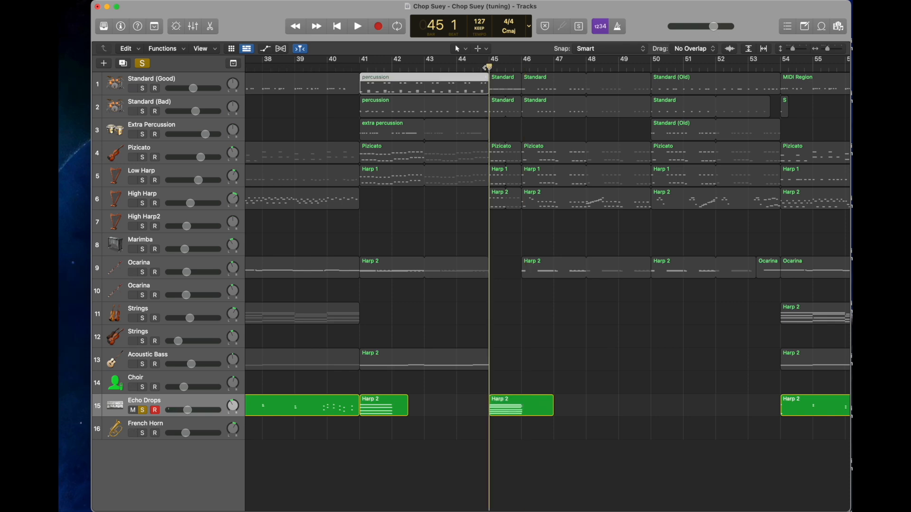
{"action": "left_click", "coordinate": [143, 88]}
{"action": "key", "text": "space"}
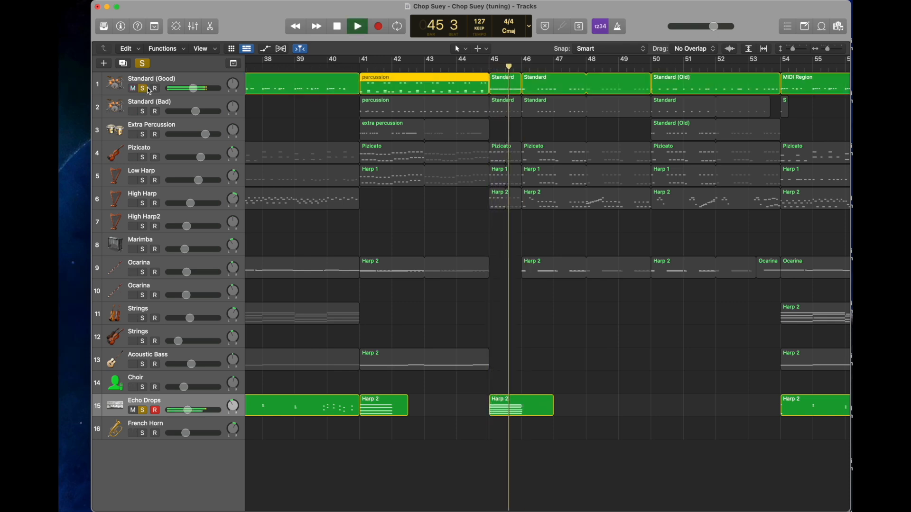
{"action": "key", "text": "space"}
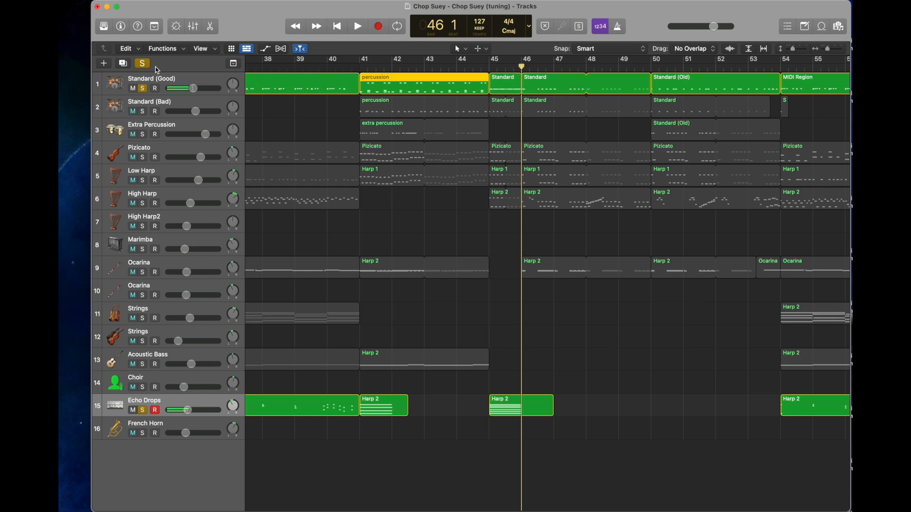
- Clear all solos and show the High Harp region at bar 46 in the Piano Roll
{"action": "key", "text": "s"}
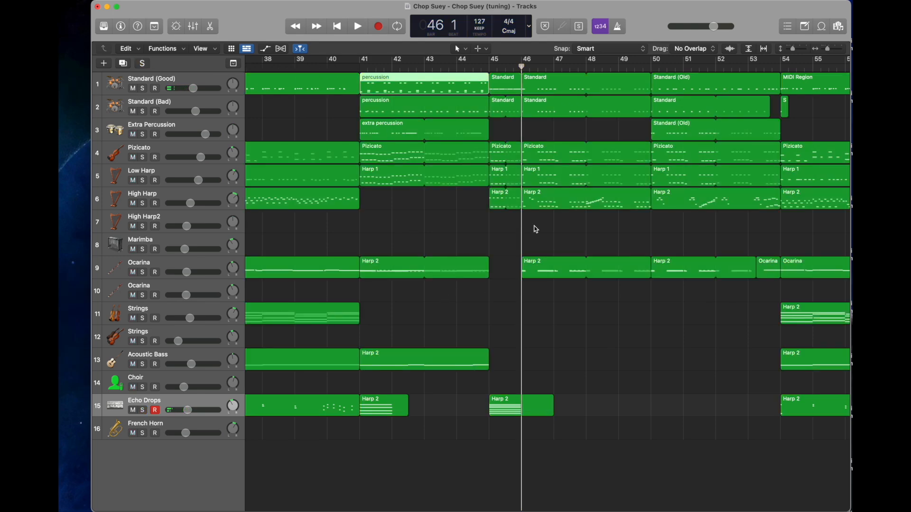
{"action": "scroll", "coordinate": [535, 228], "scroll_direction": "left", "scroll_amount": 15}
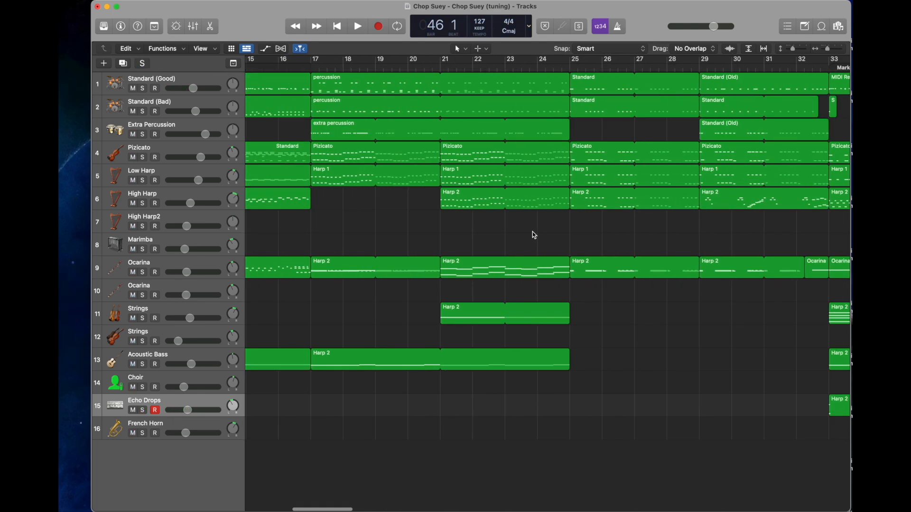
{"action": "scroll", "coordinate": [534, 232], "scroll_direction": "right", "scroll_amount": 12}
{"action": "scroll", "coordinate": [510, 233], "scroll_direction": "right", "scroll_amount": 4}
{"action": "left_click", "coordinate": [503, 216]}
{"action": "left_click", "coordinate": [516, 206]}
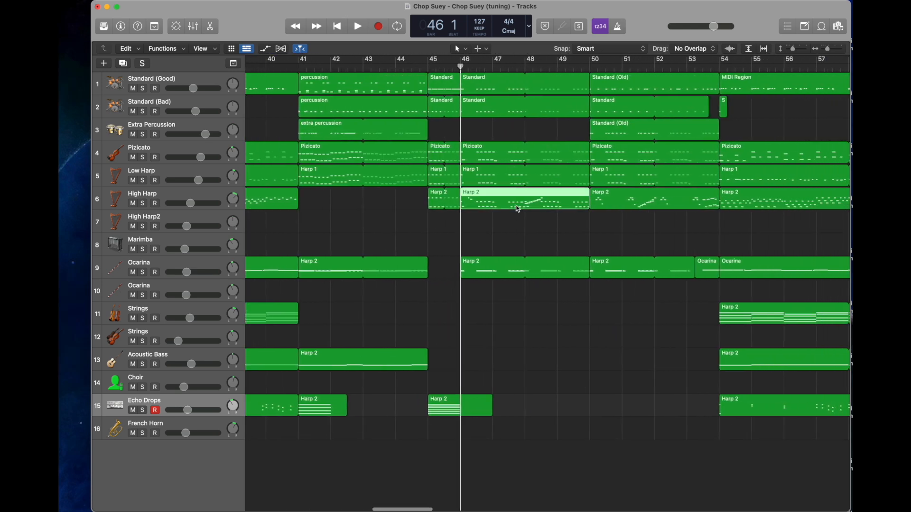
{"action": "double_click", "coordinate": [517, 209]}
{"action": "scroll", "coordinate": [571, 313], "scroll_direction": "right", "scroll_amount": 4}
{"action": "scroll", "coordinate": [536, 286], "scroll_direction": "down", "scroll_amount": 2}
{"action": "scroll", "coordinate": [526, 287], "scroll_direction": "down", "scroll_amount": 1}
- Play the full arrangement from bar 46 and stop shortly after the start of bar 54
{"action": "key", "text": "space"}
{"action": "key", "text": "space"}
{"action": "left_click", "coordinate": [617, 223]}
{"action": "scroll", "coordinate": [593, 306], "scroll_direction": "right", "scroll_amount": 5}
{"action": "key", "text": "space"}
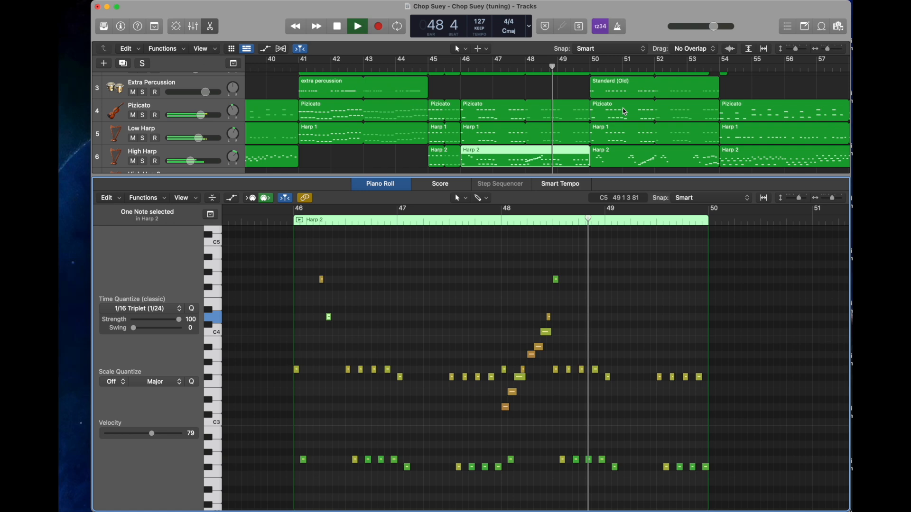
{"action": "key", "text": "space"}
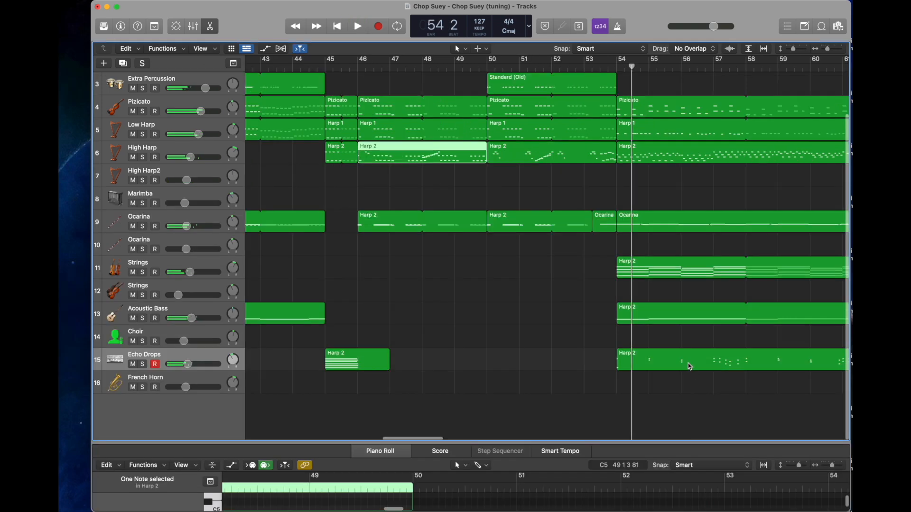
- Look over the arrangement from bar 41 to bar 73 and place the playhead at bar 62
{"action": "scroll", "coordinate": [687, 364], "scroll_direction": "right", "scroll_amount": 4}
{"action": "scroll", "coordinate": [687, 364], "scroll_direction": "left", "scroll_amount": 2}
{"action": "scroll", "coordinate": [598, 212], "scroll_direction": "up", "scroll_amount": 2}
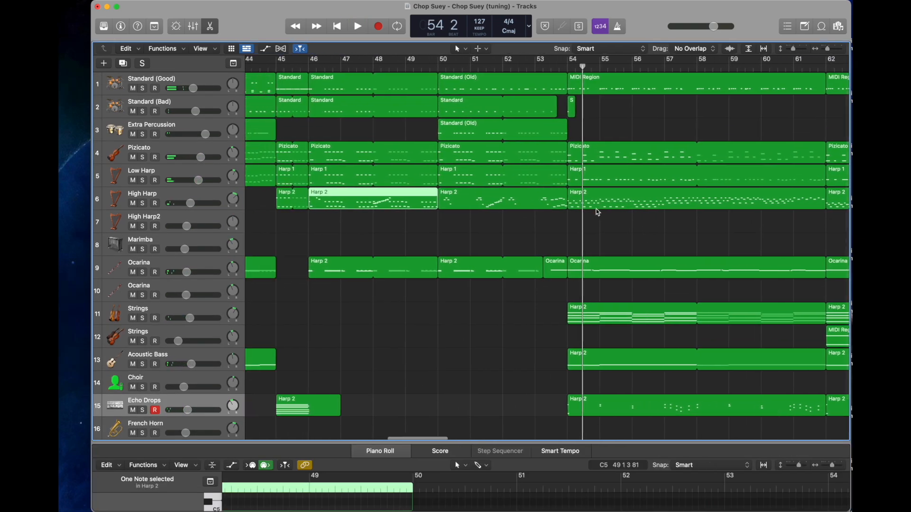
{"action": "scroll", "coordinate": [507, 126], "scroll_direction": "left", "scroll_amount": 3}
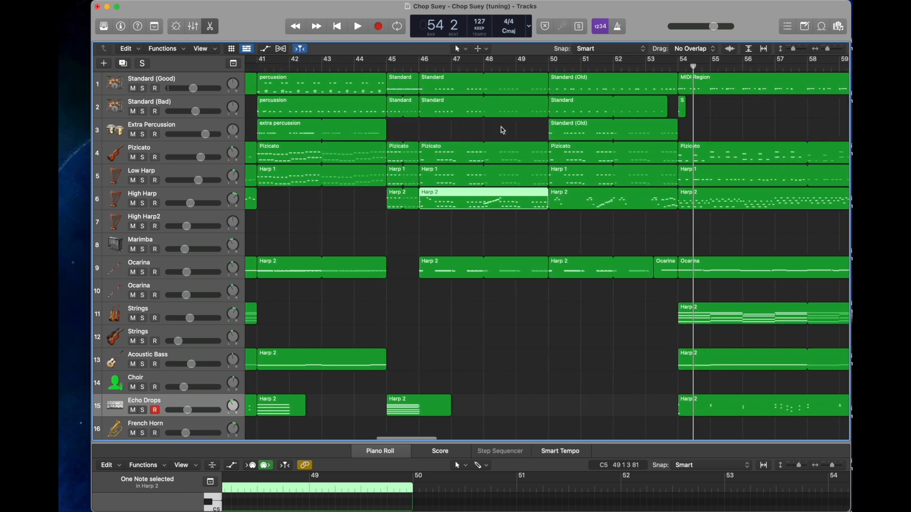
{"action": "scroll", "coordinate": [503, 130], "scroll_direction": "right", "scroll_amount": 15}
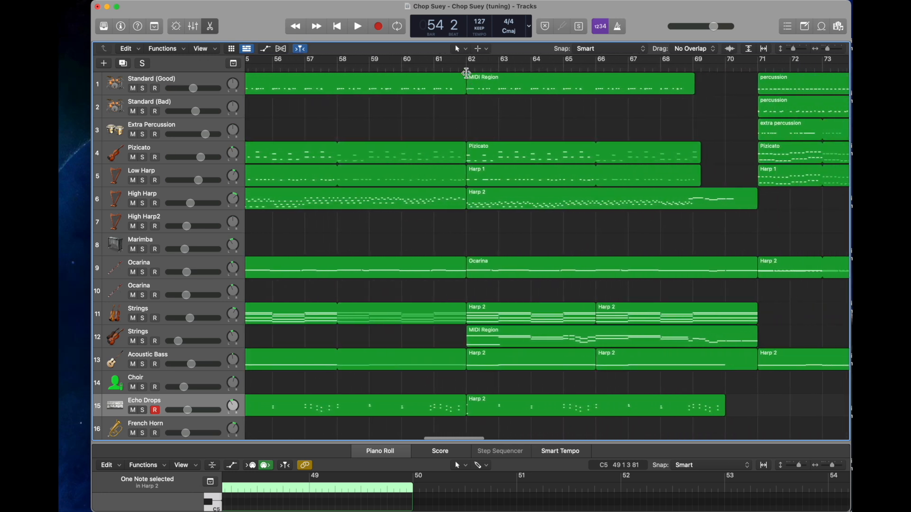
{"action": "left_click", "coordinate": [467, 71]}
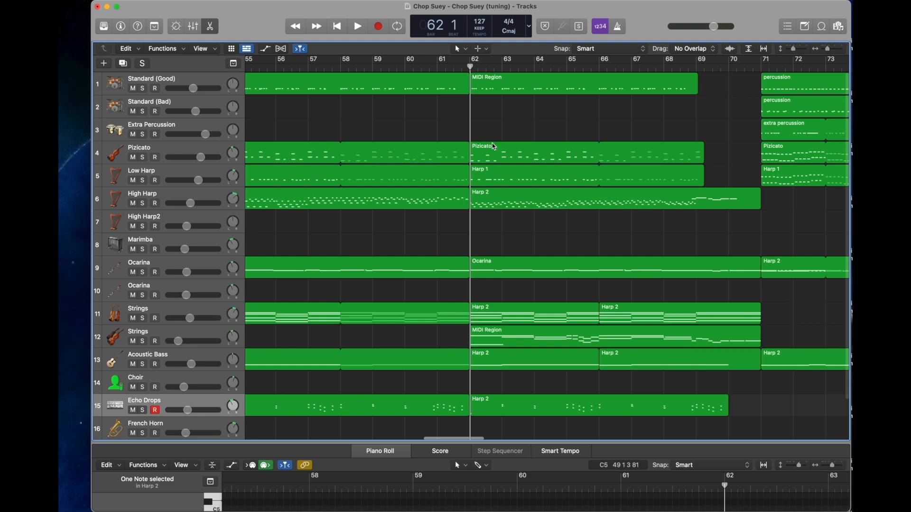
{"action": "scroll", "coordinate": [492, 147], "scroll_direction": "left", "scroll_amount": 1}
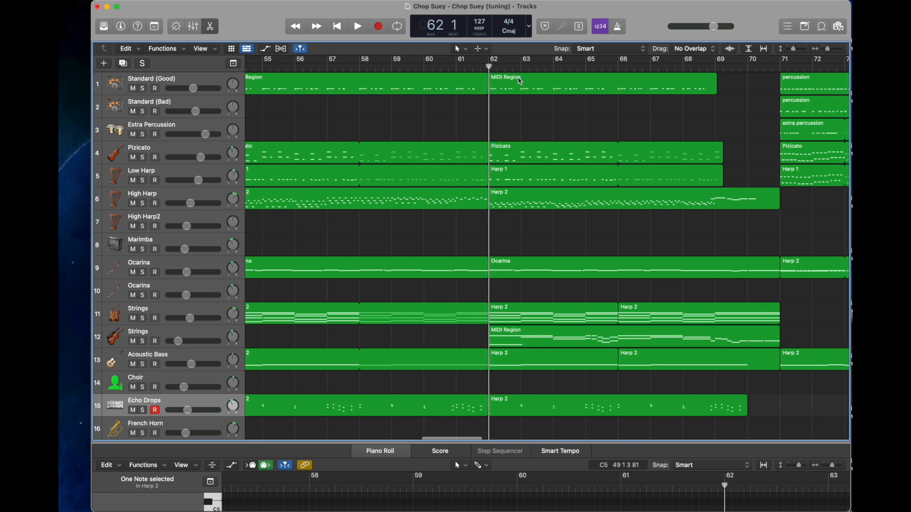
- Select the Pizicato, Low Harp and High Harp regions at bar 62 one after another
{"action": "left_click", "coordinate": [504, 155]}
{"action": "left_click", "coordinate": [508, 178]}
{"action": "left_click", "coordinate": [515, 209]}
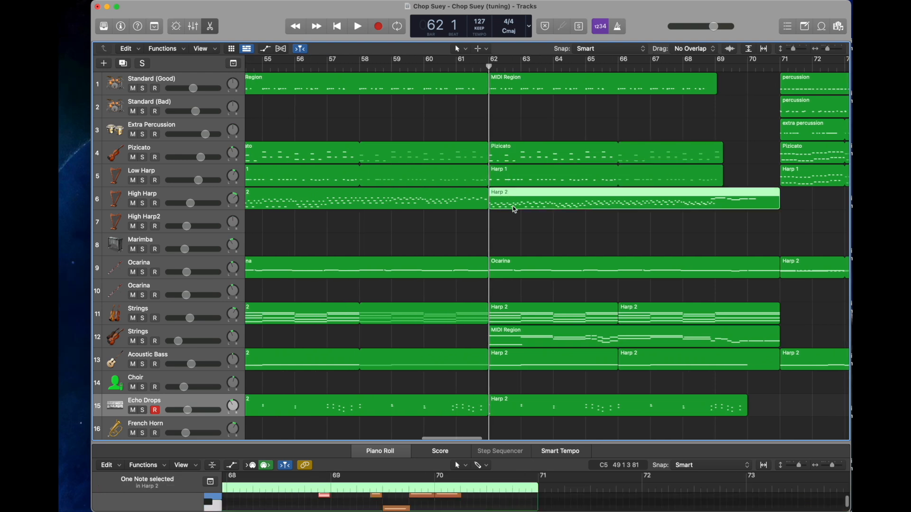
{"action": "scroll", "coordinate": [518, 328], "scroll_direction": "down", "scroll_amount": 2}
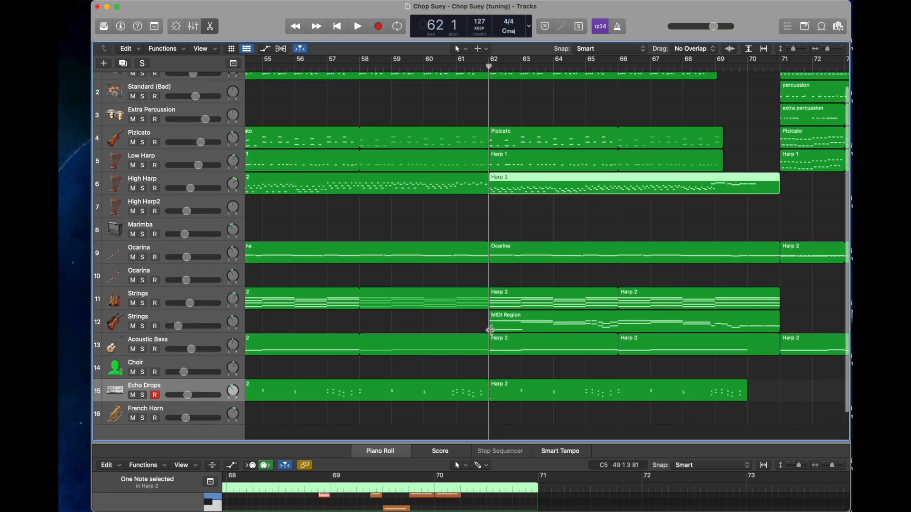
- Show the second Strings track's bar 62 region in the Piano Roll, solo that track, and play its part
{"action": "left_click", "coordinate": [514, 324]}
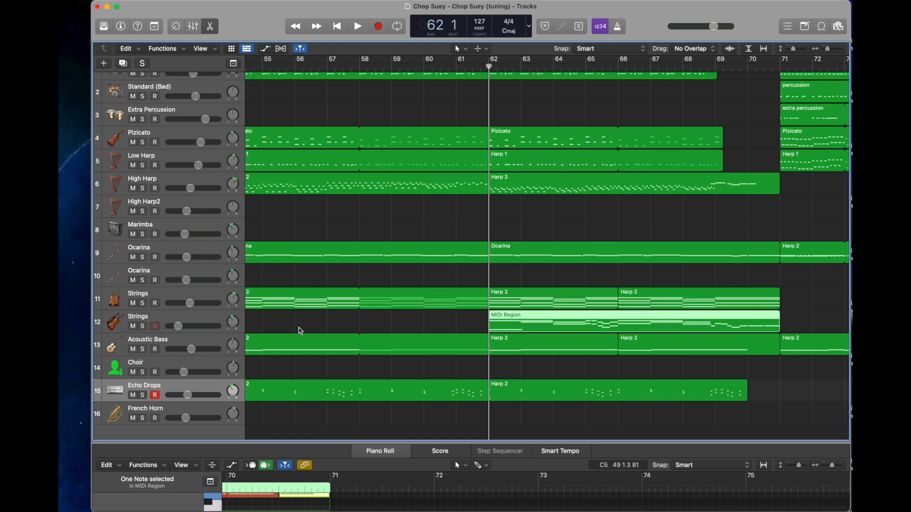
{"action": "double_click", "coordinate": [509, 322]}
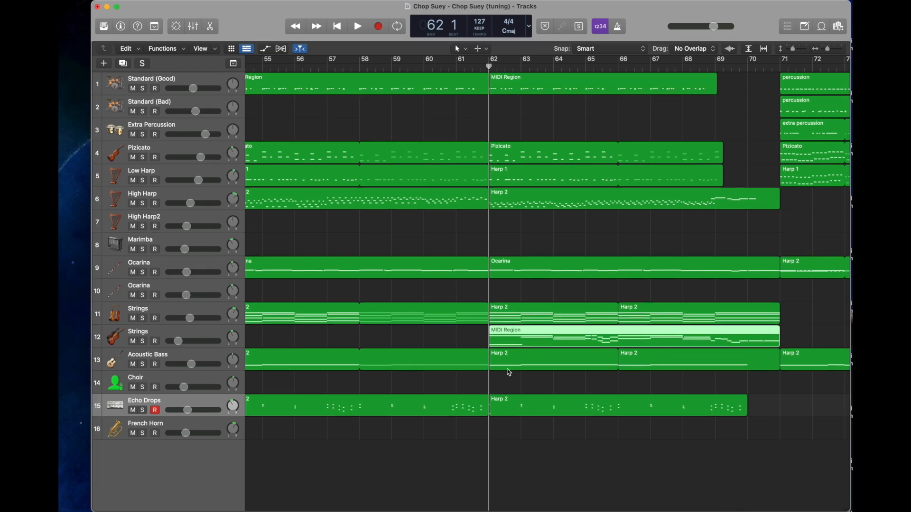
{"action": "double_click", "coordinate": [520, 349]}
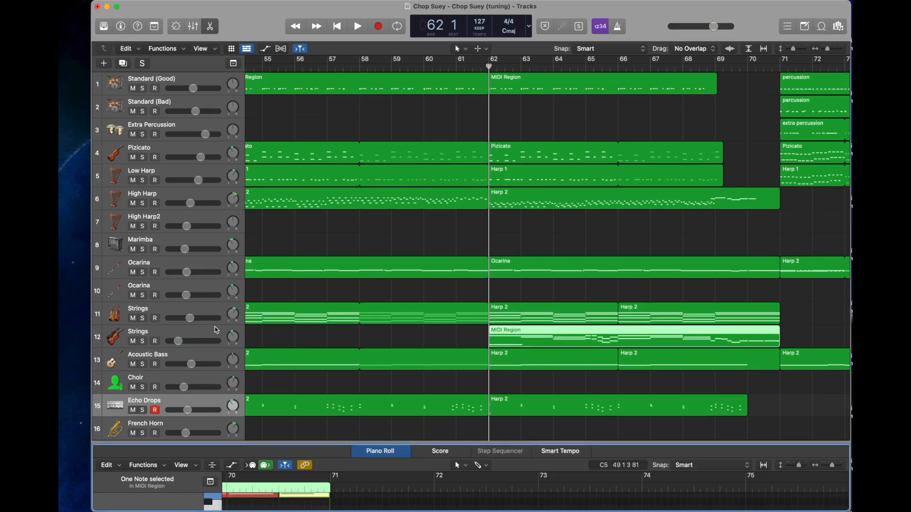
{"action": "left_click", "coordinate": [144, 341]}
{"action": "key", "text": "space"}
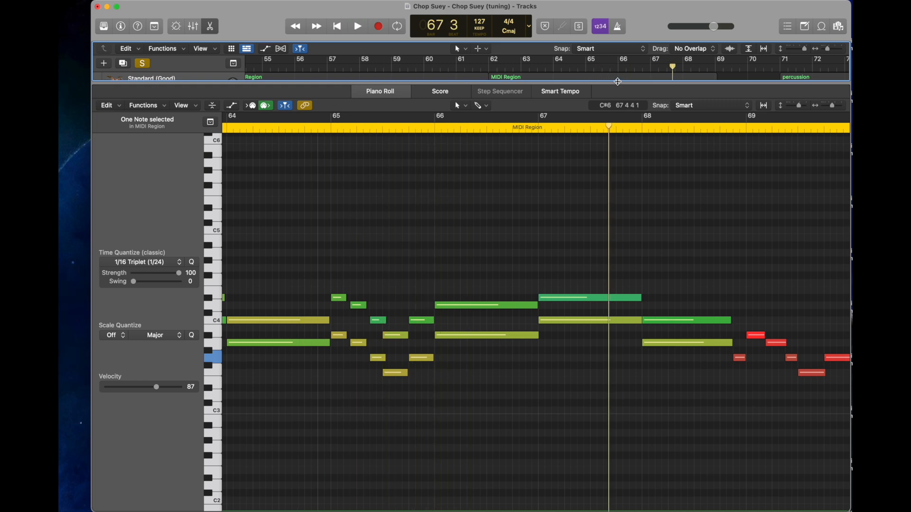
- Hide the Piano Roll, clear the solo, and play the full arrangement from bar 69 to the end of bar 70
{"action": "left_click_drag", "start_coordinate": [618, 83], "coordinate": [618, 511]}
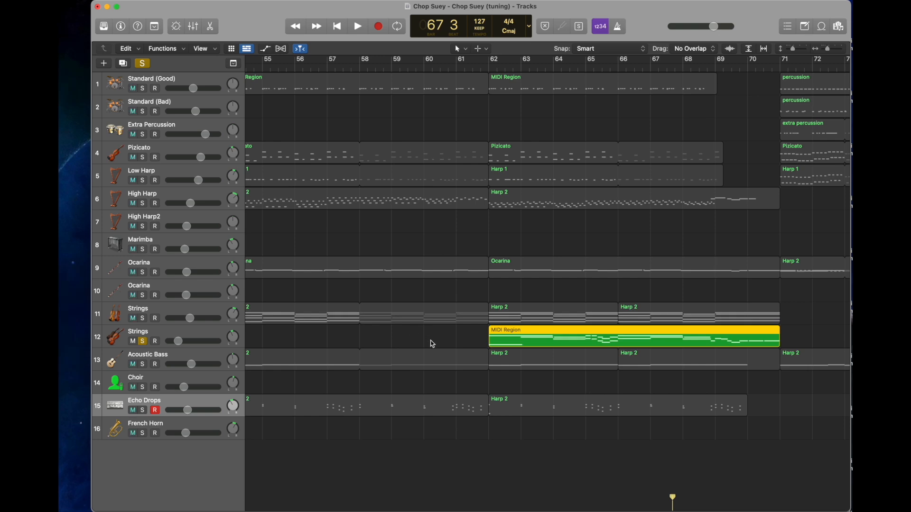
{"action": "scroll", "coordinate": [430, 345], "scroll_direction": "right", "scroll_amount": 10}
{"action": "scroll", "coordinate": [441, 345], "scroll_direction": "left", "scroll_amount": 4}
{"action": "scroll", "coordinate": [445, 344], "scroll_direction": "right", "scroll_amount": 3}
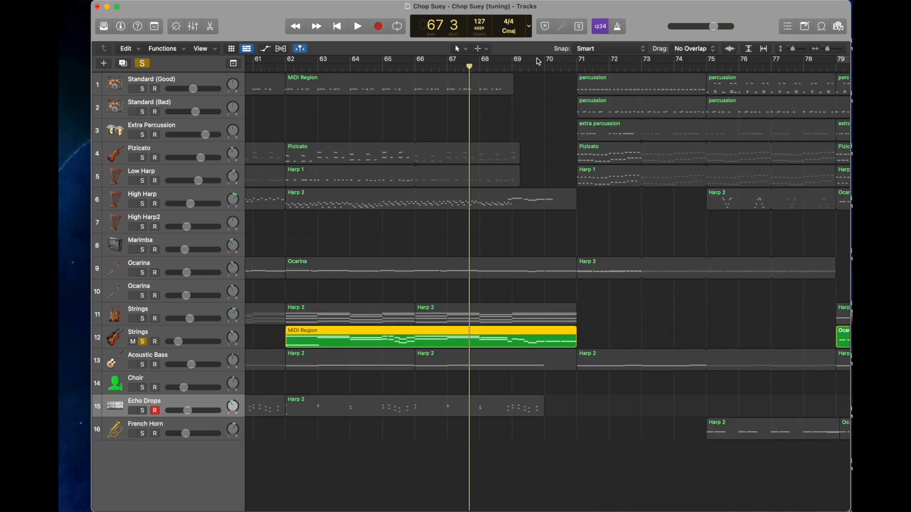
{"action": "left_click", "coordinate": [512, 66]}
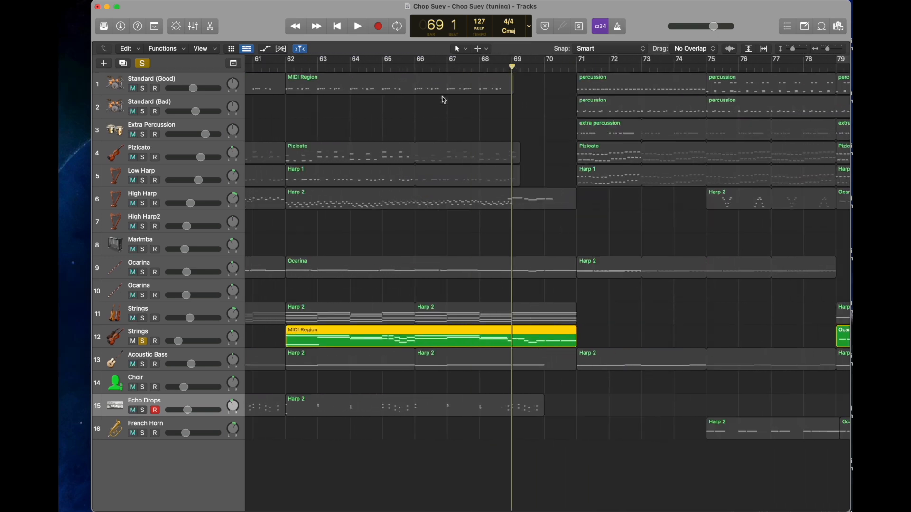
{"action": "left_click", "coordinate": [143, 64]}
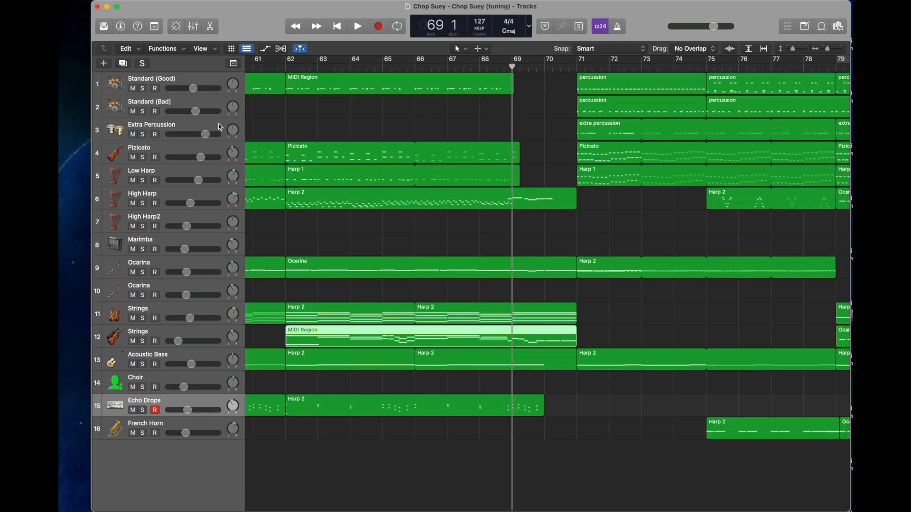
{"action": "key", "text": "space"}
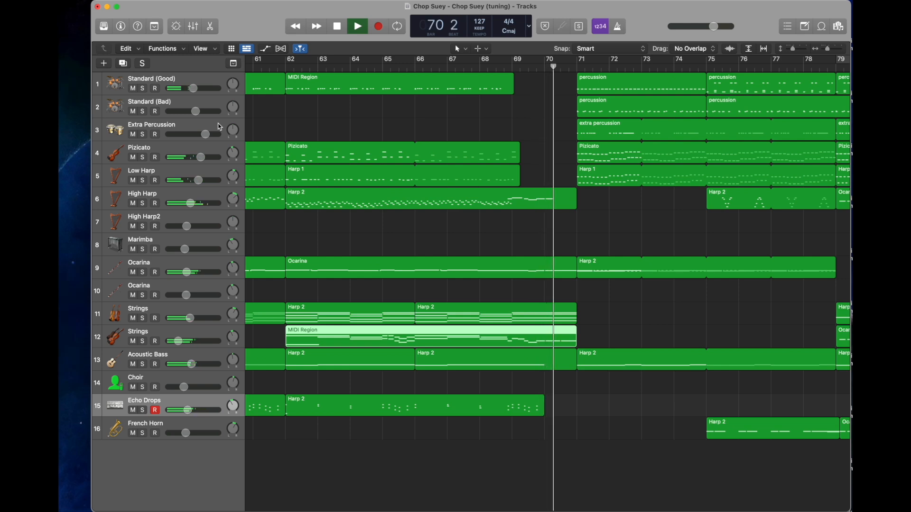
{"action": "key", "text": "space"}
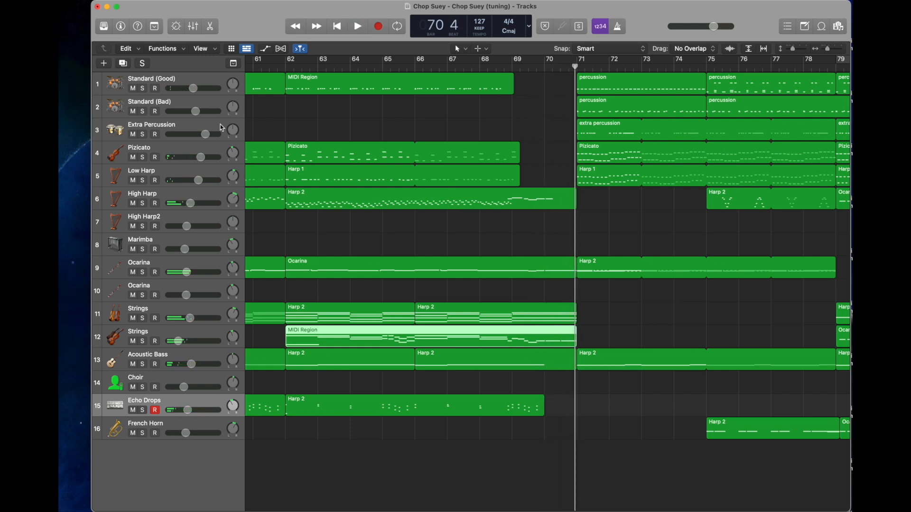
- Show the Standard (Good) percussion region at bar 71 in the Piano Roll, solo the track, and play it from bar 71
{"action": "scroll", "coordinate": [393, 204], "scroll_direction": "right", "scroll_amount": 5}
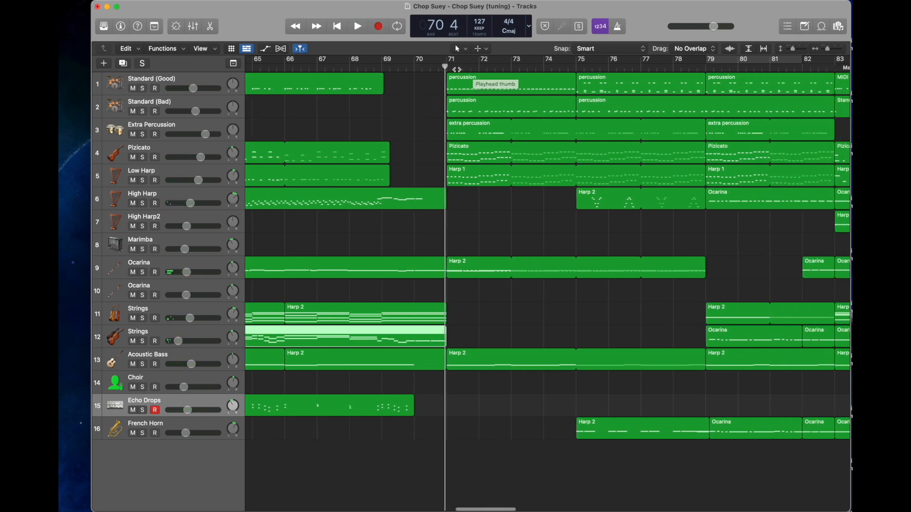
{"action": "scroll", "coordinate": [469, 104], "scroll_direction": "left", "scroll_amount": 8}
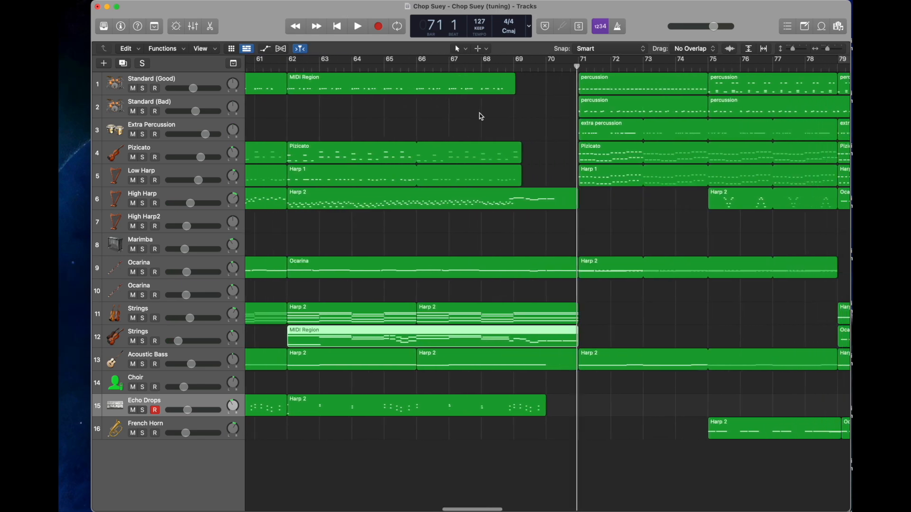
{"action": "scroll", "coordinate": [480, 113], "scroll_direction": "left", "scroll_amount": 10}
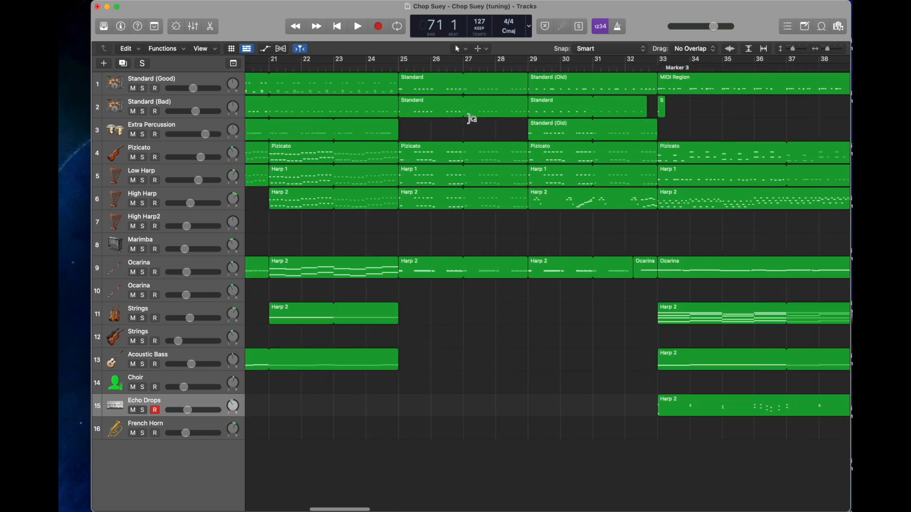
{"action": "scroll", "coordinate": [471, 118], "scroll_direction": "right", "scroll_amount": 10}
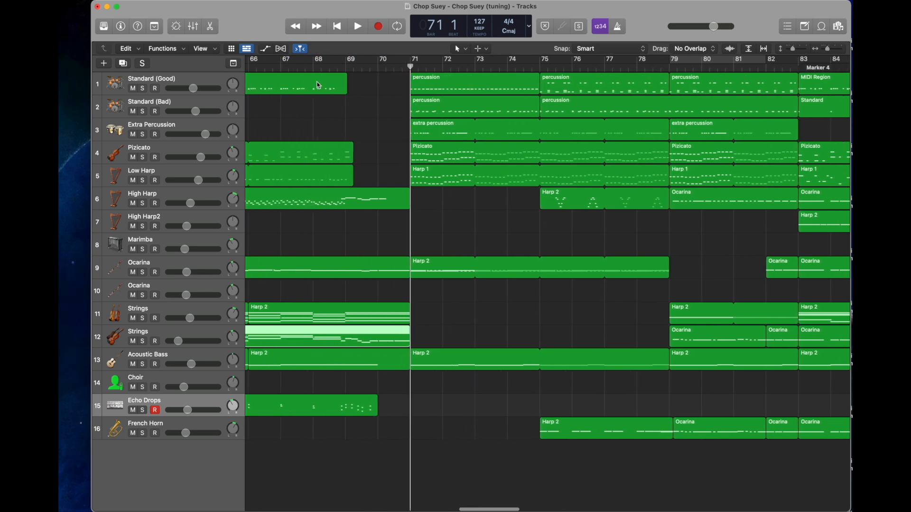
{"action": "double_click", "coordinate": [463, 82]}
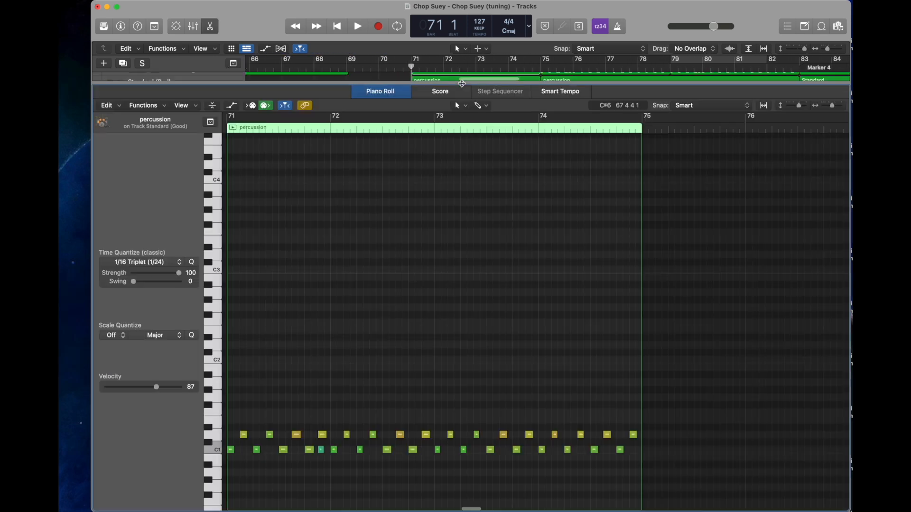
{"action": "left_click_drag", "start_coordinate": [223, 89], "coordinate": [223, 344]}
{"action": "key", "text": "space"}
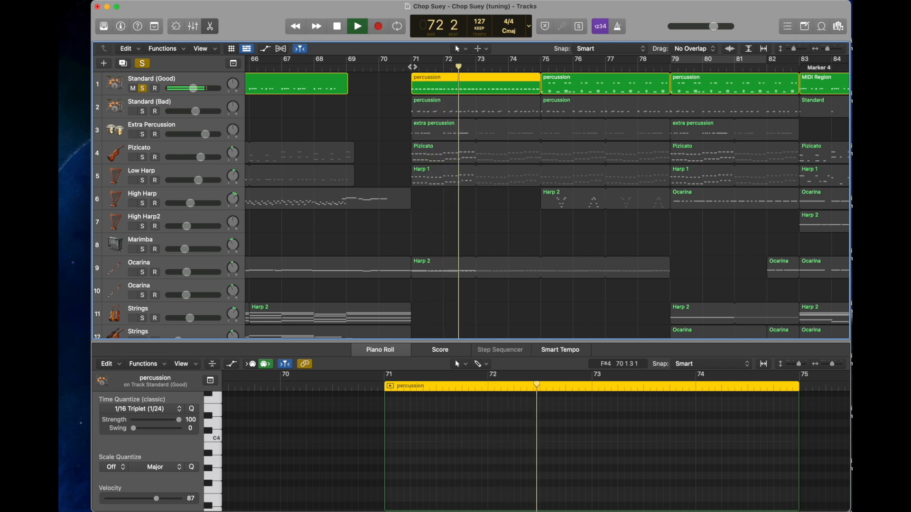
{"action": "key", "text": "space"}
- Play the soloed Standard (Good) track briefly from bar 75
{"action": "left_click", "coordinate": [544, 65]}
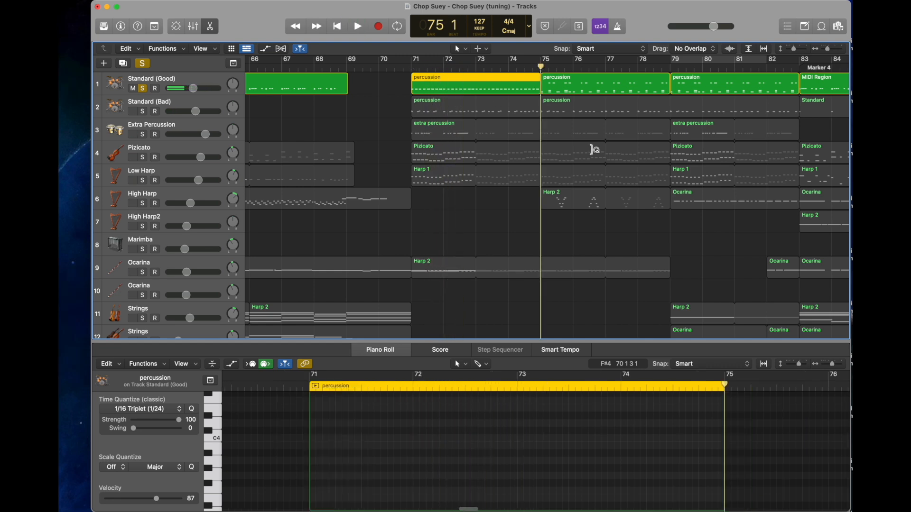
{"action": "key", "text": "space"}
{"action": "key", "text": "space"}
{"action": "scroll", "coordinate": [561, 88], "scroll_direction": "right", "scroll_amount": 5}
{"action": "scroll", "coordinate": [497, 77], "scroll_direction": "left", "scroll_amount": 3}
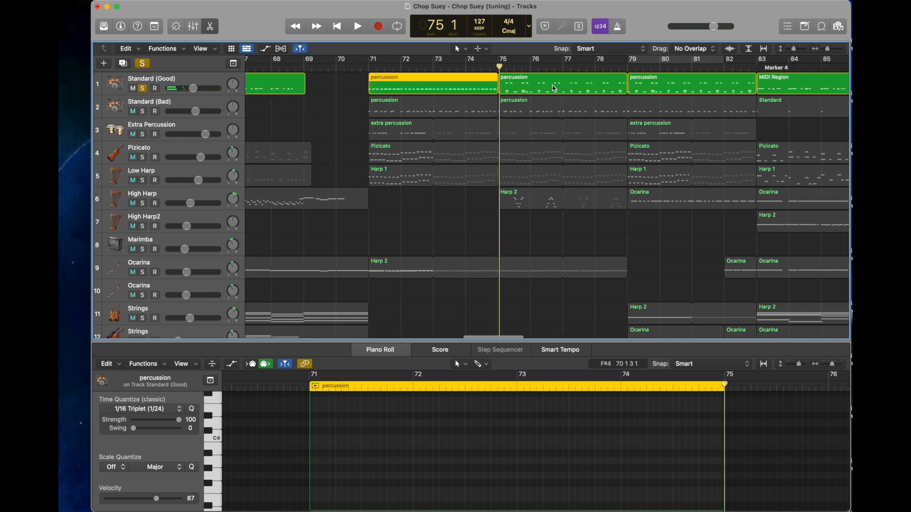
- Select the Extra Percussion, Pizicato and Low Harp regions from bar 71, play bar 75 with Standard (Bad) also soloed, and clear all solos
{"action": "left_click_drag", "start_coordinate": [347, 175], "coordinate": [460, 127]}
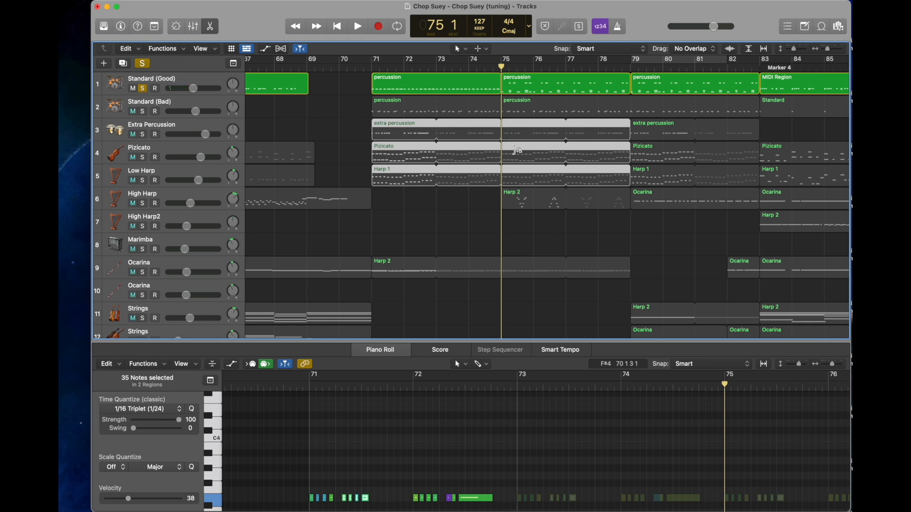
{"action": "left_click", "coordinate": [142, 112]}
{"action": "key", "text": "space"}
{"action": "scroll", "coordinate": [522, 139], "scroll_direction": "down", "scroll_amount": 3}
{"action": "scroll", "coordinate": [522, 139], "scroll_direction": "down", "scroll_amount": 3}
{"action": "key", "text": "space"}
{"action": "left_click", "coordinate": [142, 63]}
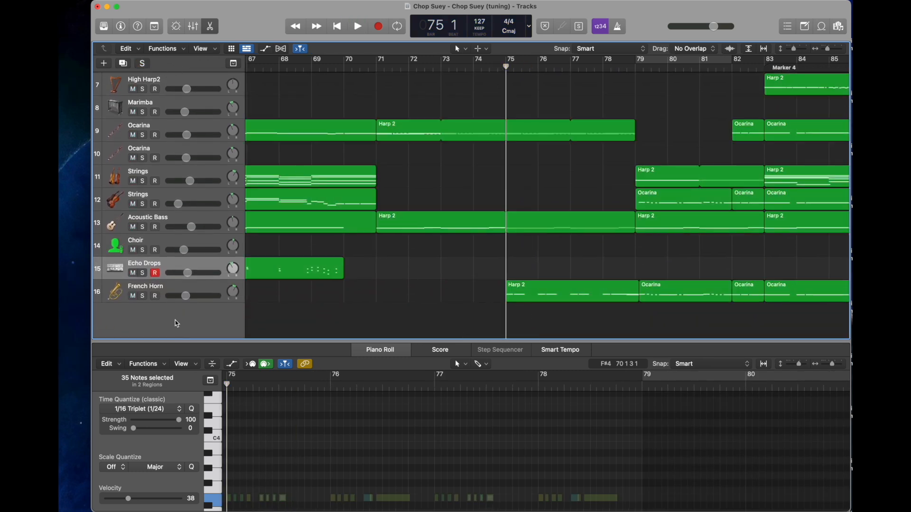
- Solo French Horn, show its bar 75 region in the Piano Roll, and play it through bar 78
{"action": "left_click", "coordinate": [144, 296]}
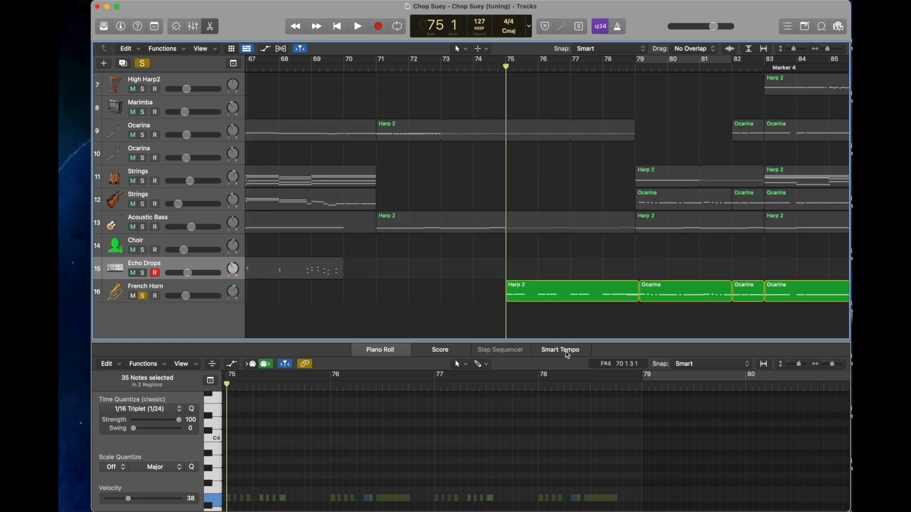
{"action": "left_click", "coordinate": [544, 297]}
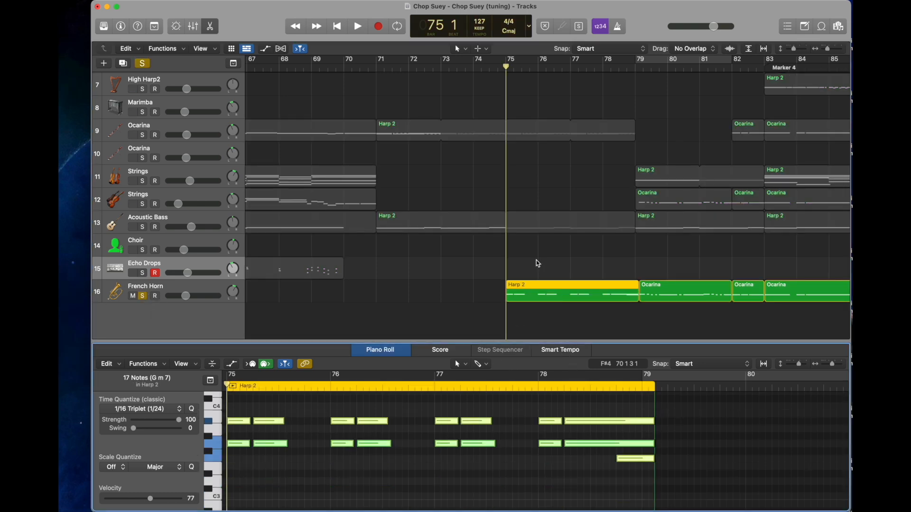
{"action": "key", "text": "space"}
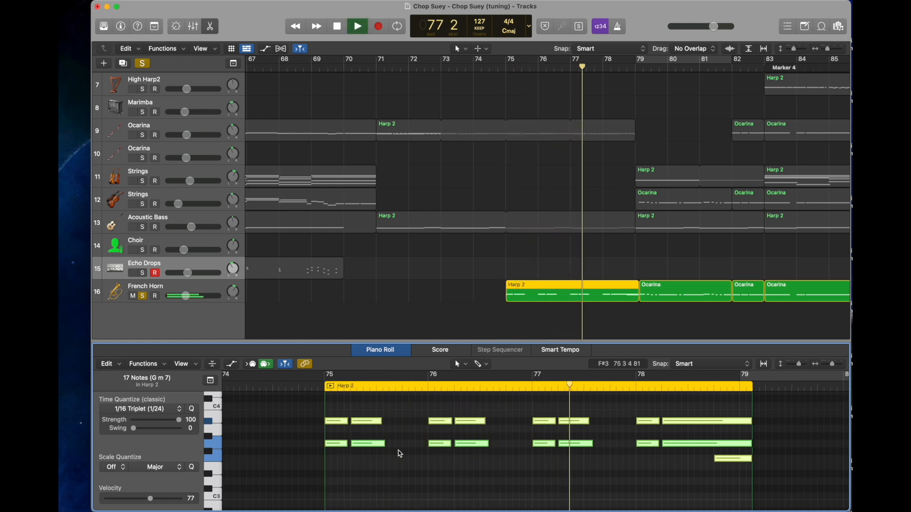
{"action": "key", "text": "space"}
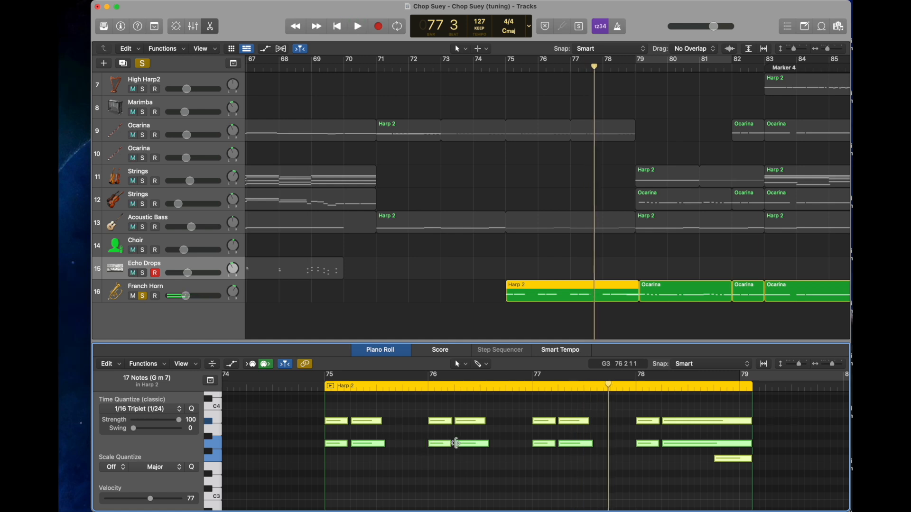
{"action": "scroll", "coordinate": [474, 444], "scroll_direction": "right", "scroll_amount": 5}
{"action": "key", "text": "space"}
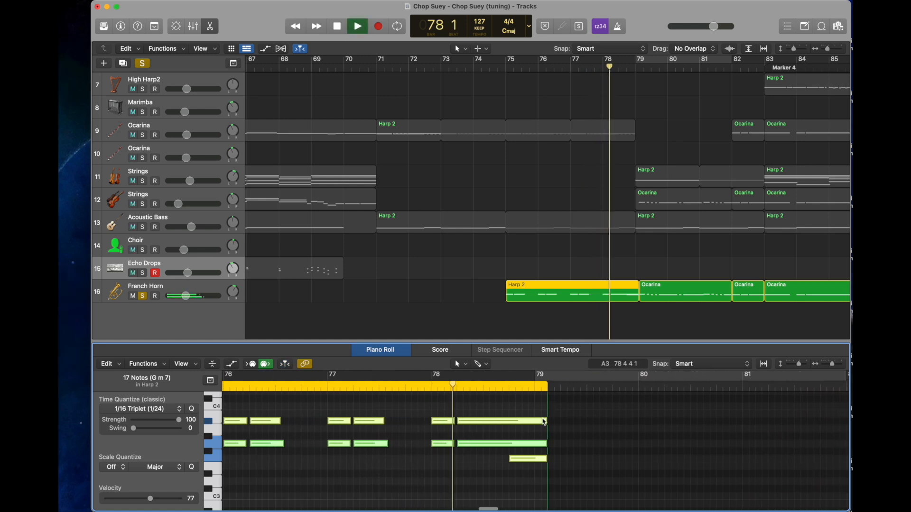
- Return the playhead to bar 75, solo High Harp, and show its bar 75 region in the Piano Roll
{"action": "scroll", "coordinate": [582, 182], "scroll_direction": "up", "scroll_amount": 5}
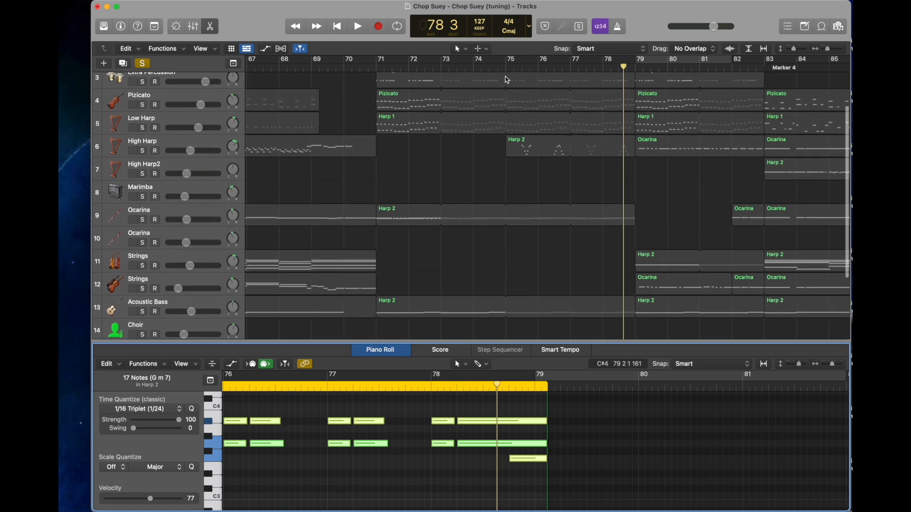
{"action": "left_click", "coordinate": [507, 70]}
{"action": "left_click", "coordinate": [143, 151]}
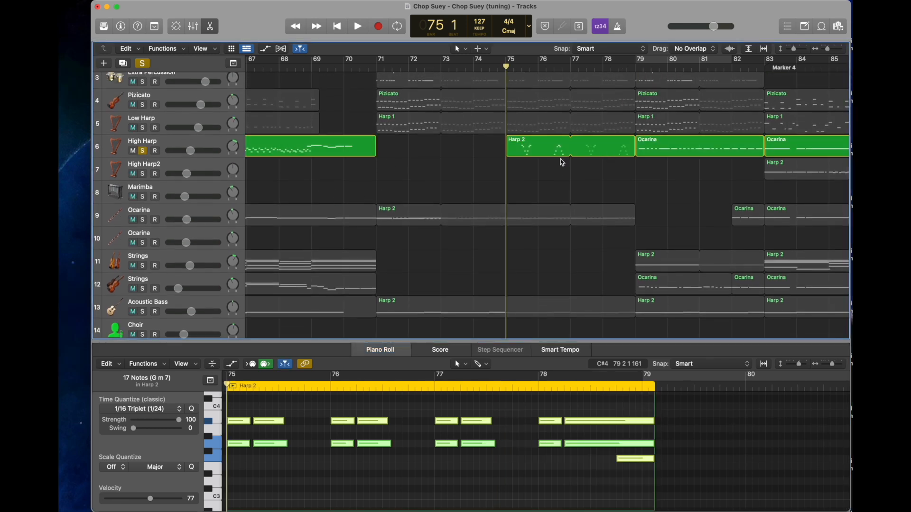
{"action": "left_click", "coordinate": [546, 158]}
{"action": "scroll", "coordinate": [480, 456], "scroll_direction": "left", "scroll_amount": 5}
{"action": "scroll", "coordinate": [473, 467], "scroll_direction": "up", "scroll_amount": 3}
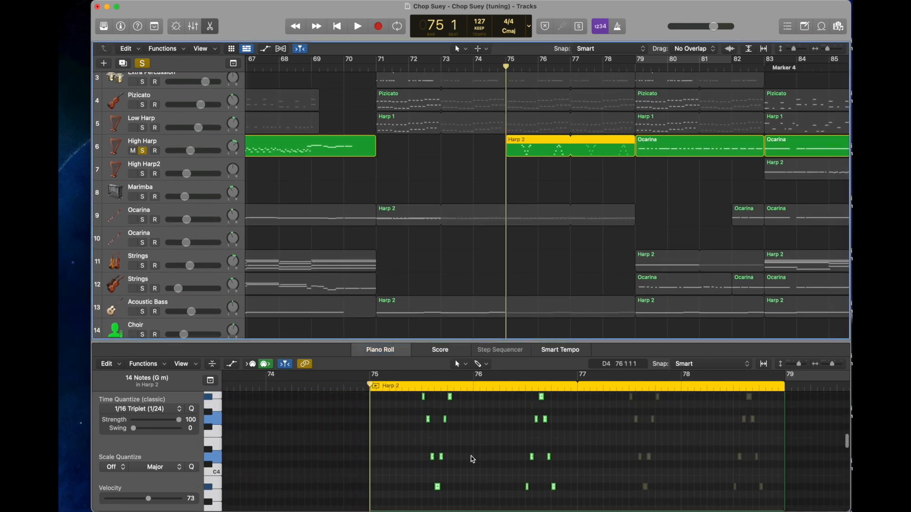
- Enlarge the Piano Roll, play the soloed High Harp and French Horn from bar 75, and set the playhead to bar 79
{"action": "left_click_drag", "start_coordinate": [450, 349], "coordinate": [450, 232]}
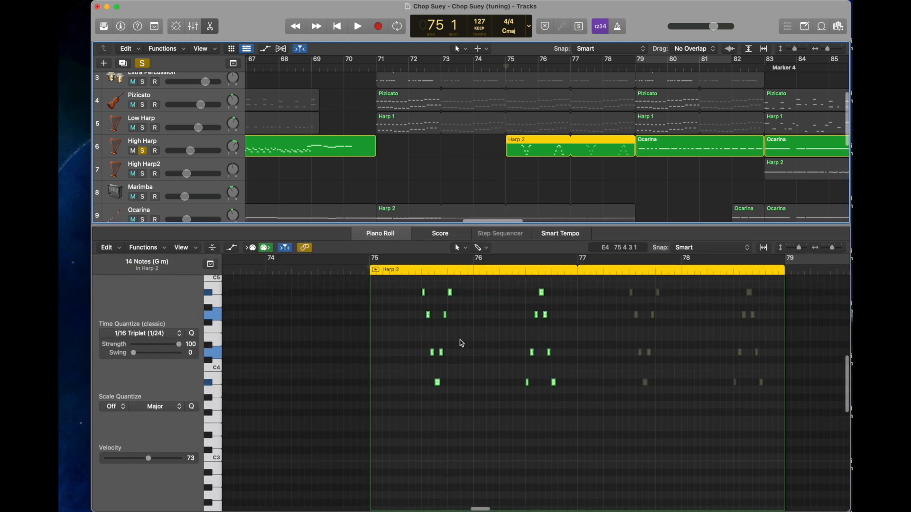
{"action": "key", "text": "space"}
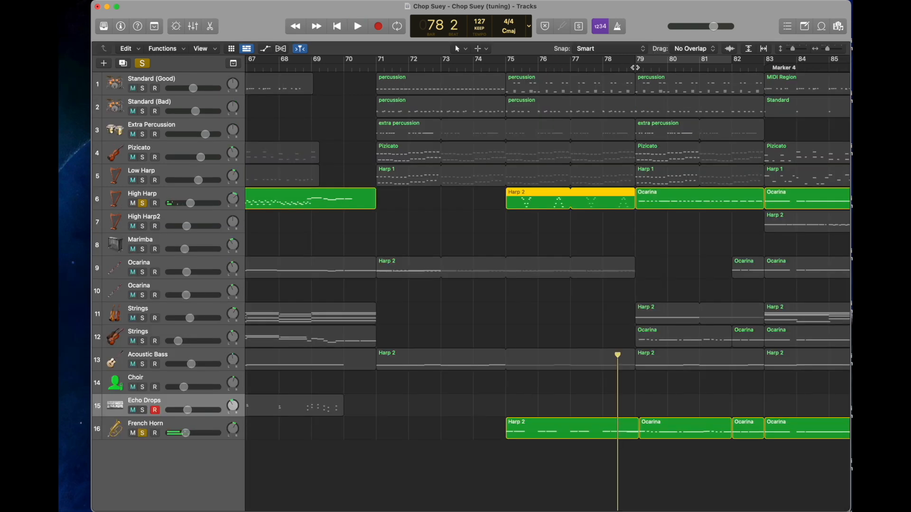
{"action": "left_click", "coordinate": [636, 68]}
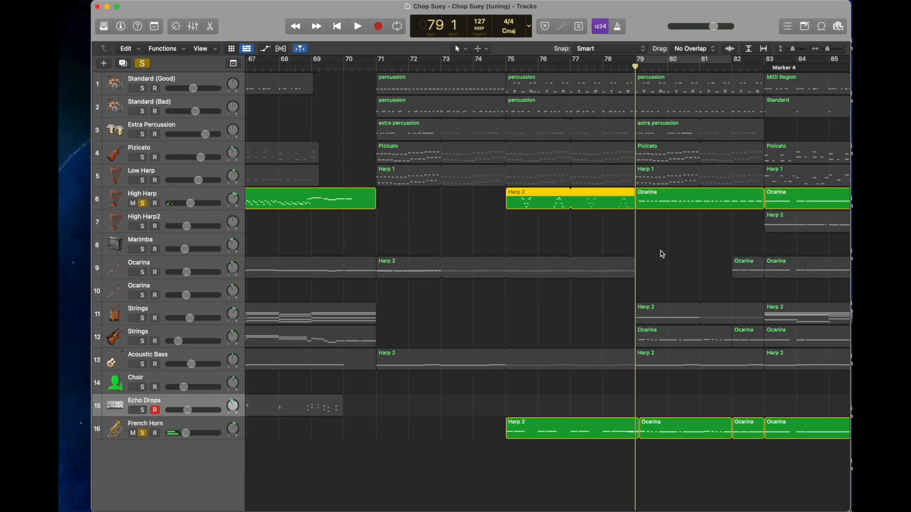
{"action": "scroll", "coordinate": [660, 250], "scroll_direction": "right", "scroll_amount": 5}
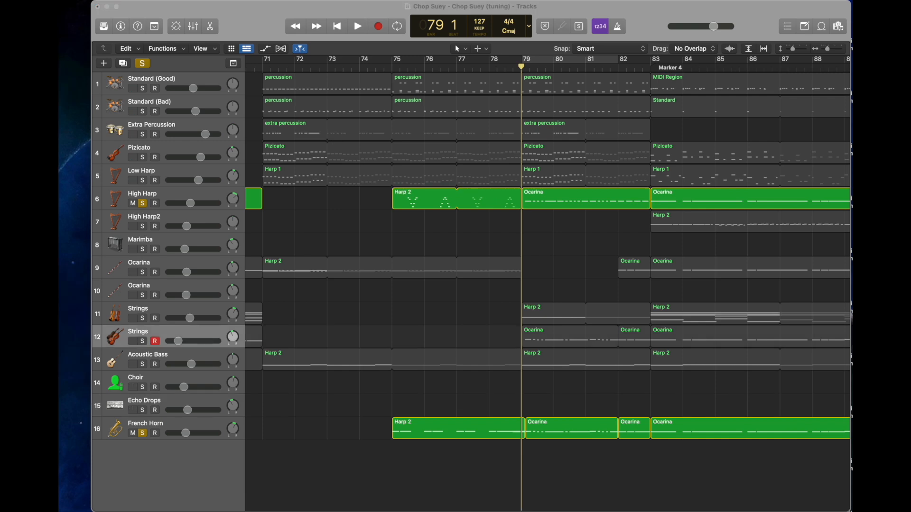
- Show French Horn's bar 75 region in the Piano Roll, select its last low note, and play from bar 78
{"action": "left_click", "coordinate": [460, 435]}
{"action": "double_click", "coordinate": [462, 435]}
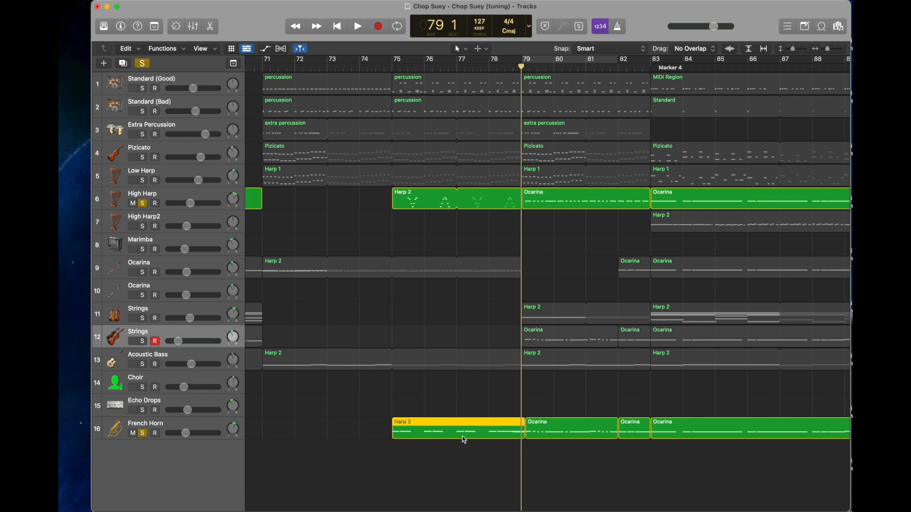
{"action": "scroll", "coordinate": [464, 438], "scroll_direction": "left", "scroll_amount": 4}
{"action": "left_click", "coordinate": [382, 272]}
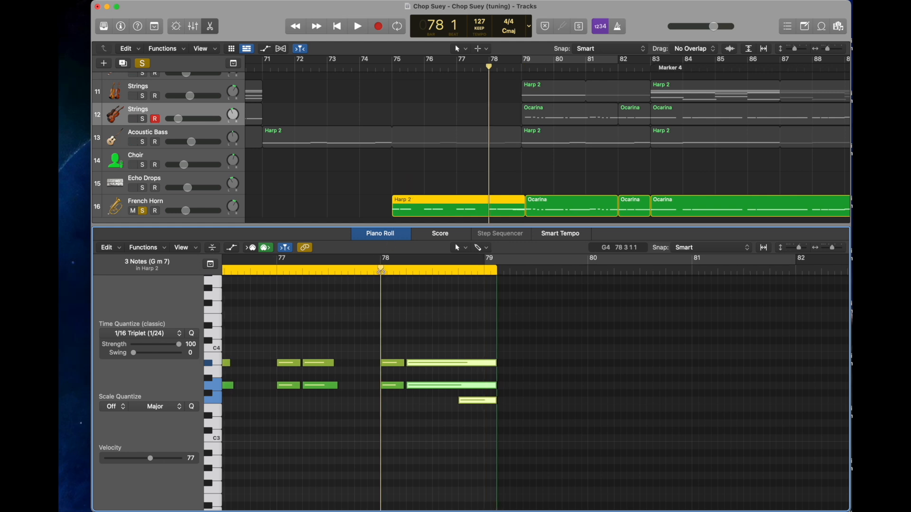
{"action": "left_click", "coordinate": [469, 401]}
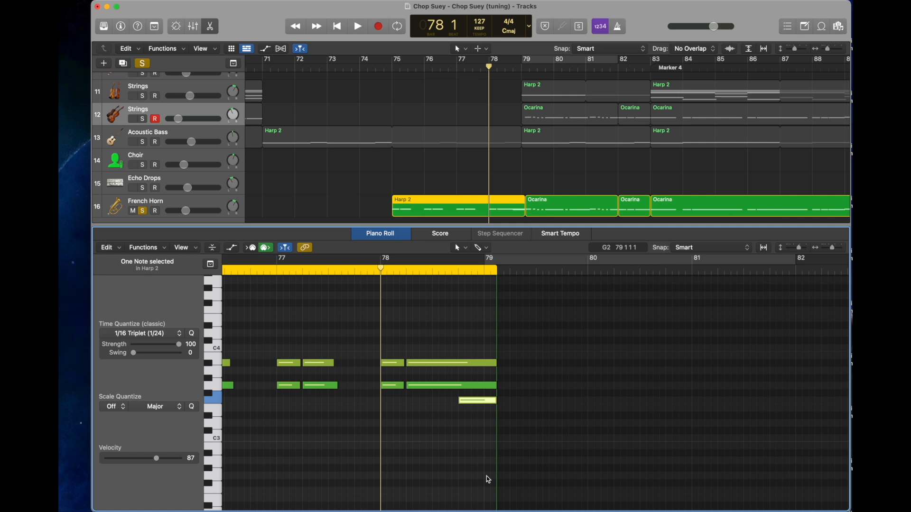
{"action": "key", "text": "space"}
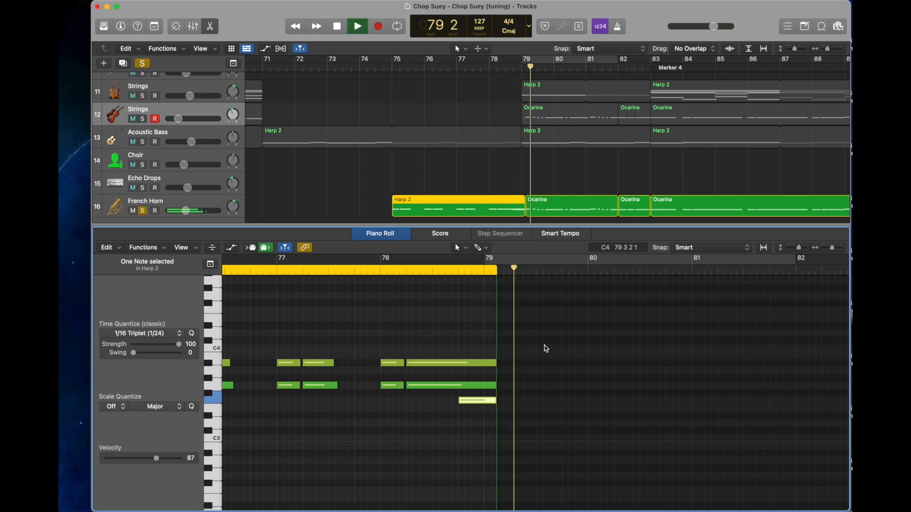
{"action": "key", "text": "space"}
{"action": "key", "text": "p"}
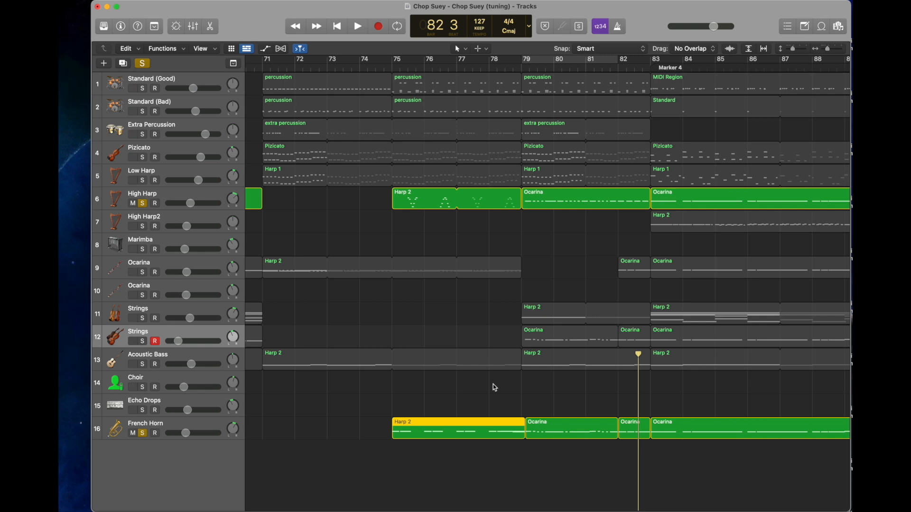
- Solo the Strings track 12 alongside High Harp and French Horn and play from bar 79 to bar 80
{"action": "left_click", "coordinate": [523, 62]}
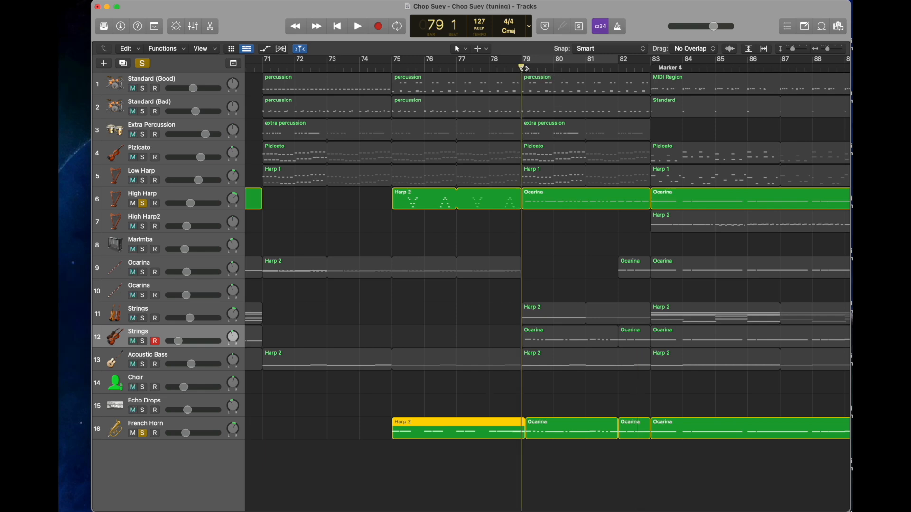
{"action": "left_click", "coordinate": [155, 266]}
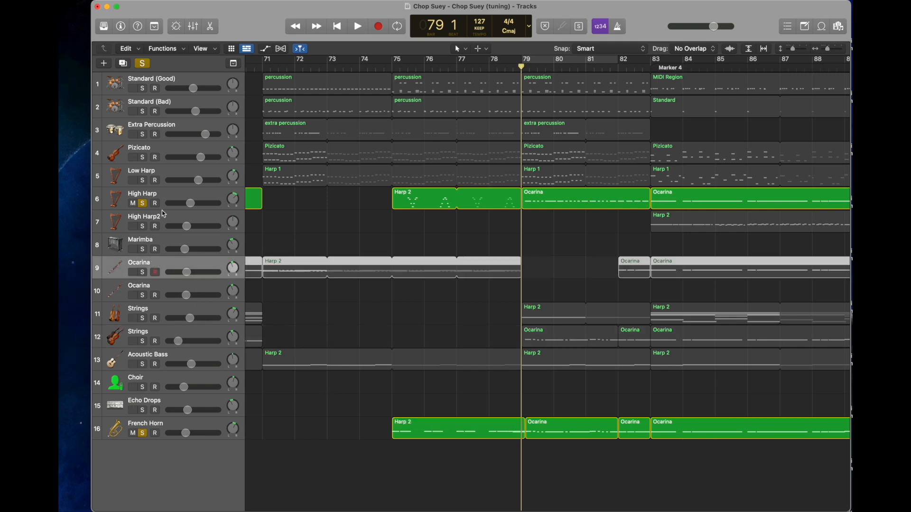
{"action": "left_click", "coordinate": [137, 196]}
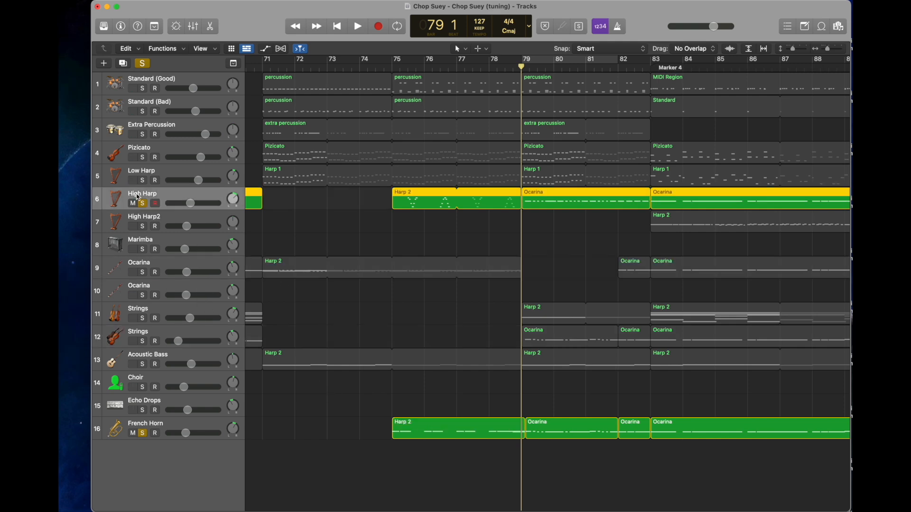
{"action": "left_click", "coordinate": [143, 341]}
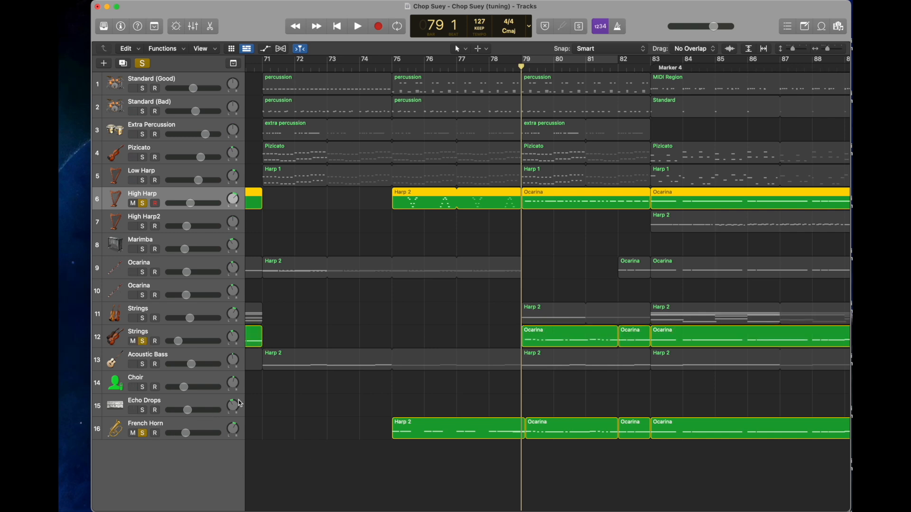
{"action": "key", "text": "space"}
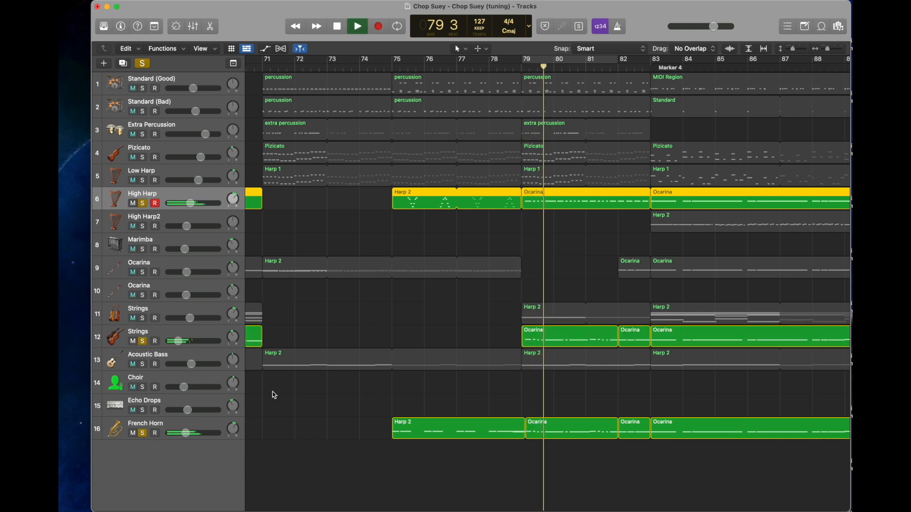
{"action": "key", "text": "space"}
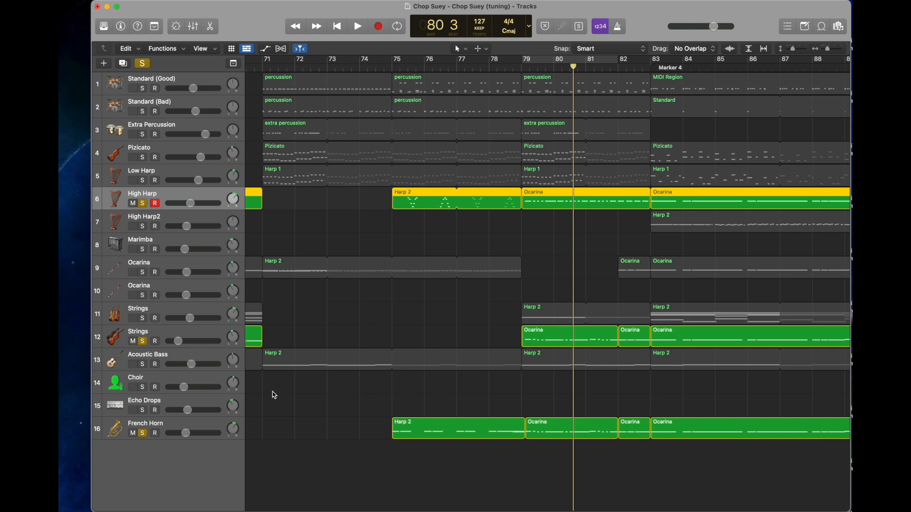
- Return to bar 79, unsolo Strings and French Horn, and view Acoustic Bass's bar 79 region in the Piano Roll
{"action": "left_click", "coordinate": [521, 67]}
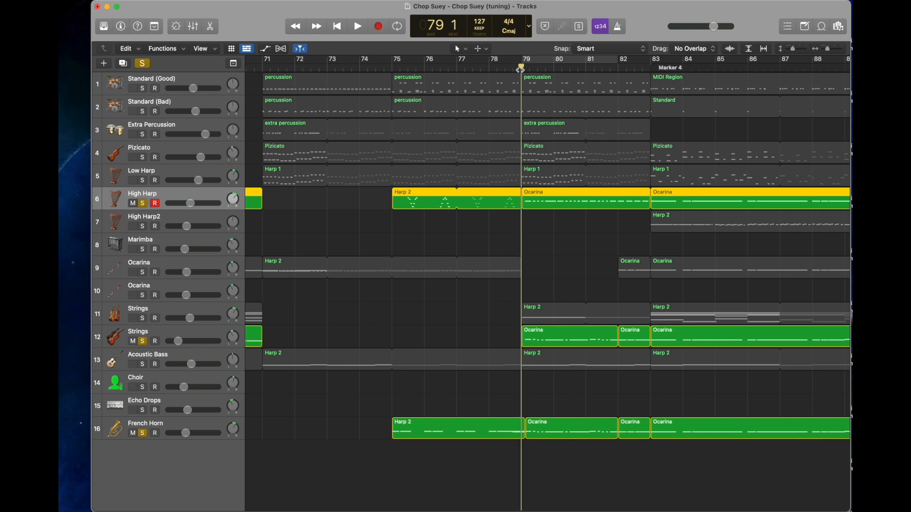
{"action": "left_click", "coordinate": [142, 342]}
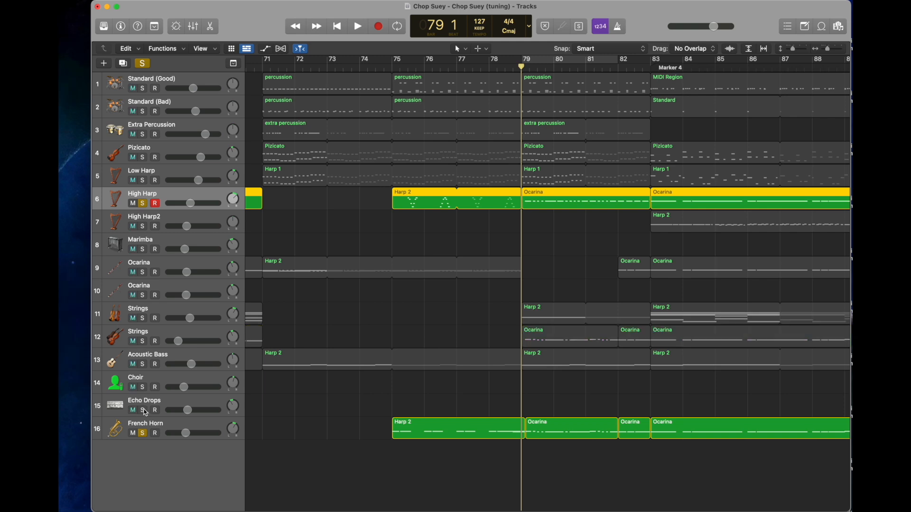
{"action": "left_click", "coordinate": [143, 433]}
{"action": "double_click", "coordinate": [553, 366]}
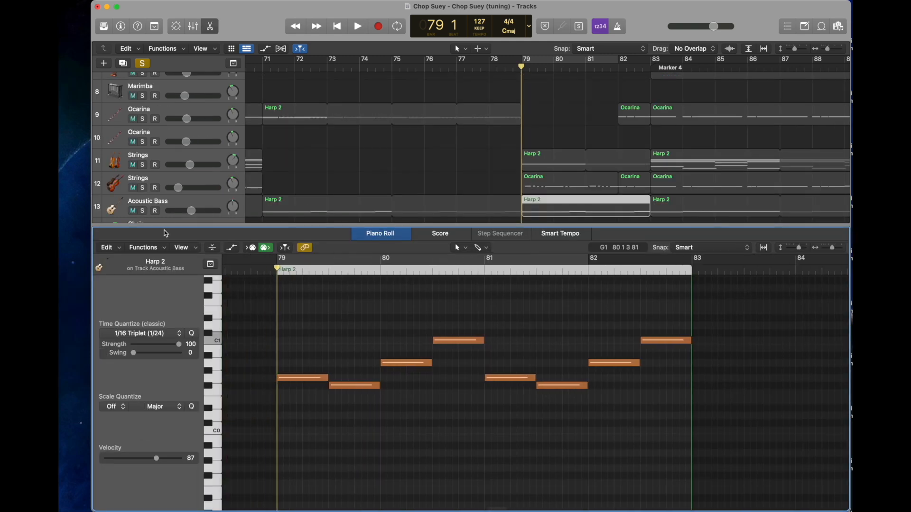
{"action": "key", "text": "e"}
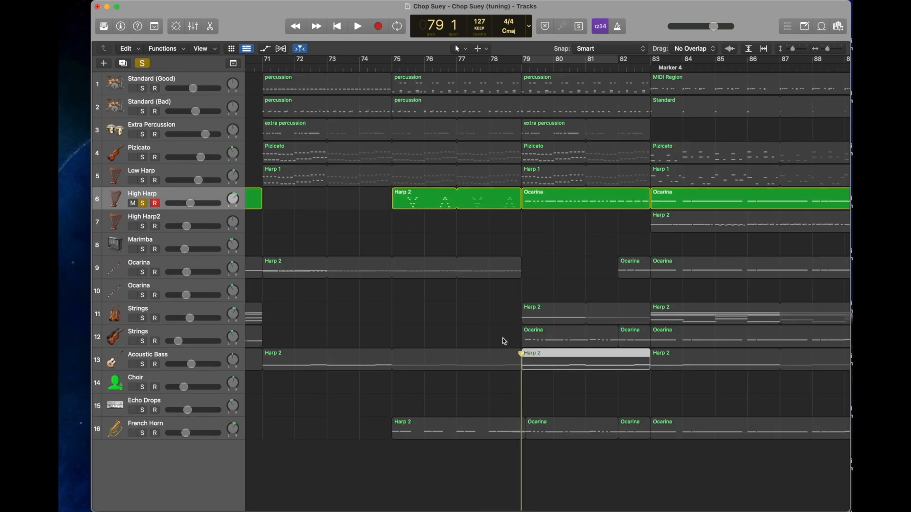
- Solo Pizicato, Low Harp and Acoustic Bass alongside High Harp and play from bar 79 to bar 80
{"action": "left_click_drag", "start_coordinate": [142, 180], "coordinate": [144, 160]}
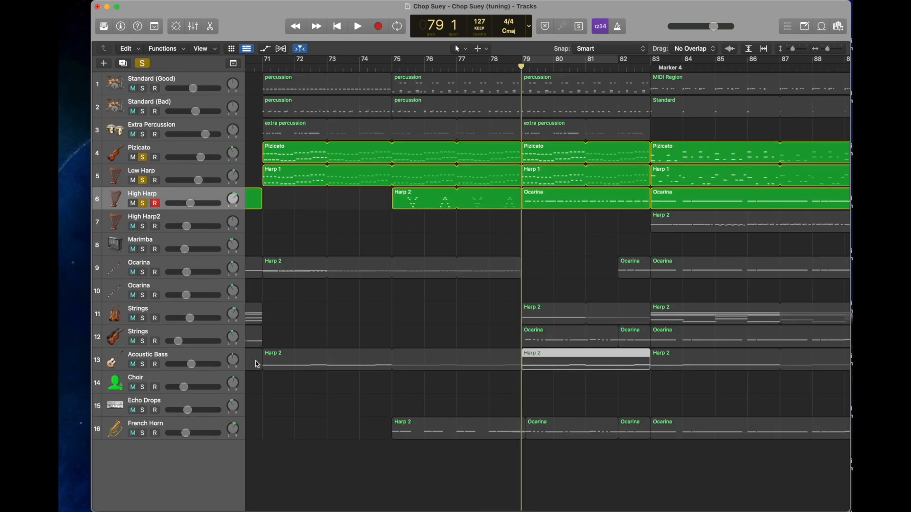
{"action": "left_click", "coordinate": [142, 364]}
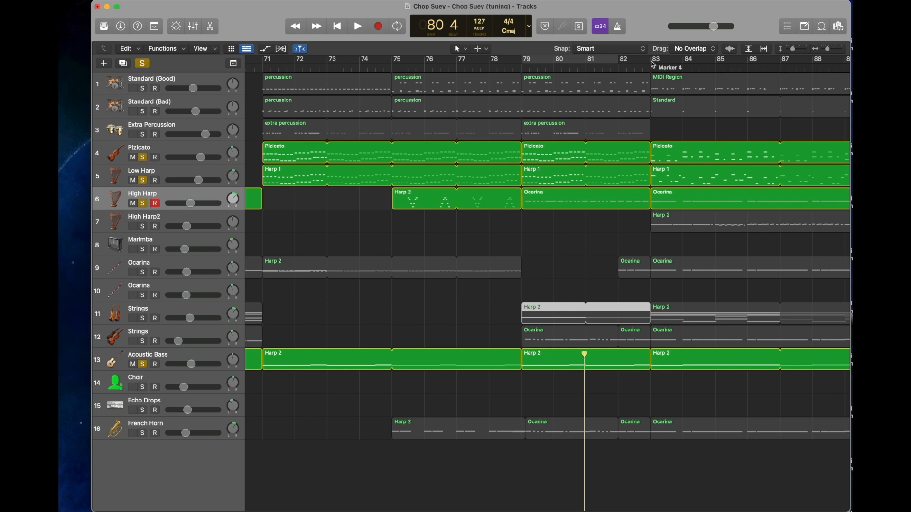
- Move the playhead to bar 82, clear all solos, and play the full arrangement into bar 83
{"action": "left_click", "coordinate": [650, 66]}
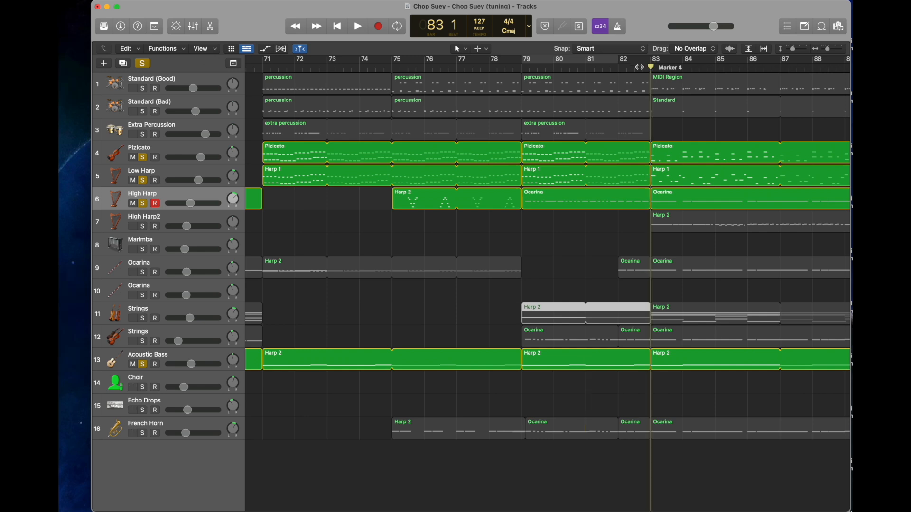
{"action": "left_click", "coordinate": [623, 66]}
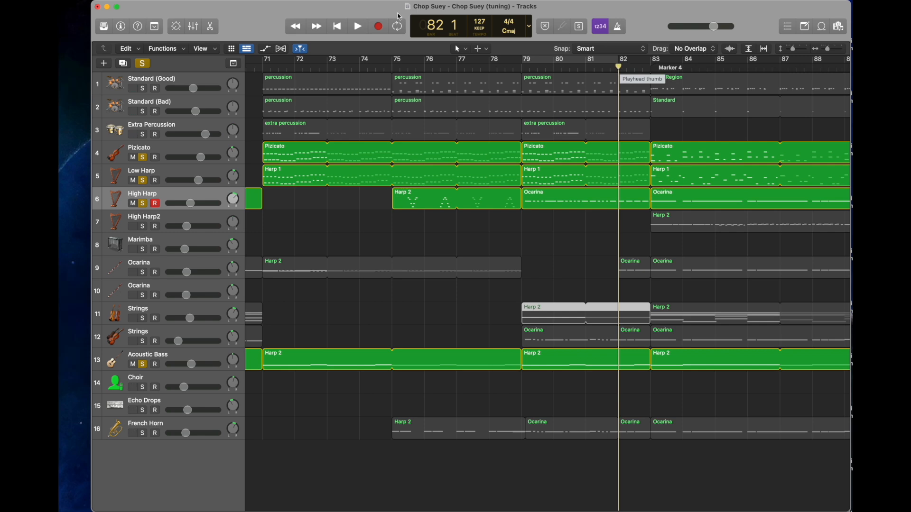
{"action": "left_click", "coordinate": [142, 64]}
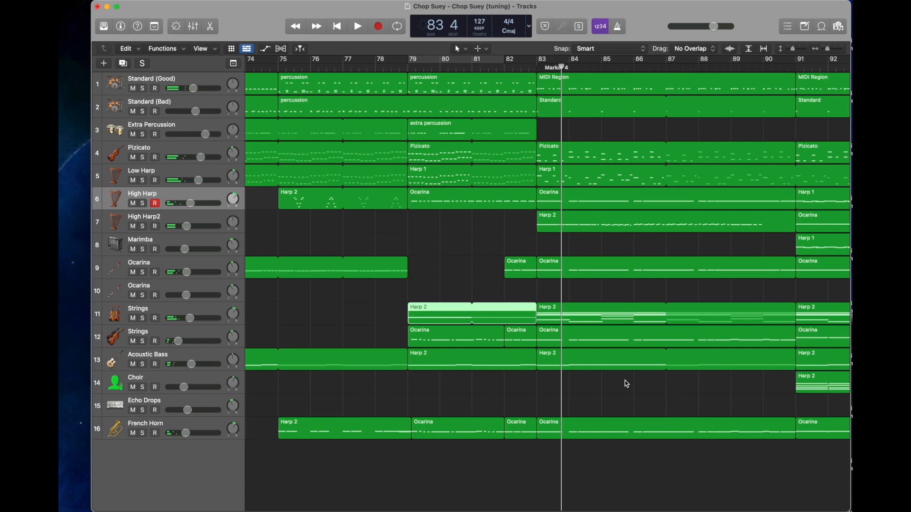
- Show Standard (Good)'s bar 83 region in the Piano Roll, solo the track, and play it from bar 83
{"action": "double_click", "coordinate": [605, 84]}
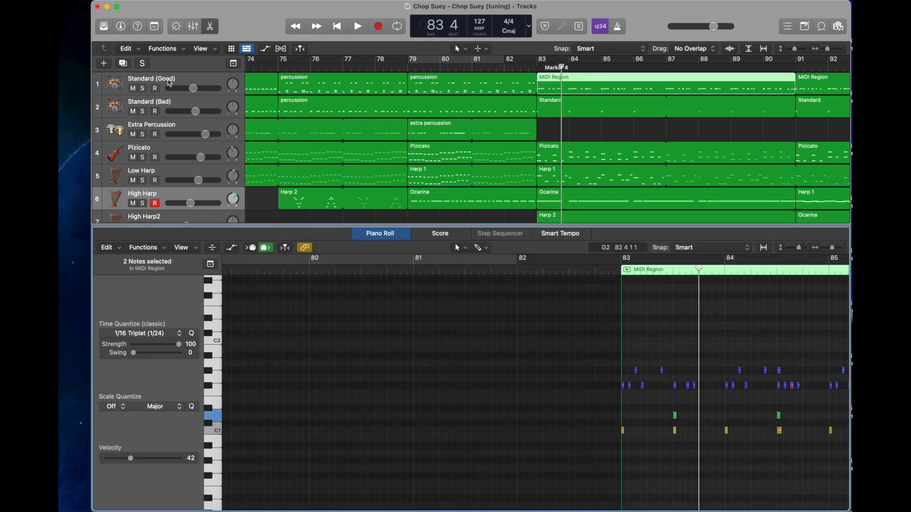
{"action": "left_click", "coordinate": [142, 89]}
{"action": "left_click", "coordinate": [547, 70]}
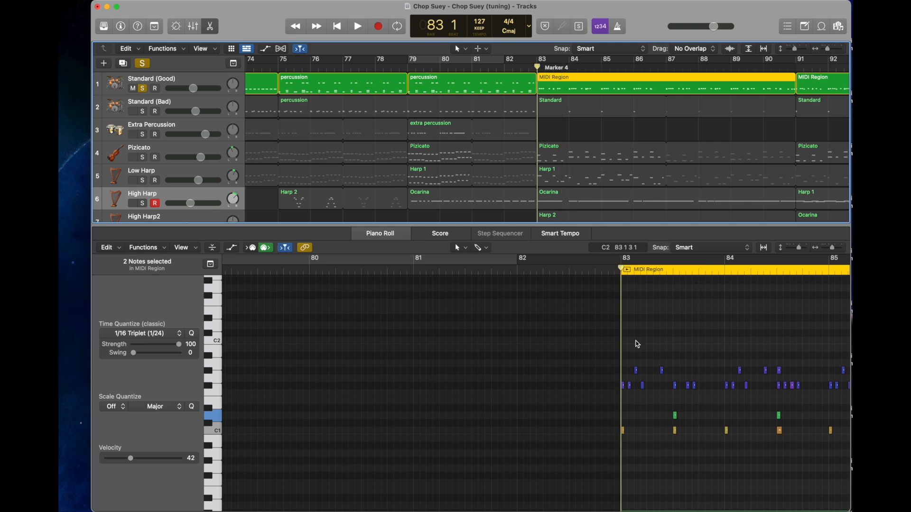
{"action": "key", "text": "space"}
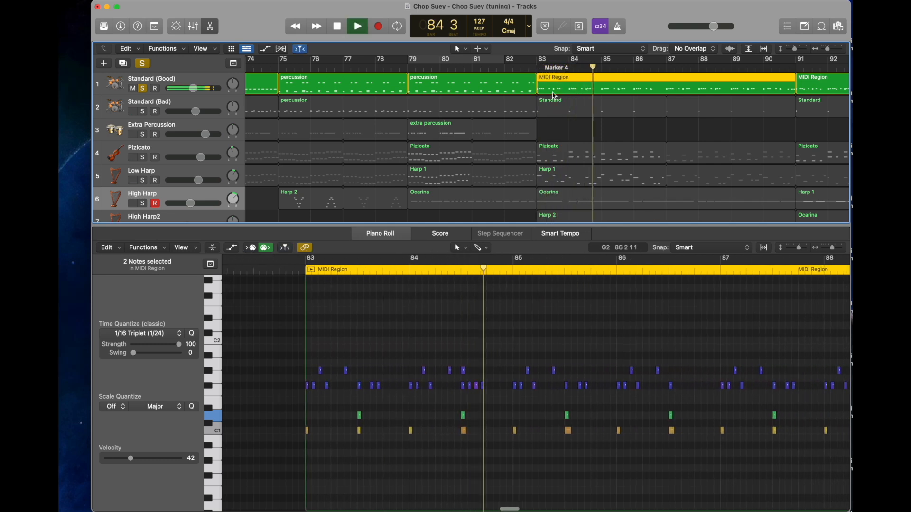
- Solo Standard (Bad) together with Standard (Good) and play both from bar 83
{"action": "left_click", "coordinate": [143, 112]}
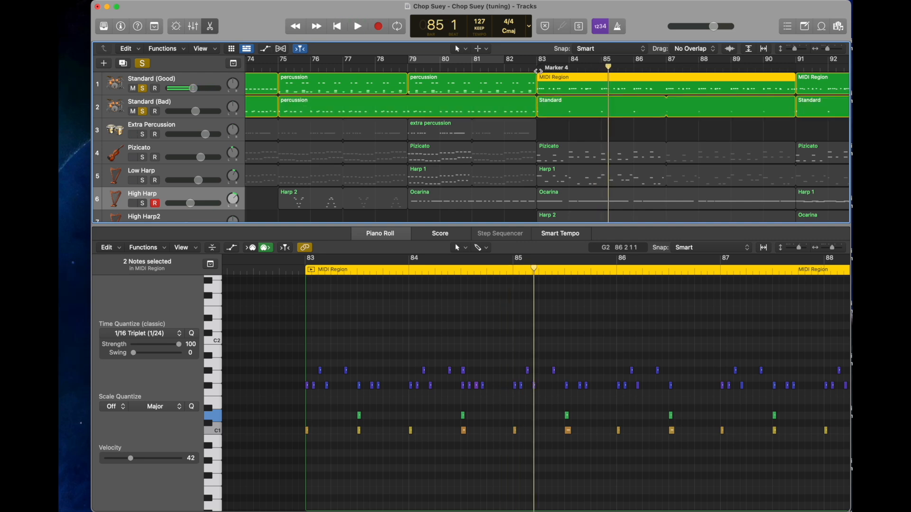
{"action": "left_click", "coordinate": [538, 70]}
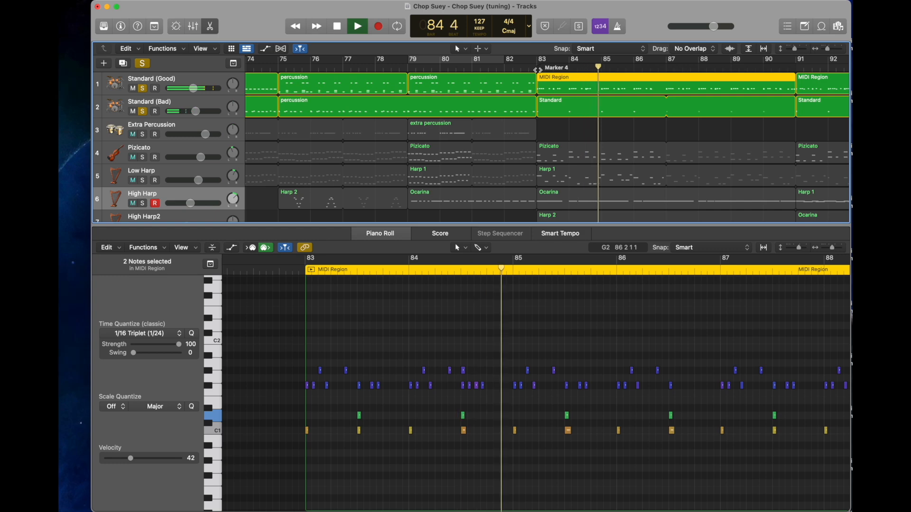
{"action": "scroll", "coordinate": [427, 143], "scroll_direction": "right", "scroll_amount": 5}
{"action": "scroll", "coordinate": [427, 143], "scroll_direction": "down", "scroll_amount": 1}
{"action": "key", "text": "space"}
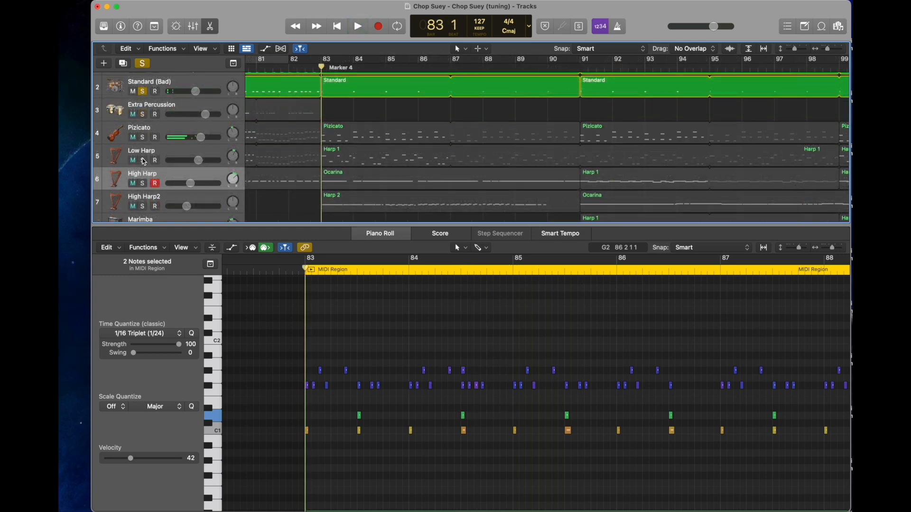
- Switch the solo from Standard (Bad) to Low Harp, play from bar 83, and examine its bar 83 region in the Piano Roll
{"action": "left_click", "coordinate": [142, 160]}
{"action": "left_click", "coordinate": [143, 91]}
{"action": "left_click", "coordinate": [272, 161]}
{"action": "key", "text": "space"}
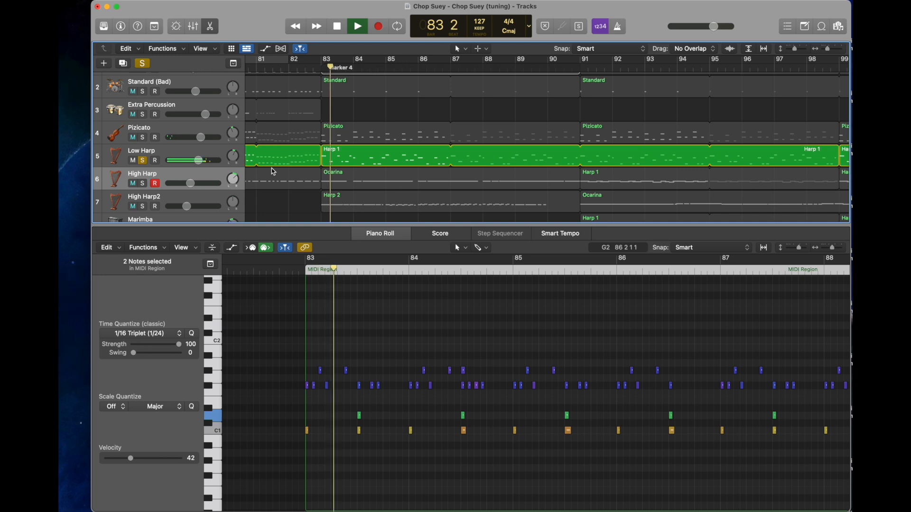
{"action": "left_click", "coordinate": [356, 160]}
{"action": "scroll", "coordinate": [436, 359], "scroll_direction": "up", "scroll_amount": 3}
{"action": "scroll", "coordinate": [437, 360], "scroll_direction": "right", "scroll_amount": 2}
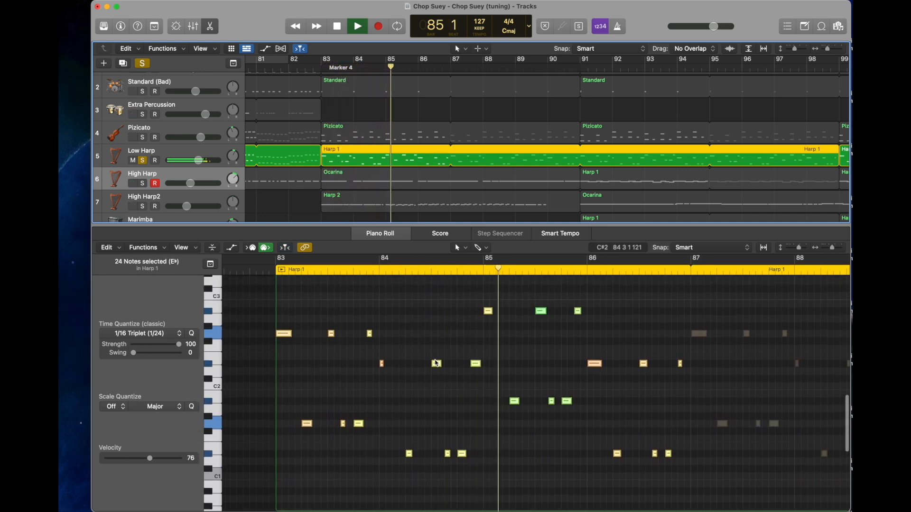
{"action": "key", "text": "space"}
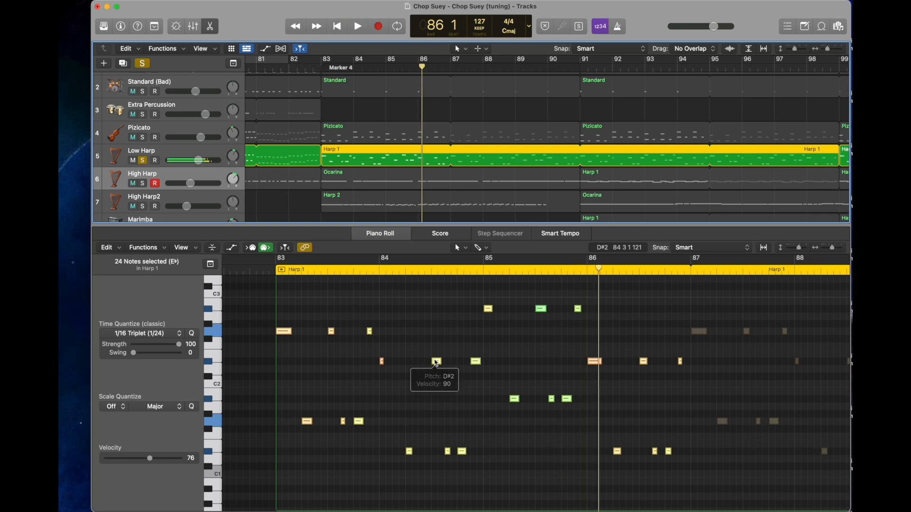
{"action": "mouse_move", "coordinate": [436, 363]}
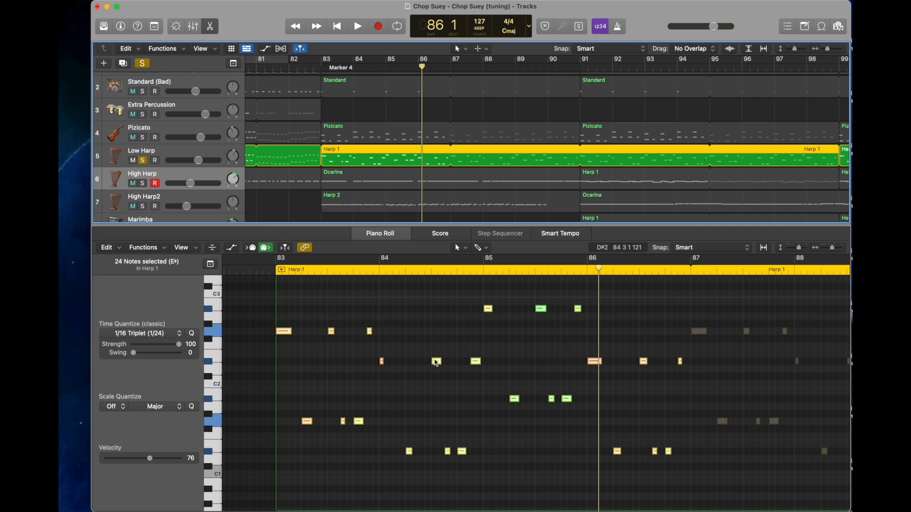
{"action": "scroll", "coordinate": [332, 149], "scroll_direction": "down", "scroll_amount": 6}
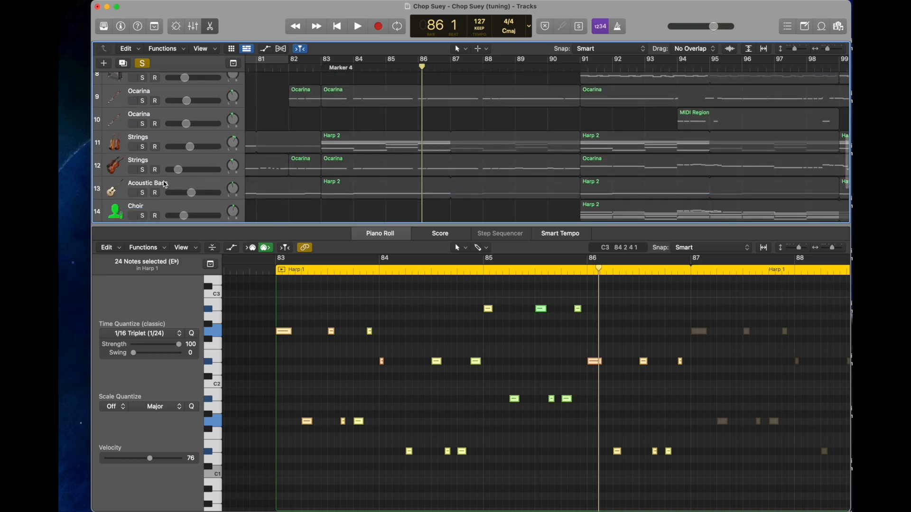
- Return the playhead to bar 83, show Low Harp's bar 83 region in the Piano Roll, and select its opening notes
{"action": "left_click", "coordinate": [165, 185]}
{"action": "scroll", "coordinate": [399, 171], "scroll_direction": "up", "scroll_amount": 7}
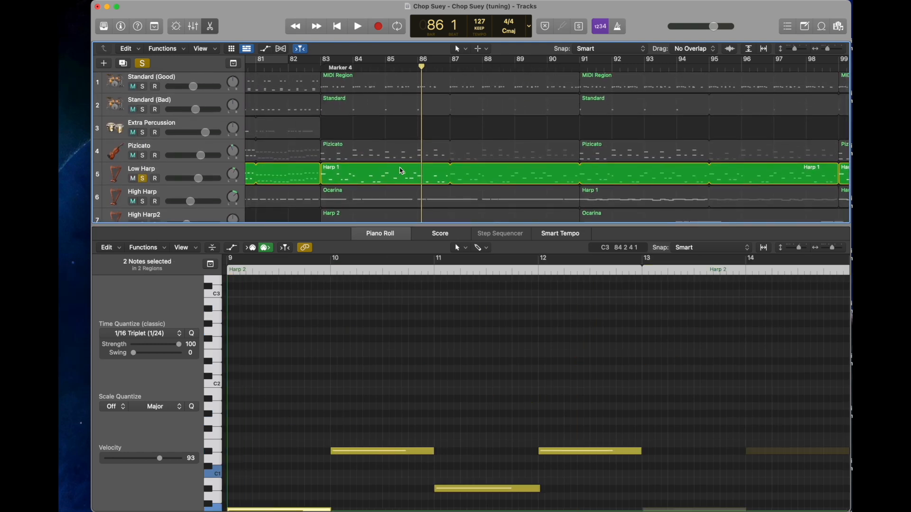
{"action": "left_click", "coordinate": [317, 63]}
{"action": "scroll", "coordinate": [338, 150], "scroll_direction": "left", "scroll_amount": 5}
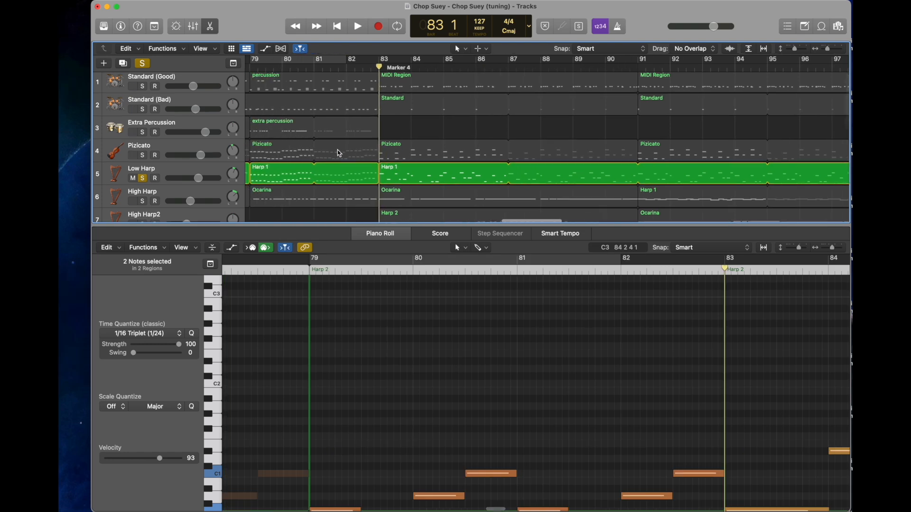
{"action": "scroll", "coordinate": [427, 176], "scroll_direction": "down", "scroll_amount": 2}
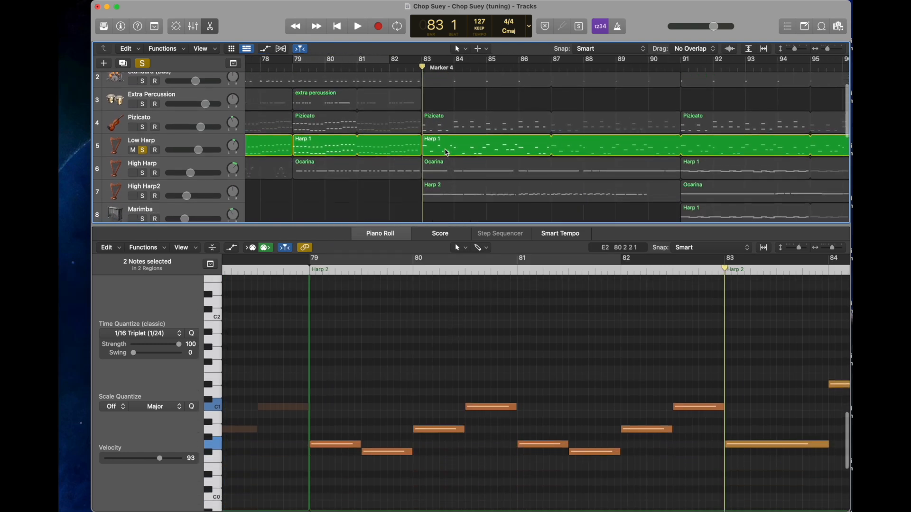
{"action": "left_click", "coordinate": [447, 152]}
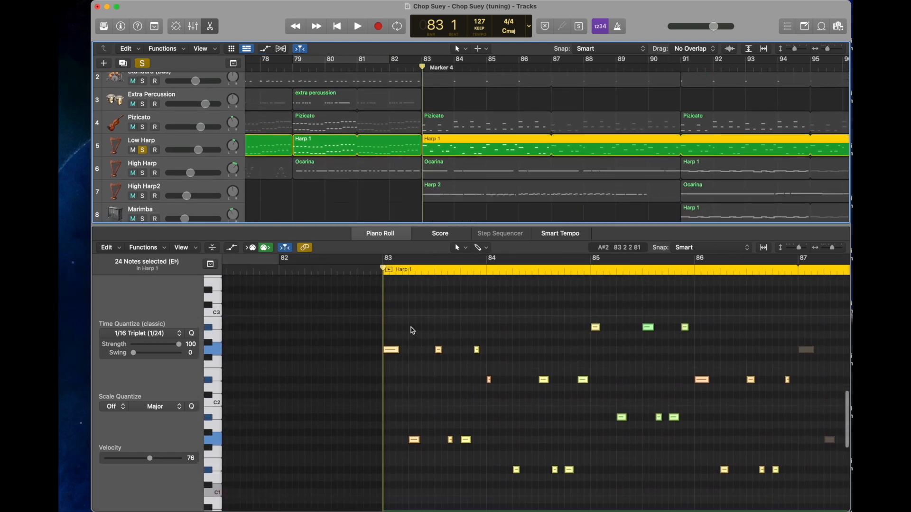
{"action": "left_click_drag", "start_coordinate": [344, 334], "coordinate": [454, 481]}
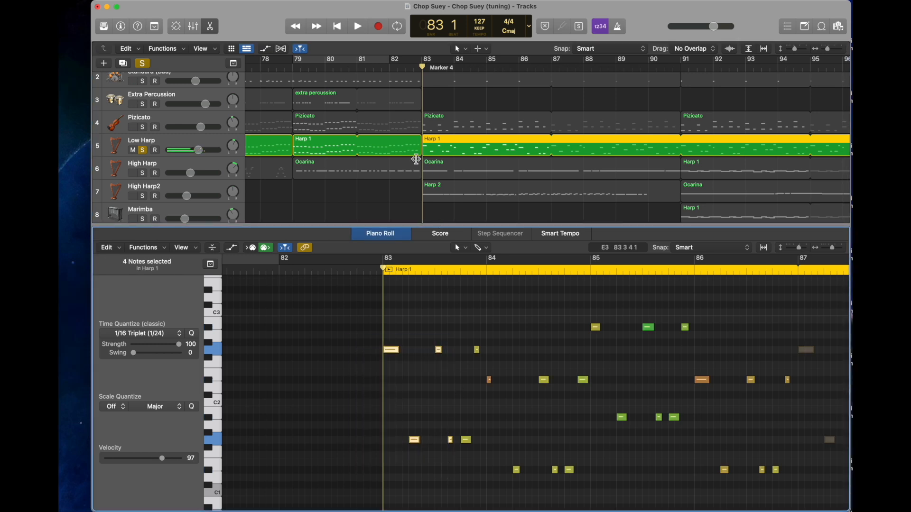
- Switch the solo from Low Harp to High Harp and show High Harp2's bar 83 region in the Piano Roll
{"action": "left_click", "coordinate": [143, 173]}
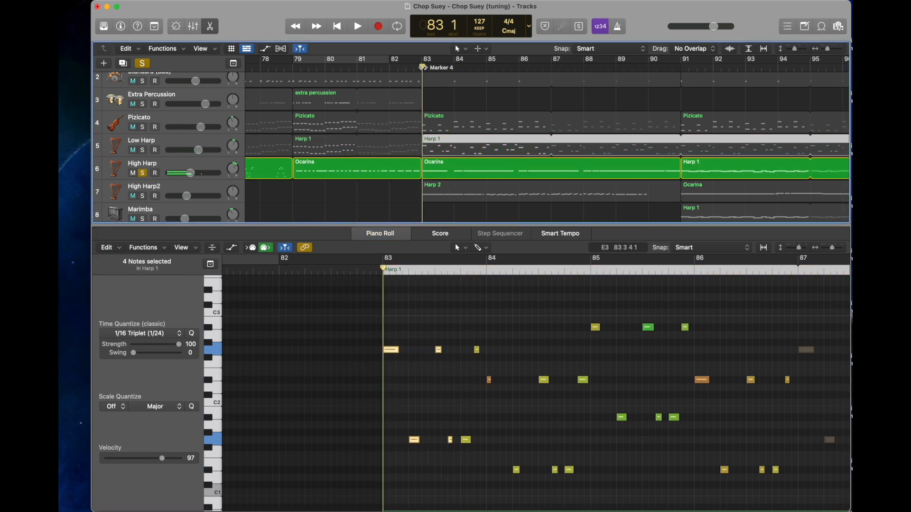
{"action": "left_click", "coordinate": [148, 191]}
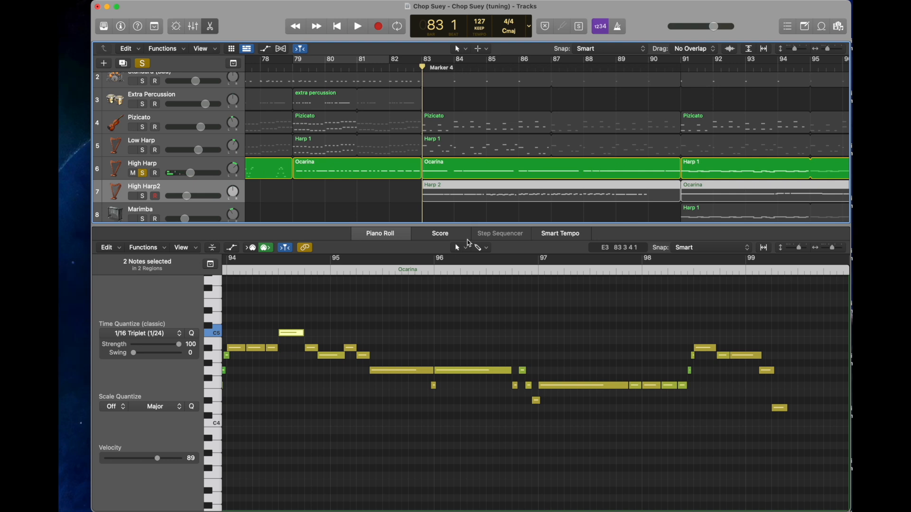
{"action": "left_click", "coordinate": [432, 207]}
{"action": "double_click", "coordinate": [436, 195]}
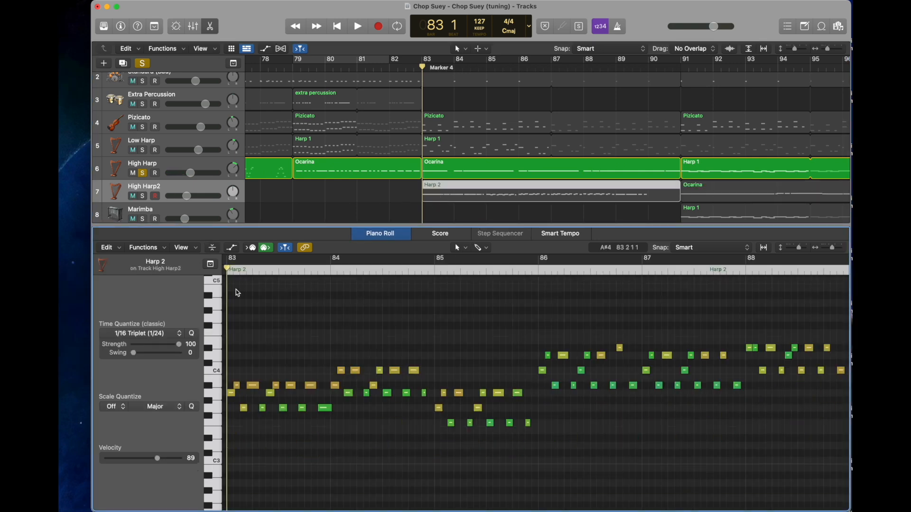
- Clear the High Harp solo, start playback from bar 83, solo High Harp2 while it plays, and stop in bar 84
{"action": "left_click", "coordinate": [143, 173]}
{"action": "key", "text": "space"}
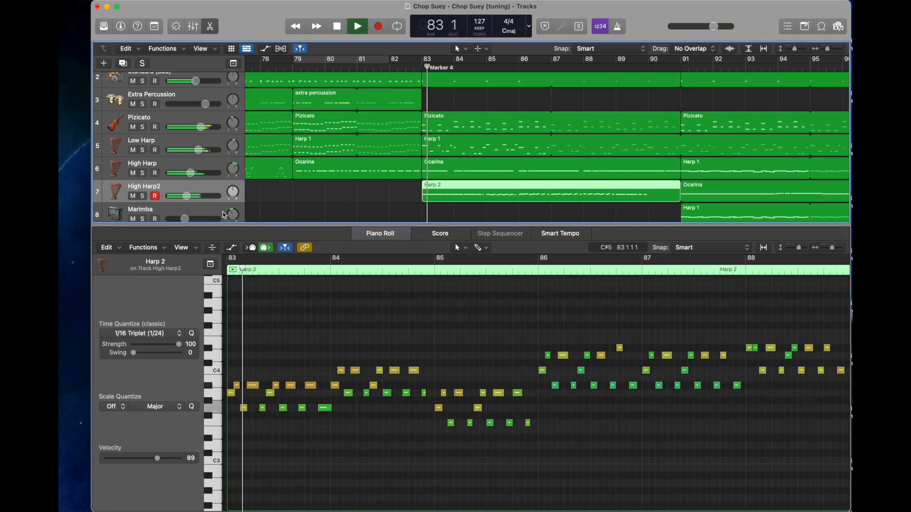
{"action": "left_click", "coordinate": [143, 196]}
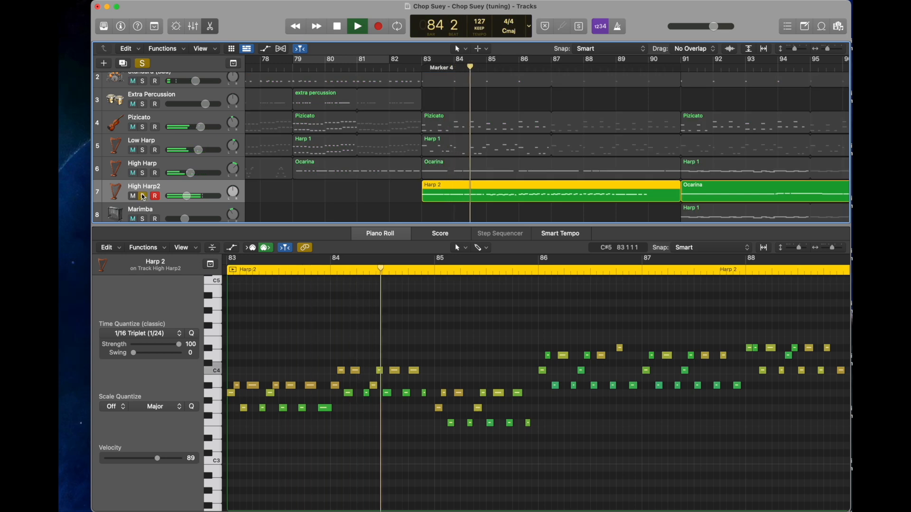
{"action": "key", "text": "space"}
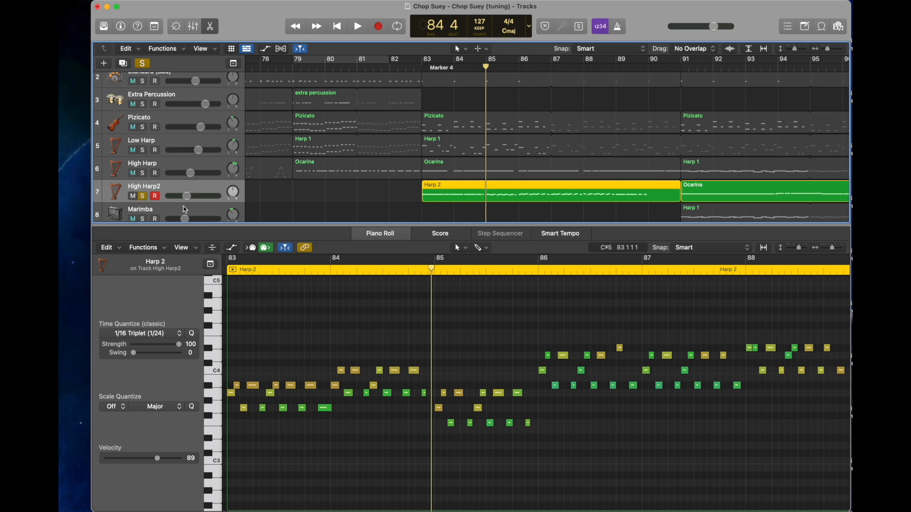
- Expand the tracks area over the Piano Roll and solo Strings (track 12) and French Horn alongside High Harp2
{"action": "left_click_drag", "start_coordinate": [275, 225], "coordinate": [308, 511]}
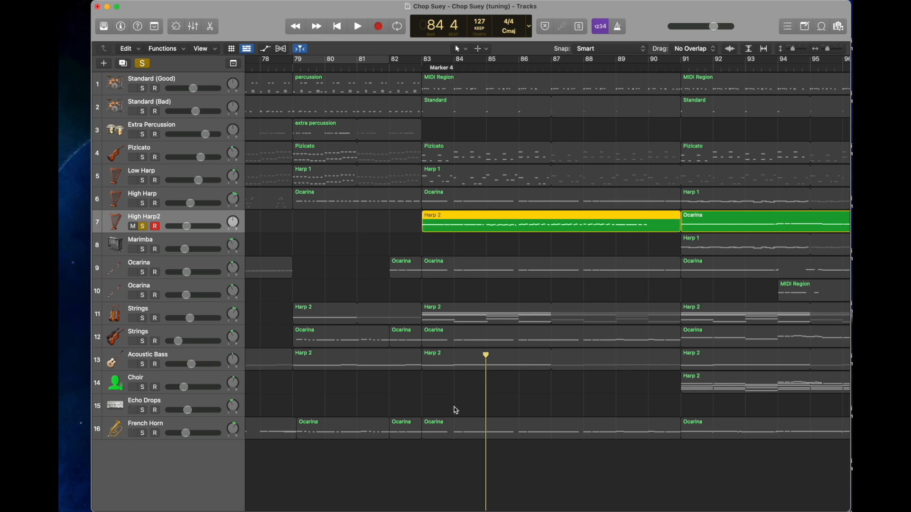
{"action": "left_click", "coordinate": [451, 366]}
{"action": "left_click", "coordinate": [443, 342]}
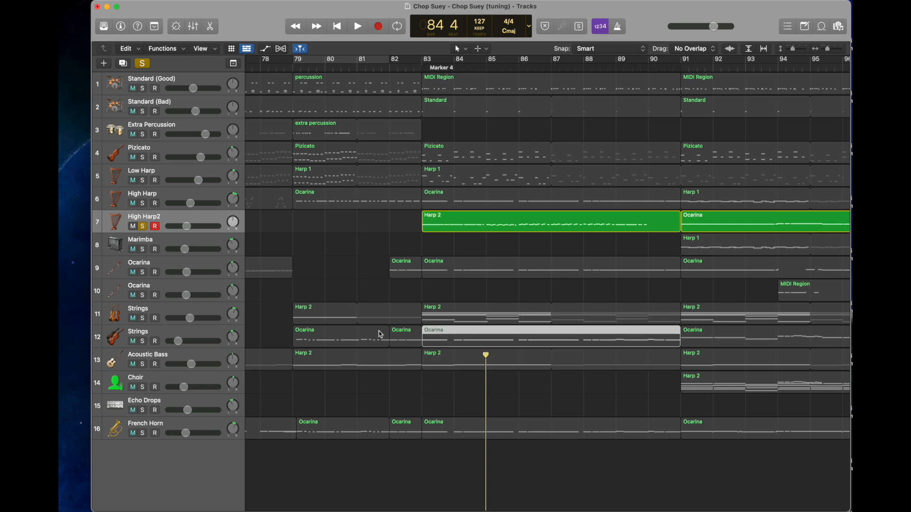
{"action": "left_click", "coordinate": [142, 341]}
{"action": "left_click", "coordinate": [142, 433]}
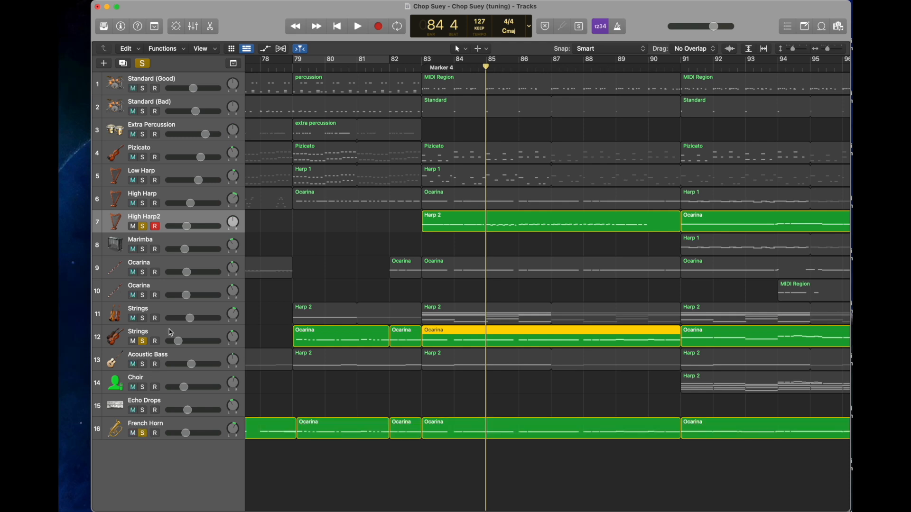
- Leave only Strings (track 11) soloed and show its bar 83 region in the Piano Roll
{"action": "left_click", "coordinate": [142, 341]}
{"action": "left_click", "coordinate": [143, 433]}
{"action": "left_click", "coordinate": [142, 318]}
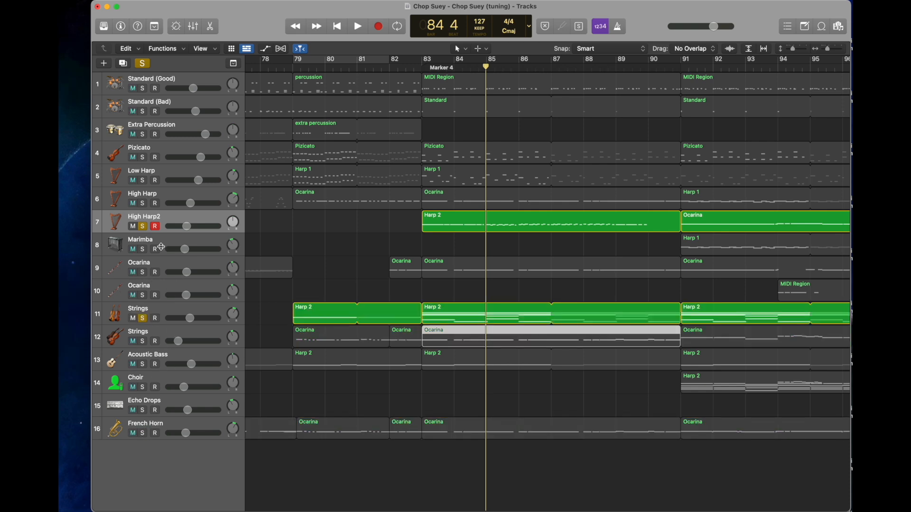
{"action": "left_click", "coordinate": [142, 226]}
{"action": "double_click", "coordinate": [455, 314]}
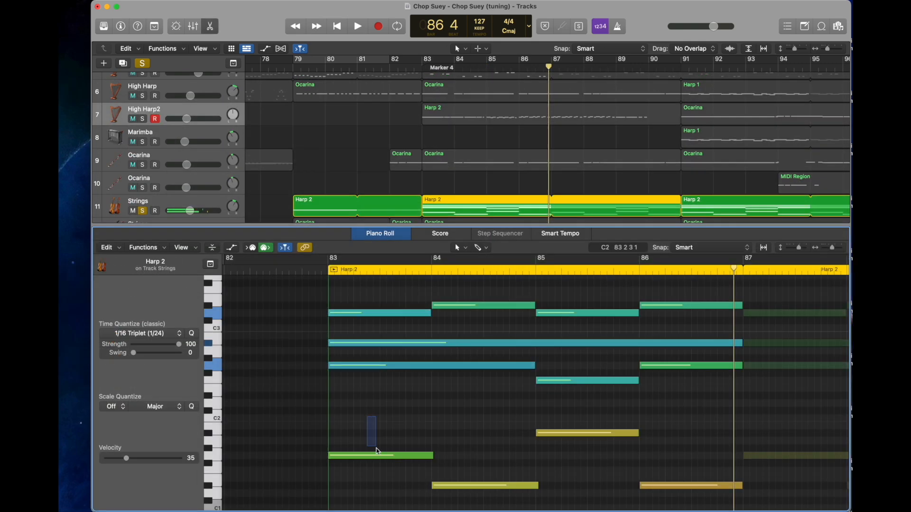
- Examine the Strings region's low notes in bars 83 to 86 one by one and its upper three-note chord at bar 83
{"action": "scroll", "coordinate": [462, 425], "scroll_direction": "down", "scroll_amount": 2}
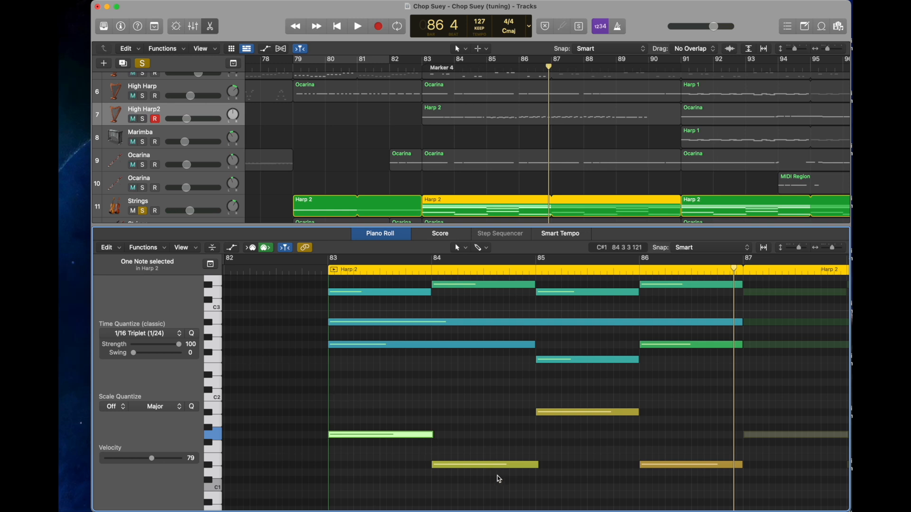
{"action": "left_click", "coordinate": [489, 466]}
{"action": "left_click", "coordinate": [599, 413]}
{"action": "left_click", "coordinate": [683, 466]}
{"action": "scroll", "coordinate": [474, 394], "scroll_direction": "up", "scroll_amount": 3}
{"action": "left_click_drag", "start_coordinate": [371, 419], "coordinate": [387, 286]}
{"action": "left_click", "coordinate": [325, 271]}
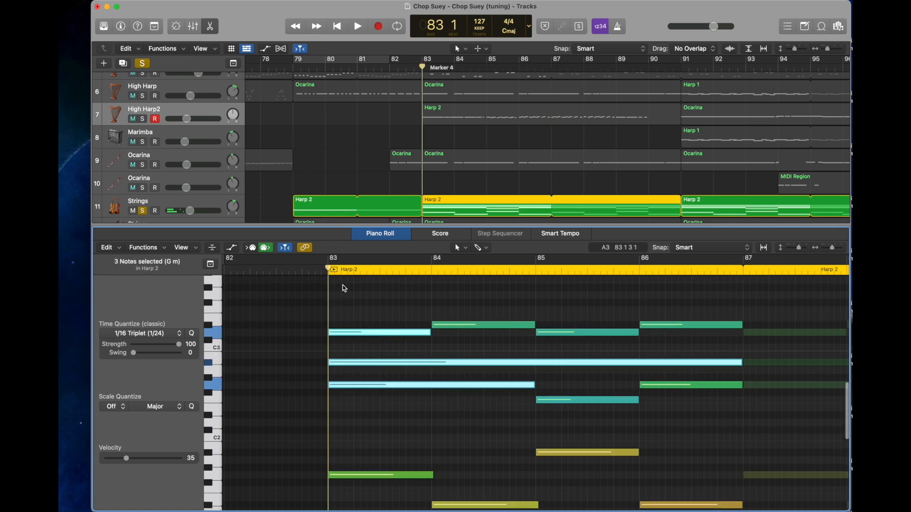
{"action": "scroll", "coordinate": [362, 322], "scroll_direction": "down", "scroll_amount": 2}
{"action": "scroll", "coordinate": [363, 322], "scroll_direction": "up", "scroll_amount": 2}
{"action": "scroll", "coordinate": [362, 321], "scroll_direction": "right", "scroll_amount": 4}
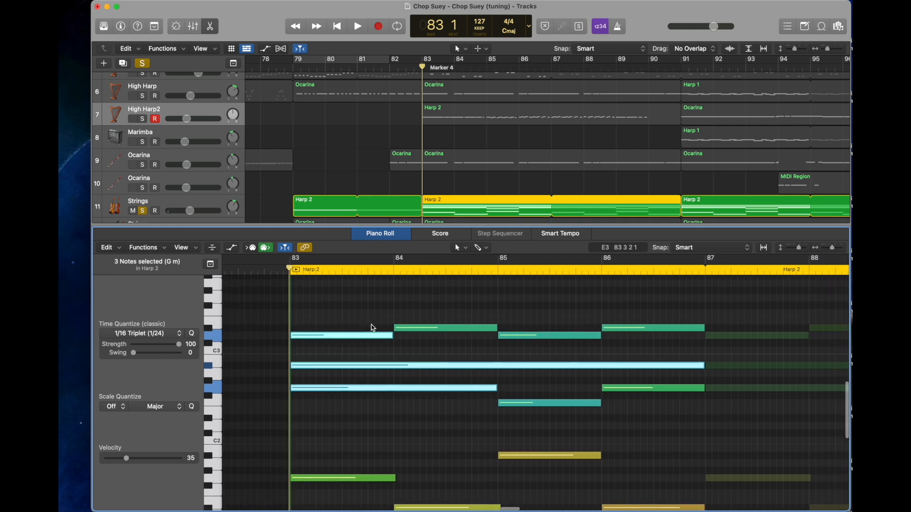
{"action": "scroll", "coordinate": [374, 329], "scroll_direction": "right", "scroll_amount": 2}
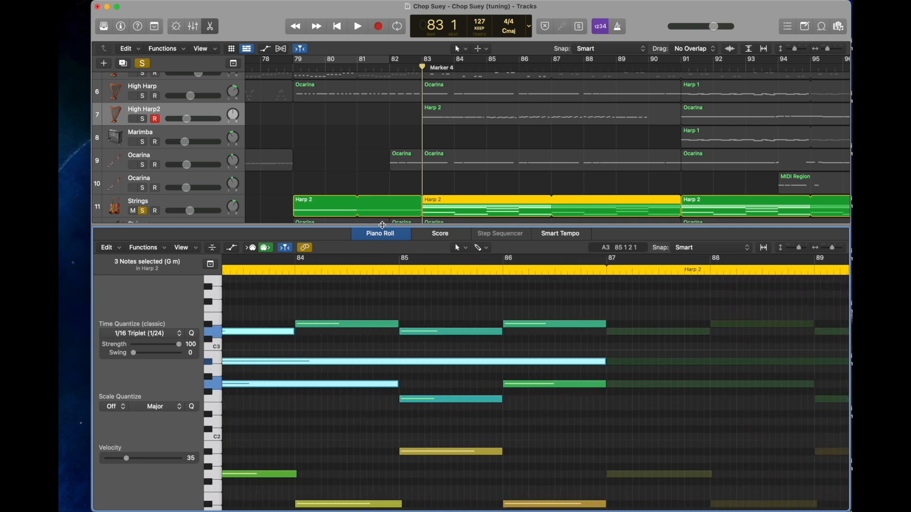
- Expand the tracks area, move the playhead to bar 90, and solo Standard (Good) and Standard (Bad)
{"action": "left_click_drag", "start_coordinate": [382, 225], "coordinate": [382, 491]}
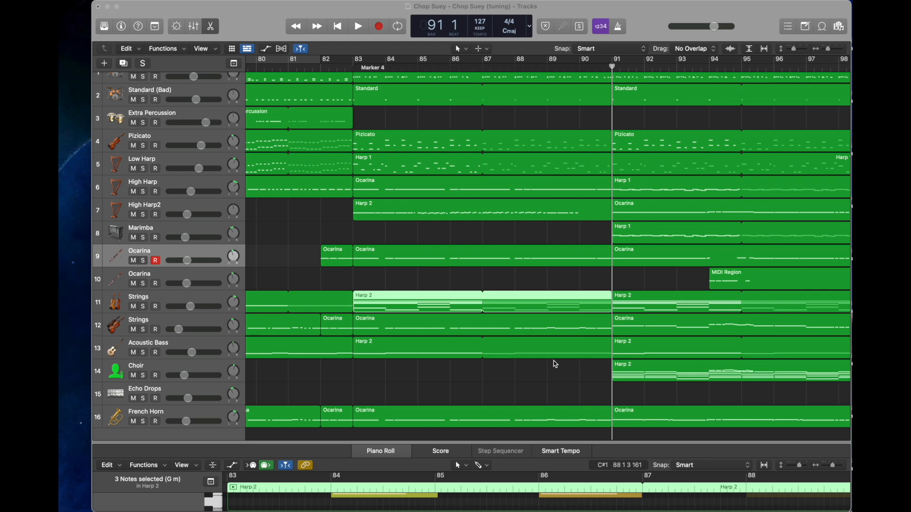
{"action": "scroll", "coordinate": [554, 366], "scroll_direction": "down", "scroll_amount": 2}
{"action": "scroll", "coordinate": [553, 366], "scroll_direction": "up", "scroll_amount": 3}
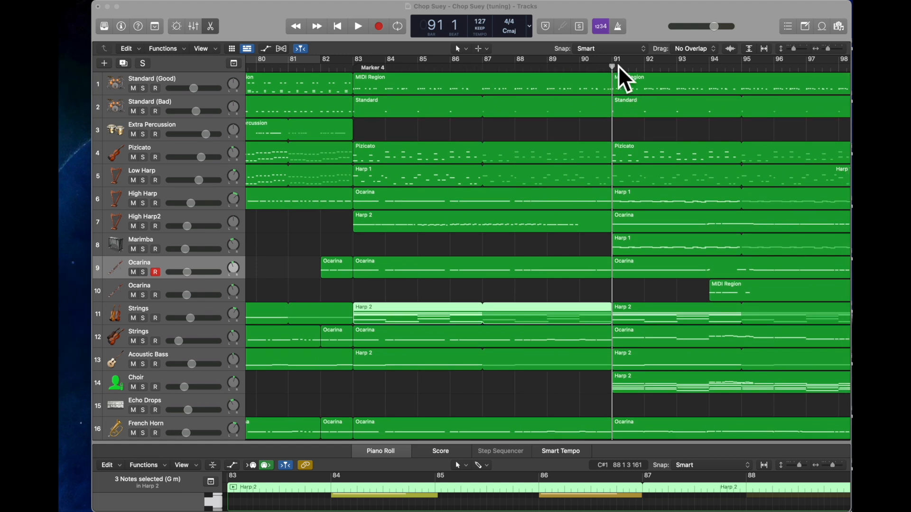
{"action": "left_click", "coordinate": [574, 66]}
{"action": "left_click_drag", "start_coordinate": [143, 111], "coordinate": [144, 69]}
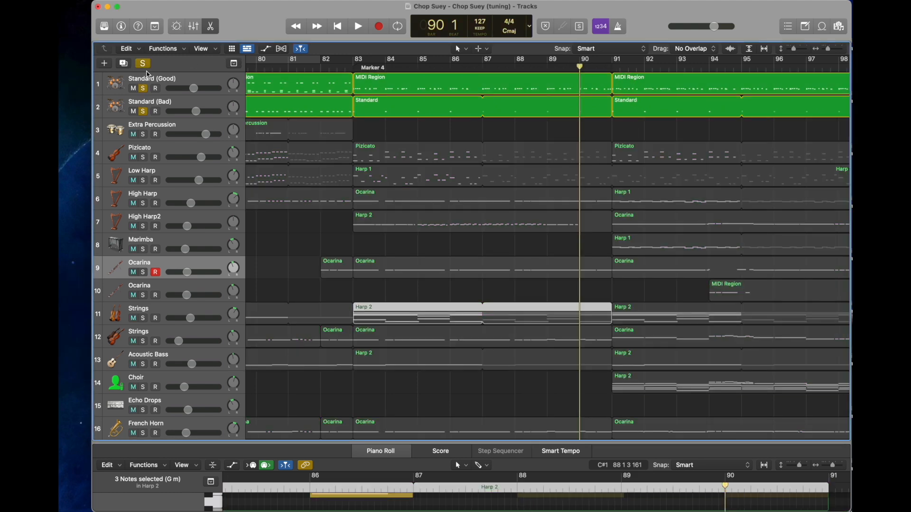
- Show Standard (Good)'s bar 83 region in an enlarged Piano Roll and start playback from bar 89
{"action": "left_click", "coordinate": [569, 81]}
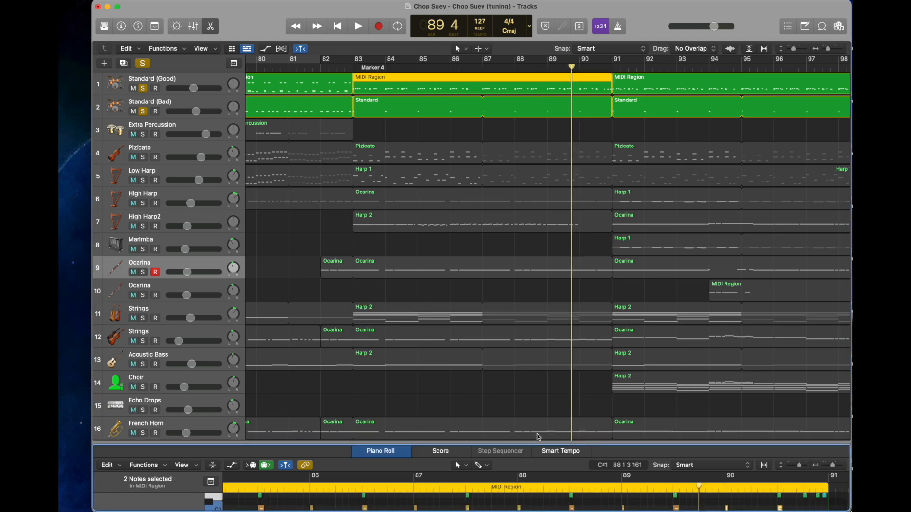
{"action": "left_click_drag", "start_coordinate": [538, 443], "coordinate": [539, 214]}
{"action": "key", "text": "space"}
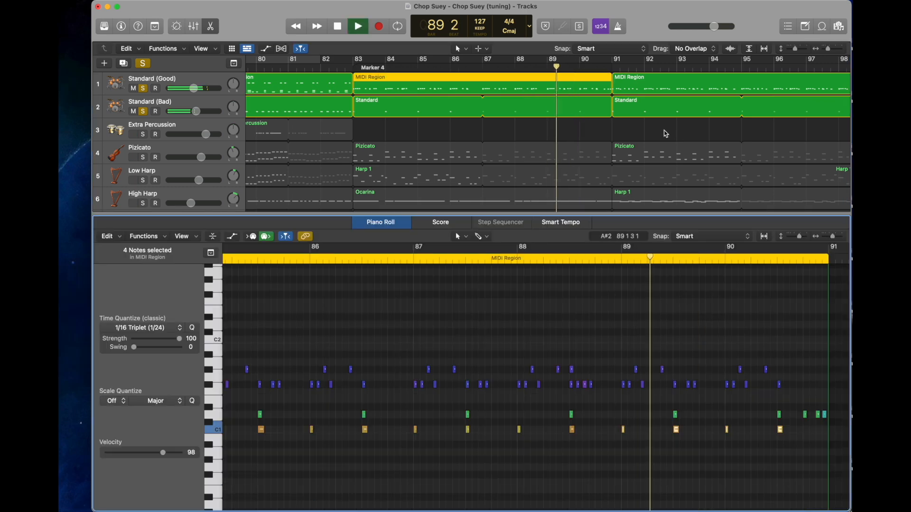
- Show Standard (Good)'s bar 91 region in the Piano Roll during playback, examine its opening notes, and stop playback
{"action": "left_click", "coordinate": [635, 84]}
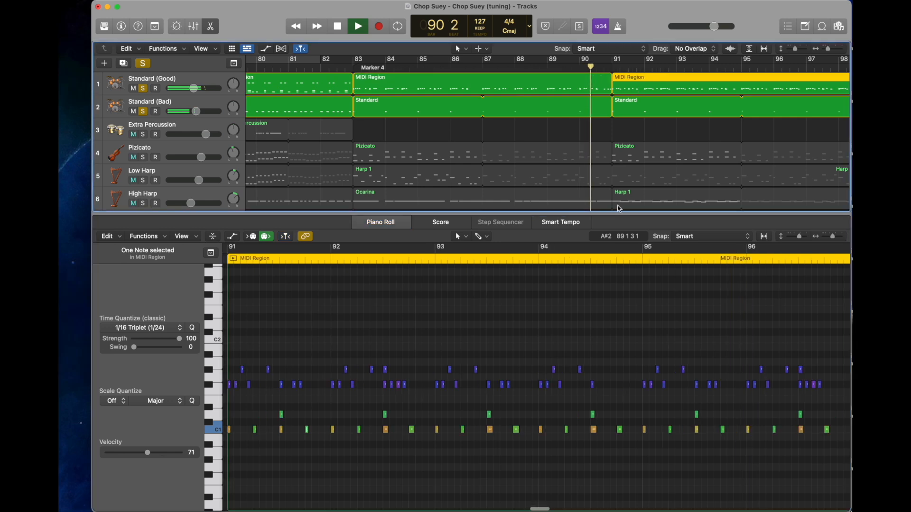
{"action": "scroll", "coordinate": [552, 409], "scroll_direction": "left", "scroll_amount": 2}
{"action": "left_click", "coordinate": [453, 460]}
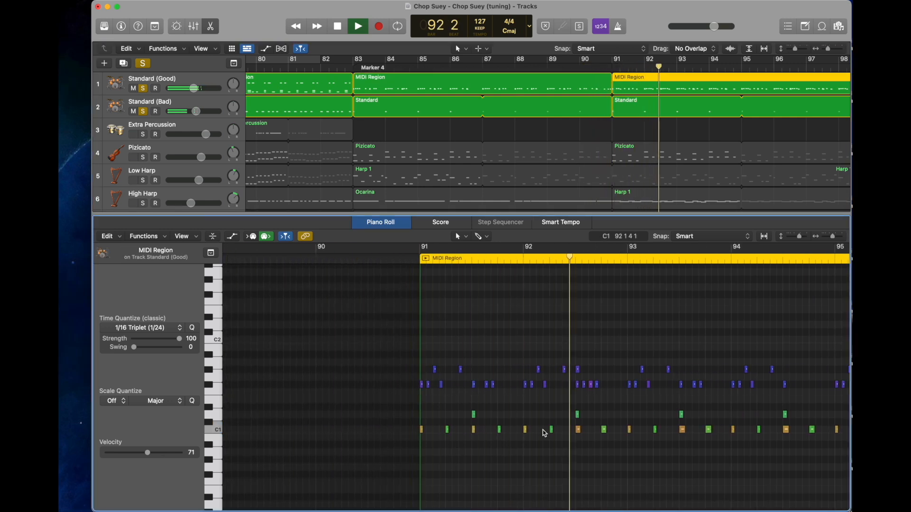
{"action": "key", "text": "space"}
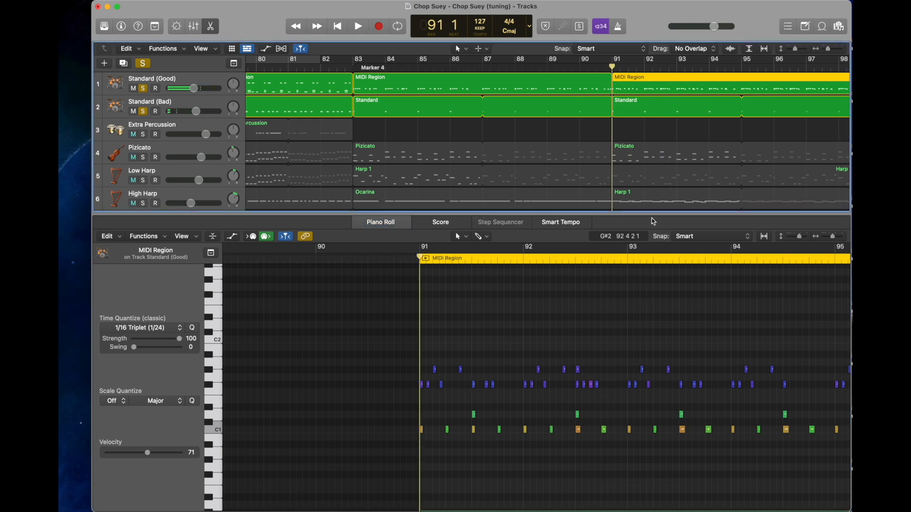
- Expand the tracks area and add Pizicato, Low Harp, Strings (track 11) and Acoustic Bass to the soloed Standard tracks
{"action": "left_click_drag", "start_coordinate": [649, 215], "coordinate": [649, 443]}
{"action": "left_click_drag", "start_coordinate": [143, 157], "coordinate": [143, 180]}
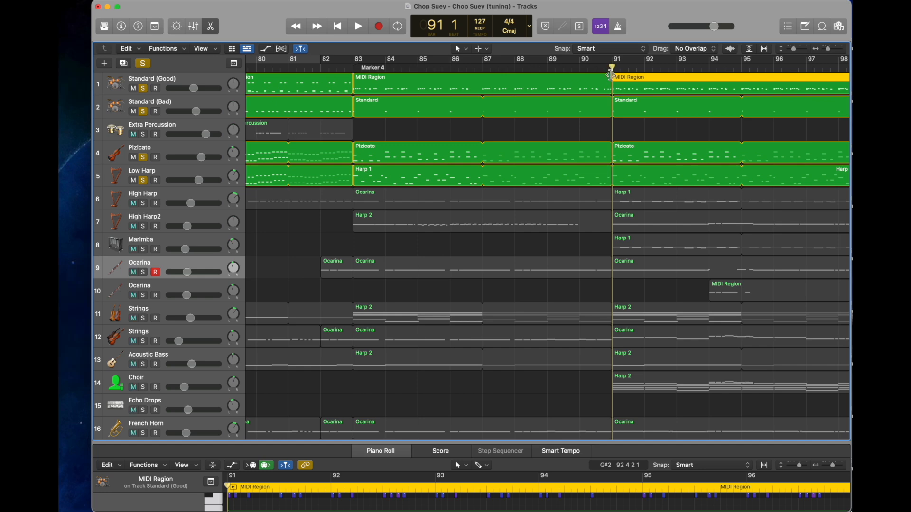
{"action": "left_click", "coordinate": [143, 318]}
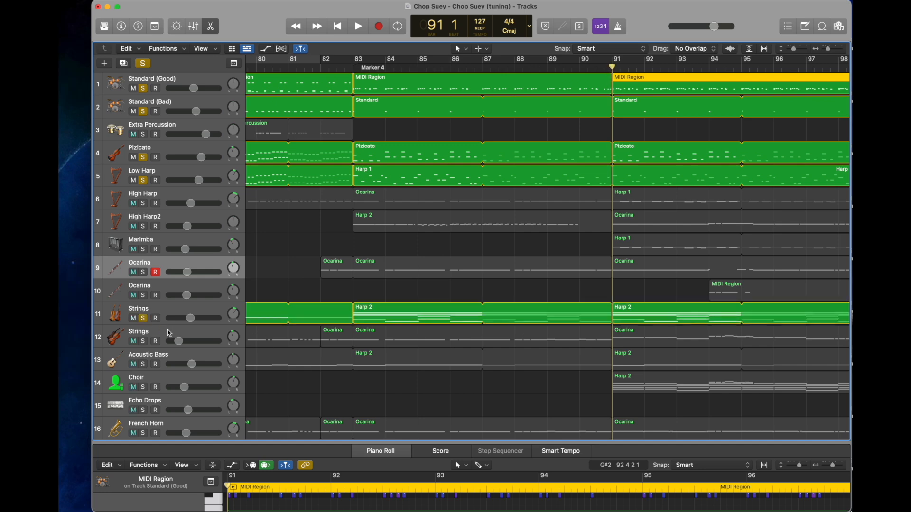
{"action": "left_click", "coordinate": [144, 364]}
- Clear the solos on Acoustic Bass, Strings (track 11), Low Harp and Pizicato, keeping both Standard tracks soloed
{"action": "scroll", "coordinate": [568, 346], "scroll_direction": "down", "scroll_amount": 1}
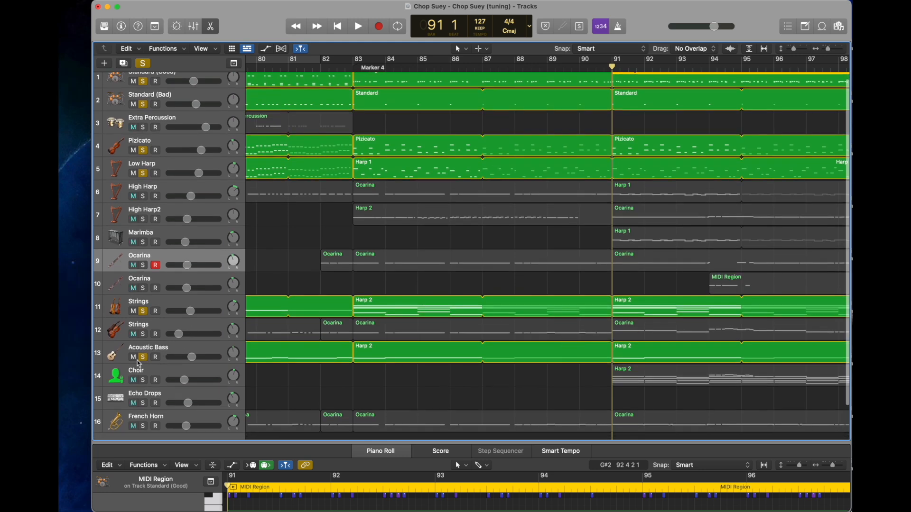
{"action": "left_click", "coordinate": [143, 357]}
{"action": "left_click", "coordinate": [143, 312]}
{"action": "left_click", "coordinate": [143, 173]}
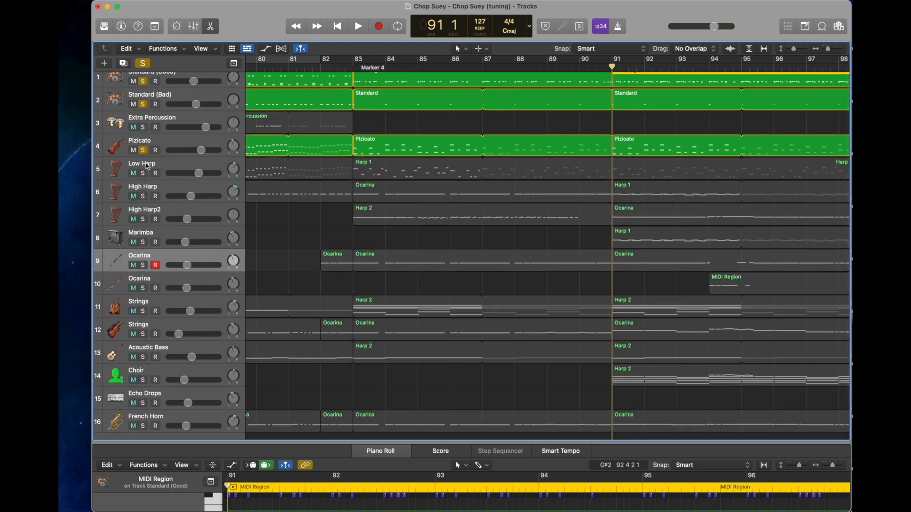
{"action": "left_click", "coordinate": [143, 150]}
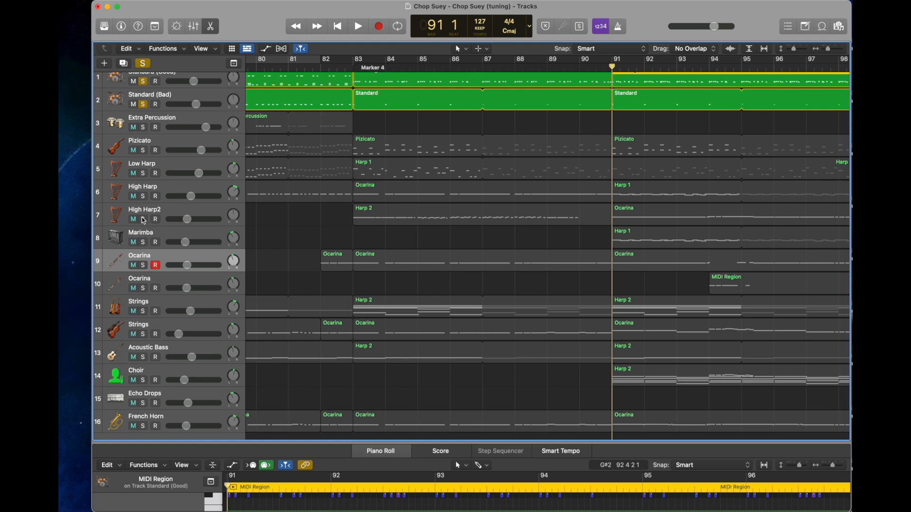
- Add High Harp2, both Ocarina tracks, Strings (track 12) and French Horn to the soloed Standard tracks
{"action": "left_click", "coordinate": [142, 219]}
{"action": "left_click", "coordinate": [143, 265]}
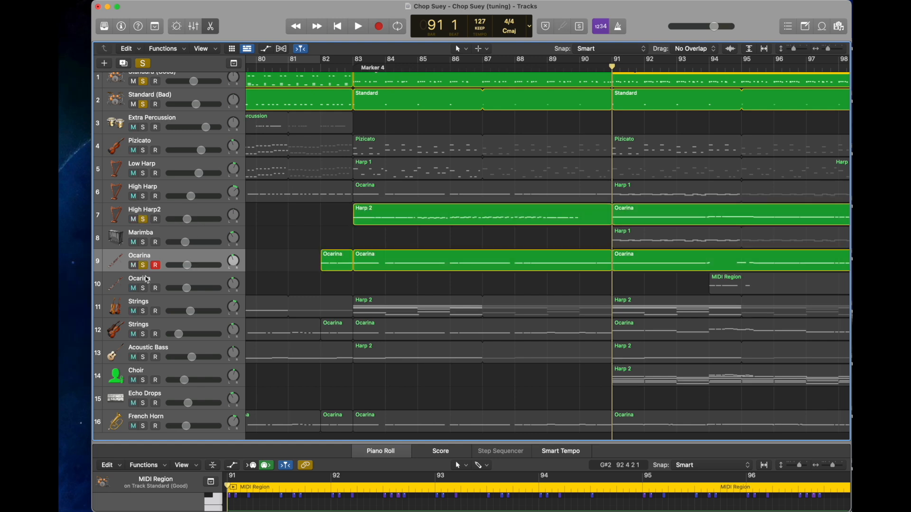
{"action": "left_click", "coordinate": [143, 289]}
{"action": "left_click", "coordinate": [142, 334]}
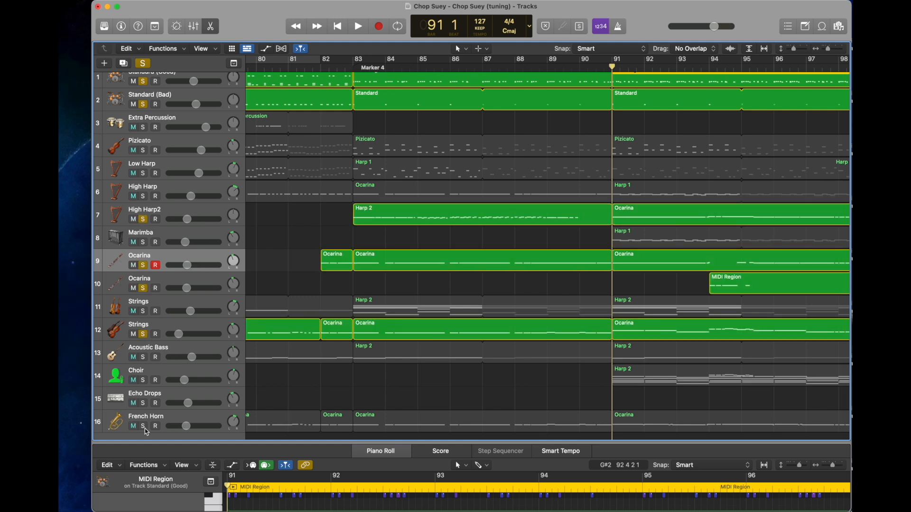
{"action": "left_click", "coordinate": [143, 427]}
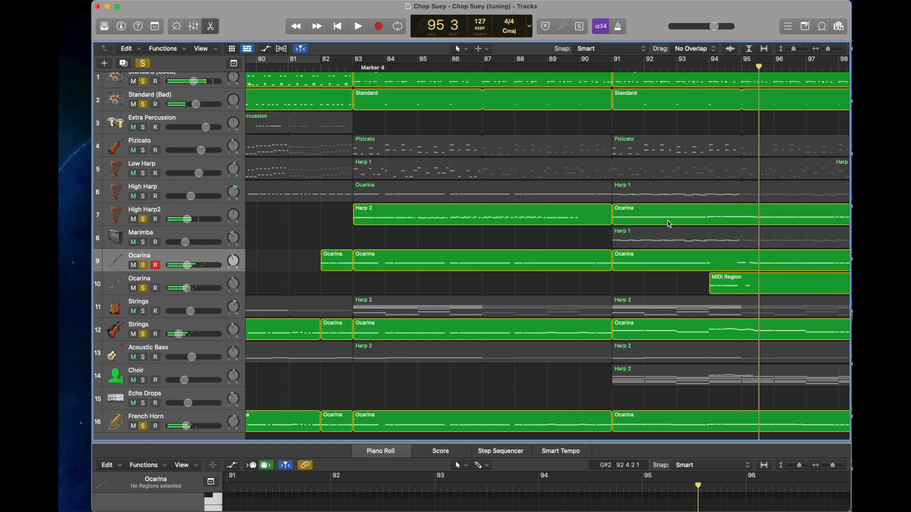
- Show High Harp2's bar 91 region in an enlarged Piano Roll and select the short notes leading into bar 93
{"action": "double_click", "coordinate": [668, 222]}
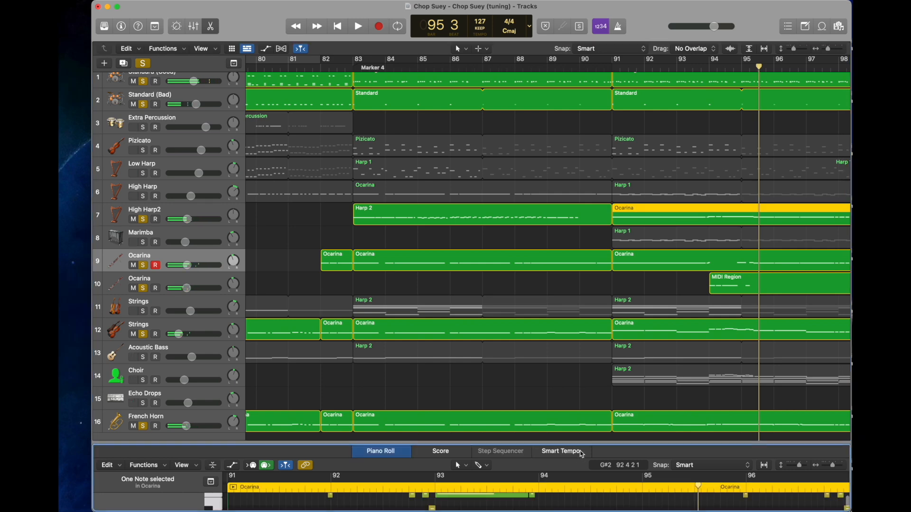
{"action": "left_click_drag", "start_coordinate": [580, 443], "coordinate": [583, 142]}
{"action": "scroll", "coordinate": [545, 340], "scroll_direction": "up", "scroll_amount": 5}
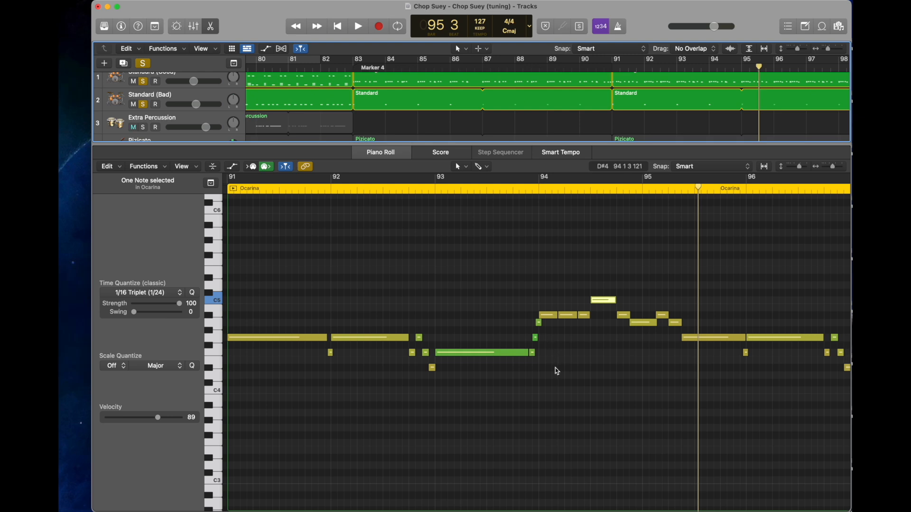
{"action": "left_click", "coordinate": [458, 353]}
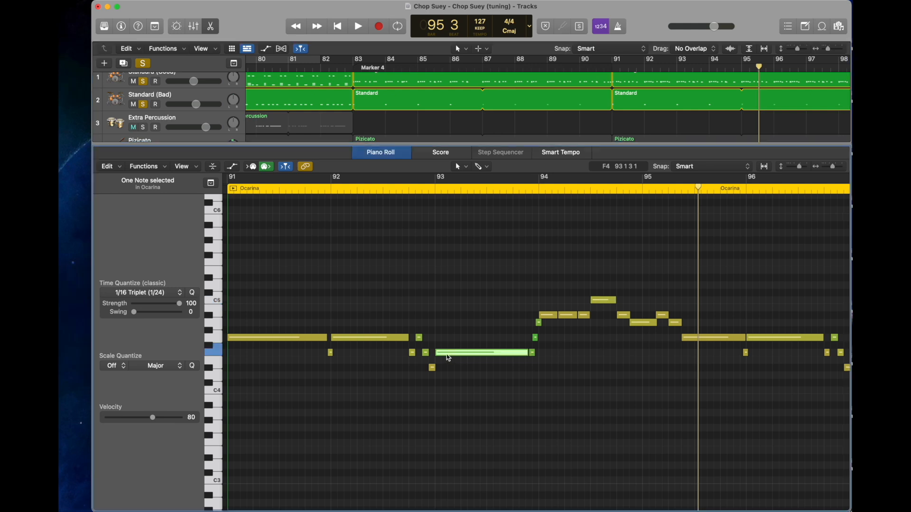
{"action": "left_click_drag", "start_coordinate": [414, 381], "coordinate": [428, 332]}
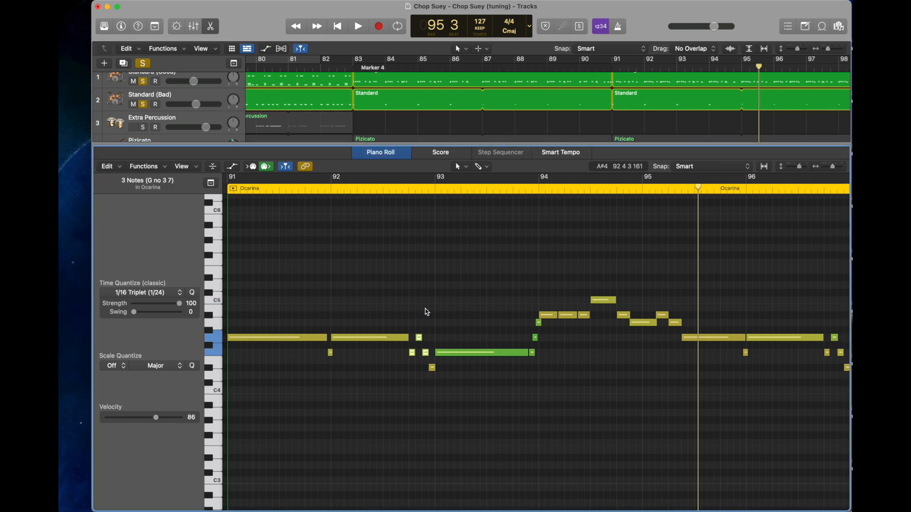
- Play the High Harp2 region from bar 91, stop in bar 92, and select the long note there
{"action": "left_click", "coordinate": [228, 180]}
{"action": "key", "text": "space"}
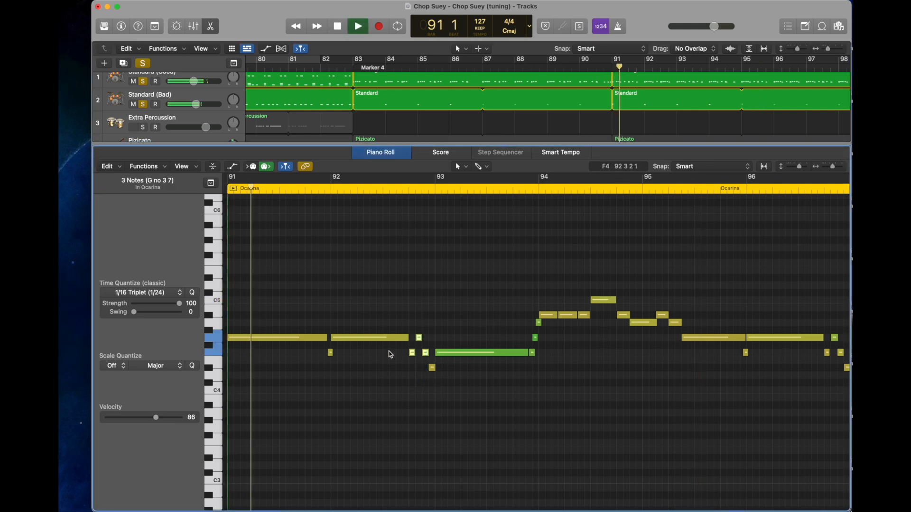
{"action": "key", "text": "space"}
{"action": "left_click", "coordinate": [345, 365]}
{"action": "mouse_move", "coordinate": [345, 366]}
{"action": "left_mouse_down"}
{"action": "mouse_move", "coordinate": [327, 344]}
{"action": "mouse_move", "coordinate": [350, 332]}
{"action": "left_mouse_up"}
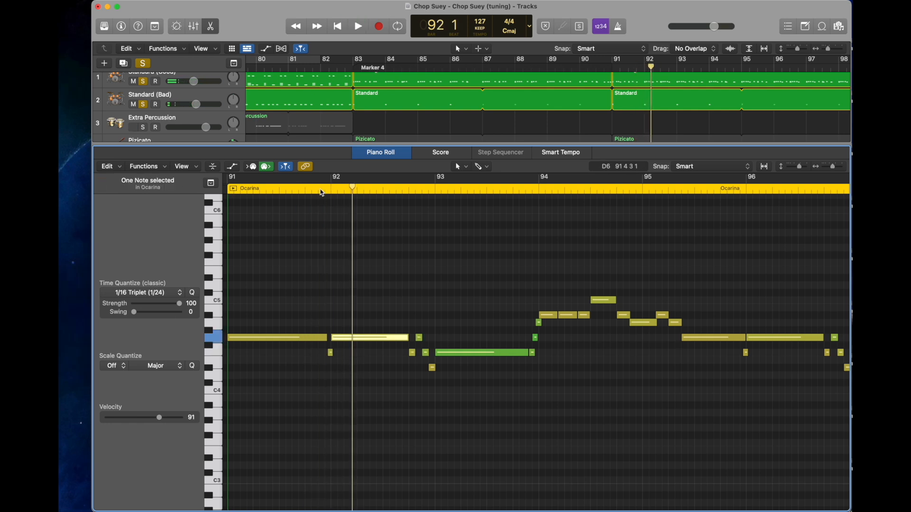
- Resume playback from bar 92 in short stretches, pausing in bar 93 before the bar 94 notes and stopping in bar 95
{"action": "key", "text": "space"}
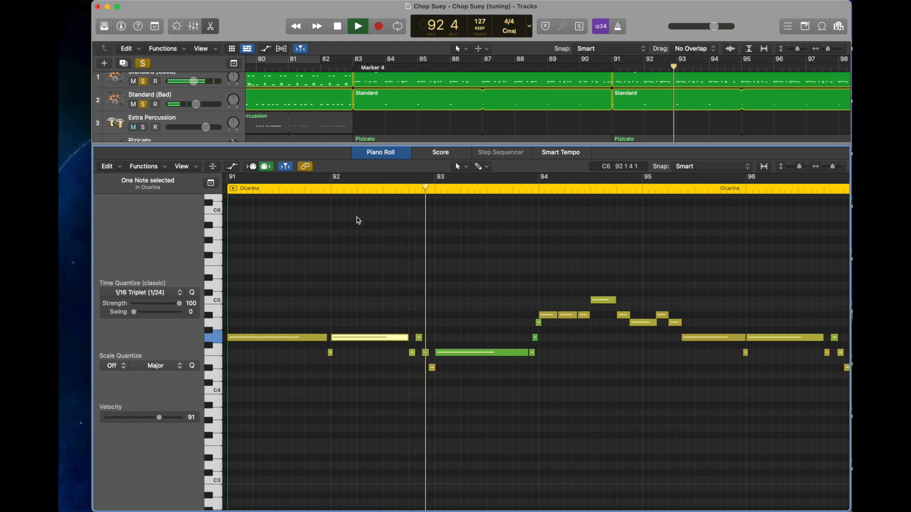
{"action": "key", "text": "space"}
{"action": "left_click_drag", "start_coordinate": [549, 355], "coordinate": [541, 331]}
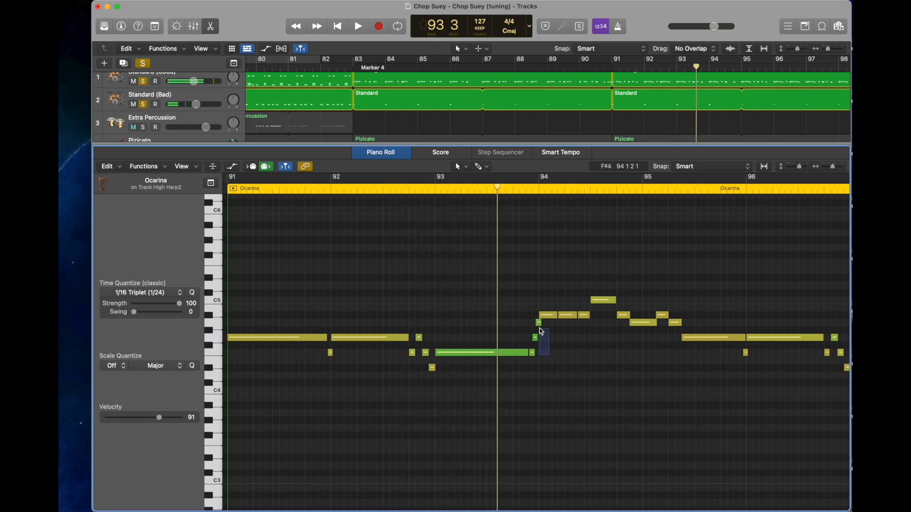
{"action": "key", "text": "space"}
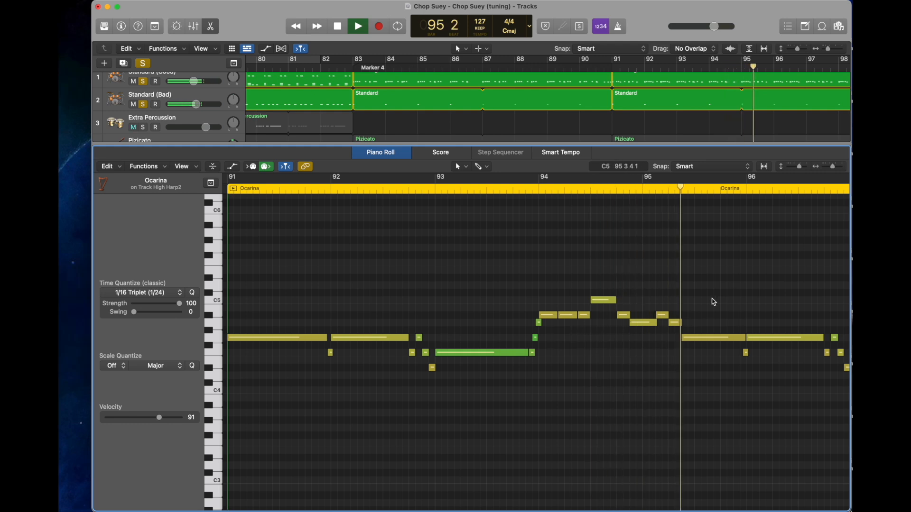
{"action": "key", "text": "space"}
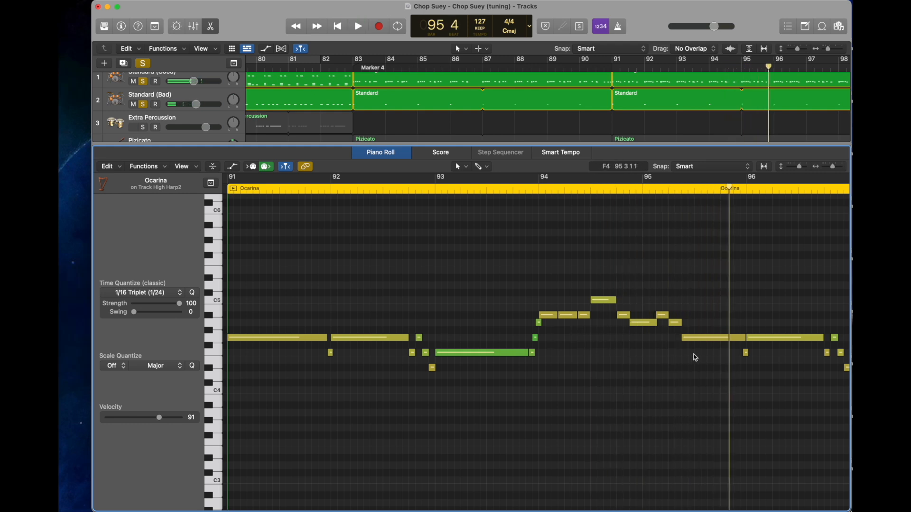
- Examine and play the High Harp2 region's closing notes through bar 99, and close the Piano Roll
{"action": "scroll", "coordinate": [695, 357], "scroll_direction": "right", "scroll_amount": 10}
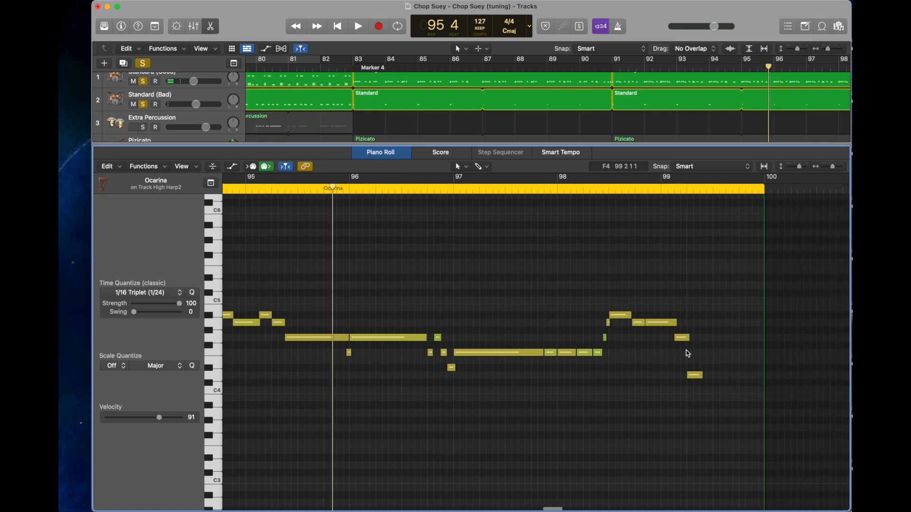
{"action": "double_click", "coordinate": [543, 193]}
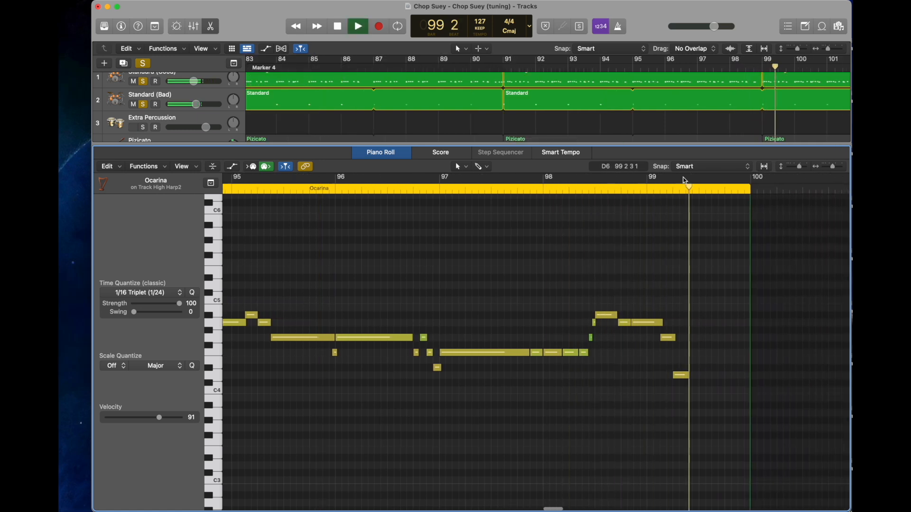
{"action": "key", "text": "space"}
{"action": "left_click_drag", "start_coordinate": [697, 143], "coordinate": [768, 484]}
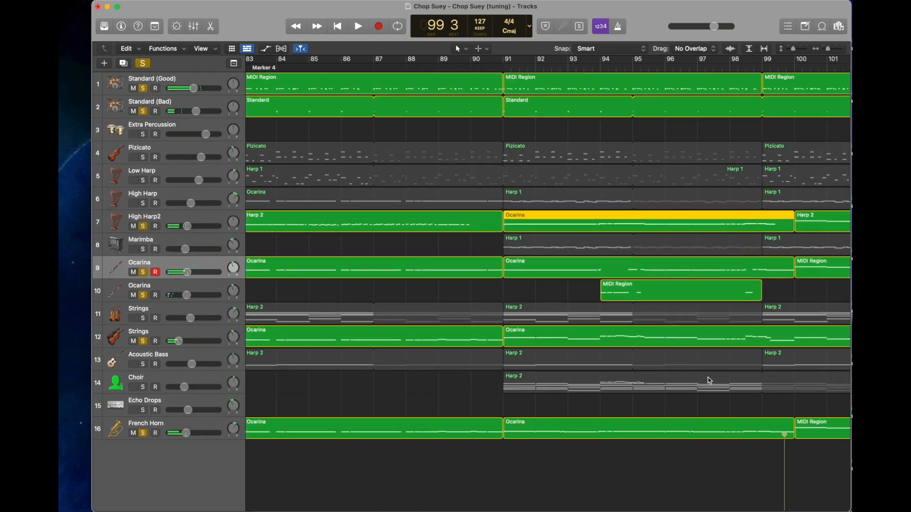
- Solo Choir and clear the solos on Strings (track 12), French Horn and both Standard tracks
{"action": "scroll", "coordinate": [712, 380], "scroll_direction": "right", "scroll_amount": 8}
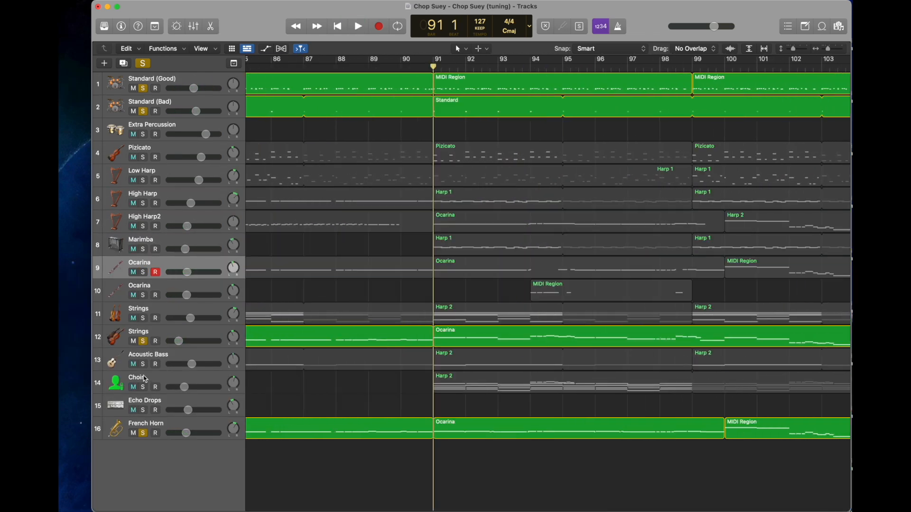
{"action": "left_click", "coordinate": [143, 341]}
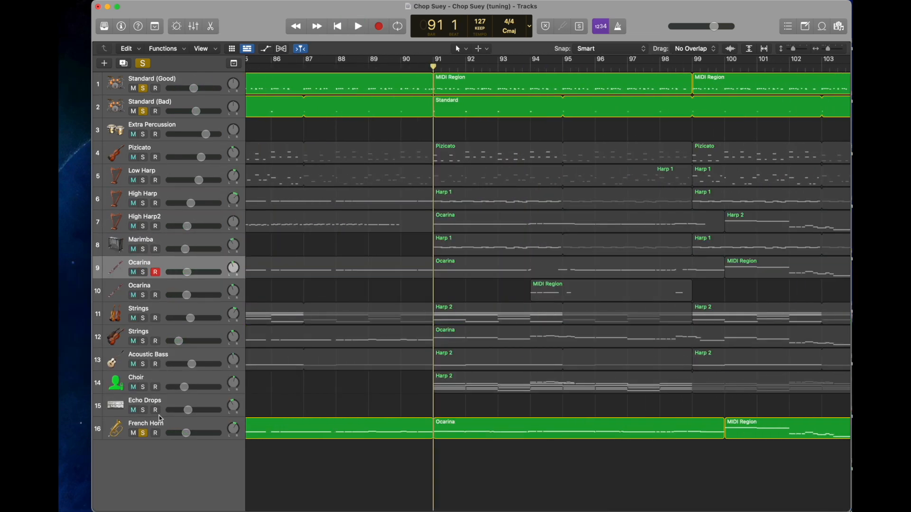
{"action": "left_click", "coordinate": [143, 387]}
{"action": "left_click", "coordinate": [143, 433]}
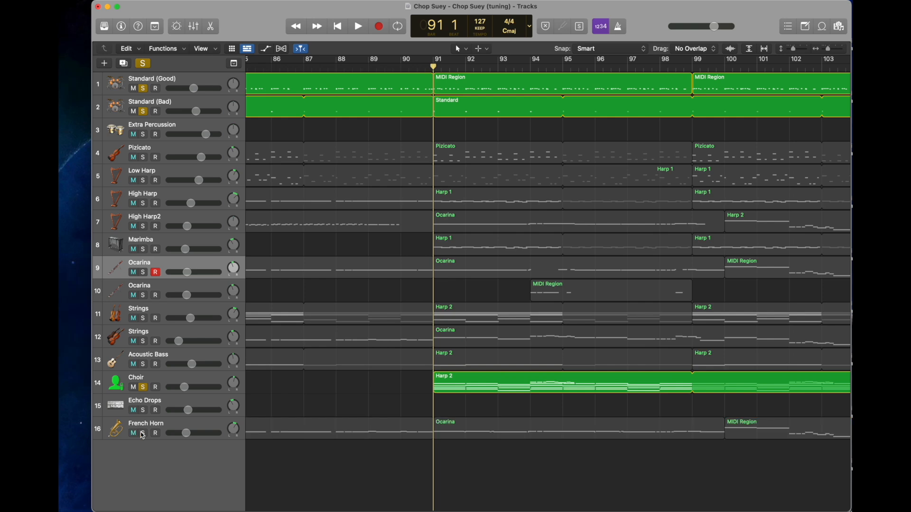
{"action": "left_click", "coordinate": [143, 112]}
{"action": "left_click", "coordinate": [143, 88]}
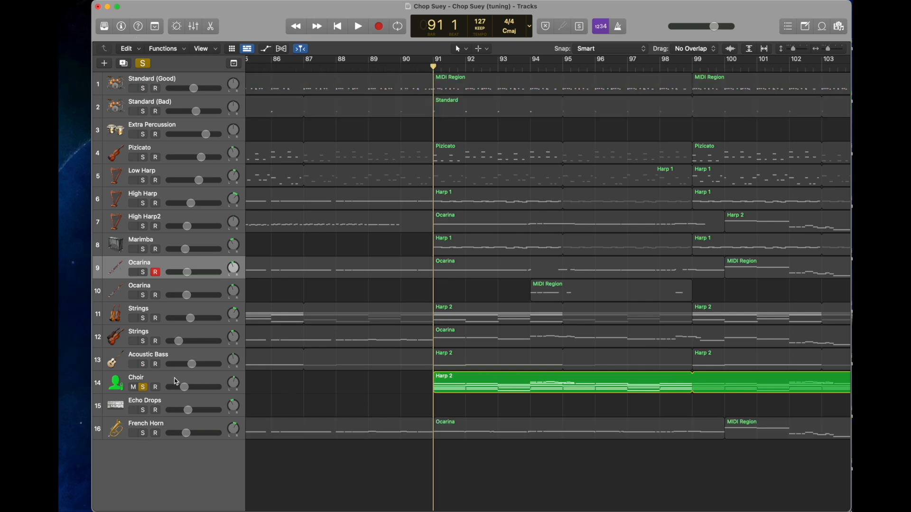
- Show Choir's bar 91 region in the Piano Roll, examine its upper notes in bars 94 and 95, and shrink the editor
{"action": "left_click", "coordinate": [475, 383]}
{"action": "double_click", "coordinate": [476, 385]}
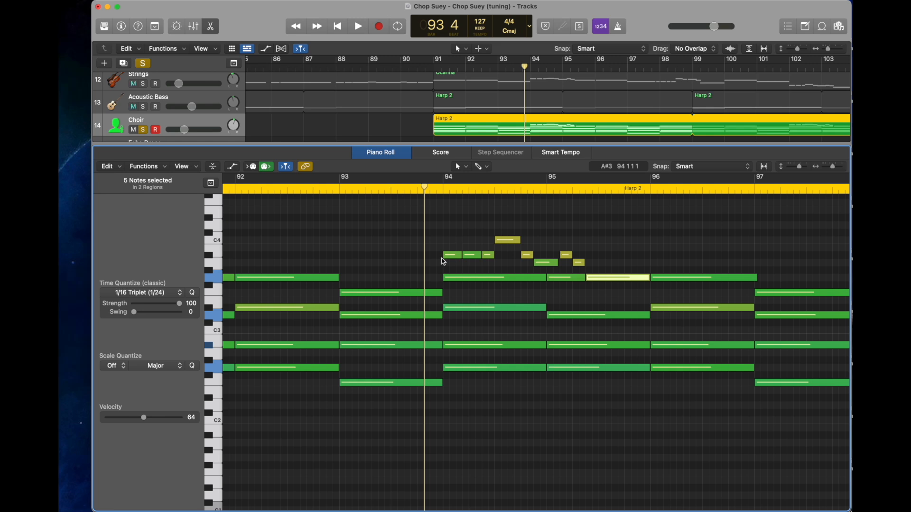
{"action": "left_click_drag", "start_coordinate": [437, 265], "coordinate": [593, 236]}
{"action": "left_click", "coordinate": [617, 277]}
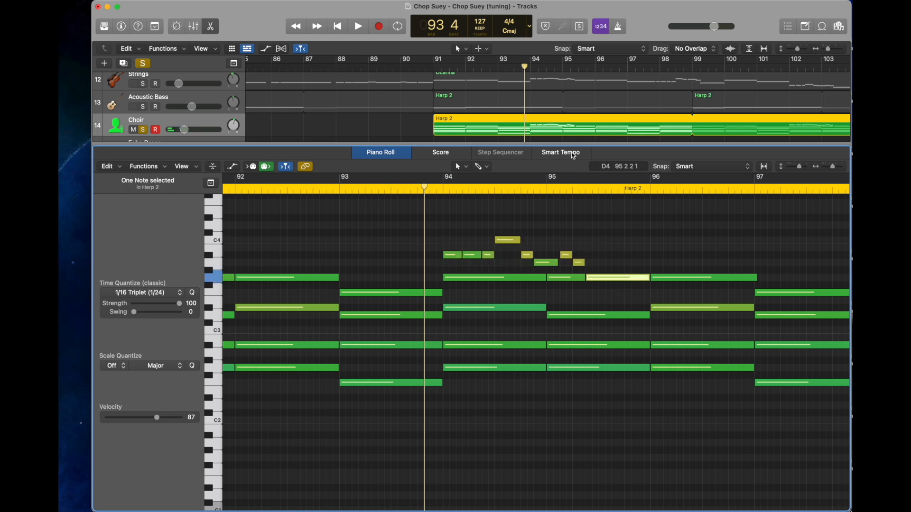
{"action": "left_click_drag", "start_coordinate": [567, 143], "coordinate": [569, 443]}
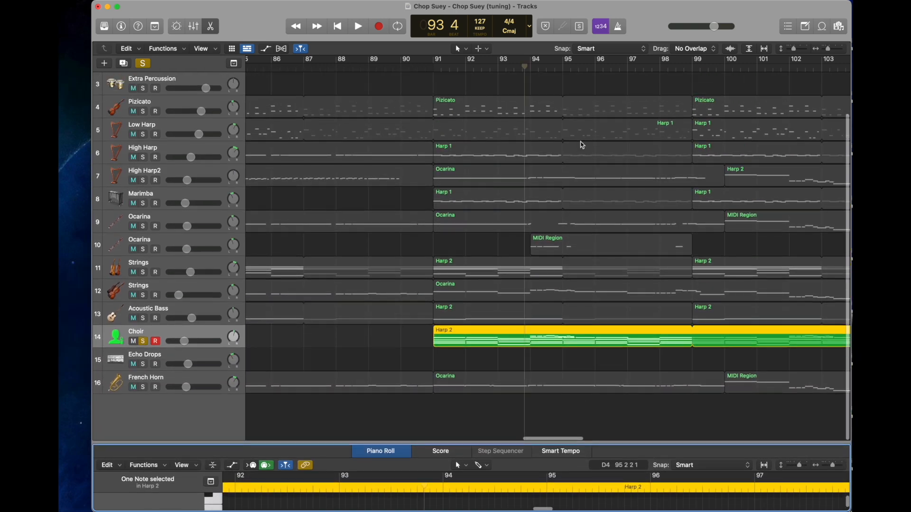
- Place the playhead at bar 94 and look over all tracks' regions from bar 91 to bar 107
{"action": "left_click", "coordinate": [535, 66]}
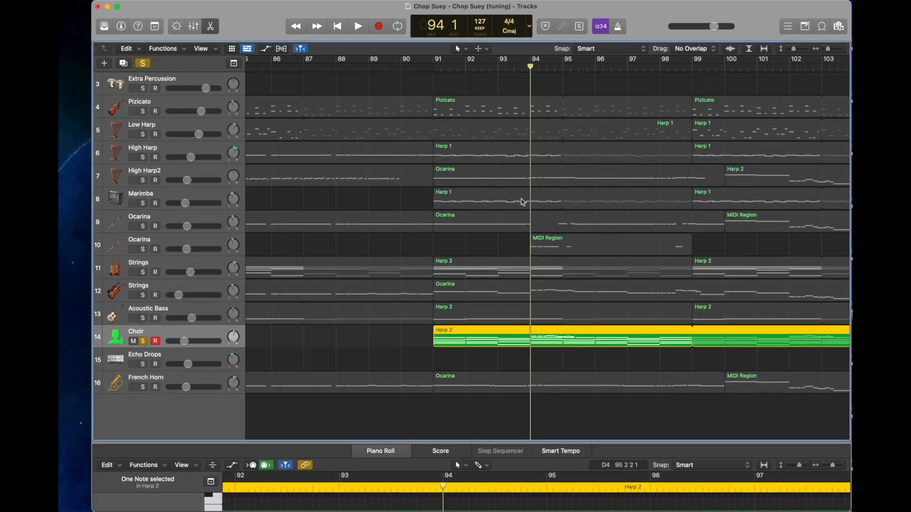
{"action": "scroll", "coordinate": [560, 232], "scroll_direction": "right", "scroll_amount": 5}
{"action": "scroll", "coordinate": [560, 233], "scroll_direction": "right", "scroll_amount": 3}
{"action": "scroll", "coordinate": [616, 285], "scroll_direction": "left", "scroll_amount": 8}
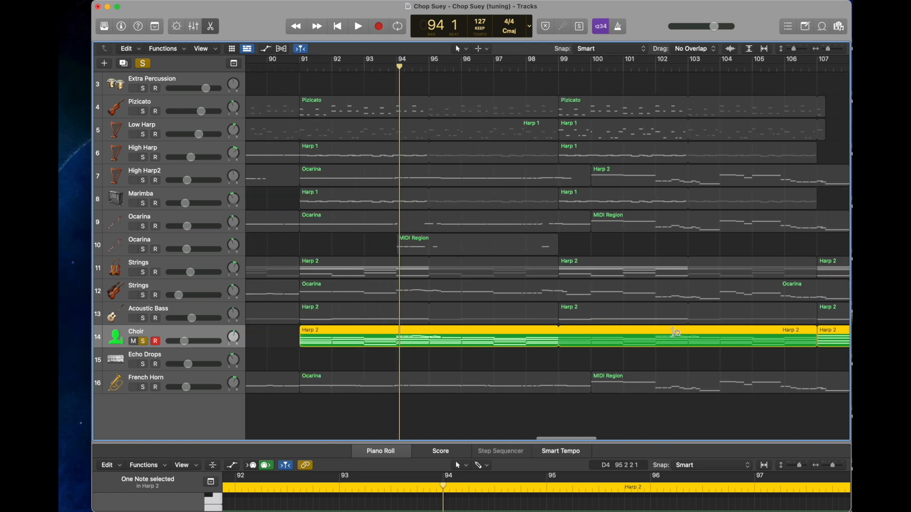
{"action": "scroll", "coordinate": [636, 281], "scroll_direction": "left", "scroll_amount": 1}
{"action": "scroll", "coordinate": [624, 264], "scroll_direction": "right", "scroll_amount": 6}
{"action": "scroll", "coordinate": [631, 262], "scroll_direction": "up", "scroll_amount": 2}
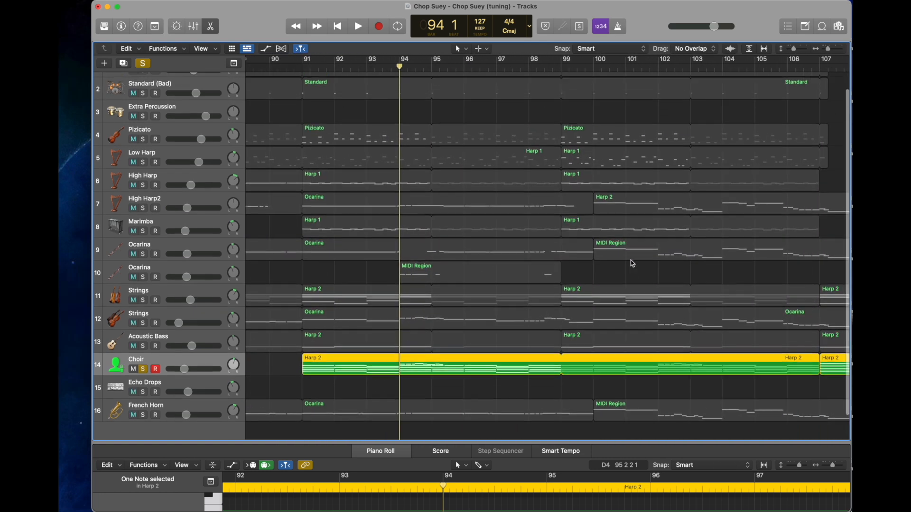
{"action": "scroll", "coordinate": [593, 256], "scroll_direction": "right", "scroll_amount": 1}
{"action": "scroll", "coordinate": [540, 228], "scroll_direction": "left", "scroll_amount": 3}
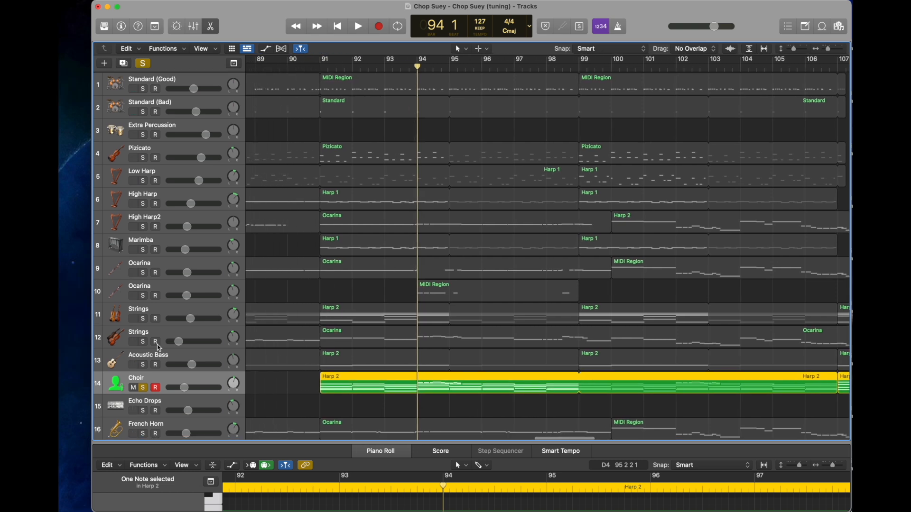
- Clear Choir's solo, place the playhead at bar 91, and solo Marimba and High Harp
{"action": "left_click", "coordinate": [145, 388]}
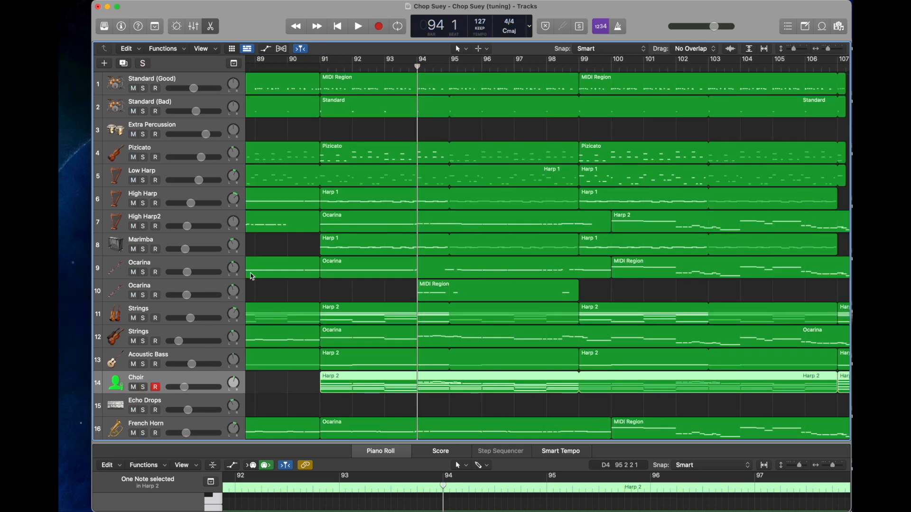
{"action": "left_click", "coordinate": [320, 66]}
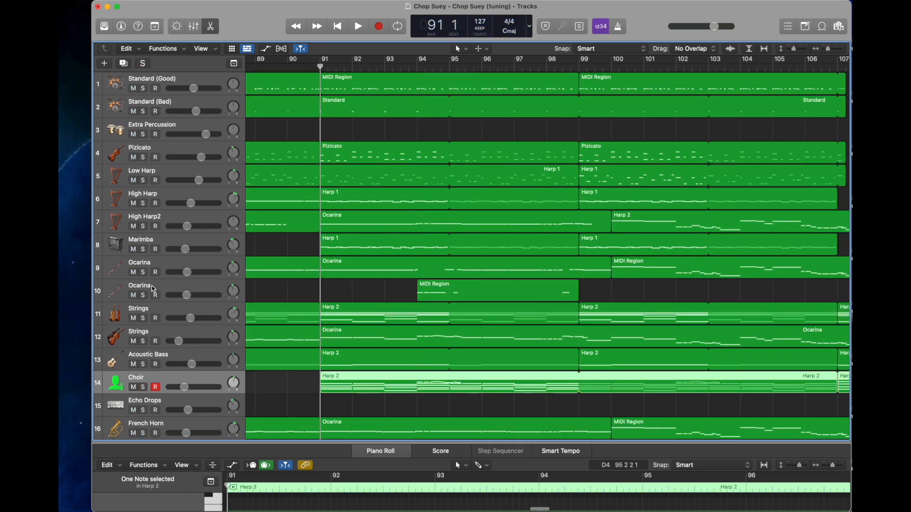
{"action": "left_click", "coordinate": [144, 250]}
{"action": "left_click", "coordinate": [143, 204]}
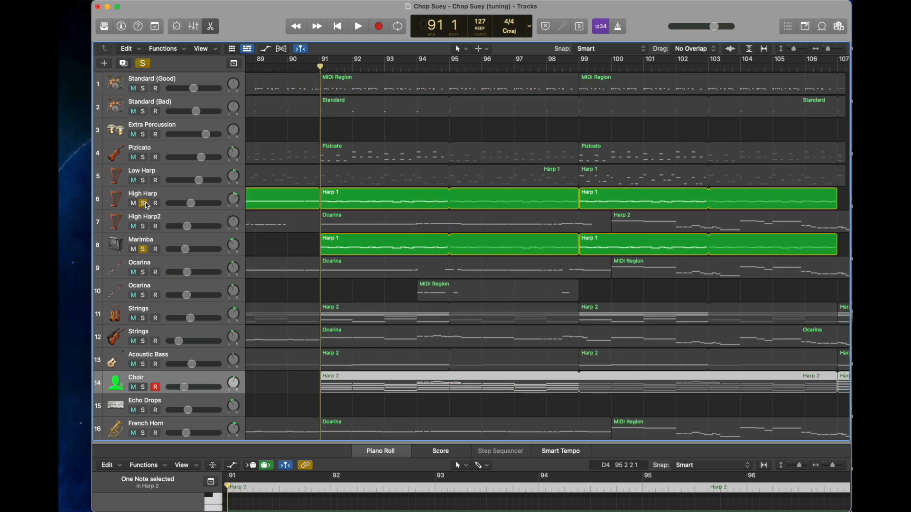
{"action": "scroll", "coordinate": [385, 132], "scroll_direction": "left", "scroll_amount": 5}
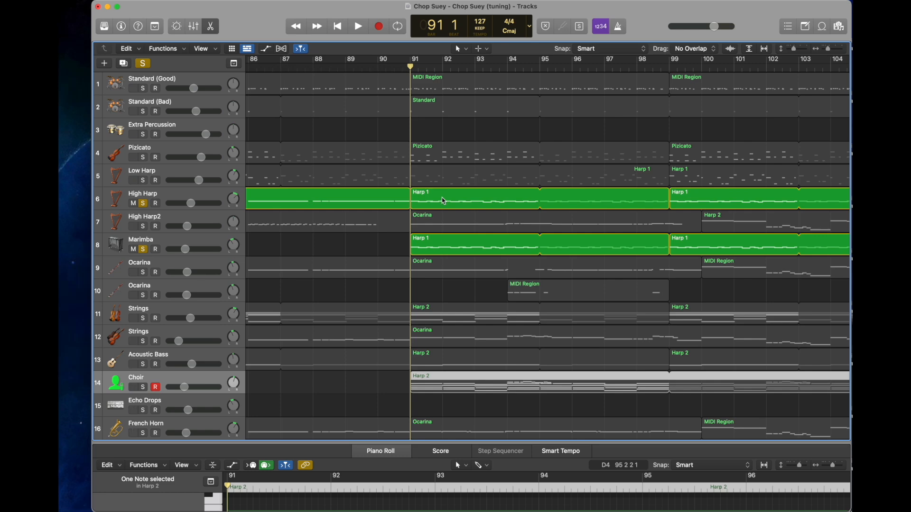
- Examine Marimba's bar 91 region in the Piano Roll, close the editor, and select High Harp's bar 91 region
{"action": "left_click", "coordinate": [425, 241]}
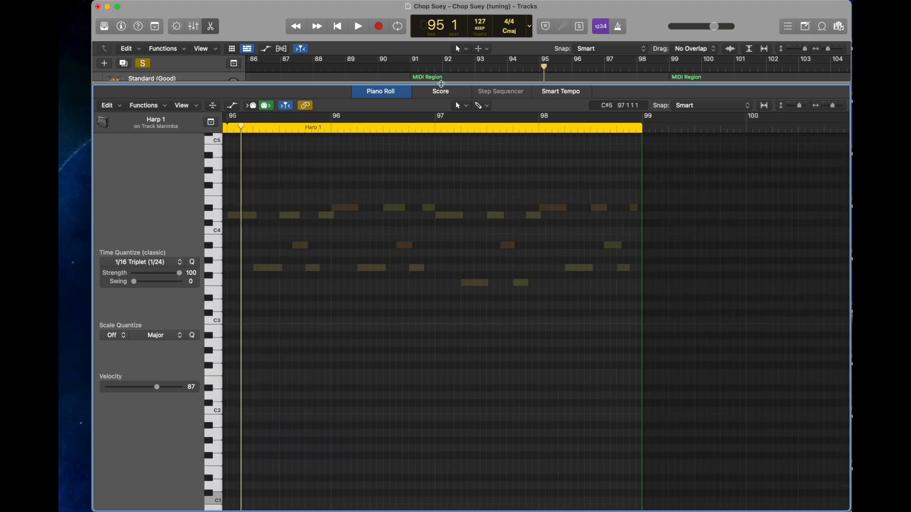
{"action": "left_click_drag", "start_coordinate": [442, 83], "coordinate": [565, 421]}
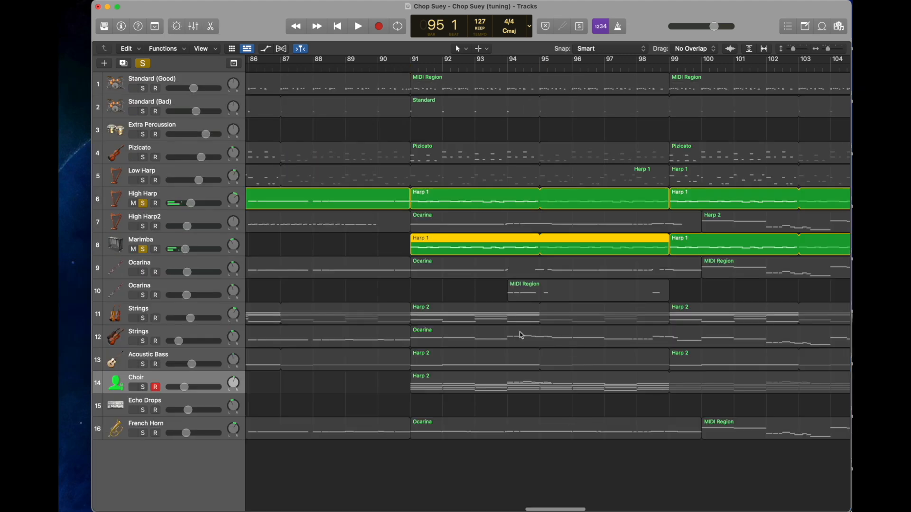
{"action": "left_click", "coordinate": [461, 208]}
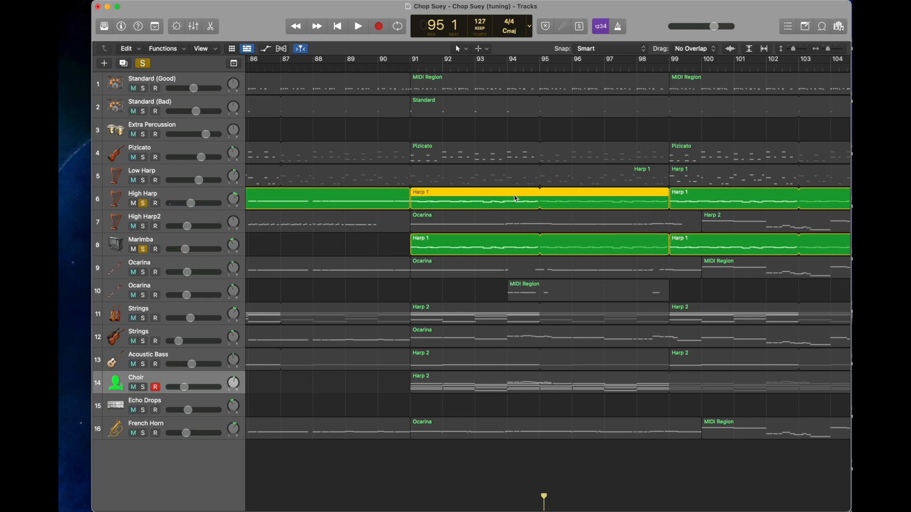
{"action": "scroll", "coordinate": [321, 256], "scroll_direction": "left", "scroll_amount": 1}
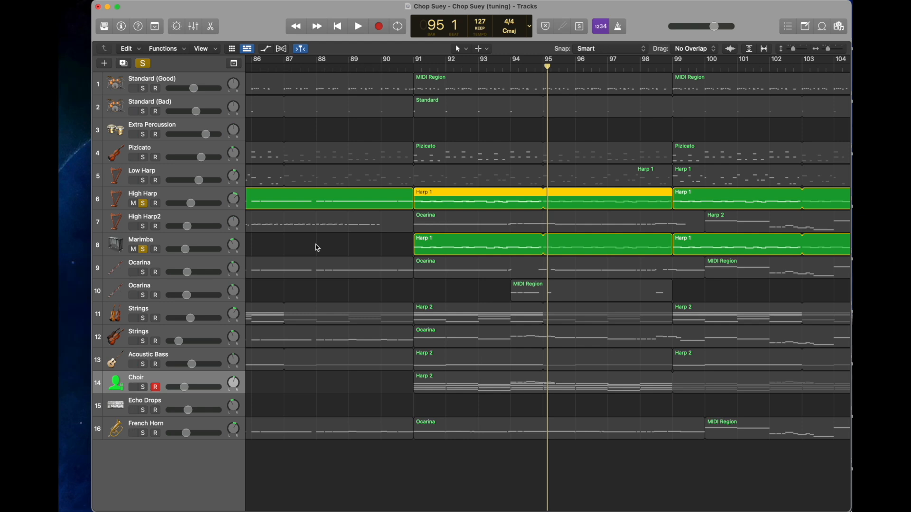
- Add Acoustic Bass and the track 11 Strings to the soloed High Harp and Marimba, and play them from bar 91
{"action": "left_click", "coordinate": [161, 243]}
{"action": "left_click", "coordinate": [415, 67]}
{"action": "scroll", "coordinate": [443, 117], "scroll_direction": "right", "scroll_amount": 3}
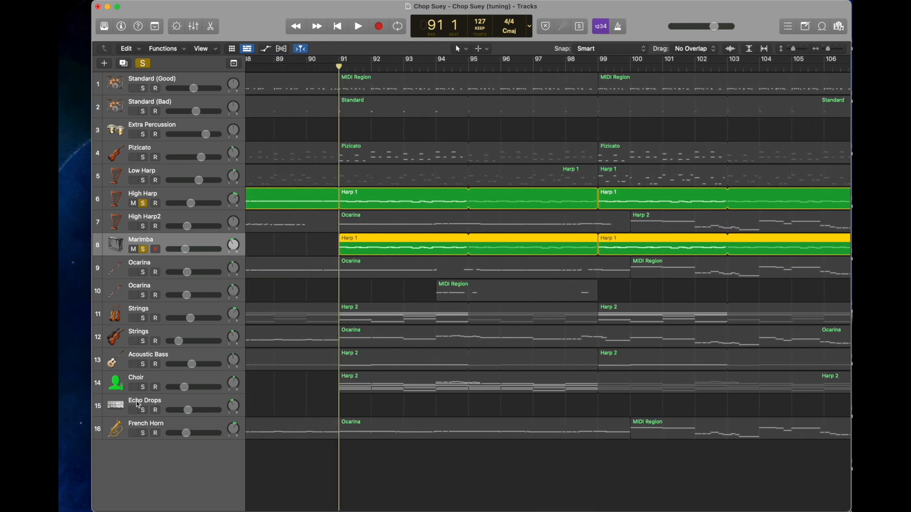
{"action": "left_click", "coordinate": [143, 364]}
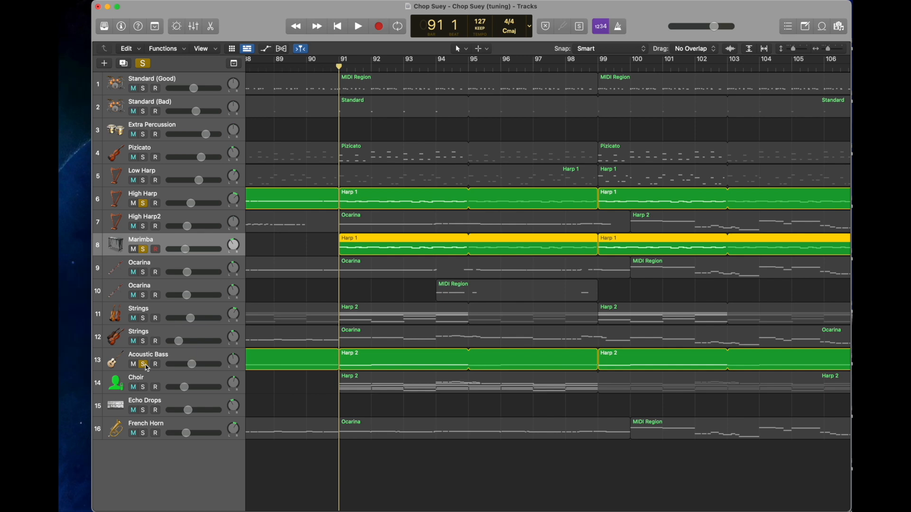
{"action": "left_click", "coordinate": [145, 319]}
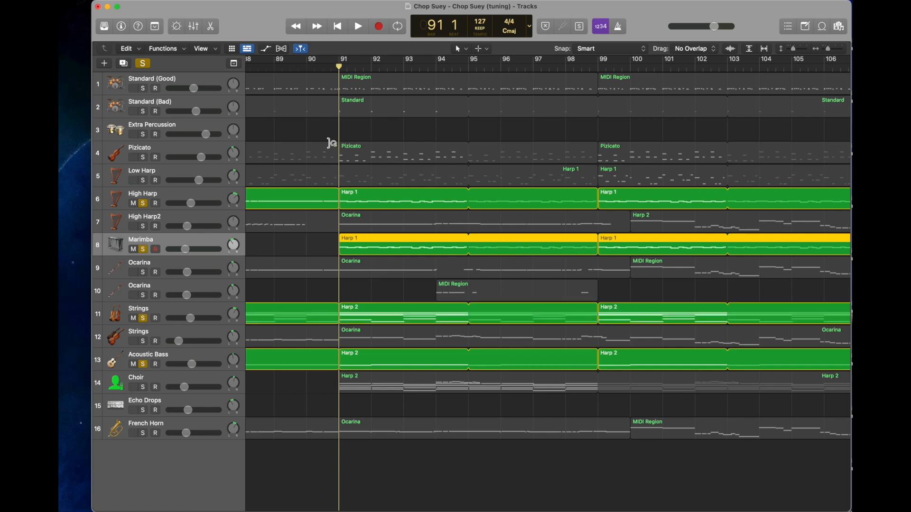
{"action": "key", "text": "space"}
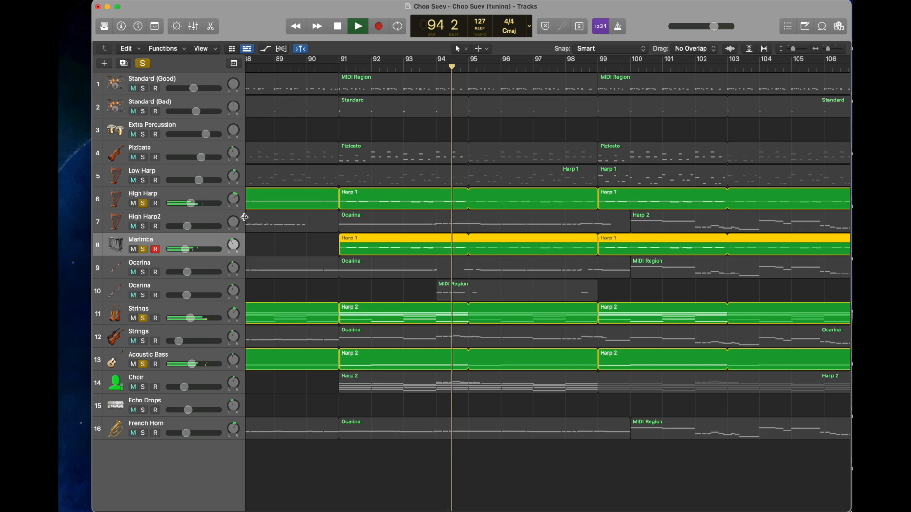
{"action": "key", "text": "space"}
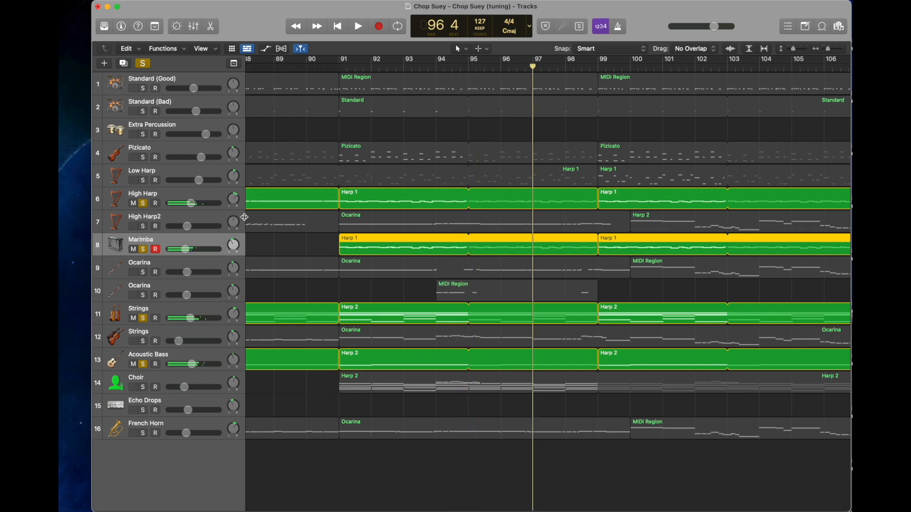
- Add the track 12 Strings to the solo, select Choir's bar 107 region, and play the ending from bar 106
{"action": "scroll", "coordinate": [360, 218], "scroll_direction": "right", "scroll_amount": 10}
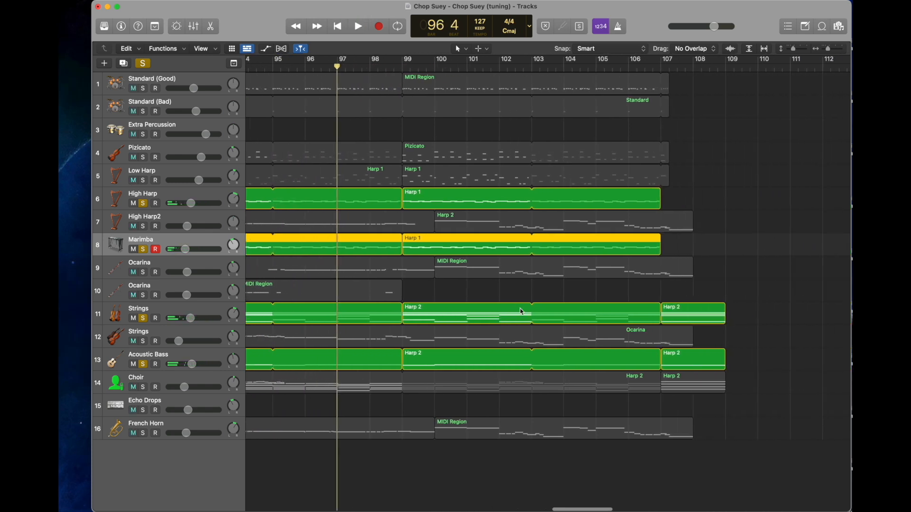
{"action": "left_click", "coordinate": [587, 66]}
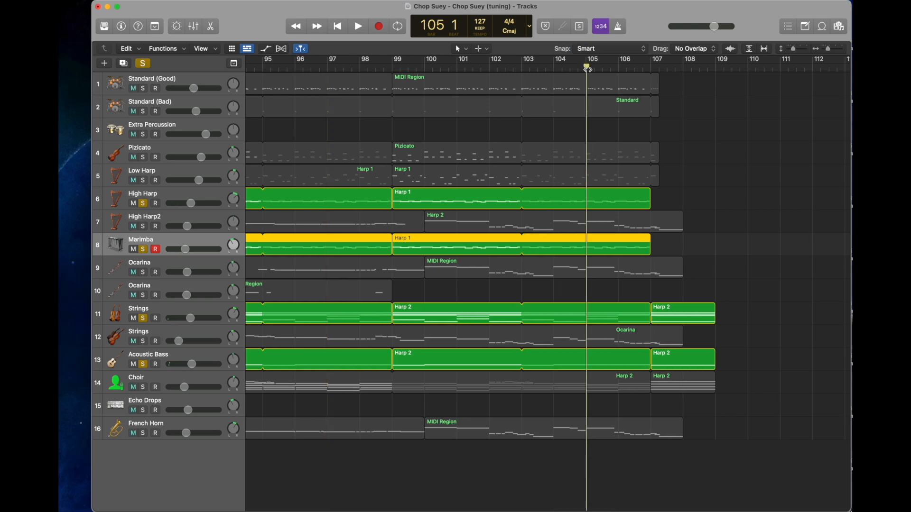
{"action": "scroll", "coordinate": [596, 77], "scroll_direction": "right", "scroll_amount": 3}
{"action": "left_click", "coordinate": [557, 67]}
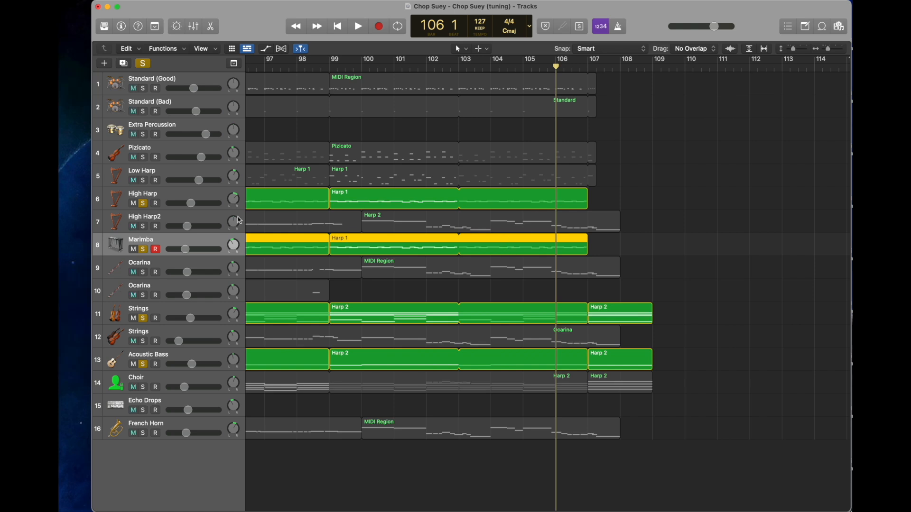
{"action": "left_click", "coordinate": [144, 342]}
{"action": "left_click", "coordinate": [648, 381]}
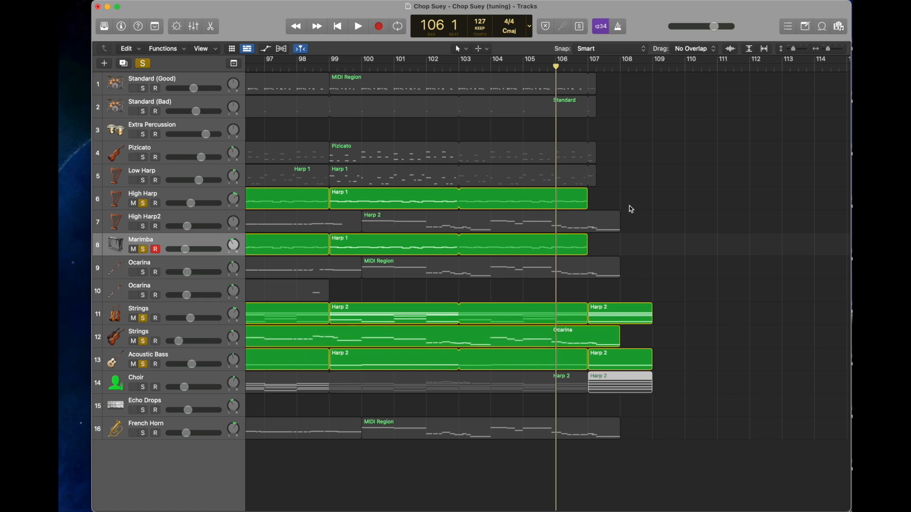
{"action": "key", "text": "space"}
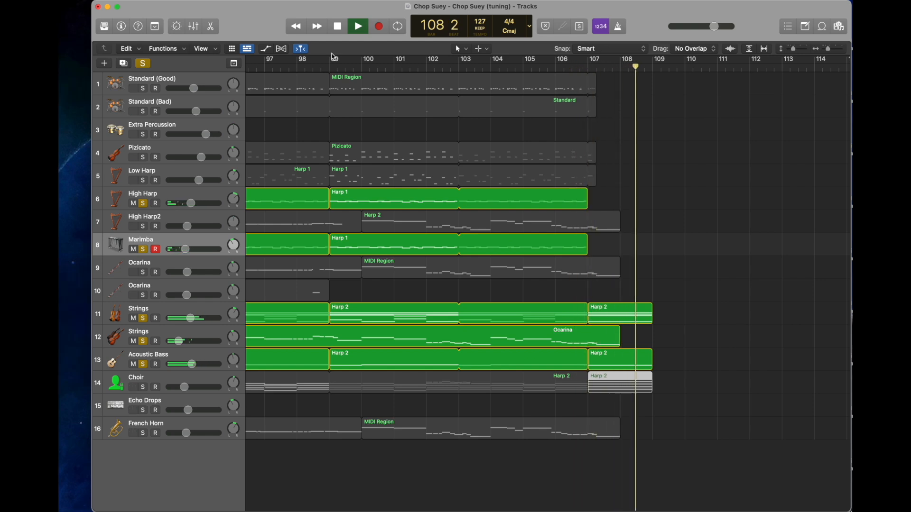
{"action": "key", "text": "space"}
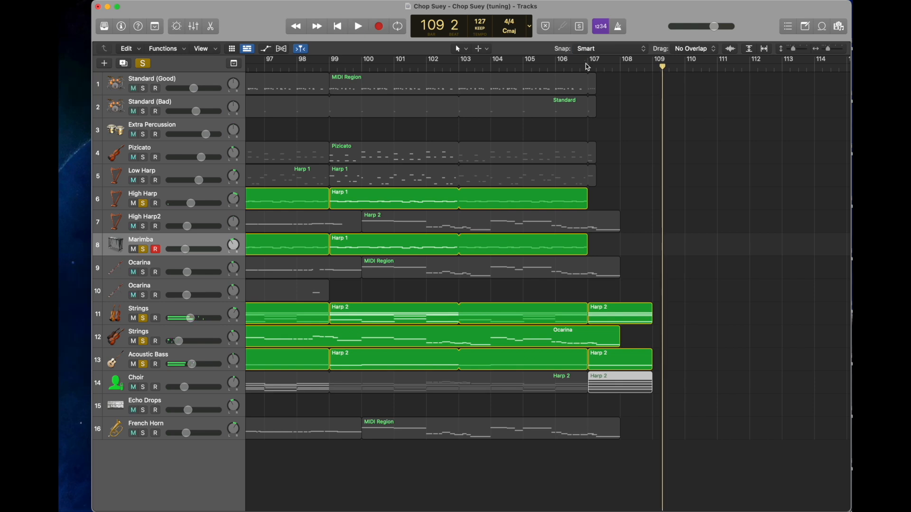
- Place the playhead at bar 107, solo Pizicato and Low Harp, and clear the solos on both Strings tracks and Acoustic Bass
{"action": "left_click_drag", "start_coordinate": [144, 180], "coordinate": [152, 155]}
{"action": "left_click", "coordinate": [588, 67]}
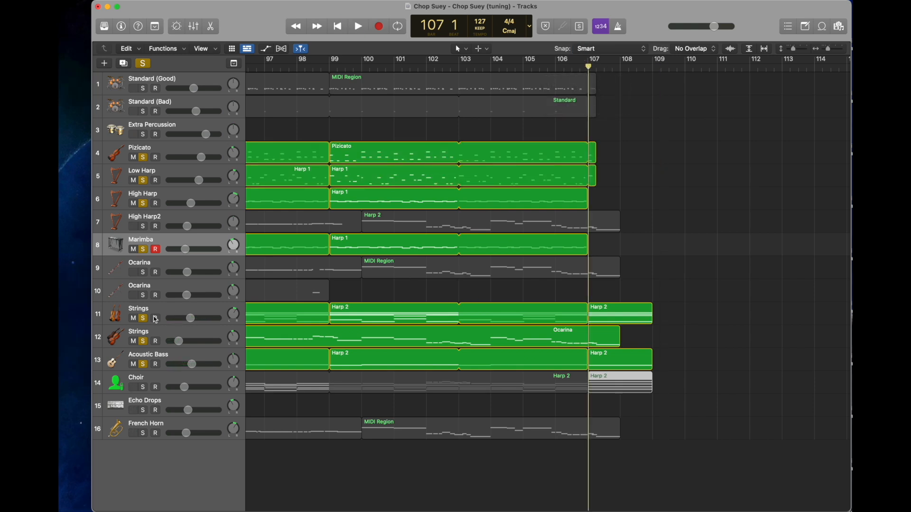
{"action": "left_click_drag", "start_coordinate": [143, 319], "coordinate": [155, 373]}
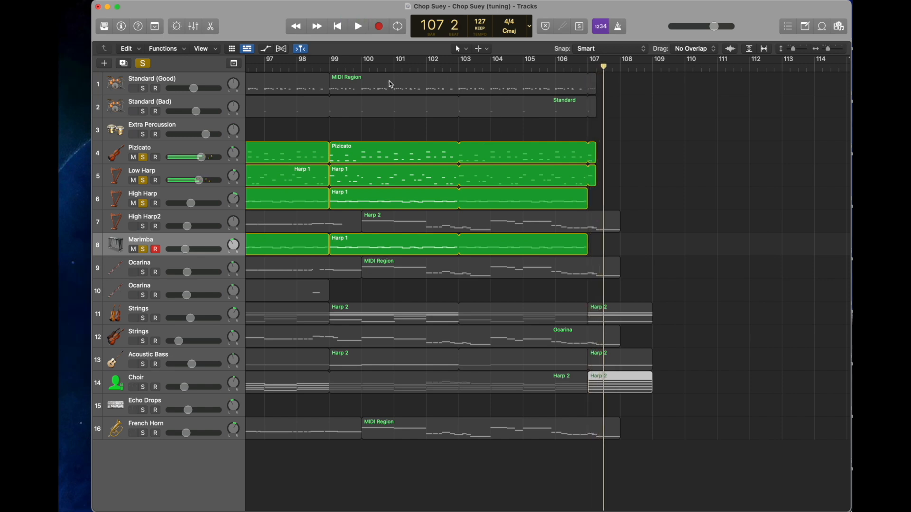
- Add the Standard (Good) and Standard (Bad) drum tracks to the solo and play from bar 107
{"action": "left_click", "coordinate": [142, 88]}
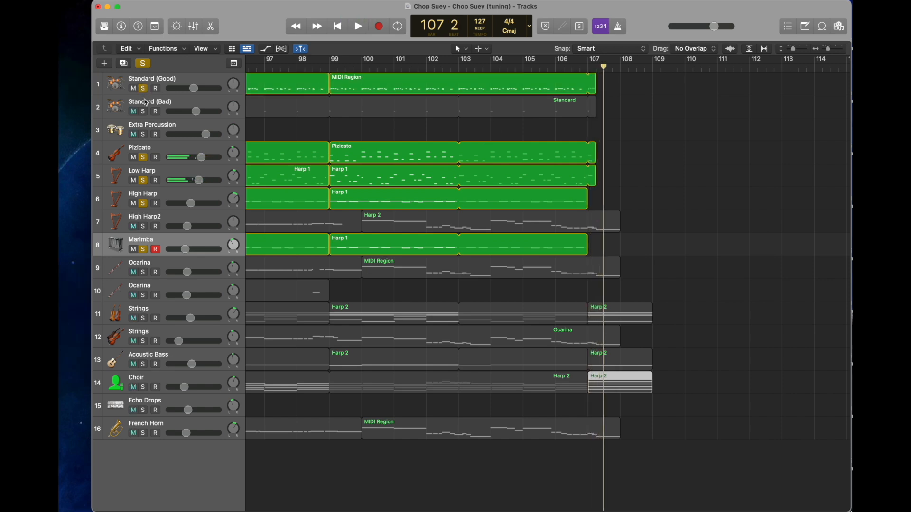
{"action": "left_click", "coordinate": [587, 67]}
{"action": "key", "text": "space"}
{"action": "key", "text": "space"}
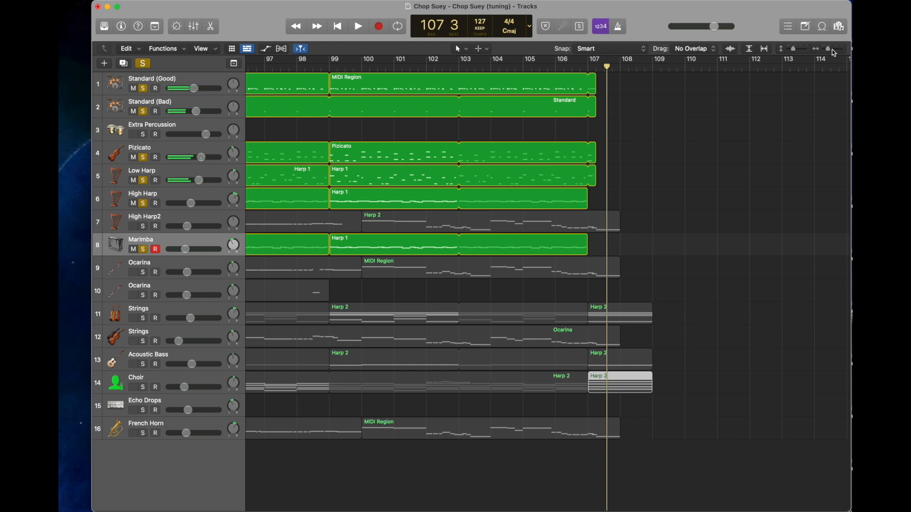
- Magnify the start of bar 107 and move the playhead through Standard (Good)'s closing notes to examine their rhythm
{"action": "left_click_drag", "start_coordinate": [828, 49], "coordinate": [834, 49]}
{"action": "scroll", "coordinate": [469, 93], "scroll_direction": "left", "scroll_amount": 2}
{"action": "scroll", "coordinate": [462, 88], "scroll_direction": "left", "scroll_amount": 3}
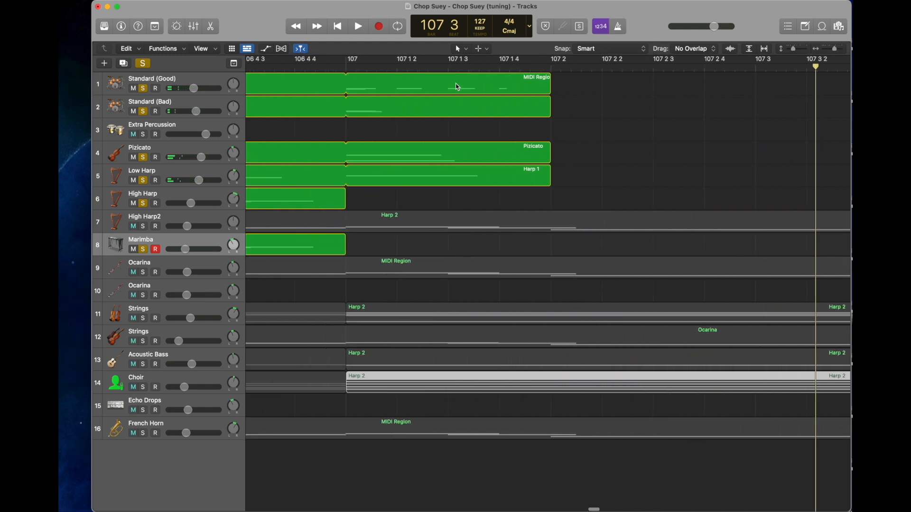
{"action": "left_click", "coordinate": [389, 67]}
{"action": "left_click", "coordinate": [397, 67]}
{"action": "left_click", "coordinate": [431, 66]}
{"action": "left_click", "coordinate": [448, 67]}
{"action": "left_click", "coordinate": [491, 67]}
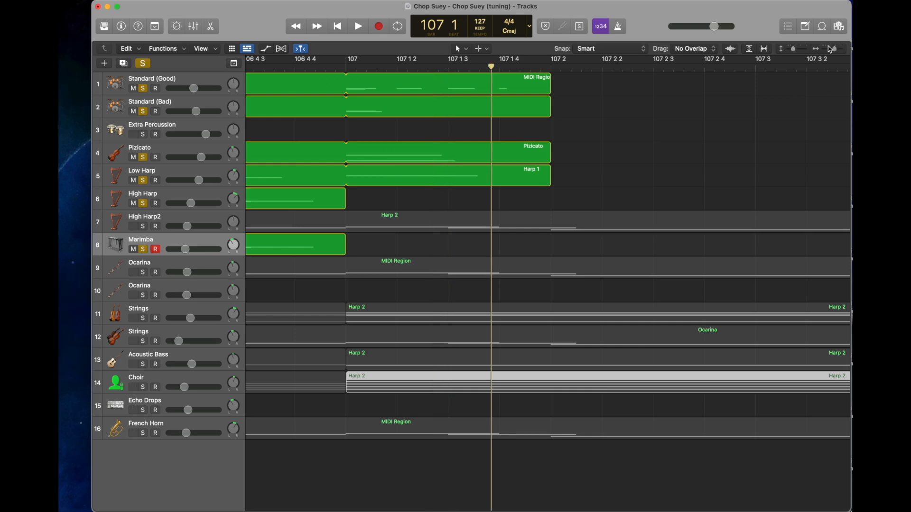
- Return to the overview of the ending around bars 97 to 109 and select the Acoustic Bass track
{"action": "left_click_drag", "start_coordinate": [834, 49], "coordinate": [828, 49]}
{"action": "scroll", "coordinate": [663, 116], "scroll_direction": "left", "scroll_amount": 2}
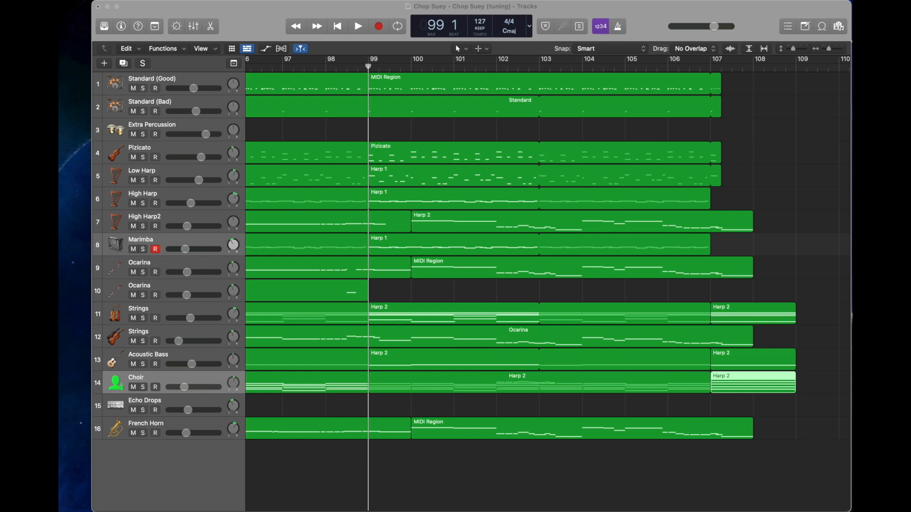
{"action": "key", "text": "Up"}
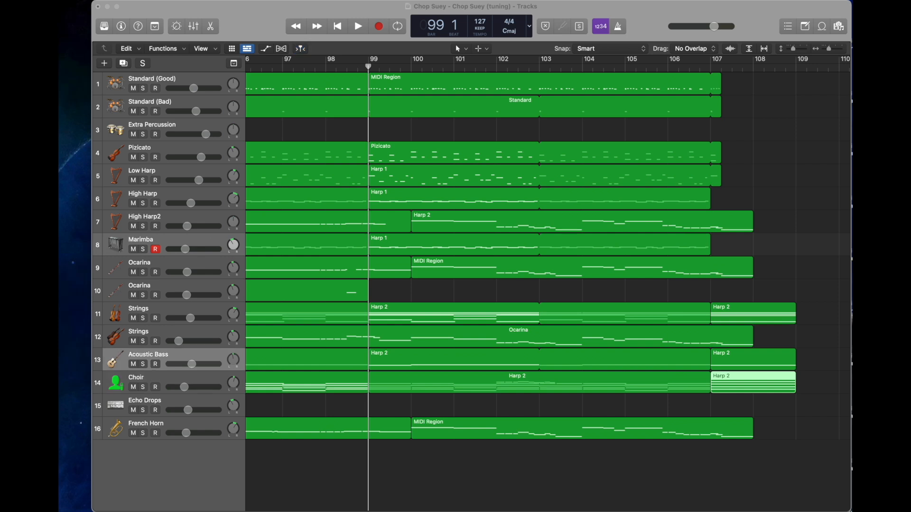